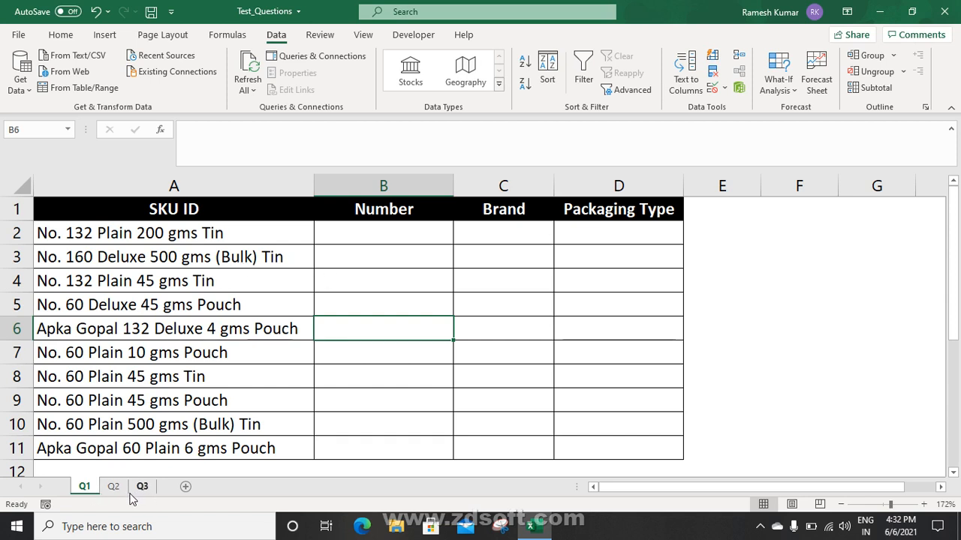
Review Q1's SKU text and its empty Number, Brand and Packaging Type cells, then go to Q2's C2
left_click(388, 235)
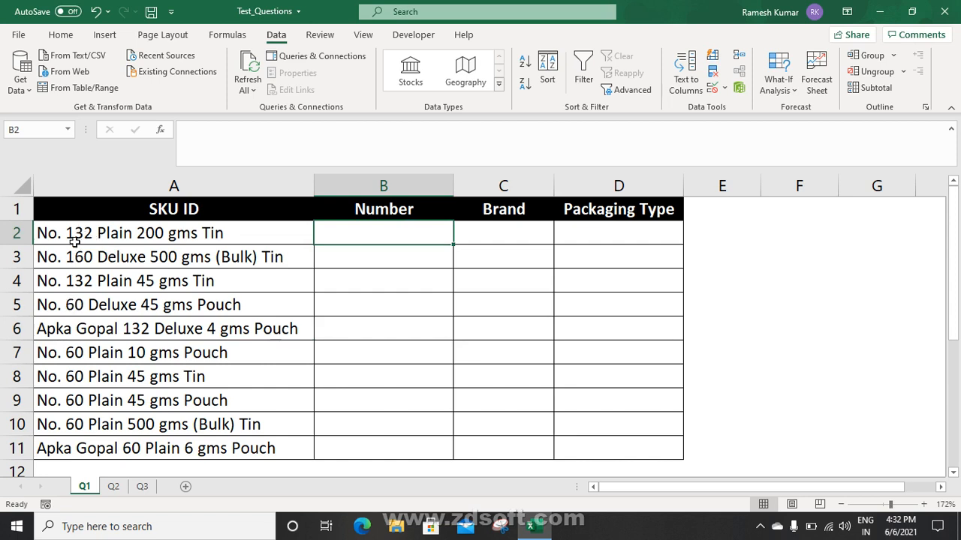
left_click(167, 237)
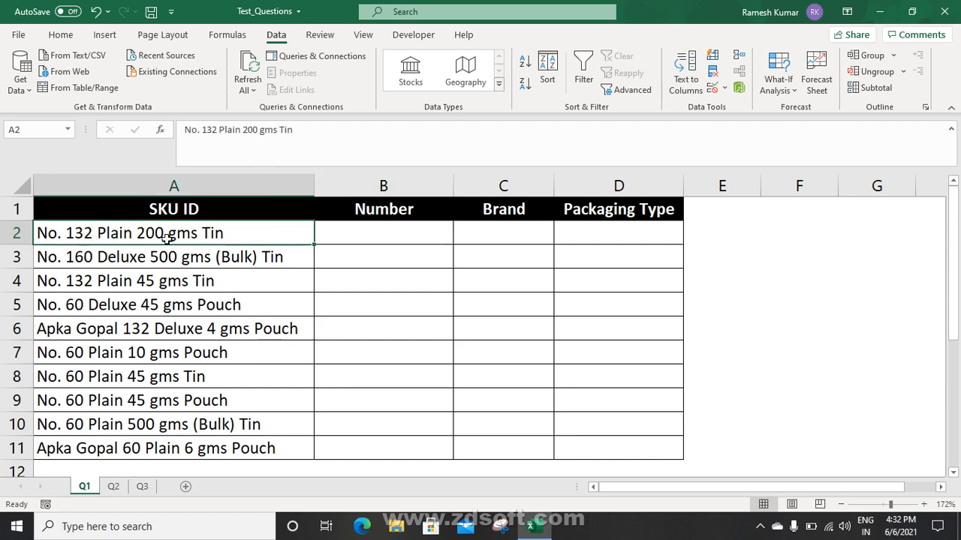
left_click(368, 230)
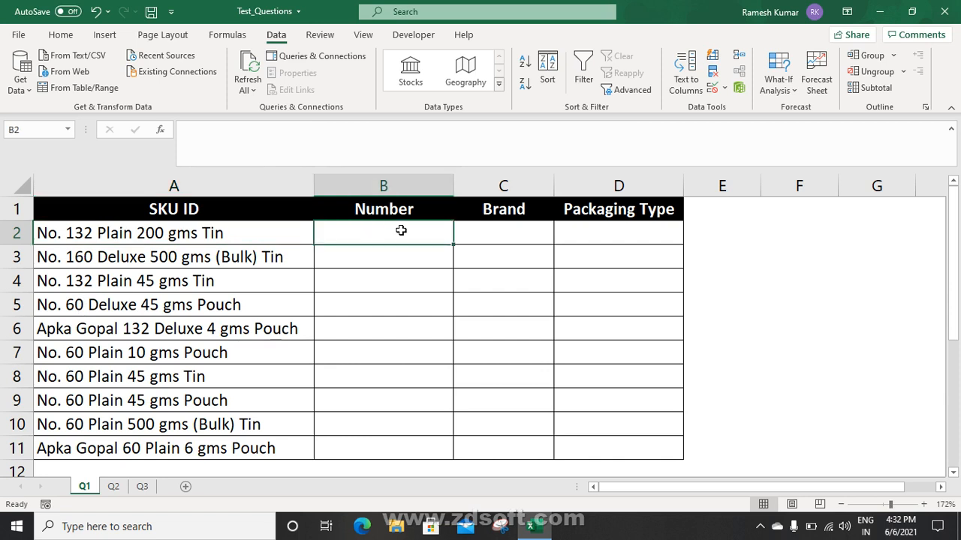
left_click(497, 227)
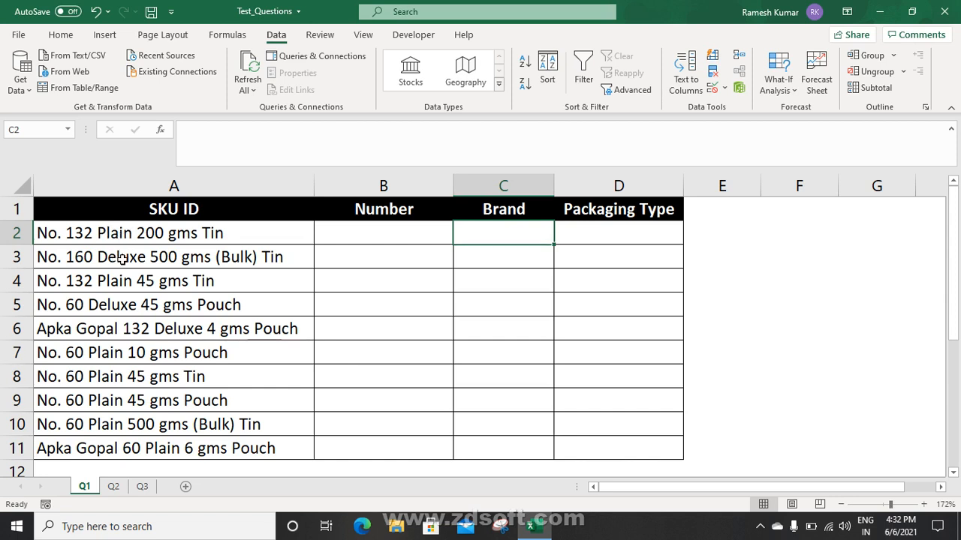
left_click(594, 226)
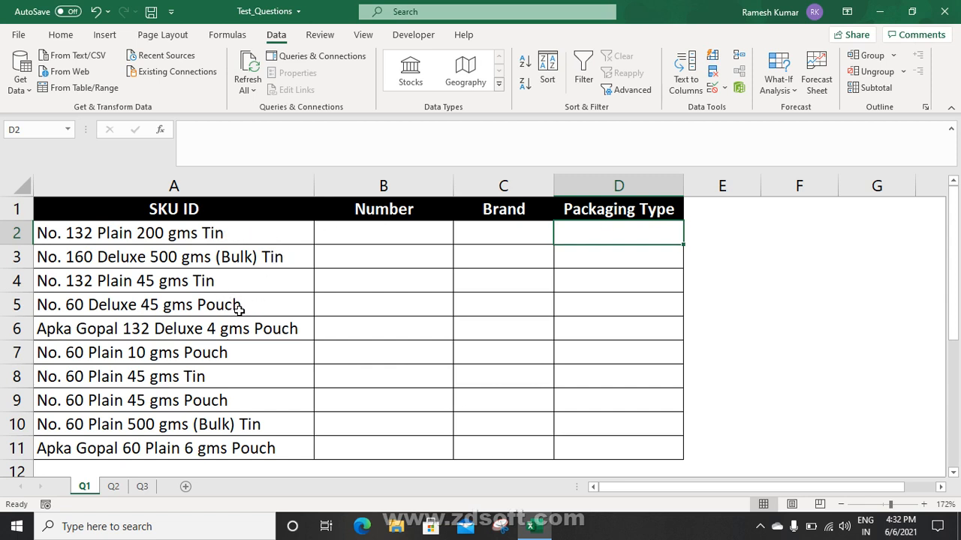
left_click(418, 230)
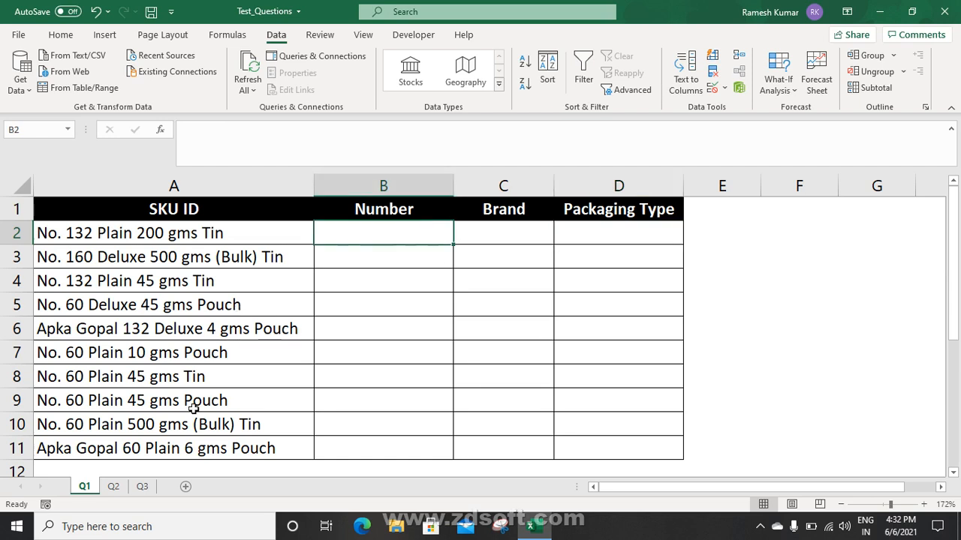
left_click(118, 487)
left_click(468, 243)
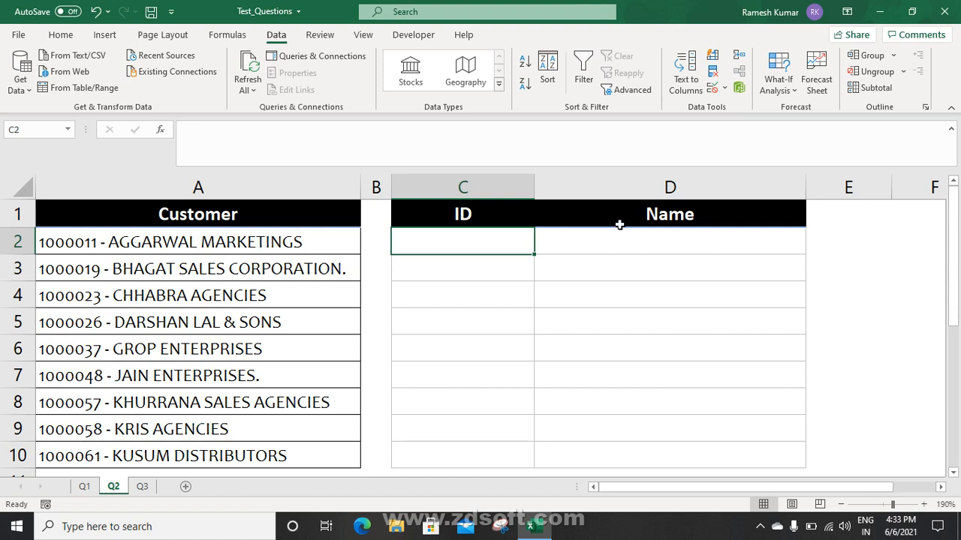
Check the Q2 combined customer entry in A2 and the blank ID and Name cells, then open Q3
left_click(574, 248)
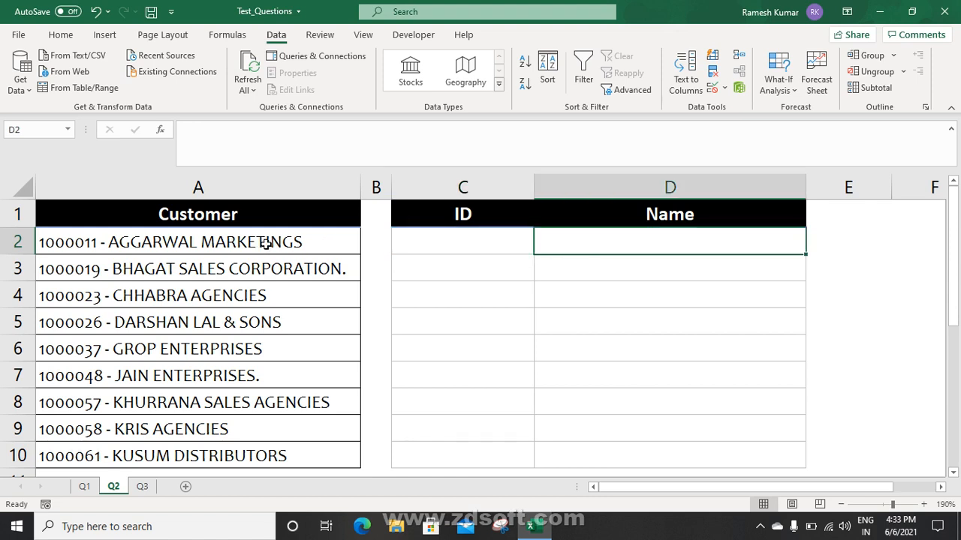
left_click(275, 242)
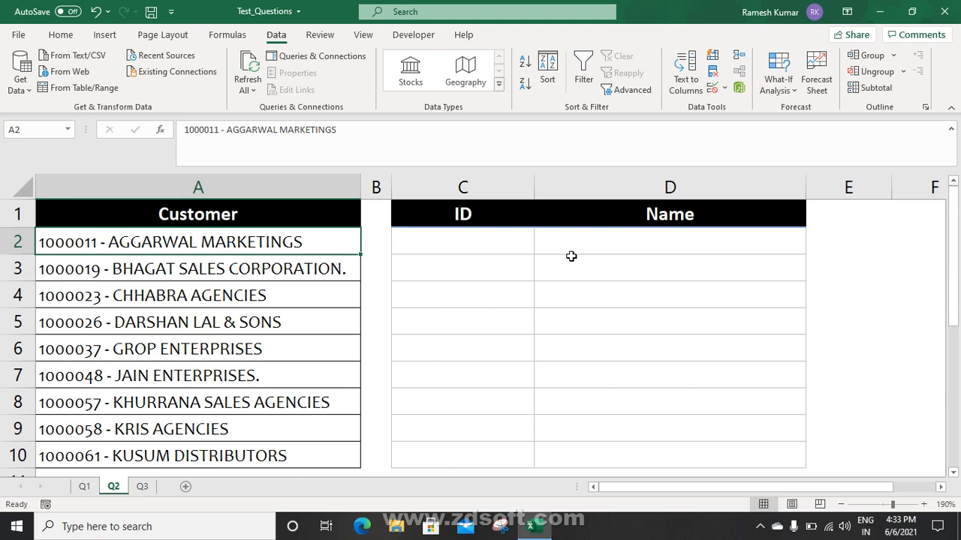
left_click_drag(491, 244, 470, 247)
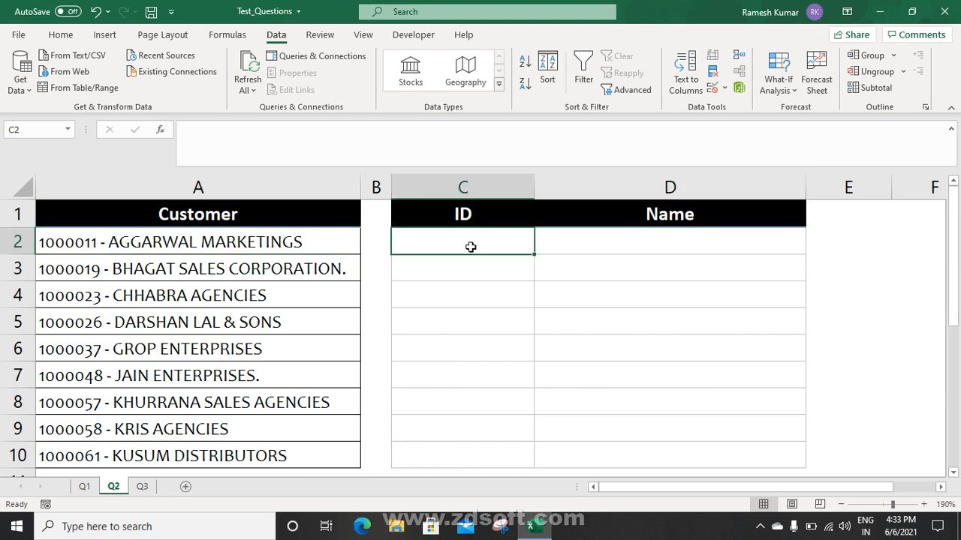
left_click(142, 487)
Look over the Q3 remarks in A2:A7 and the Email ID cell B2, then return to Q1
left_click(335, 371)
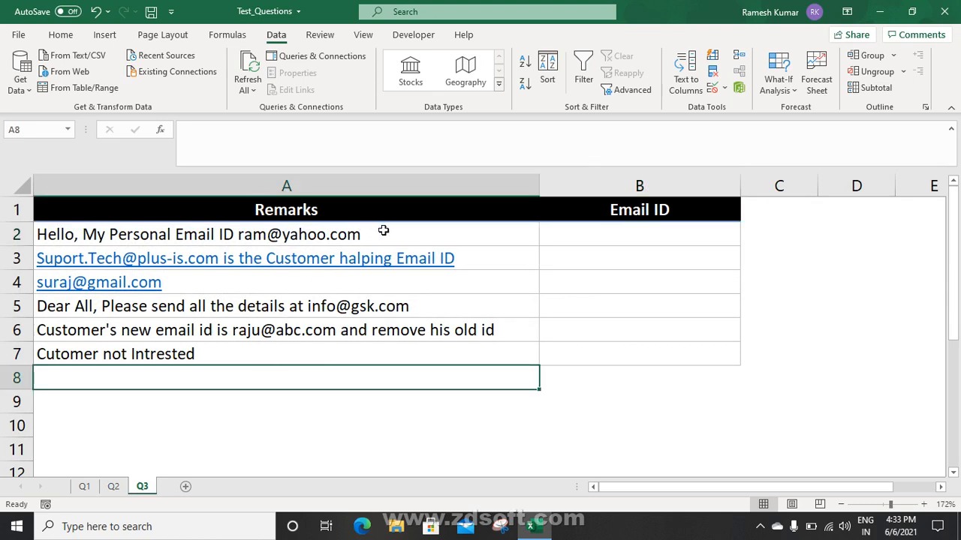
left_click_drag(383, 231, 371, 347)
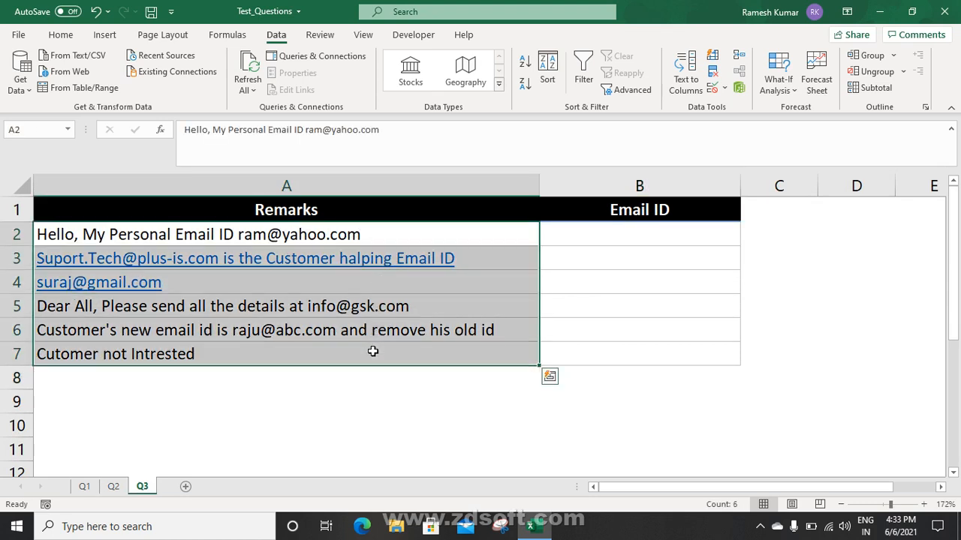
left_click(423, 234)
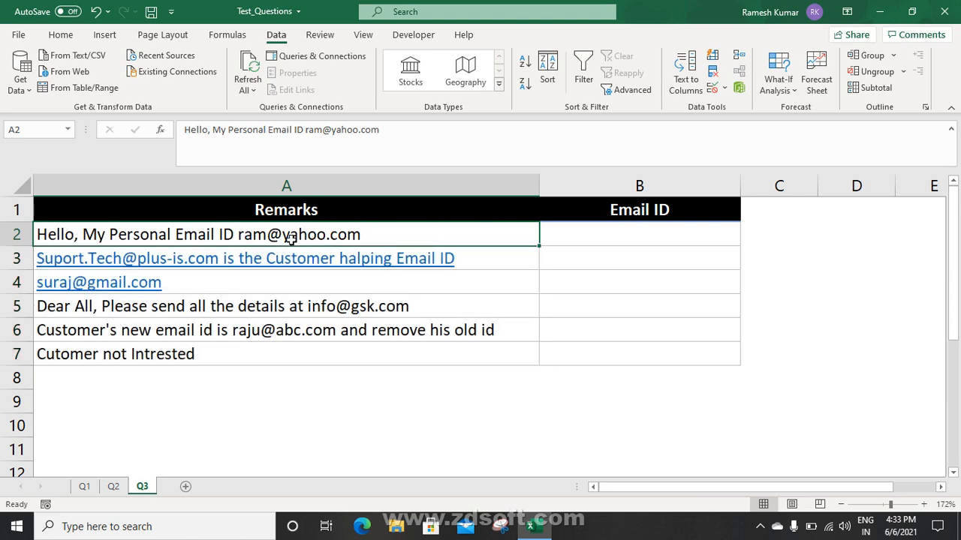
left_click(593, 237)
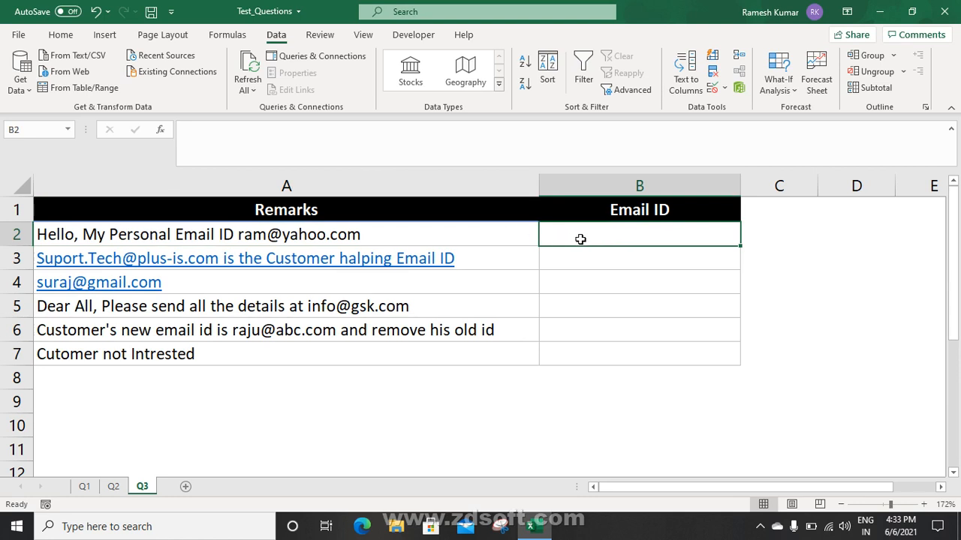
left_click(478, 234)
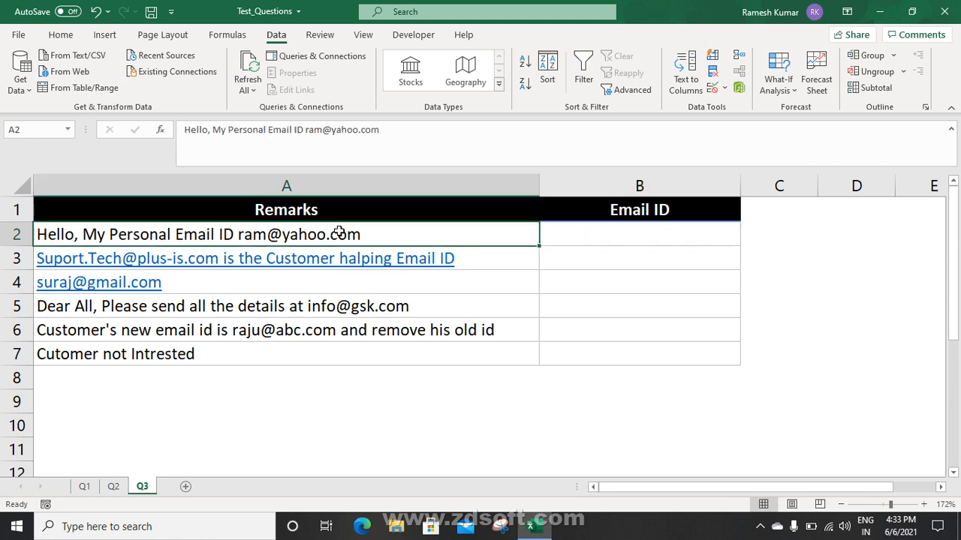
left_click(589, 228)
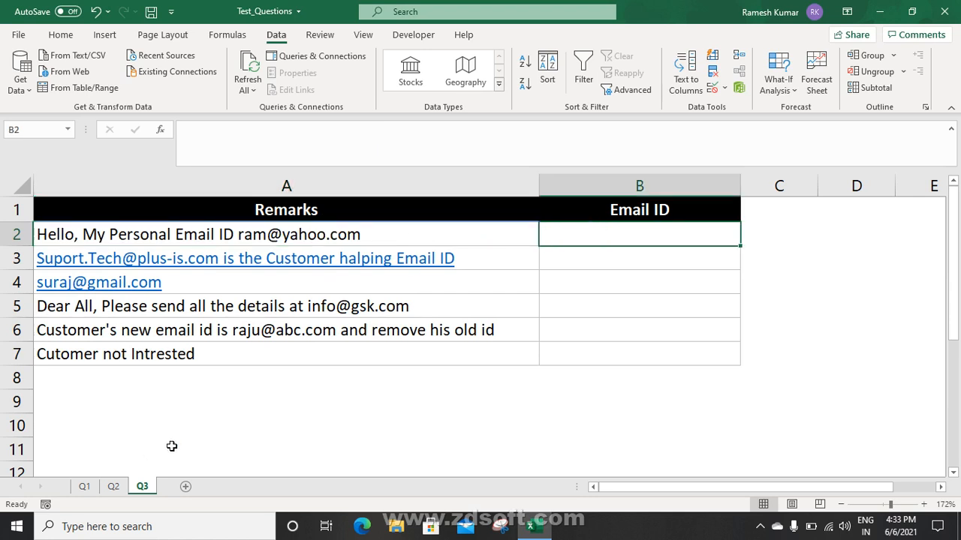
left_click(84, 488)
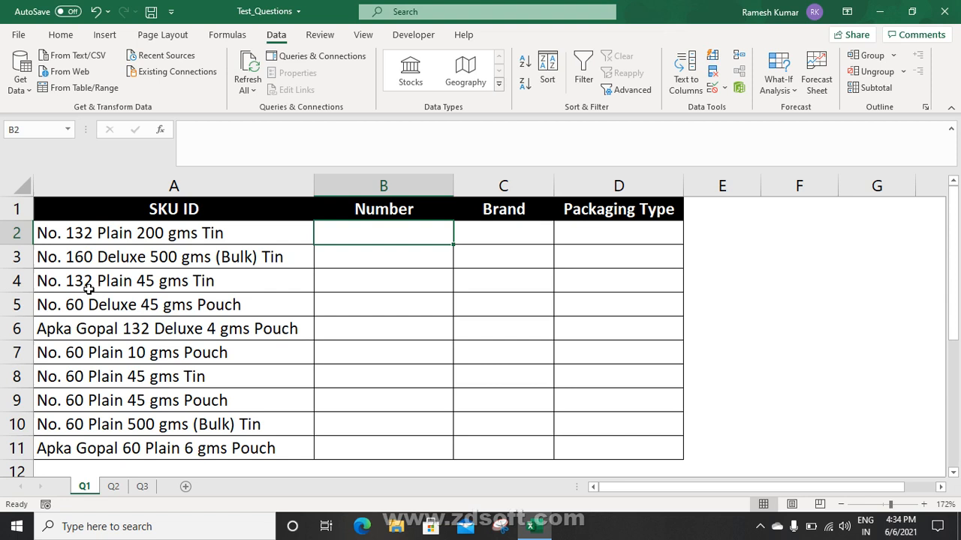
left_click(80, 236)
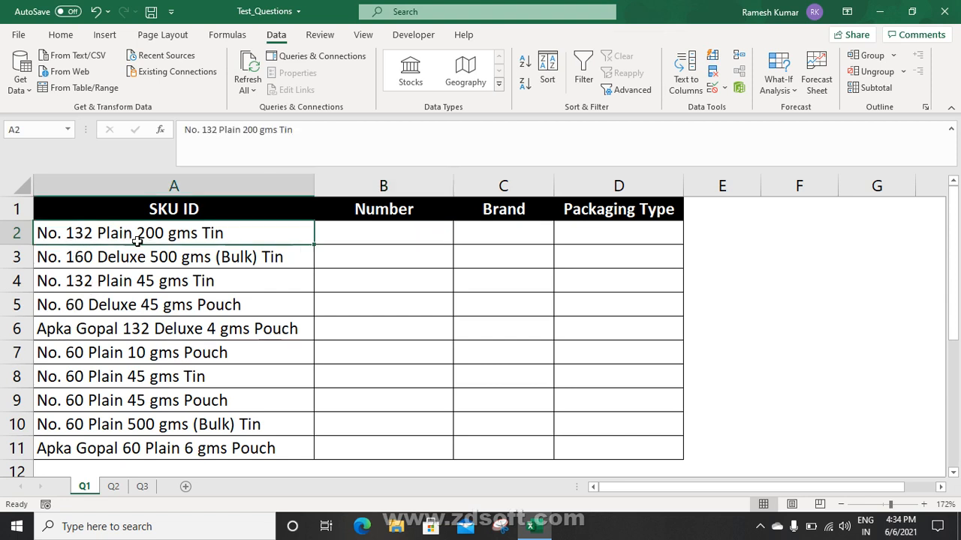
left_click(374, 235)
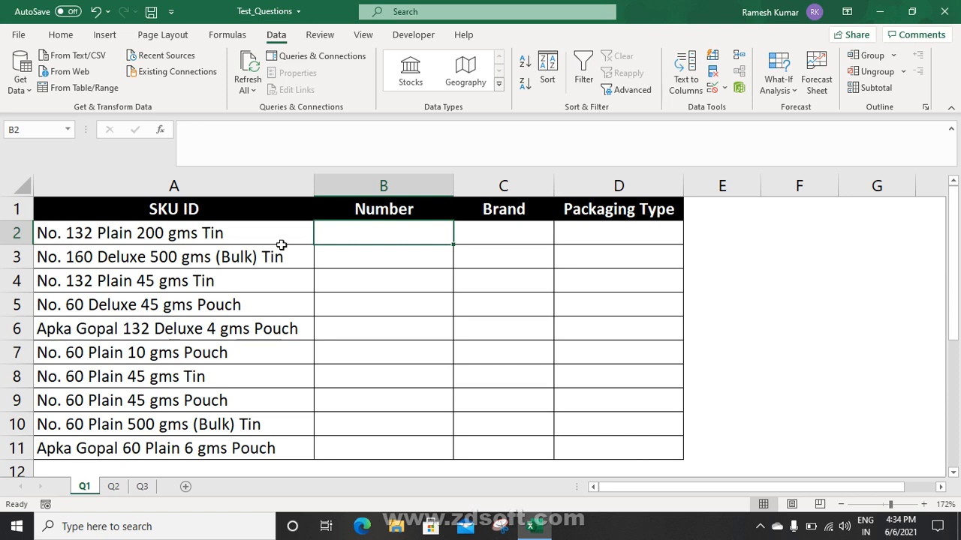
type("=fin")
key("Tab")
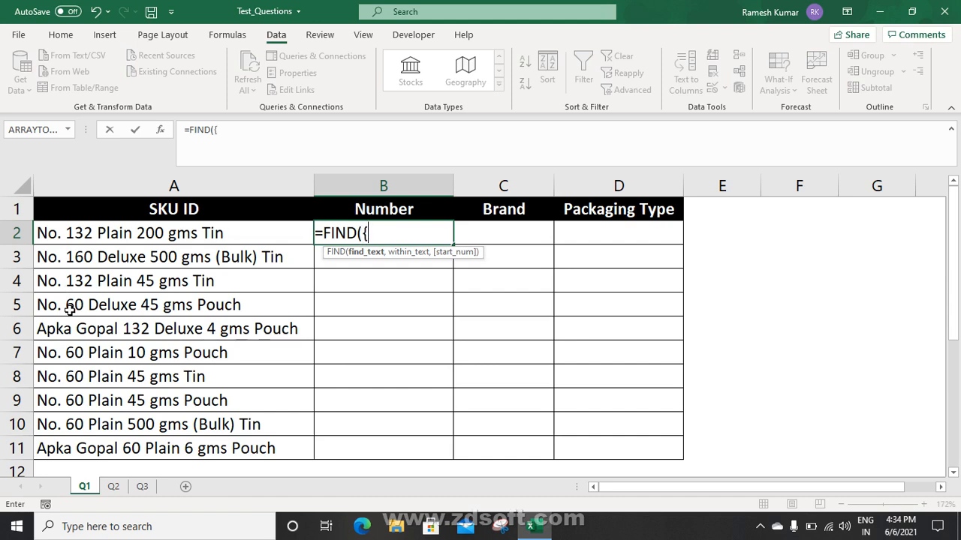
type(",2,3,4,5")
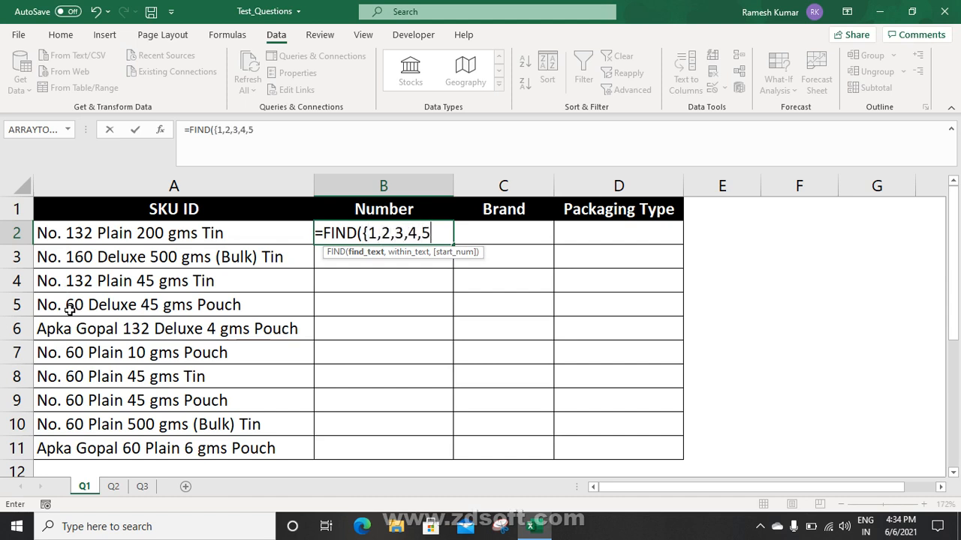
type(",6,7,8,9,0")
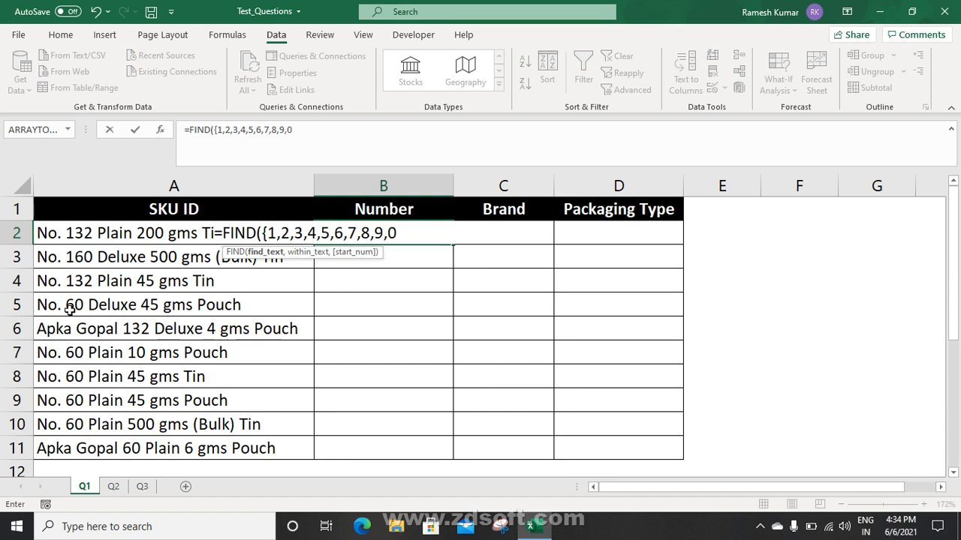
type("},")
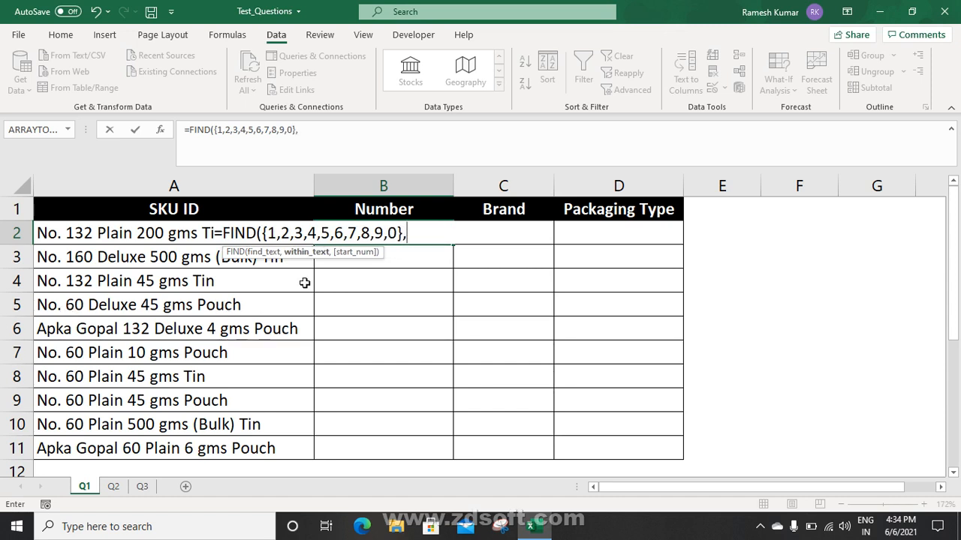
left_click(118, 236)
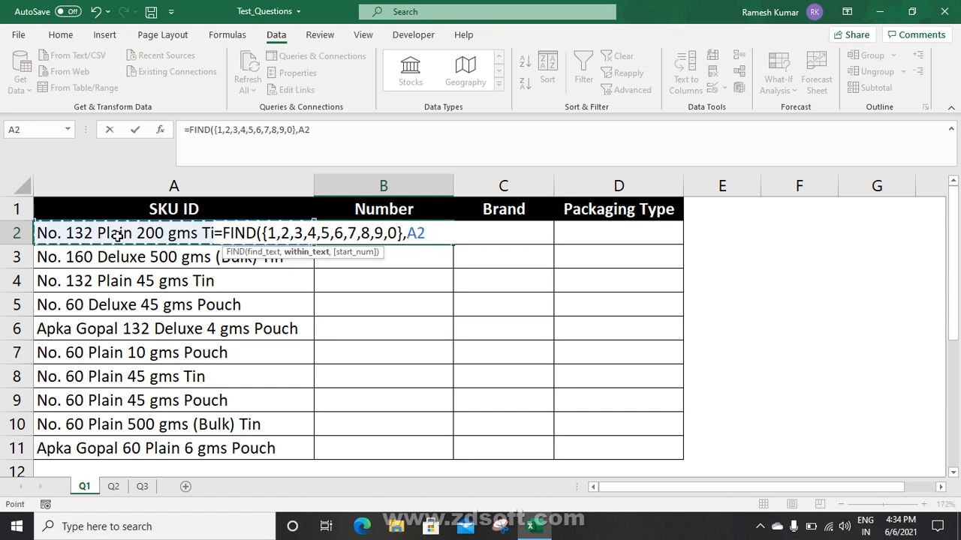
type("&1")
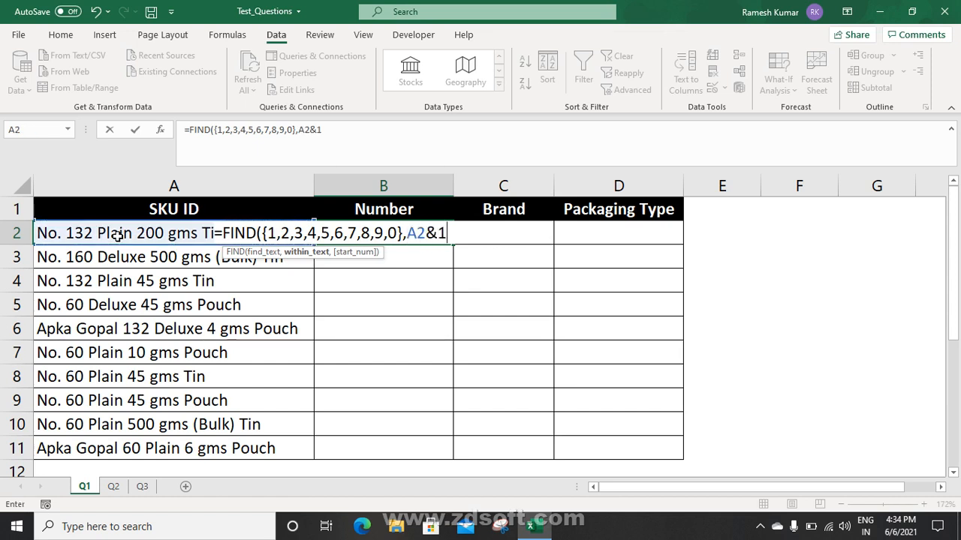
type("234567890\"")
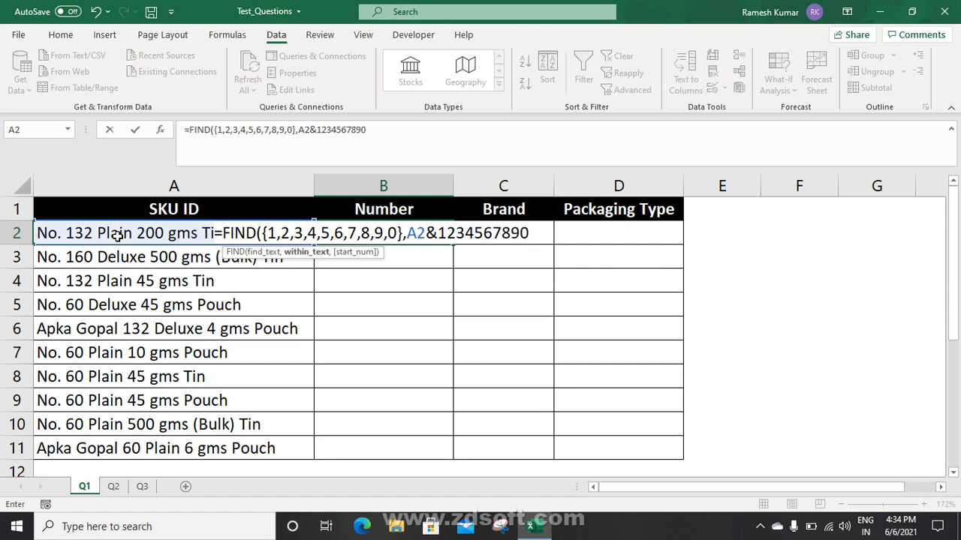
left_click(440, 234)
type("\"")
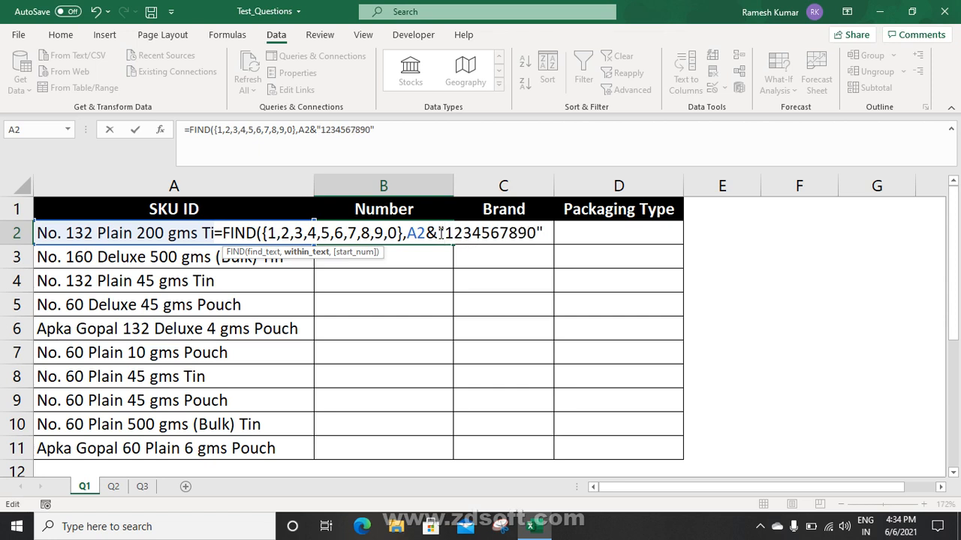
left_click(546, 231)
type(",")
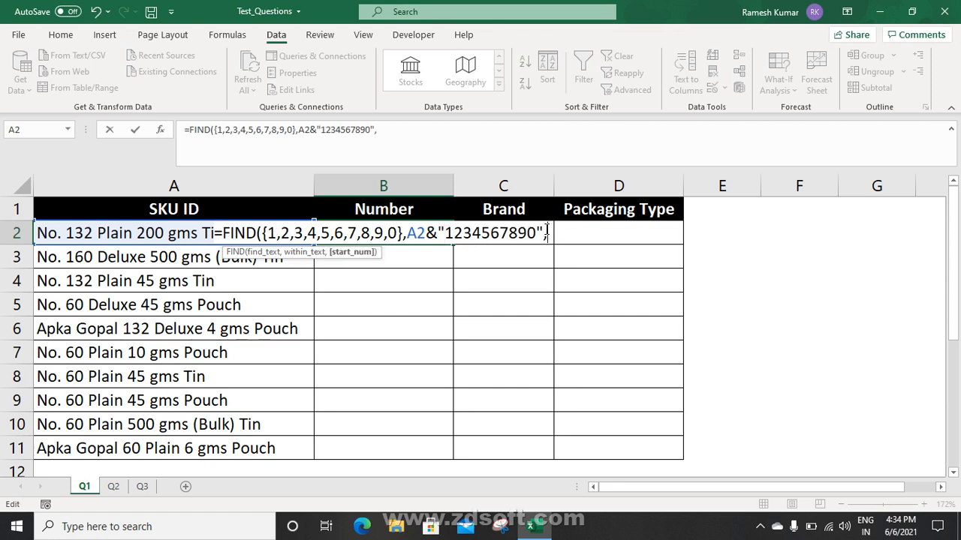
type("1")
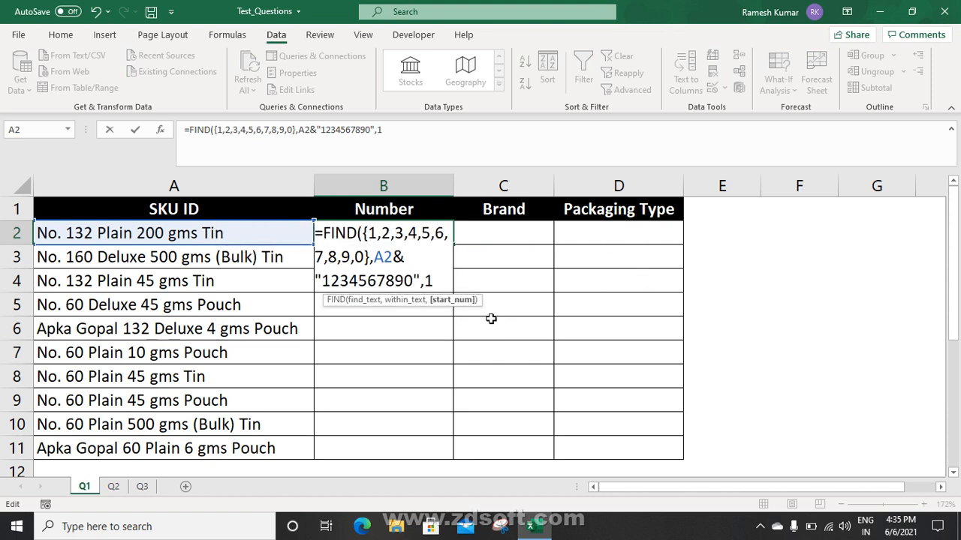
type(")")
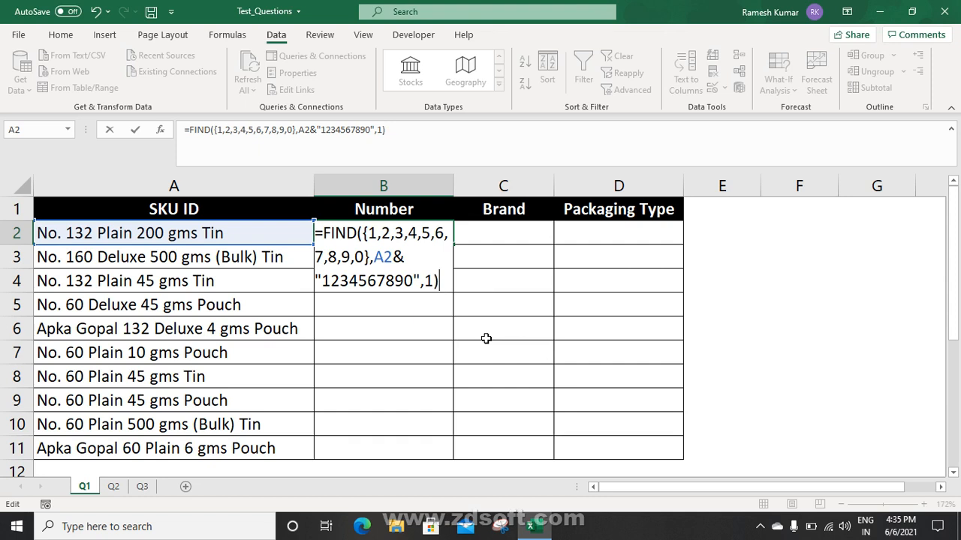
key("ctrl+Return")
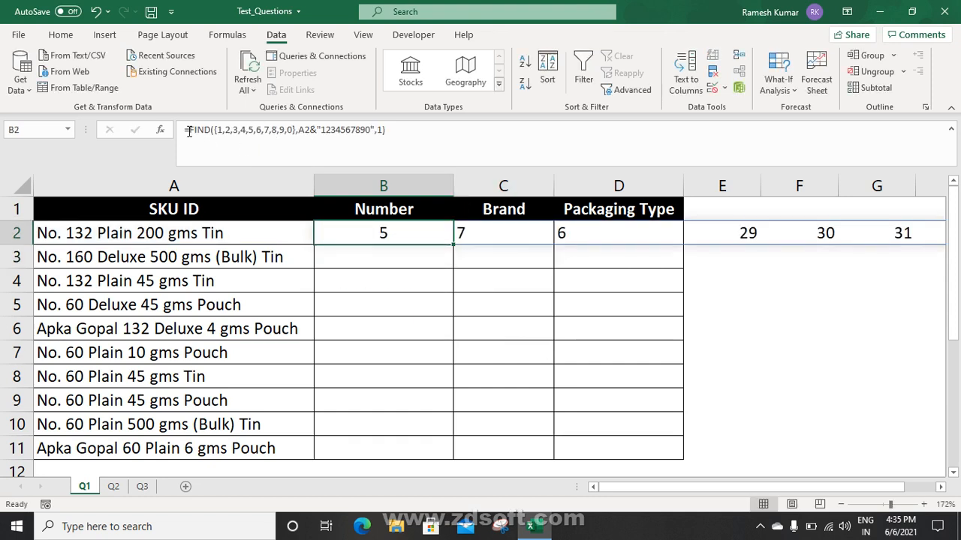
left_click(188, 131)
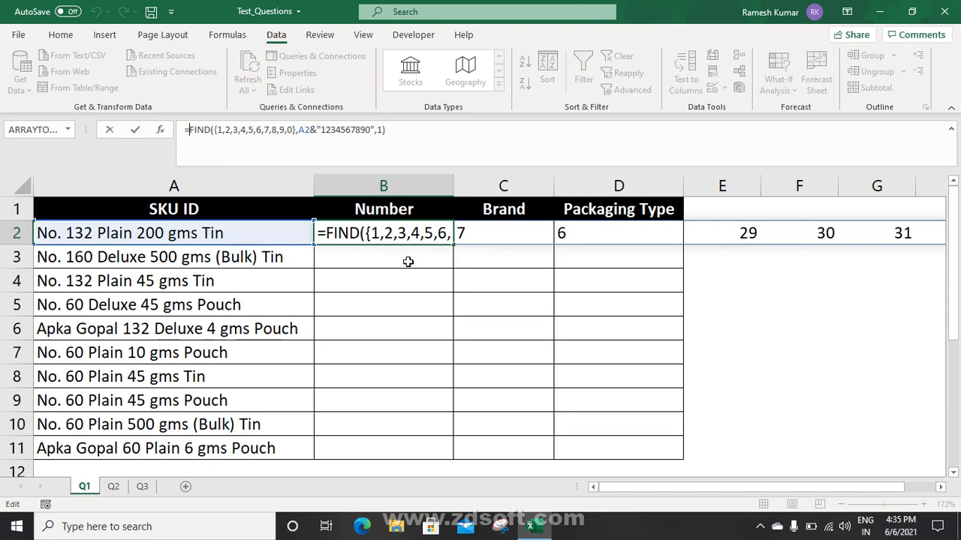
Wrap B2's FIND formula in MIN and fill it down to B11, giving positions 5 or 12
key("Escape")
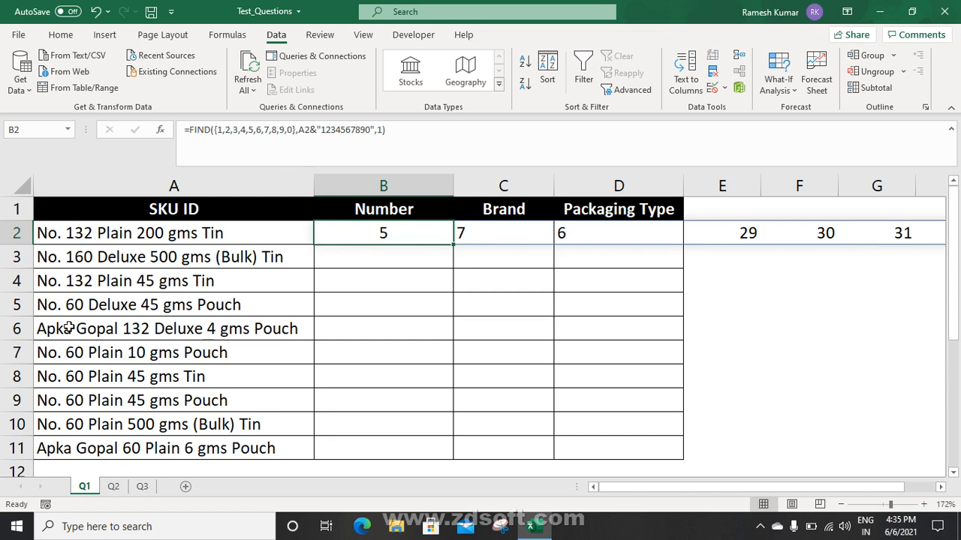
left_click(188, 130)
type("min")
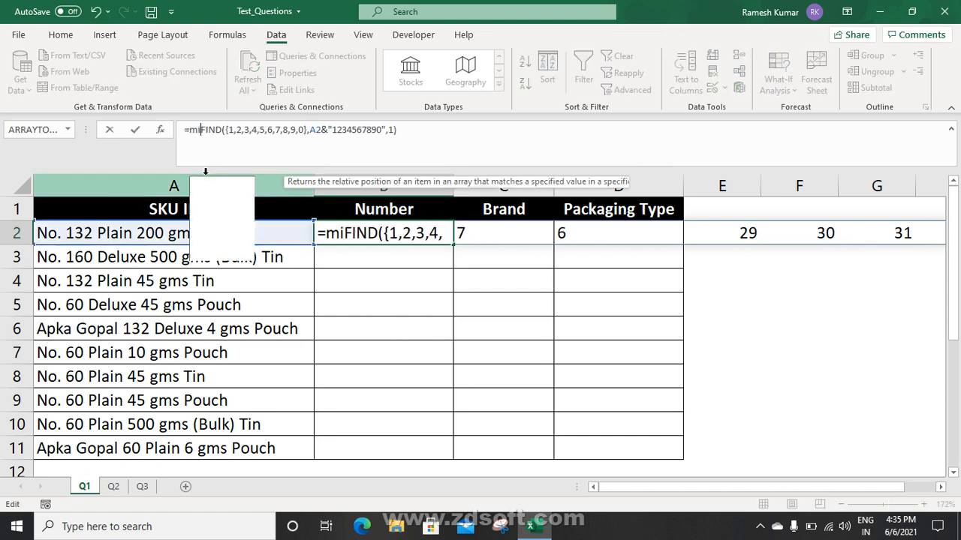
key("Tab")
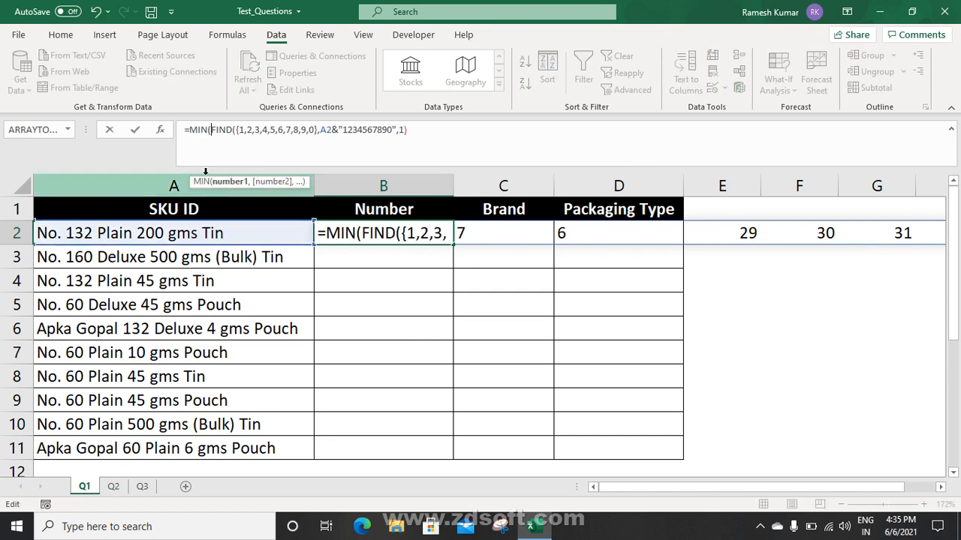
left_click(437, 129)
type(")")
key("Return")
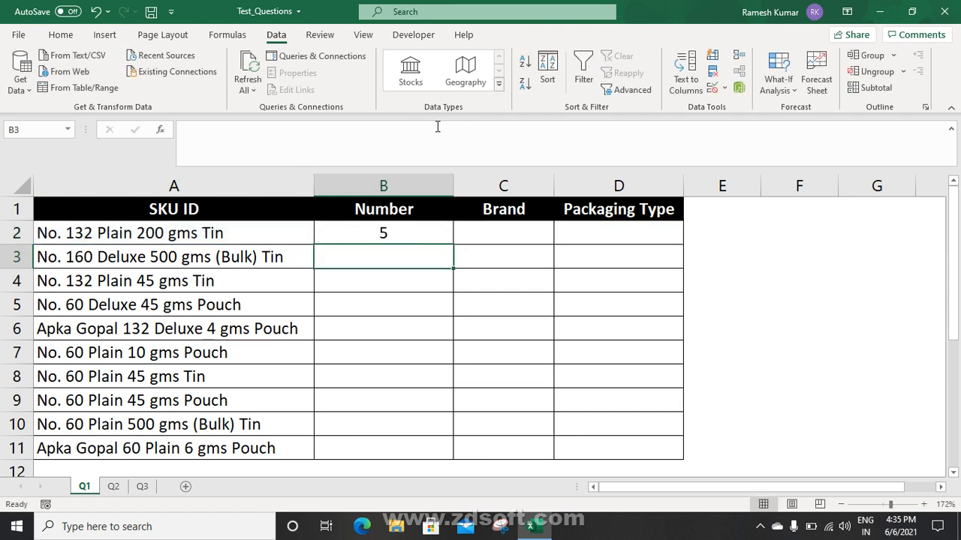
key("Up")
double_click(453, 245)
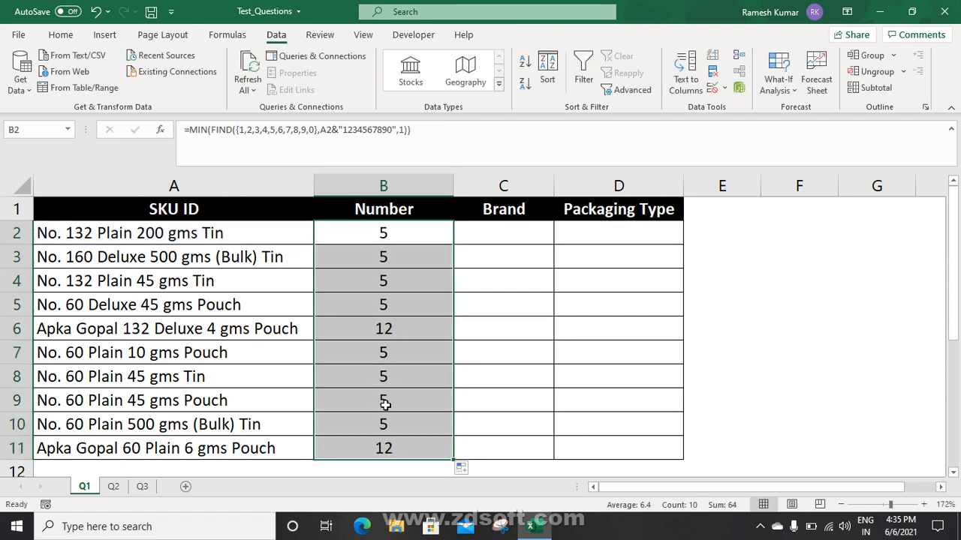
left_click(477, 239)
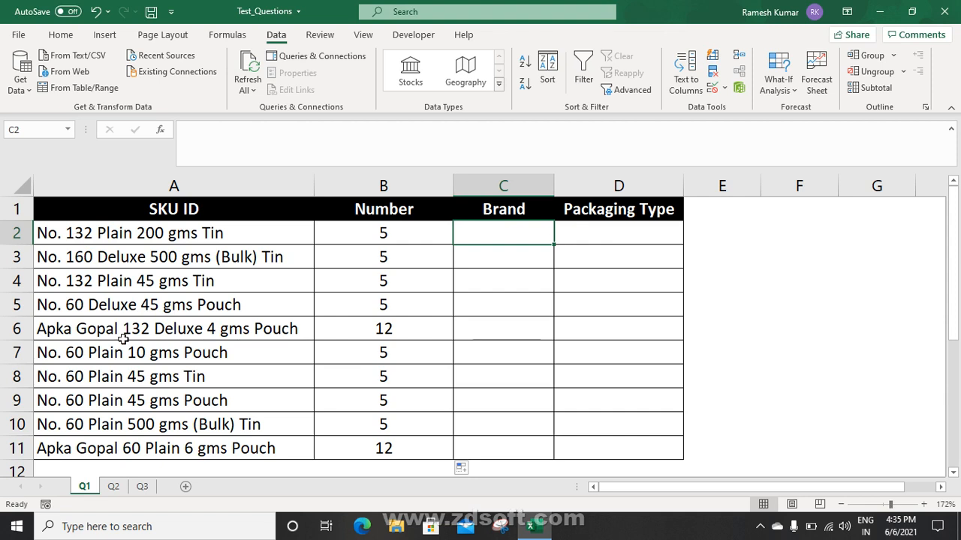
Enter =FIND(" ",A2,B2) in C2 and fill it down to C11
type("=find(\" \",")
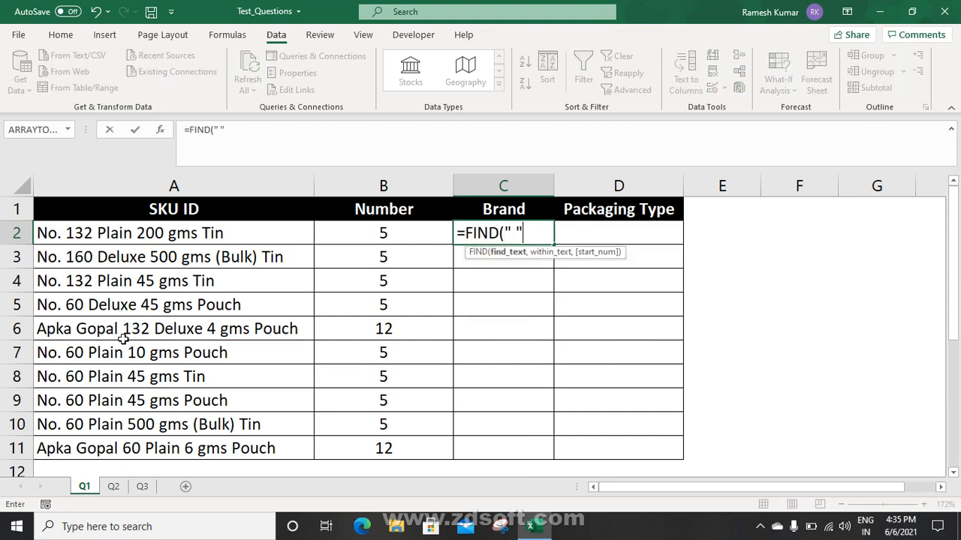
left_click(168, 234)
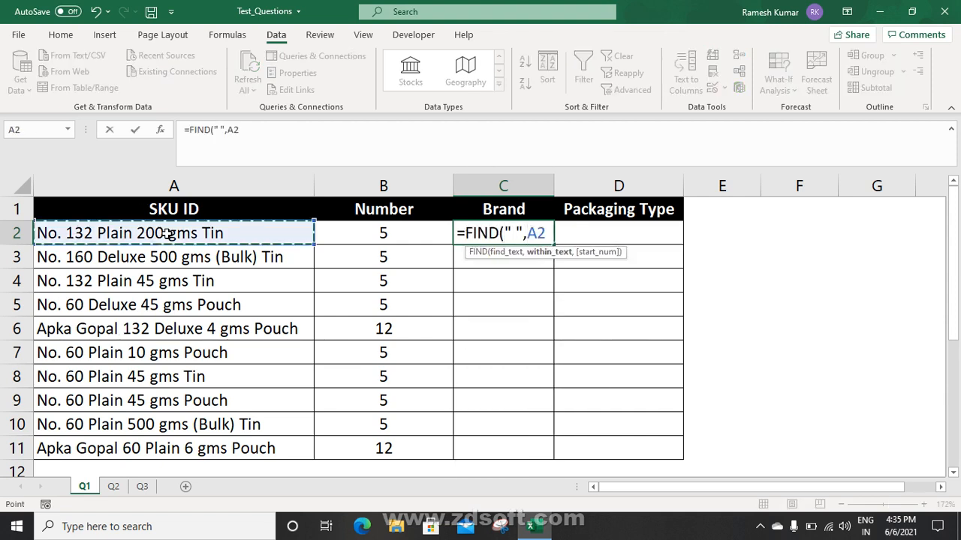
type(",")
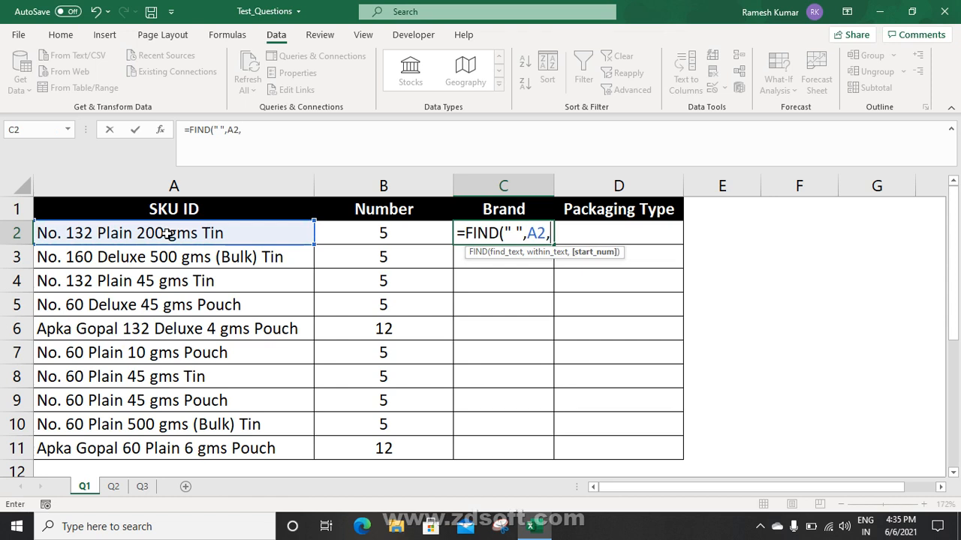
left_click(377, 235)
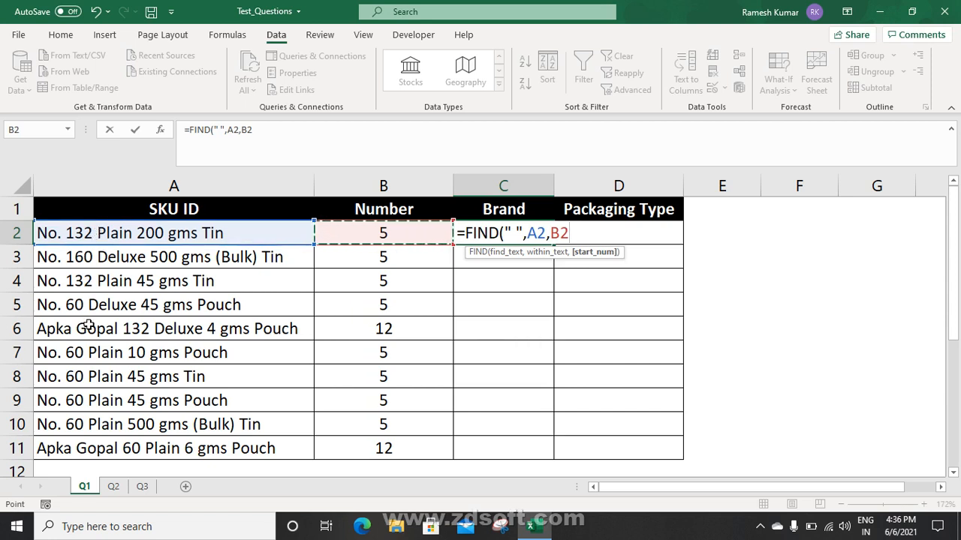
key("Return")
key("Up")
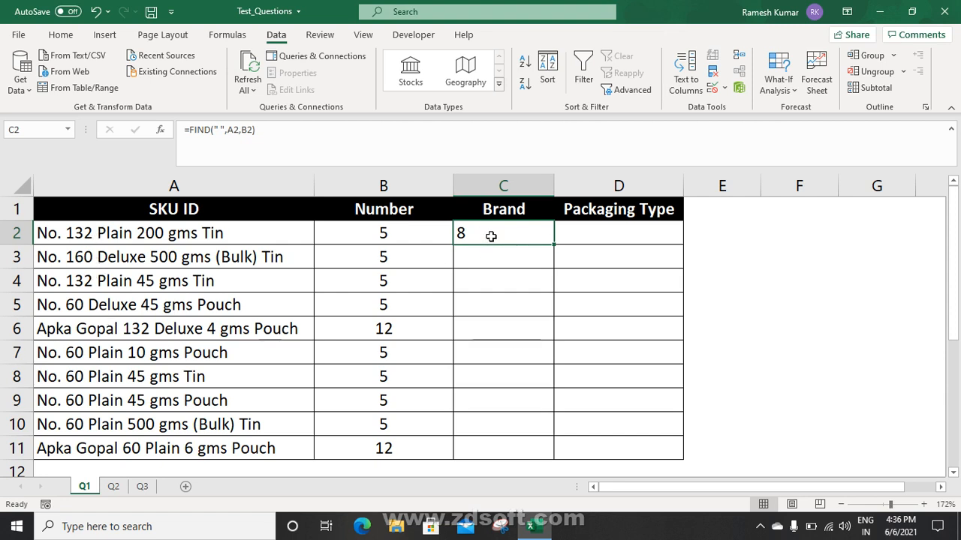
double_click(553, 245)
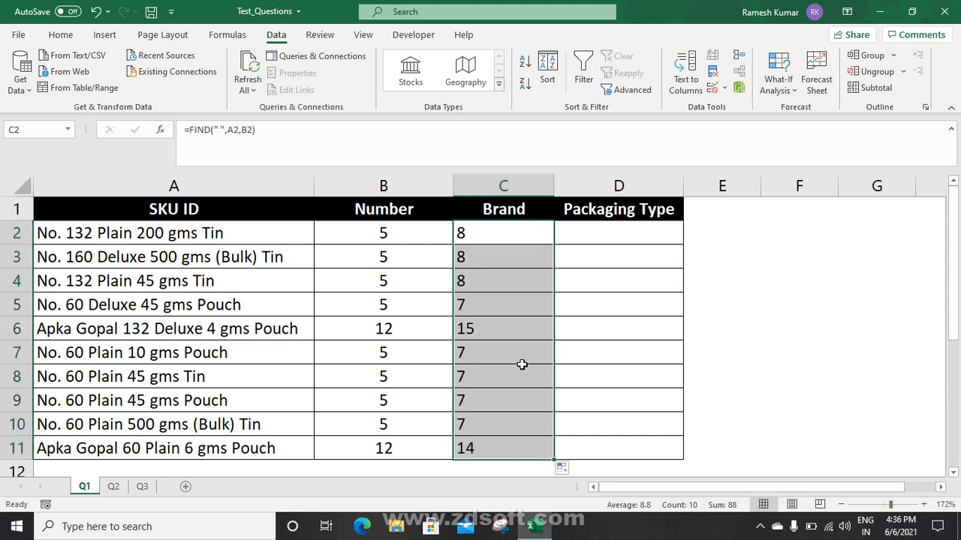
left_click(601, 236)
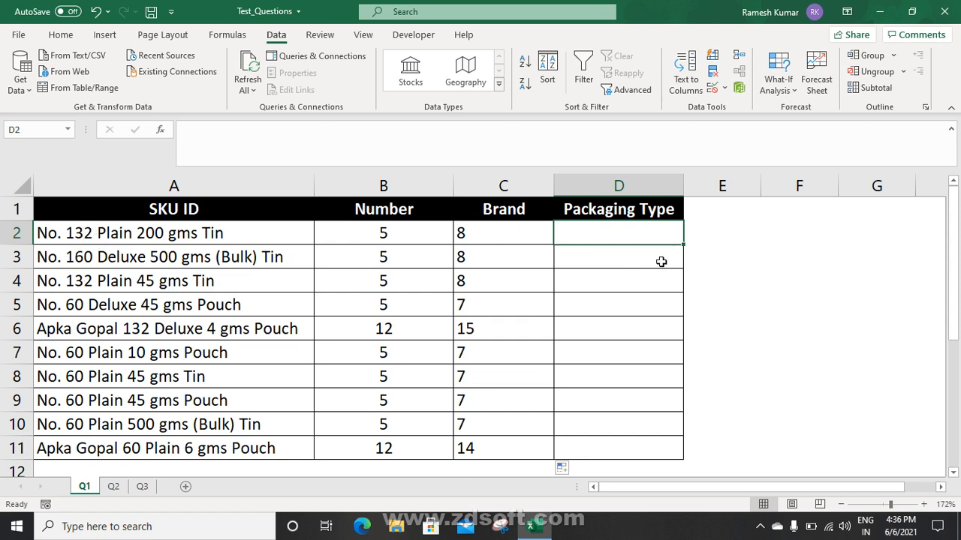
Enter =MID(A2,B2,C2-B2) in D2 and fill it down to D11, extracting 132, 160, 60
type("=mi")
key("Tab")
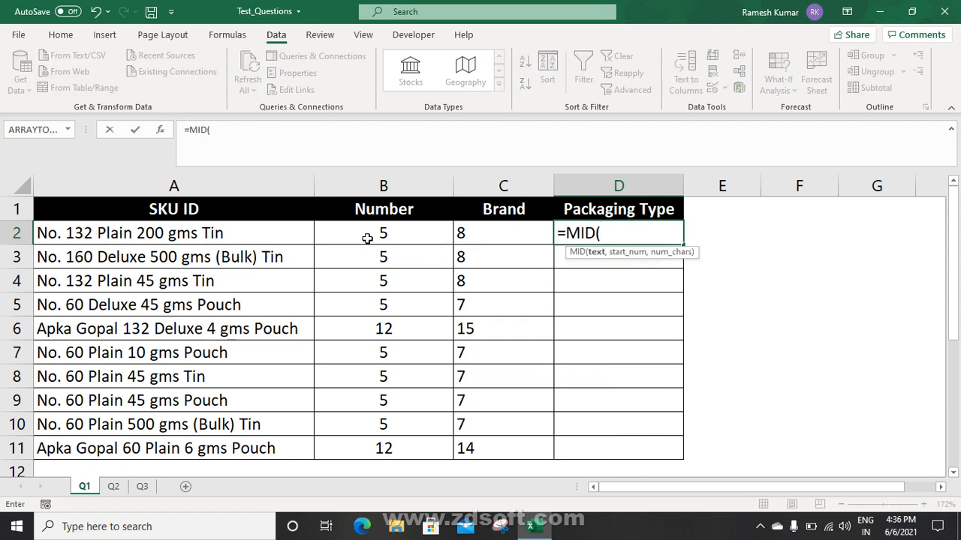
left_click(212, 235)
type(",")
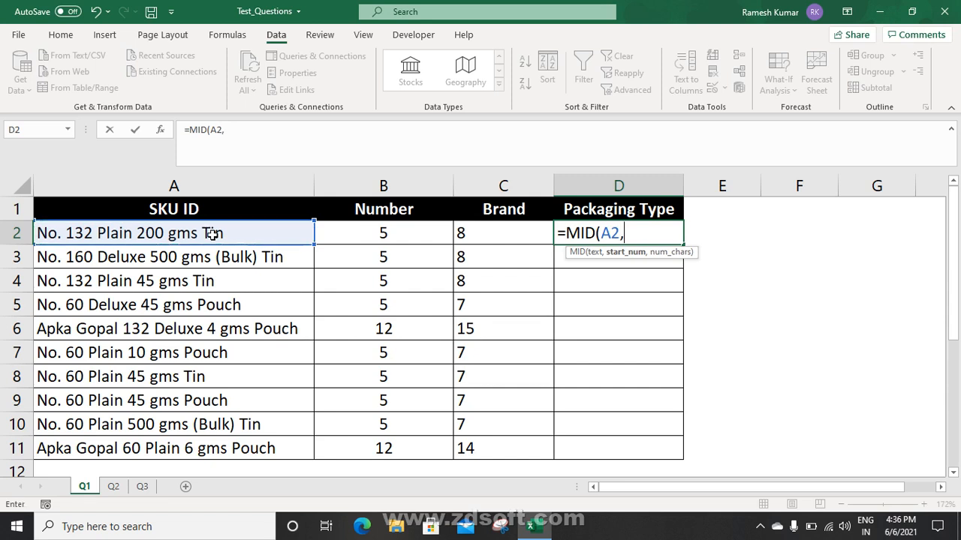
left_click(386, 237)
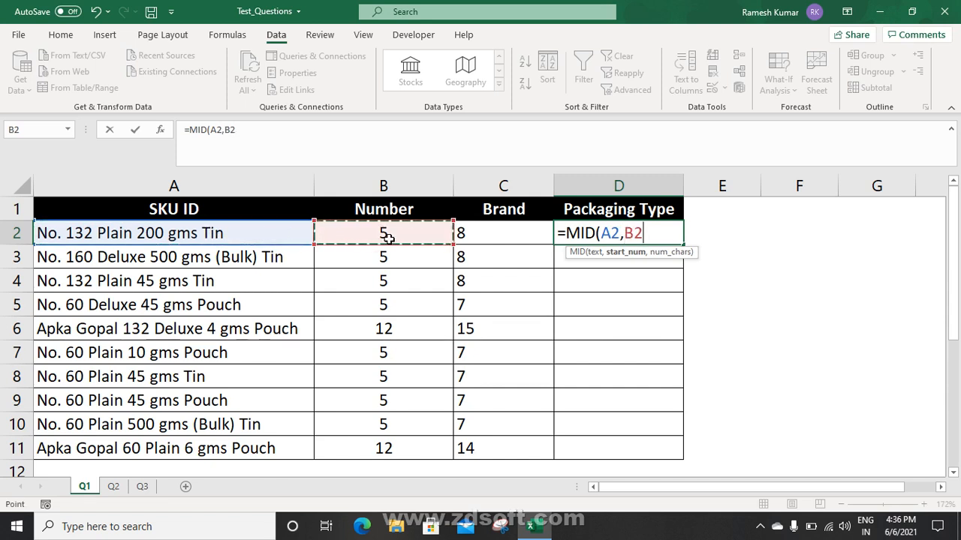
type(",")
left_click(483, 233)
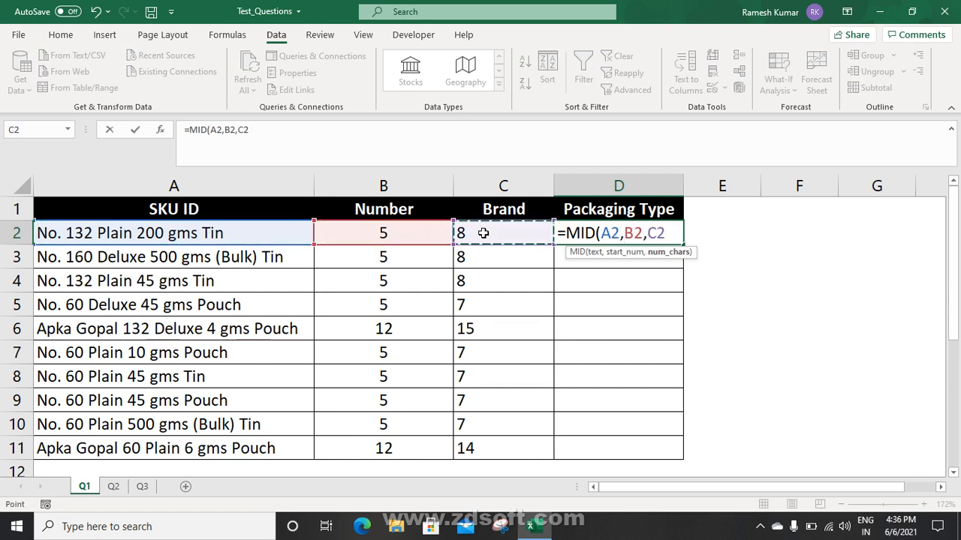
type("-")
left_click(418, 234)
key("Return")
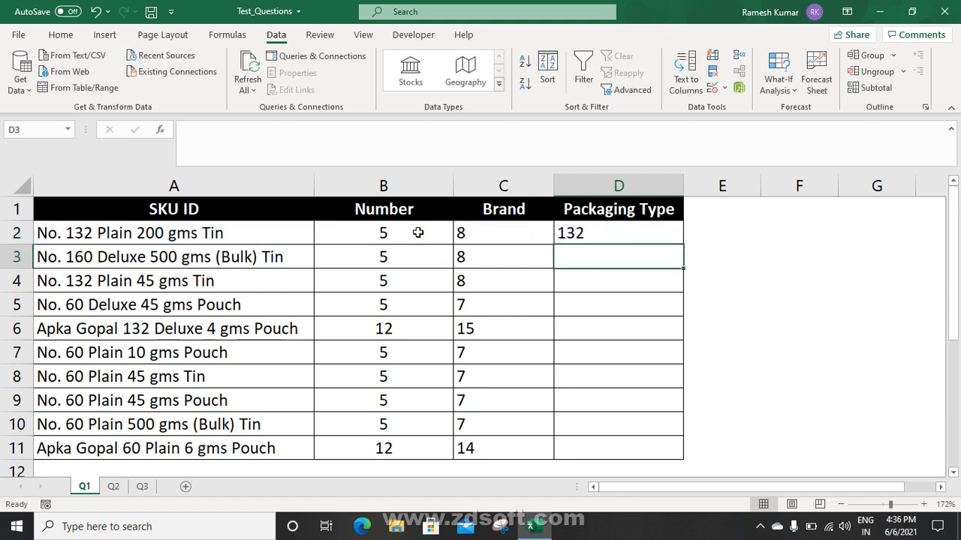
key("Up")
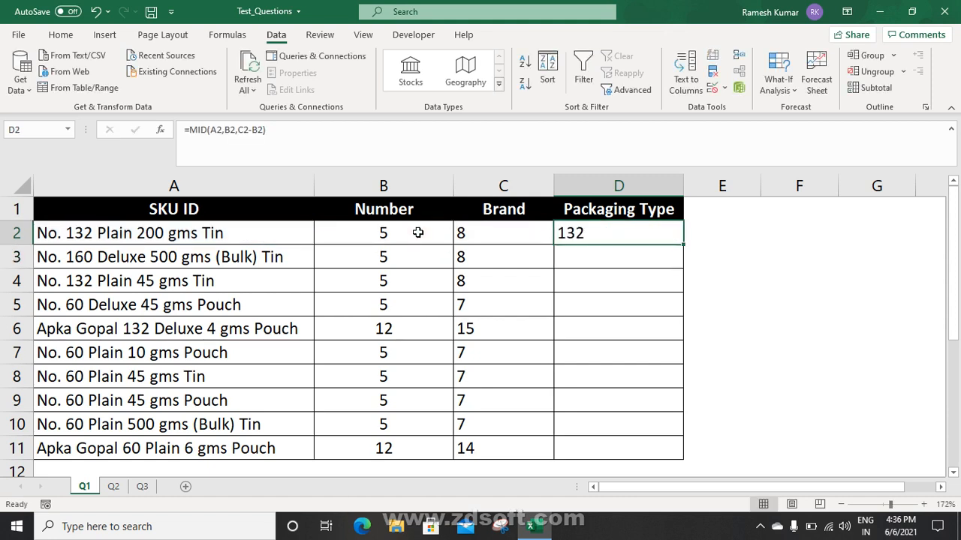
double_click(684, 247)
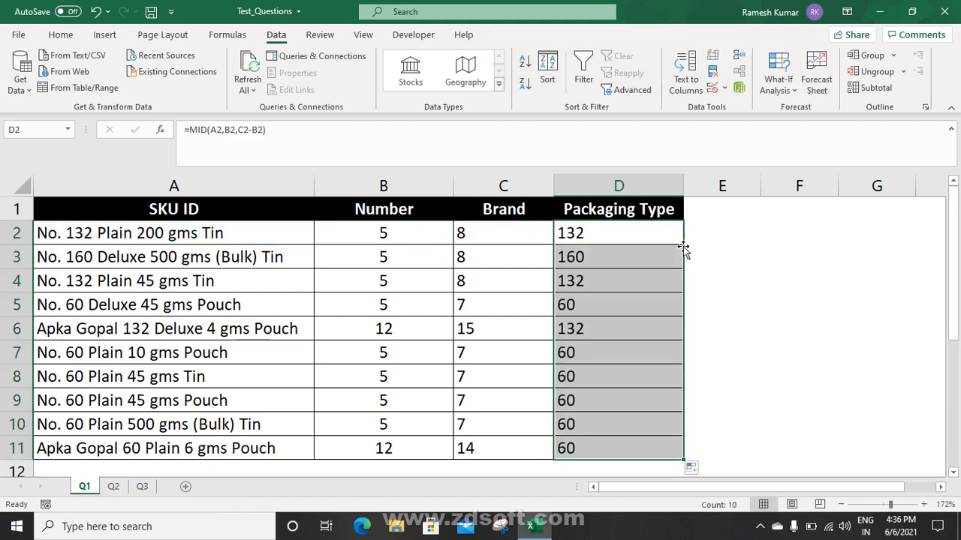
left_click(625, 226)
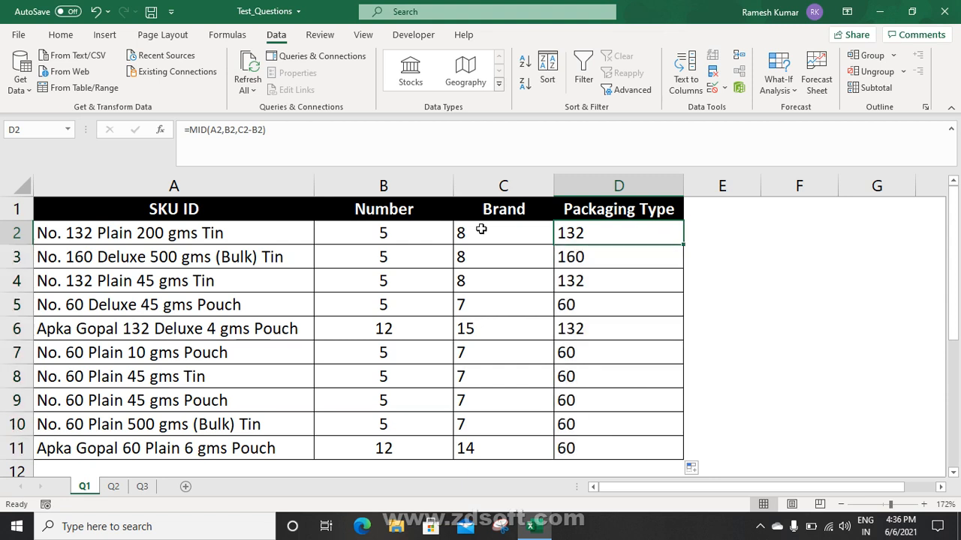
Nest B2's MIN digit-position formula inside C2's FIND formula in place of the B2 reference
left_click(397, 237)
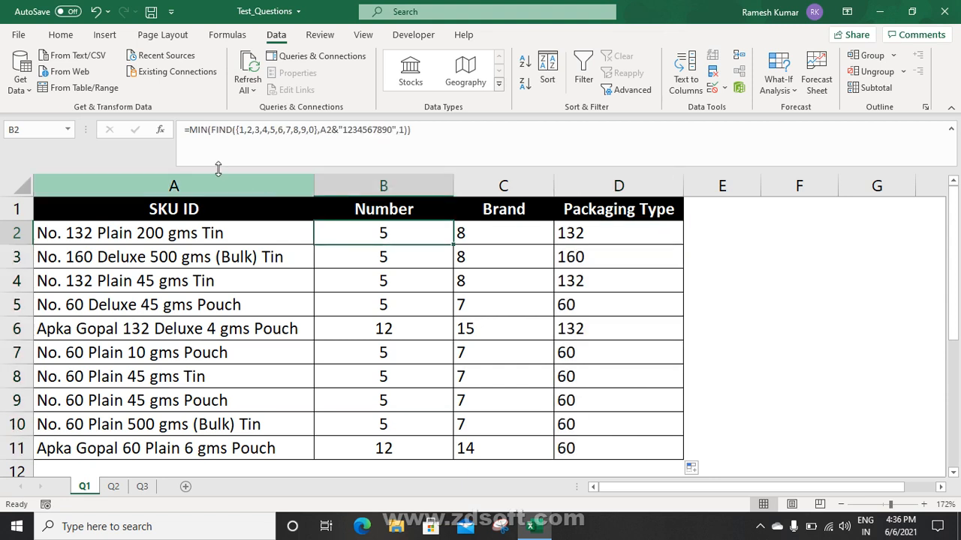
left_click_drag(189, 131, 518, 150)
key("ctrl+c")
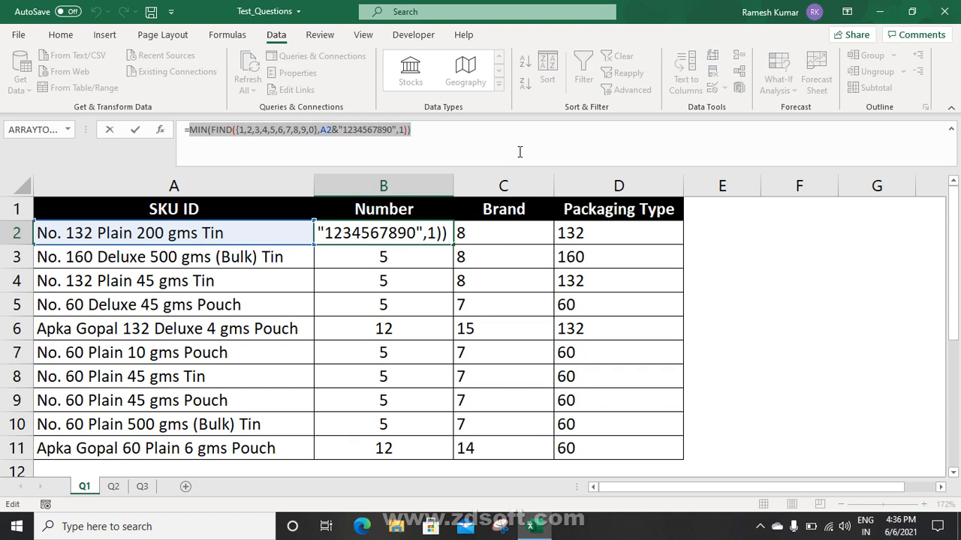
key("Escape")
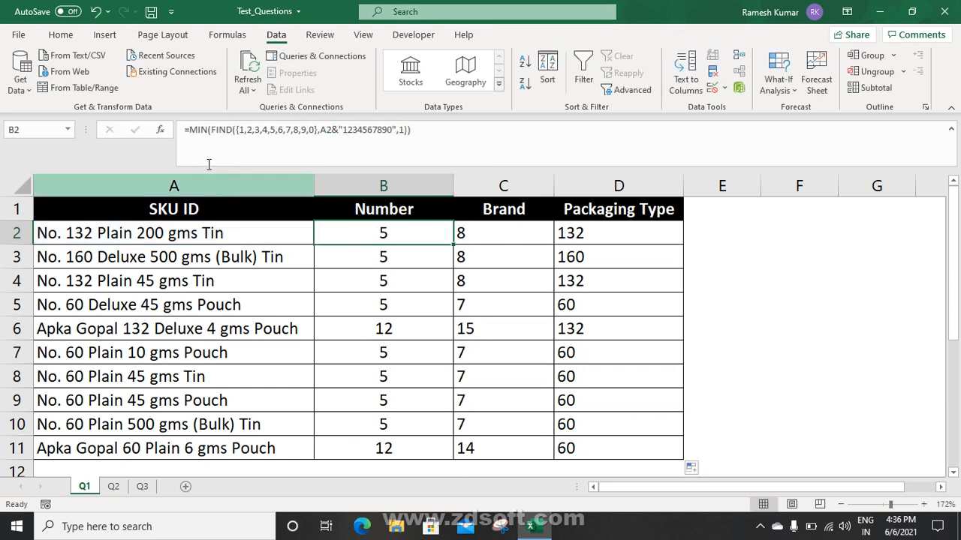
left_click(508, 237)
left_click(306, 152)
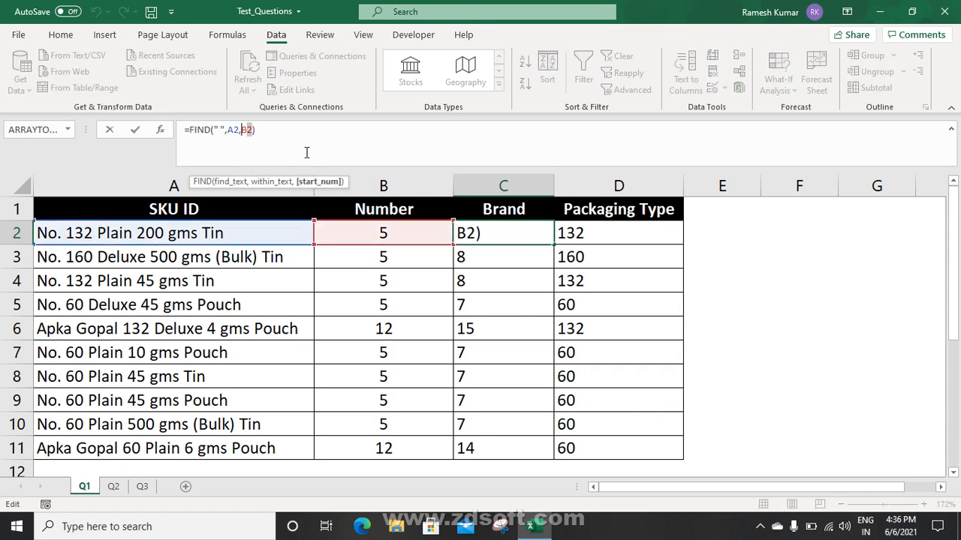
type("(")
key("ctrl+v")
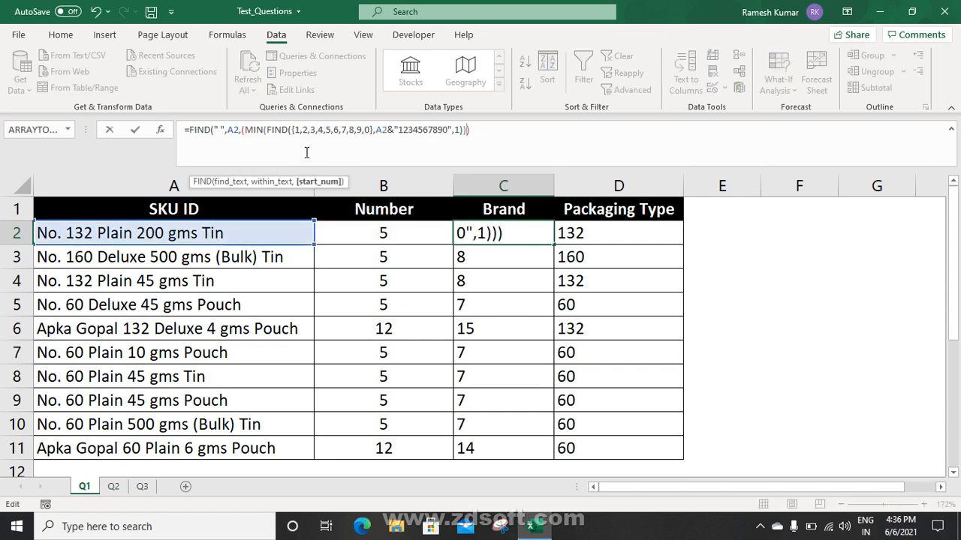
key("Return")
key("Up")
key("Left")
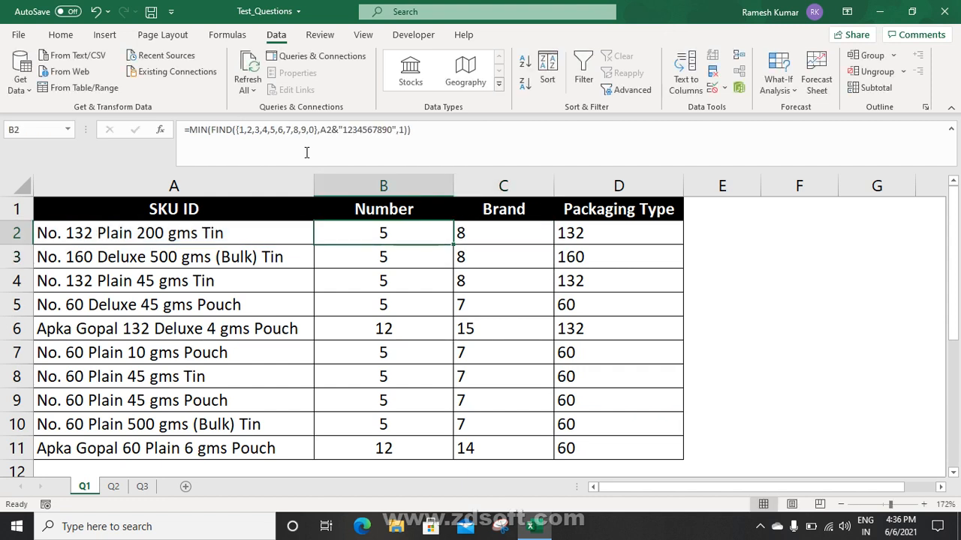
Replace D2's B2 references with the MIN digit-position expression, keeping the result 132
left_click(587, 236)
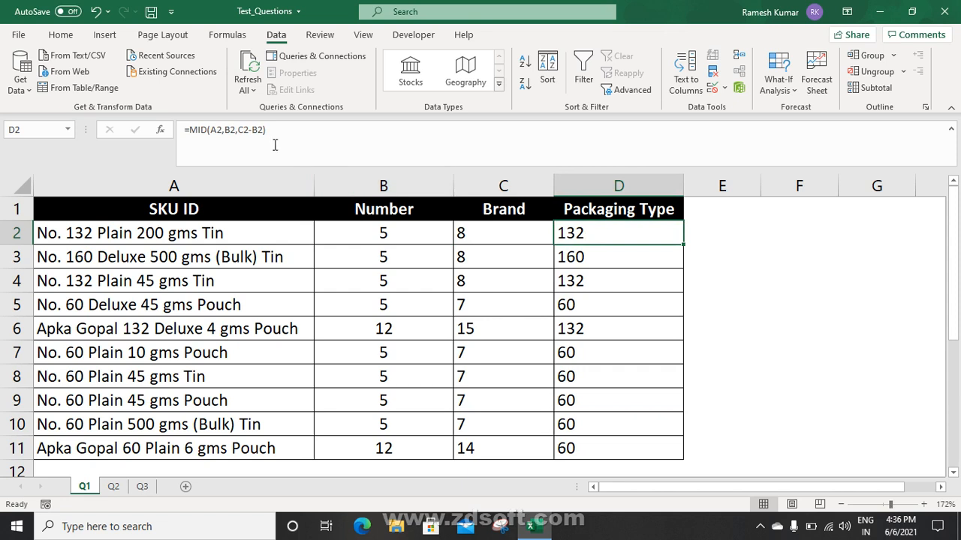
left_click(297, 158)
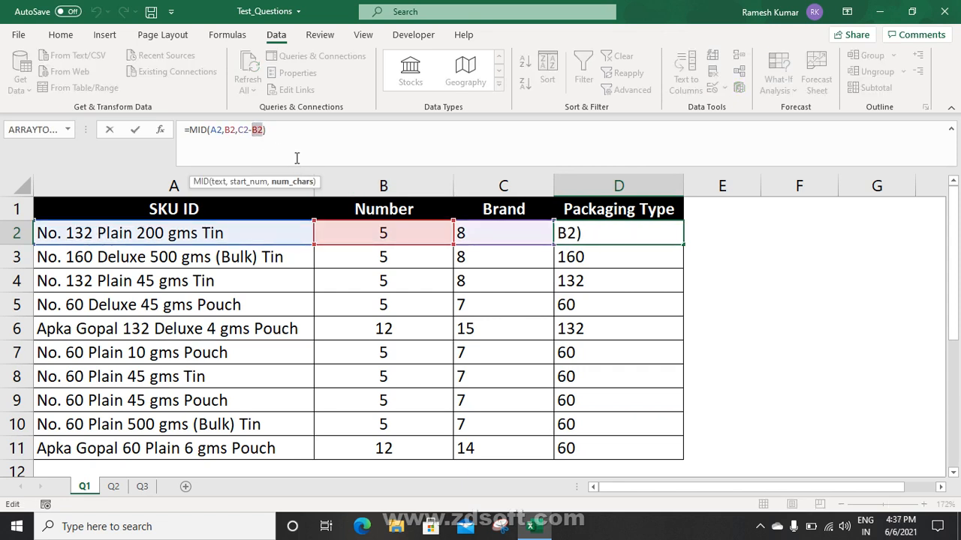
key("BackSpace")
key("BackSpace")
type("(")
key("ctrl+v")
type(")")
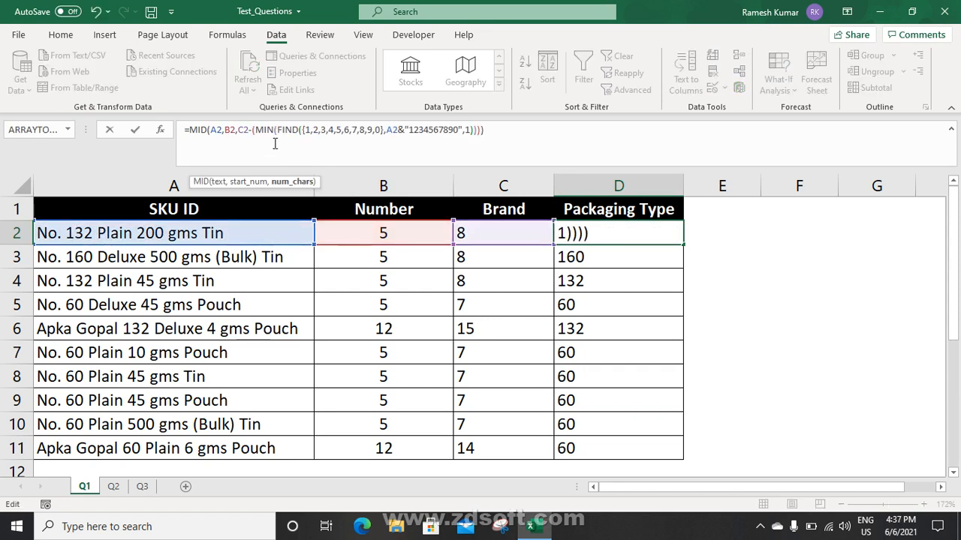
left_click(234, 130)
key("shift+Left")
key("shift+Left")
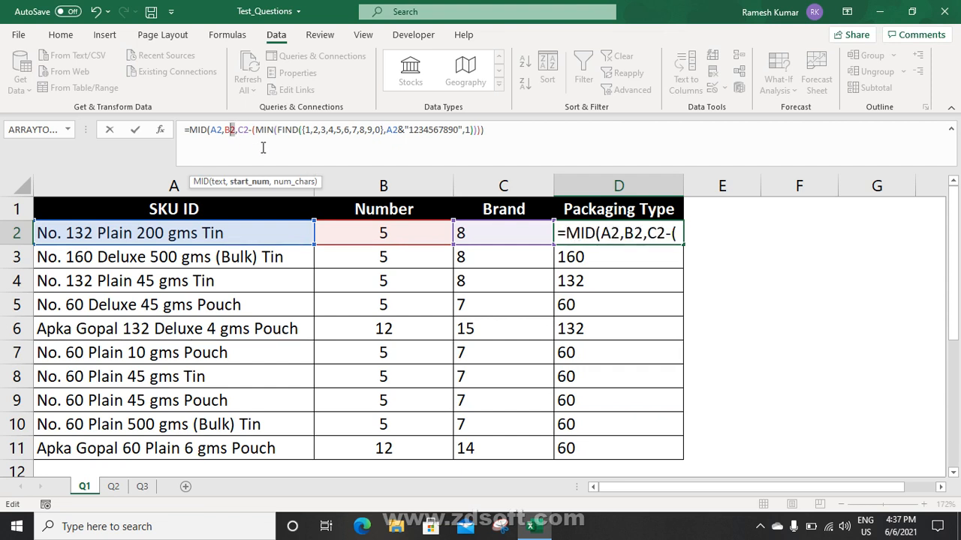
type("(")
key("ctrl+v")
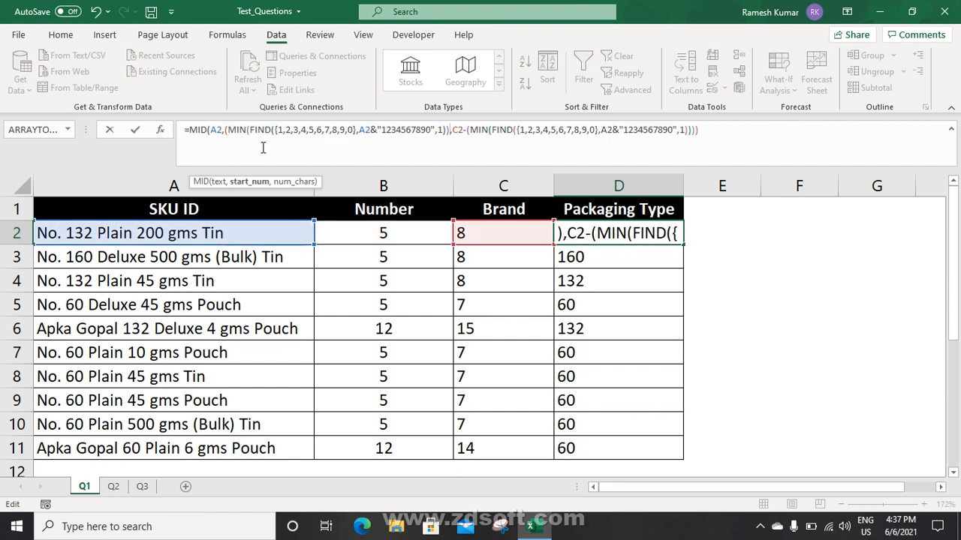
type(")")
key("ctrl+Return")
Clear the Number value in B2
key("Left")
key("Left")
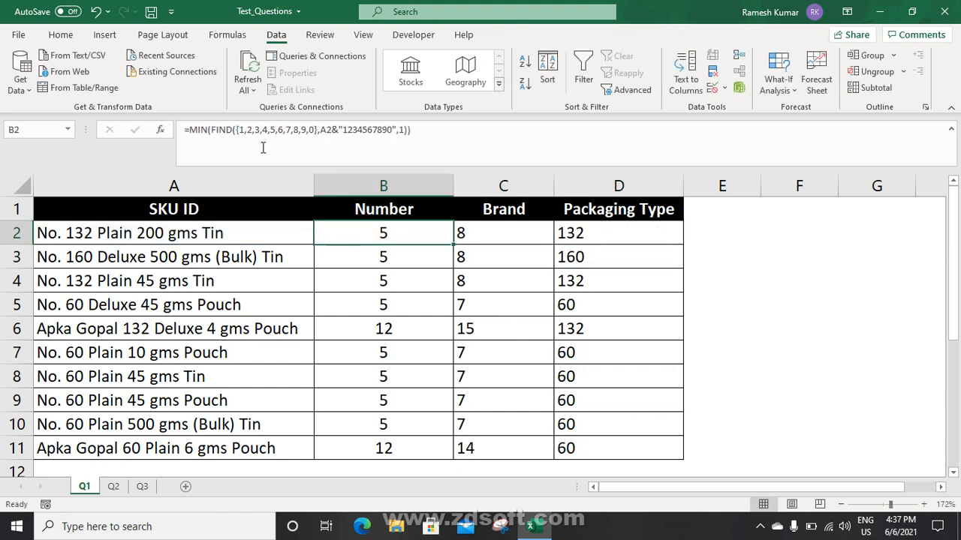
key("Delete")
key("Right")
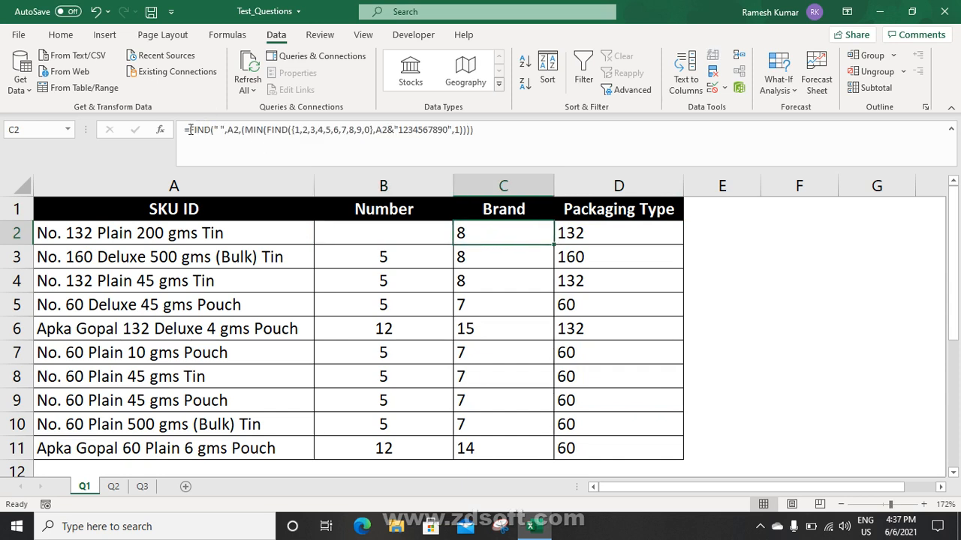
Replace the C2 reference in D2's MID formula with C2's space-position FIND expression
left_click_drag(190, 130, 527, 145)
key("ctrl+c")
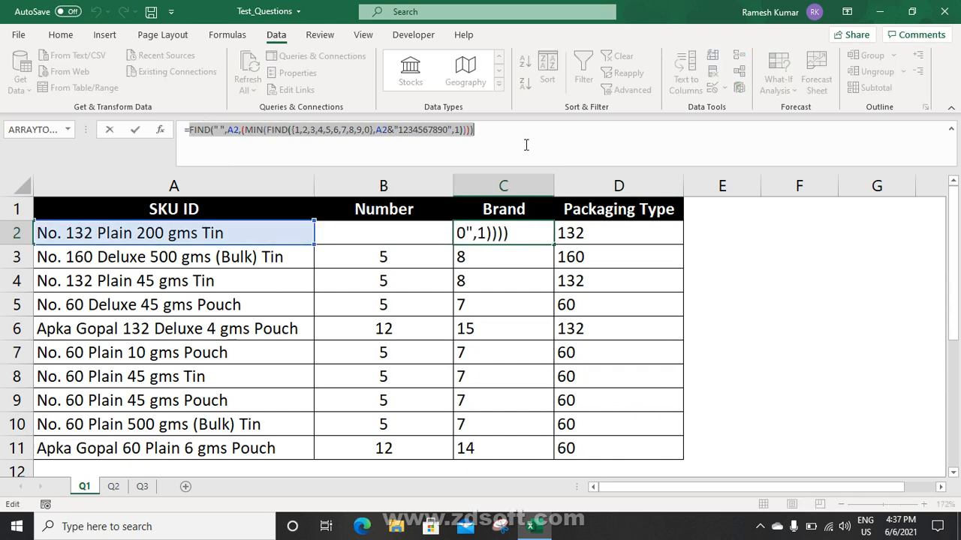
key("Escape")
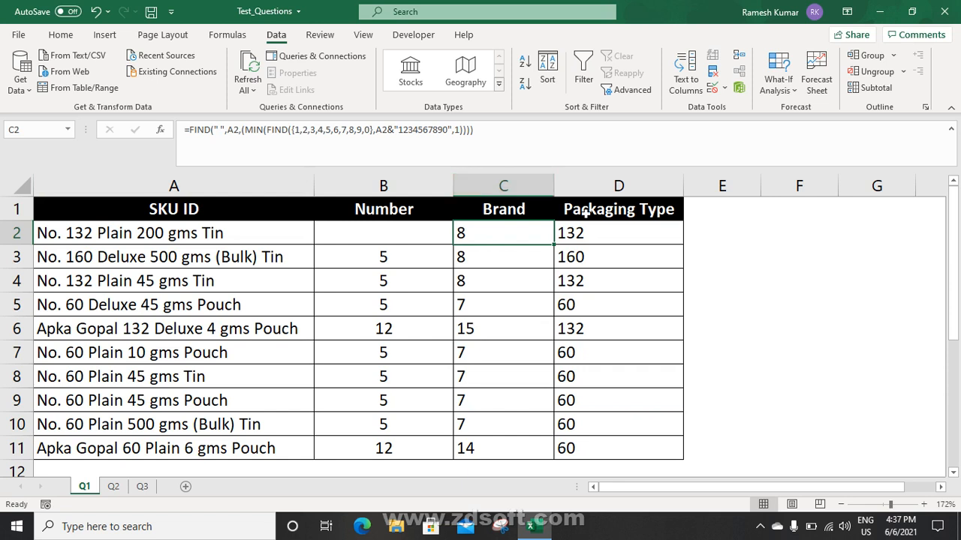
left_click(589, 227)
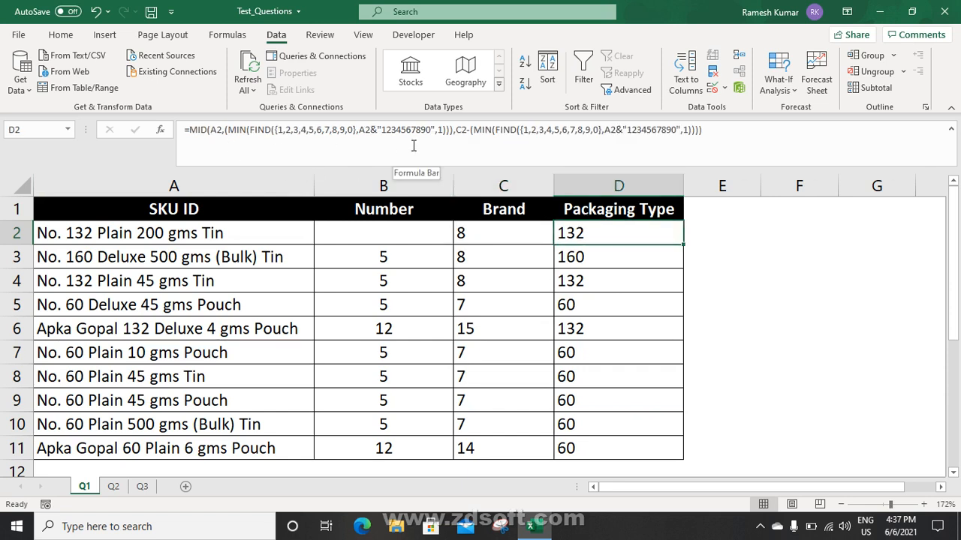
left_click(467, 132)
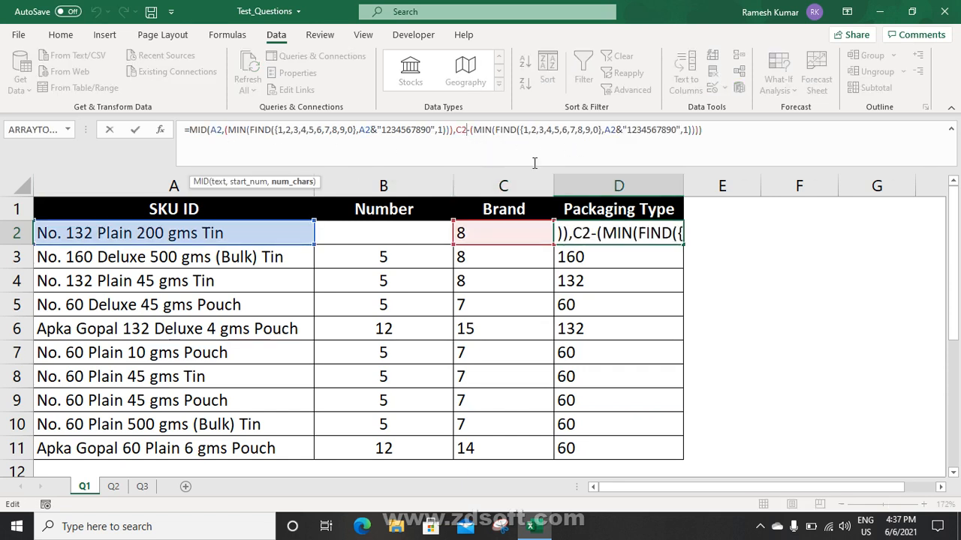
key("shift+Left")
key("shift+Left")
type("(")
key("ctrl+v")
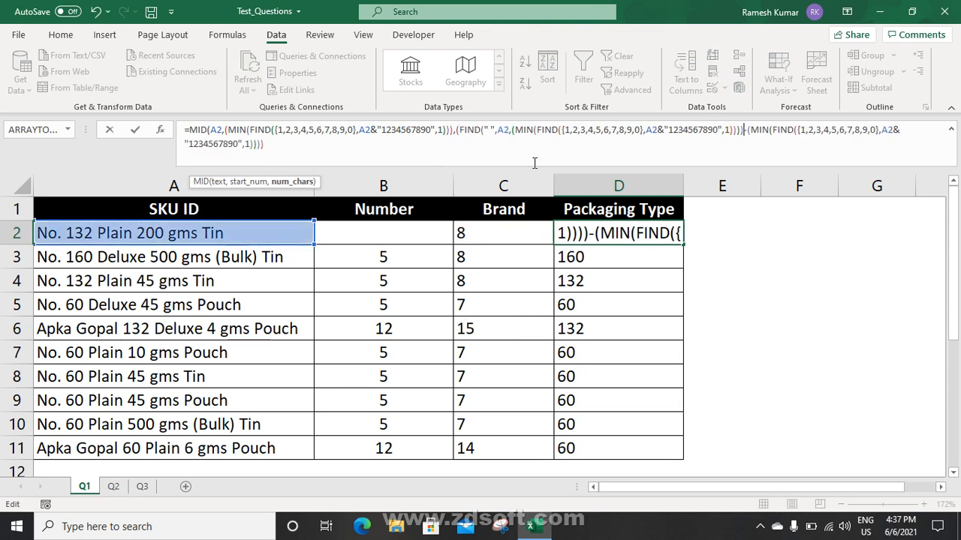
type(")")
key("Return")
Apply the self-contained D2 formula to all of D2:D11
key("Up")
key("ctrl+shift+Down")
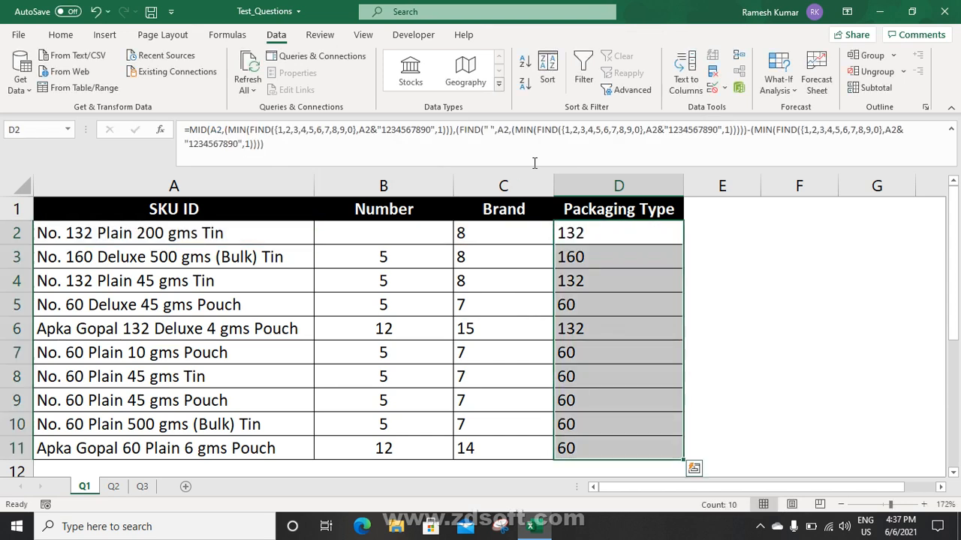
key("Delete")
key("ctrl+v")
Clear the Number and Brand values in B2:C11
key("Left")
key("Left")
key("shift+Right")
key("shift+Down")
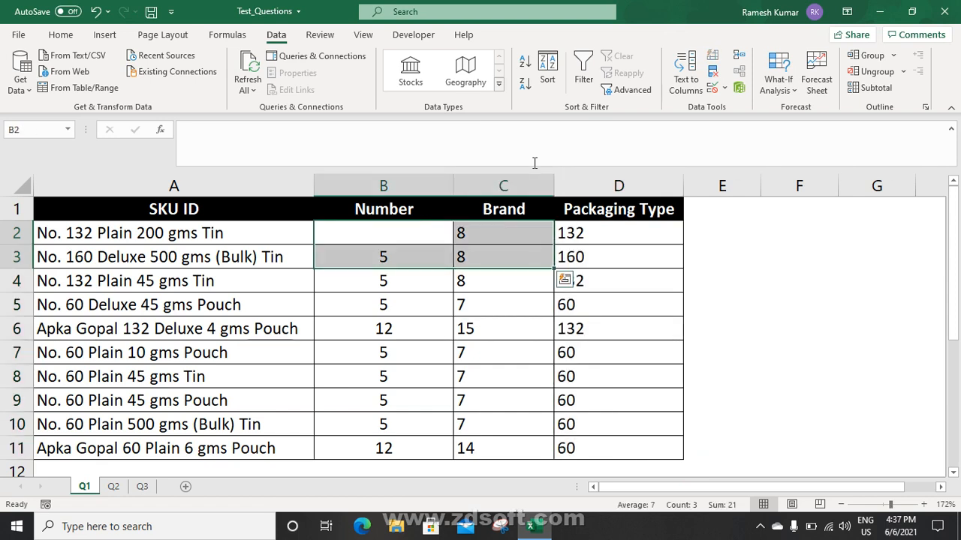
key("ctrl+shift+Down")
key("Delete")
key("Right")
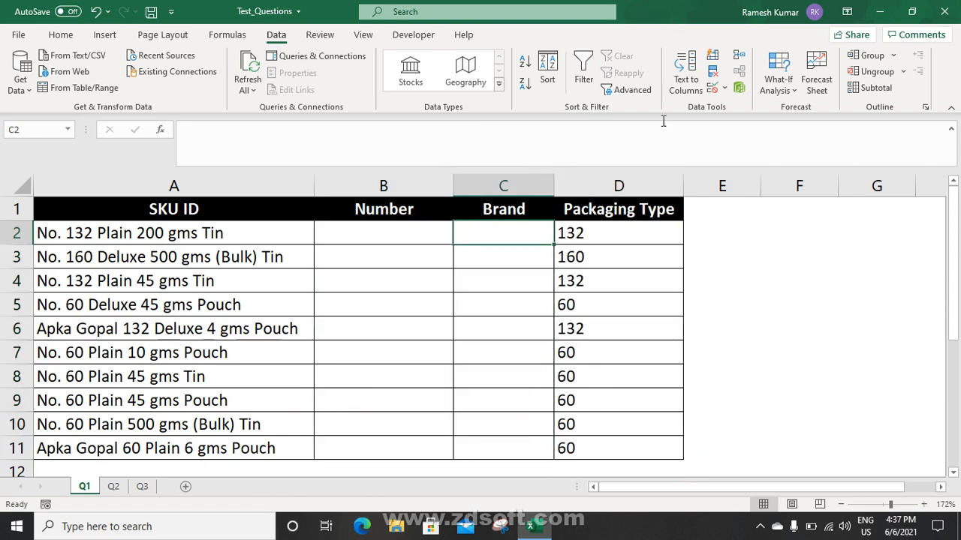
Copy D2's self-contained MID formula into B2 and fill it down to B11
left_click(643, 225)
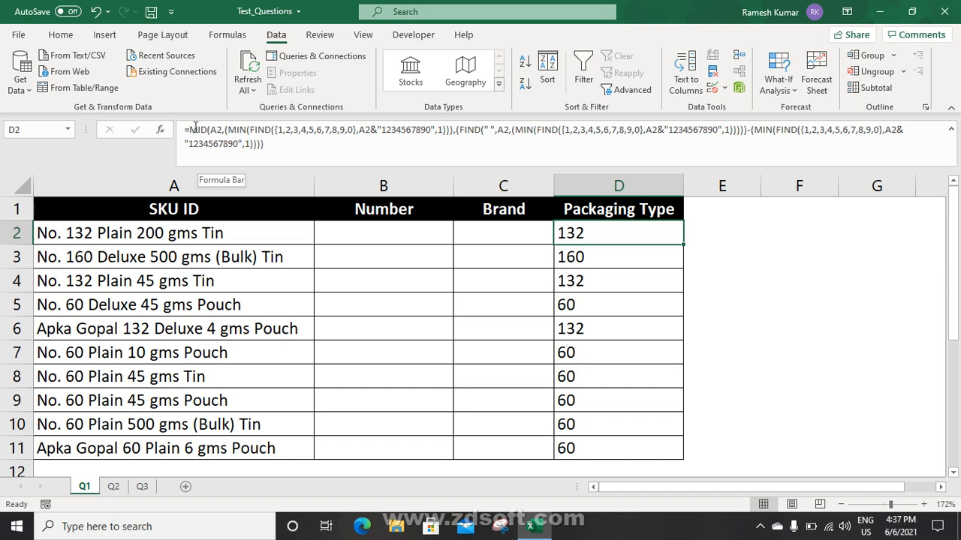
left_click_drag(194, 128, 300, 155)
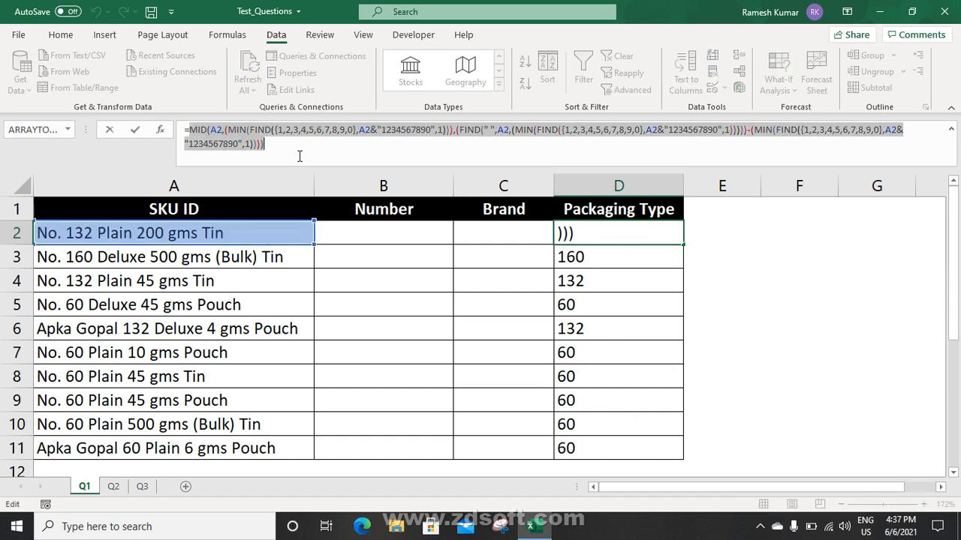
key("ctrl+c")
key("Escape")
key("Left")
key("Left")
type("=")
key("ctrl+v")
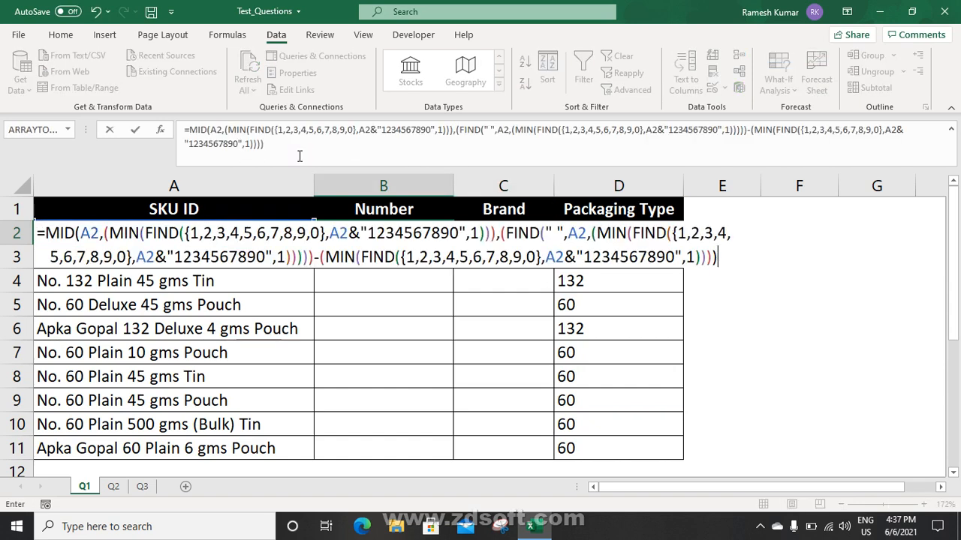
key("Return")
key("Up")
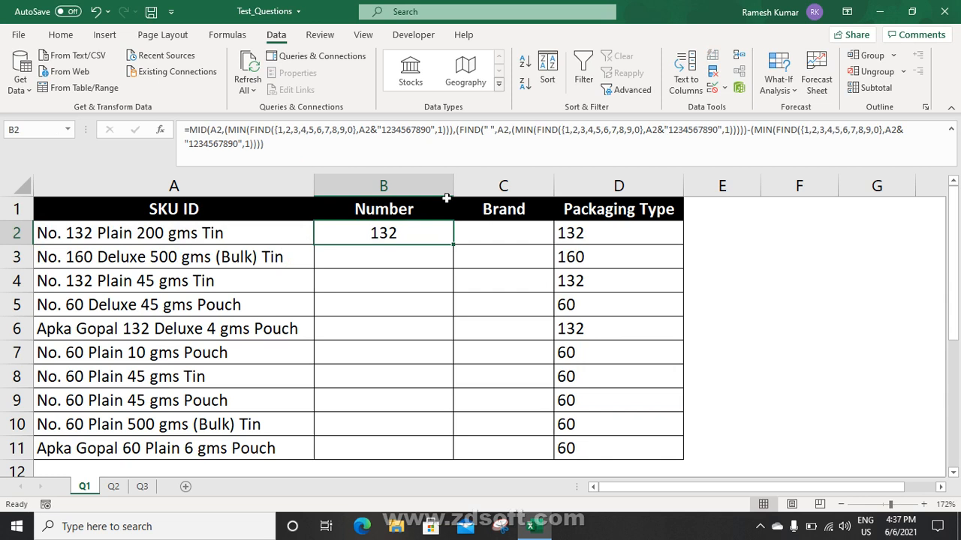
double_click(454, 245)
Clear the Packaging Type values in D2:D11 and check B2's formula
left_click(579, 237)
key("ctrl+shift+Down")
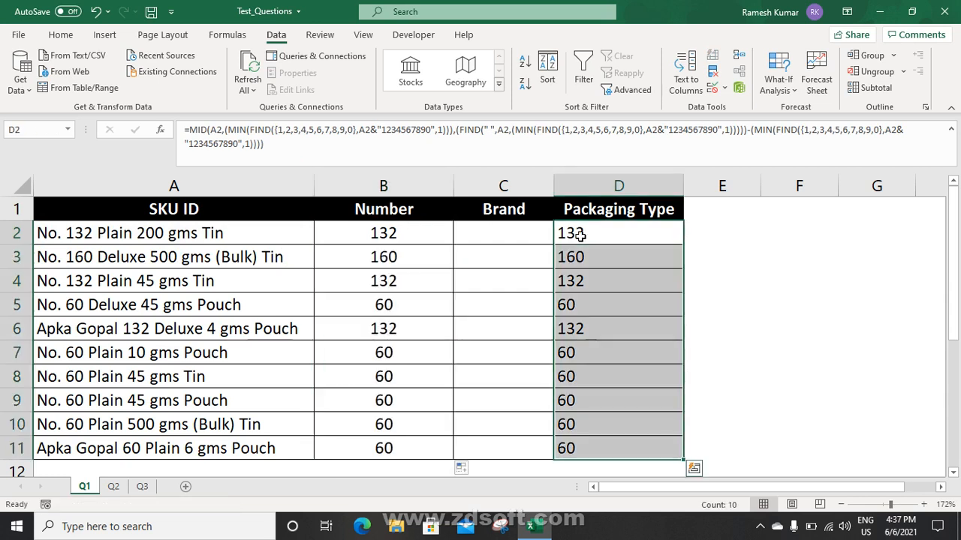
key("Delete")
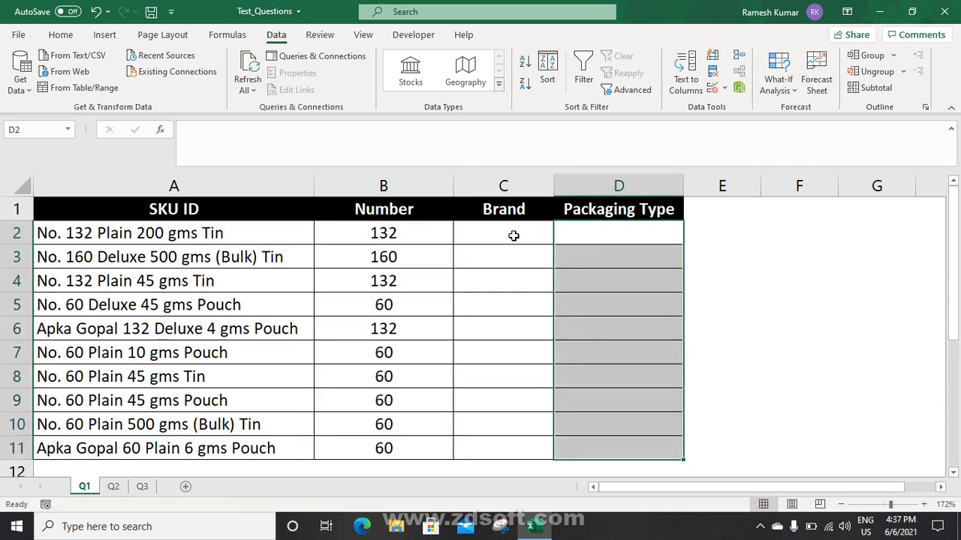
left_click(513, 236)
left_click(409, 233)
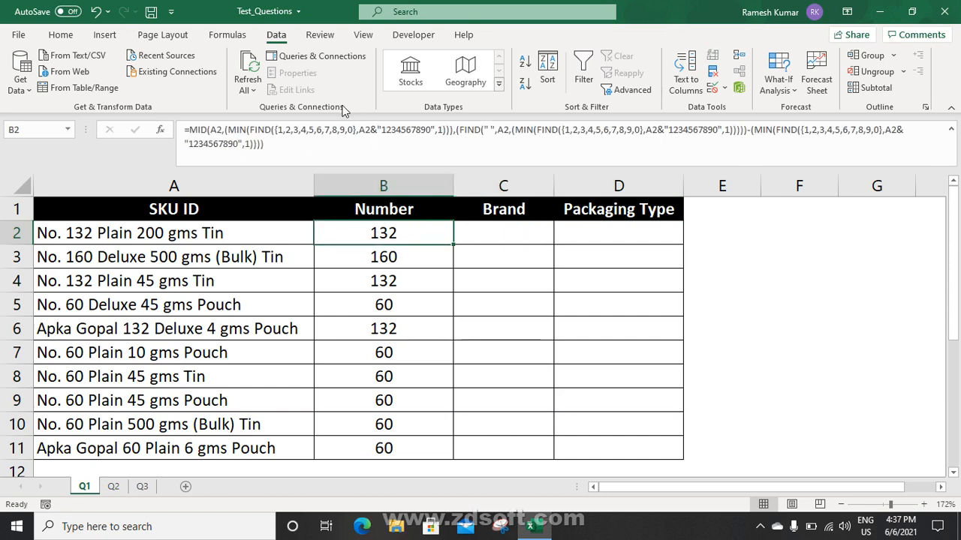
left_click(507, 225)
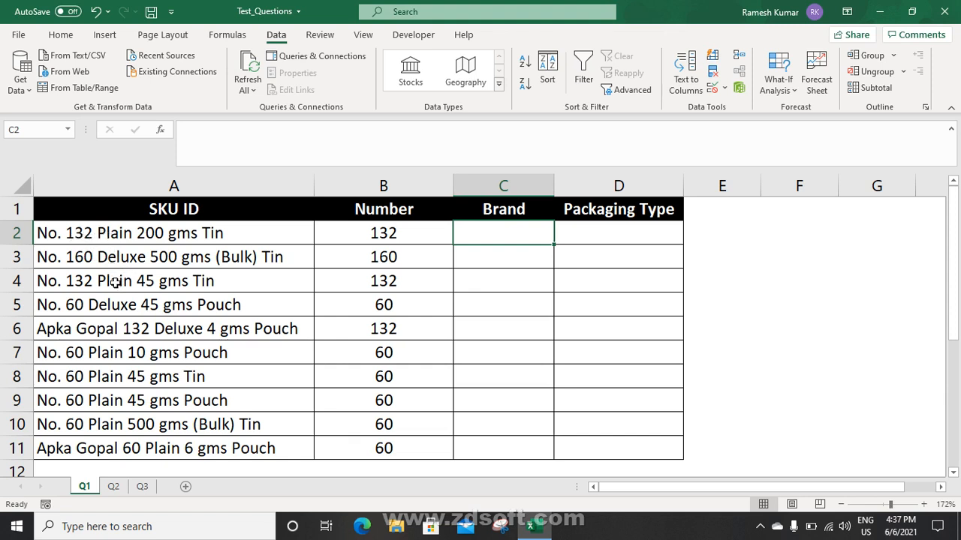
type("=")
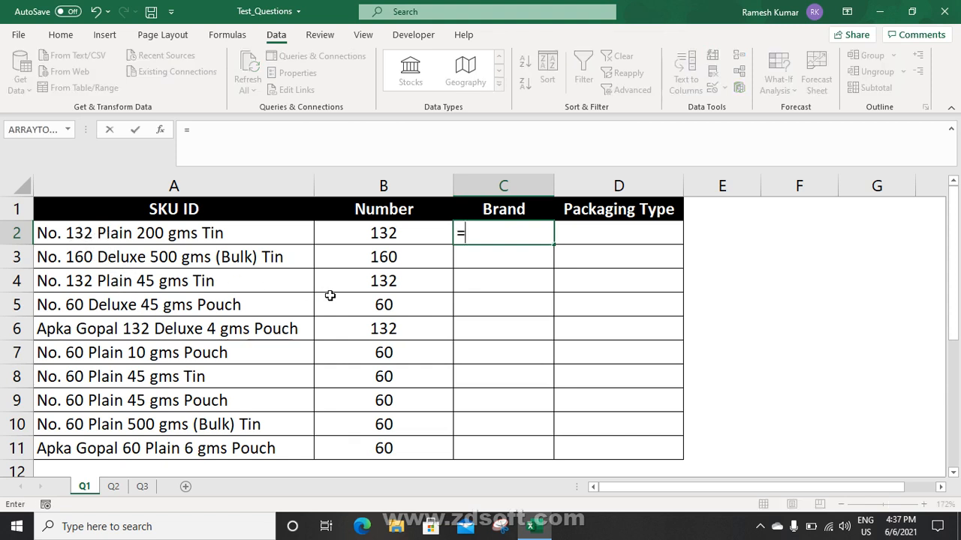
type("fin")
key("Tab")
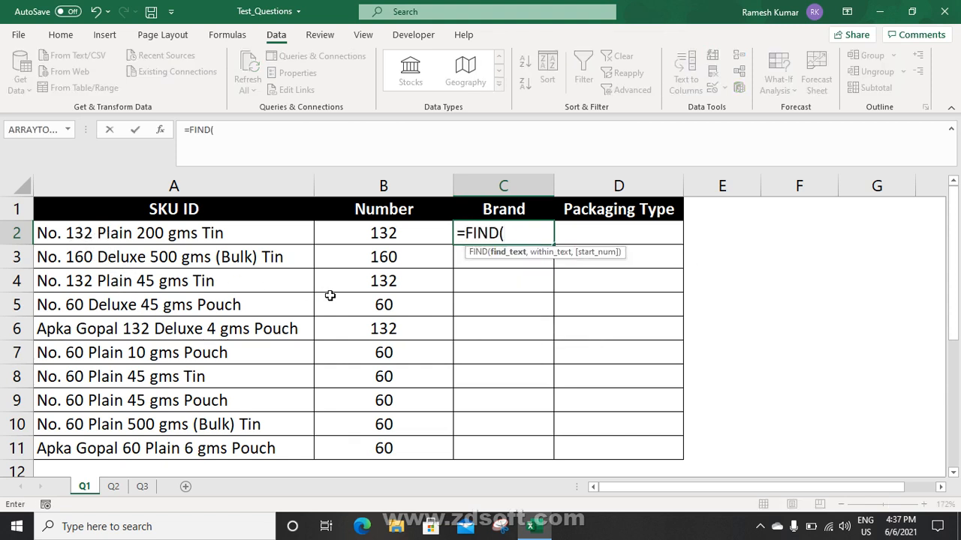
type("{1,2,3,")
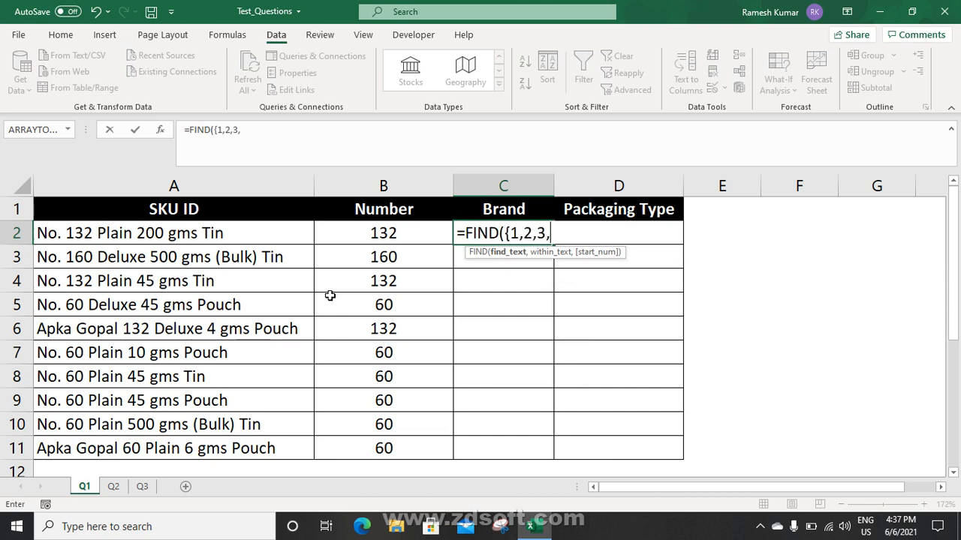
type("4,5,6,7,8,9")
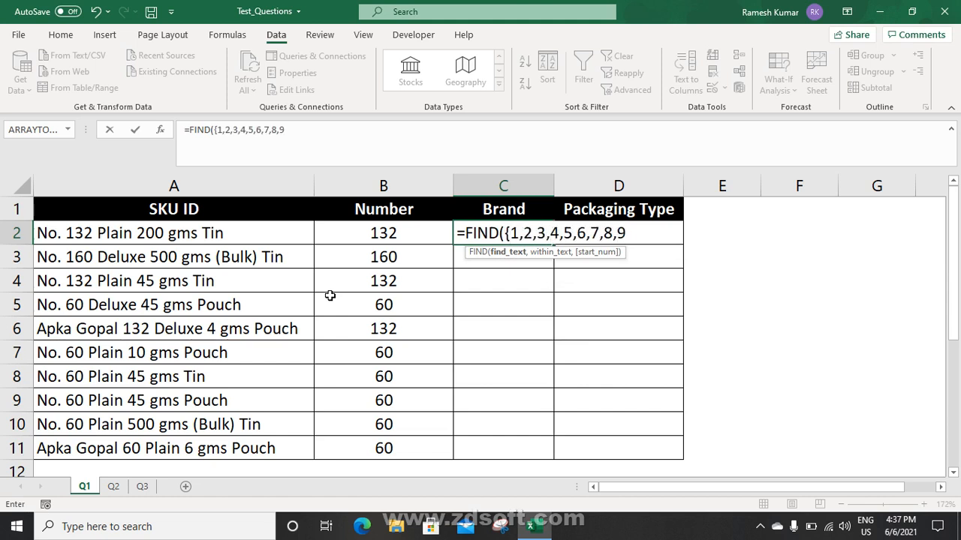
type(",0")
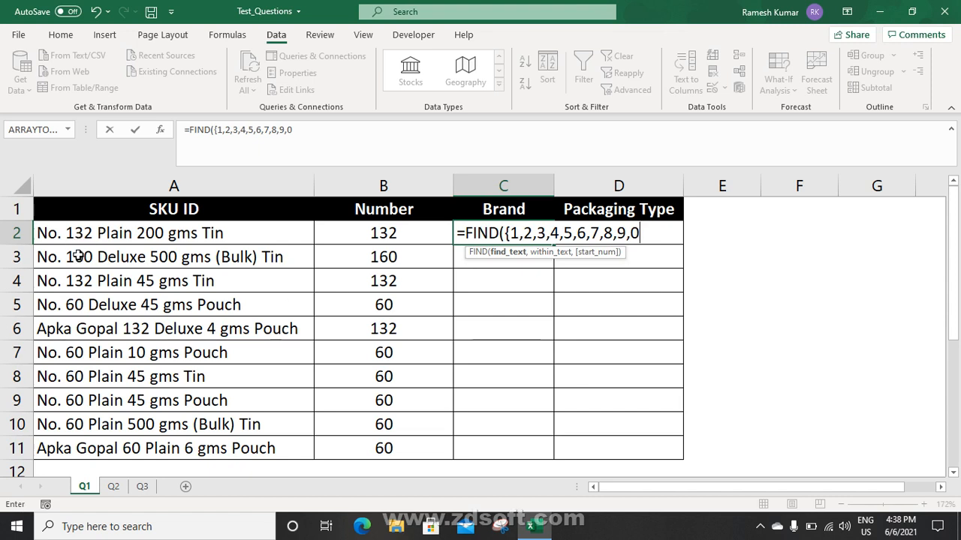
type("},")
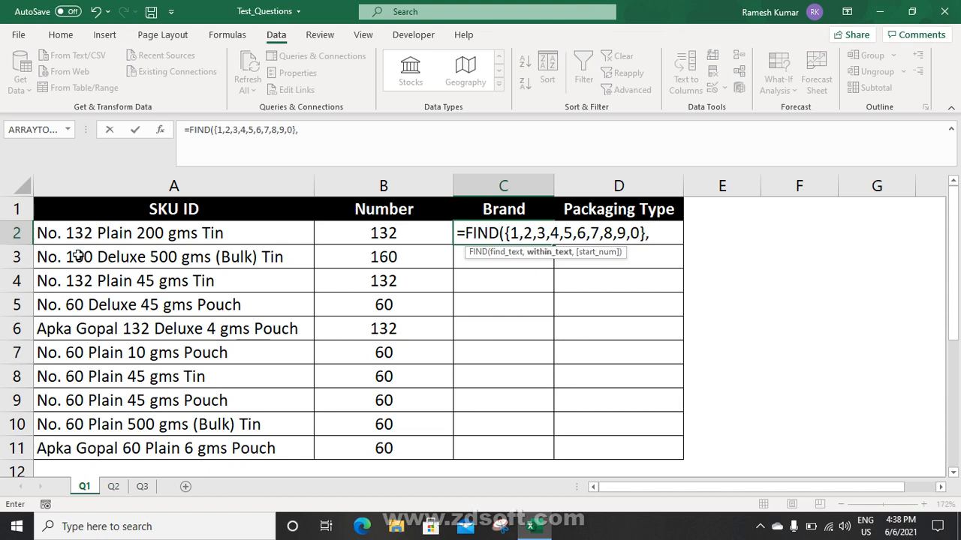
left_click(100, 238)
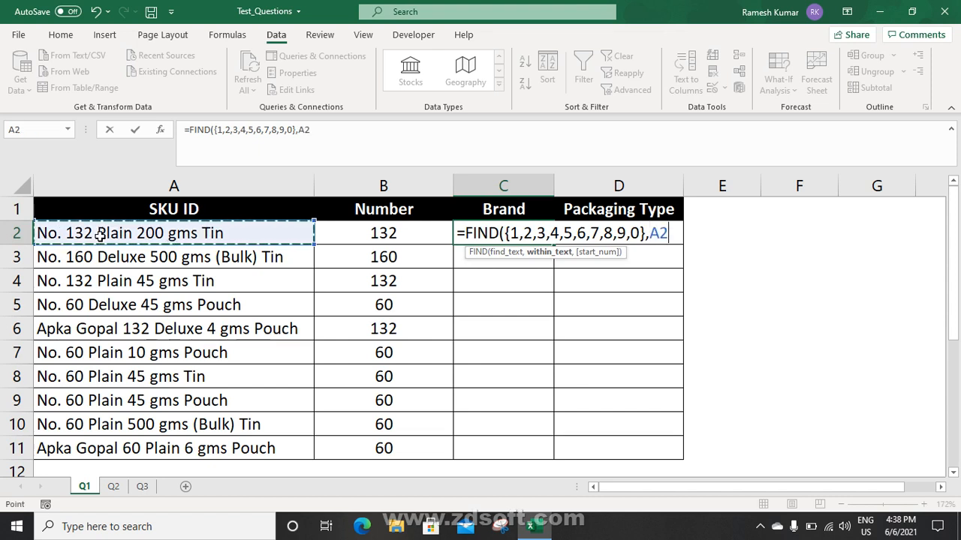
type("&12")
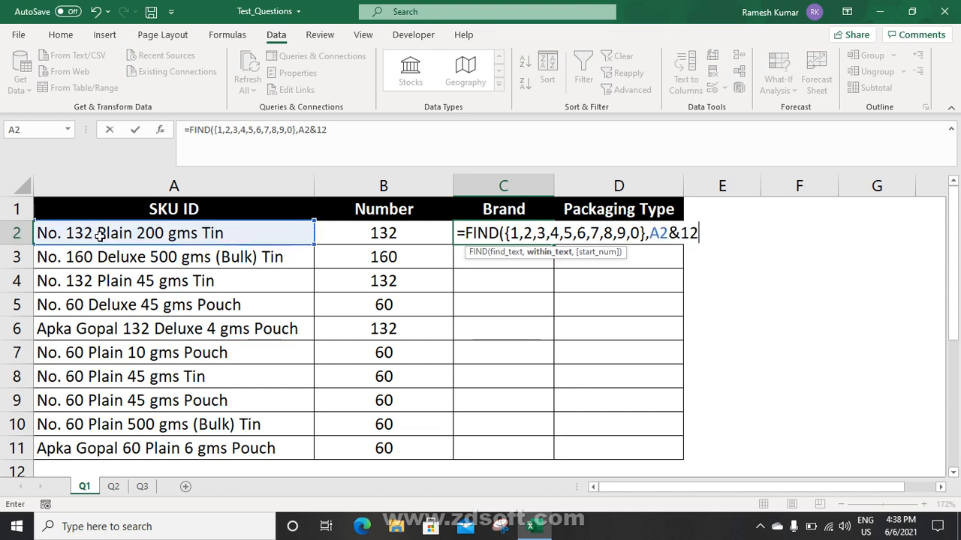
type("34567890\",")
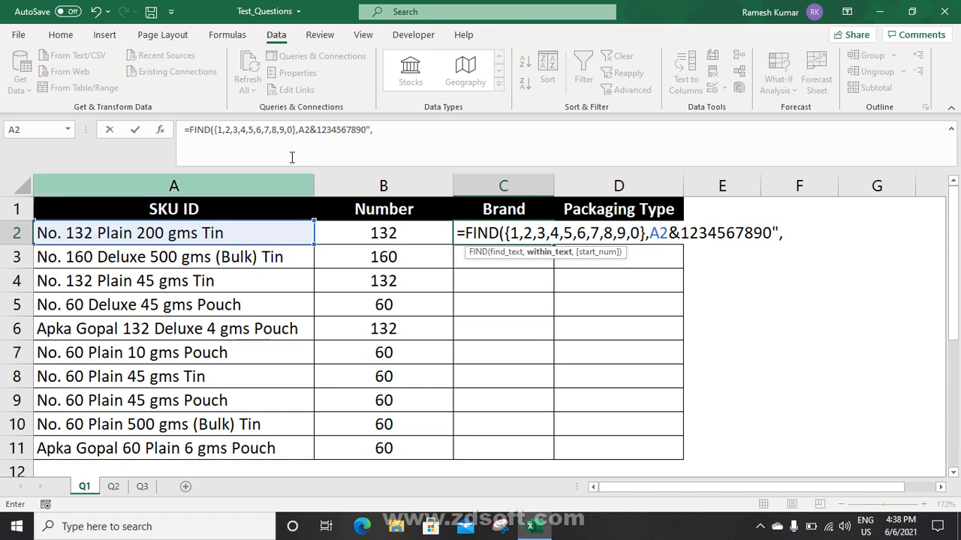
left_click(683, 233)
type("\"")
left_click(793, 233)
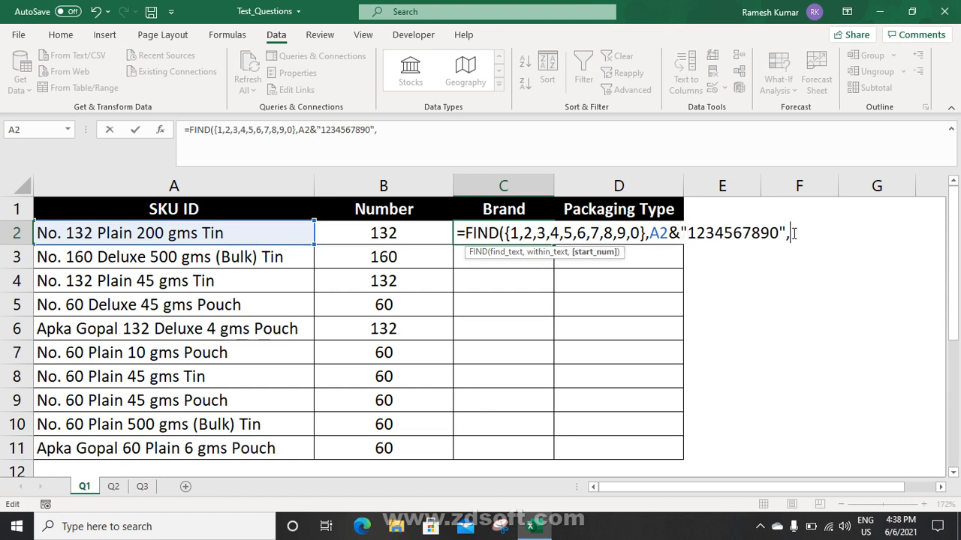
type("1")
key("Return")
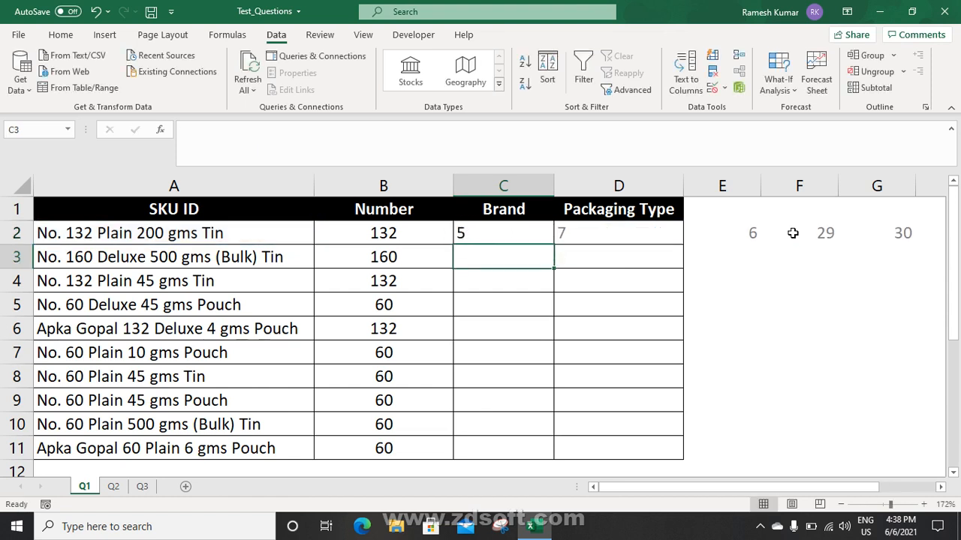
Wrap the C2 formula in MIN so it returns the first digit's position, 5
key("Up")
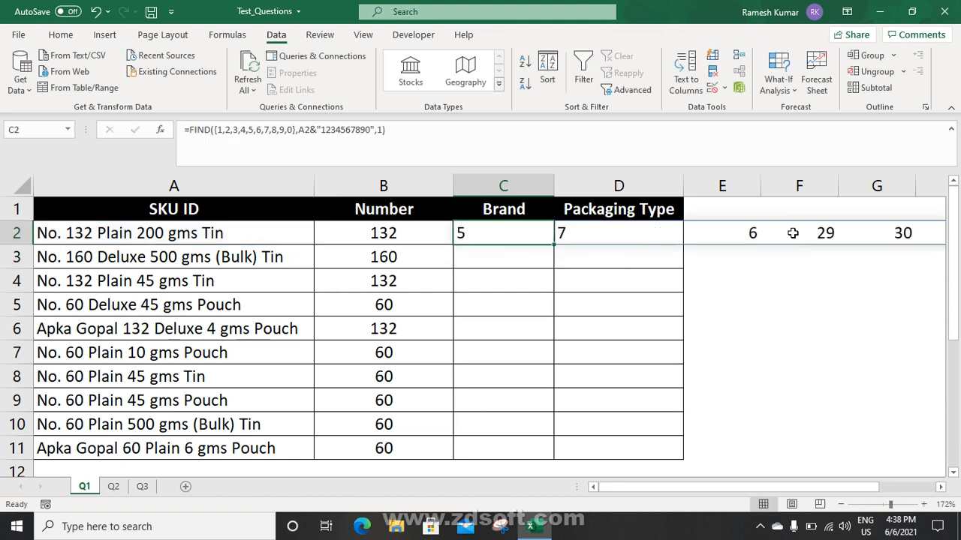
left_click(191, 129)
type("min(")
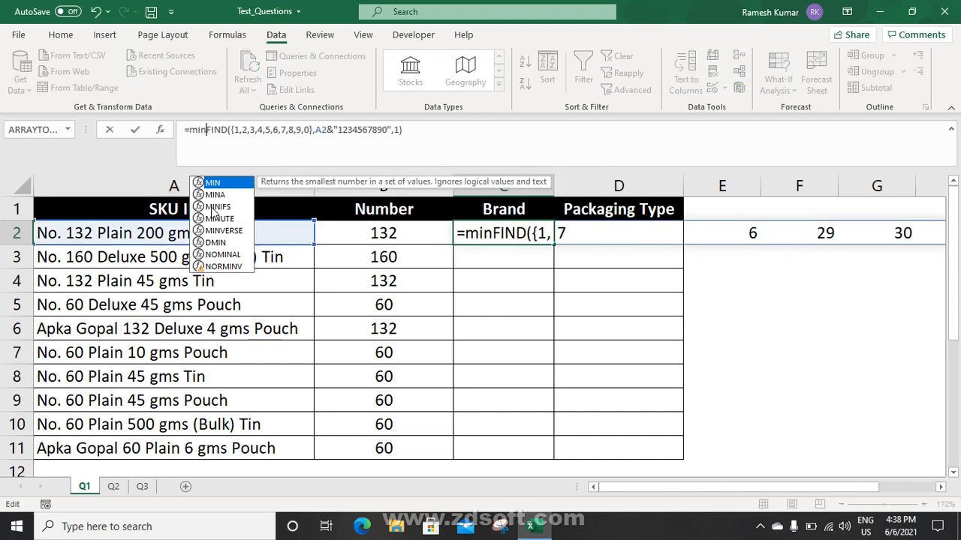
key("Return")
key("Return")
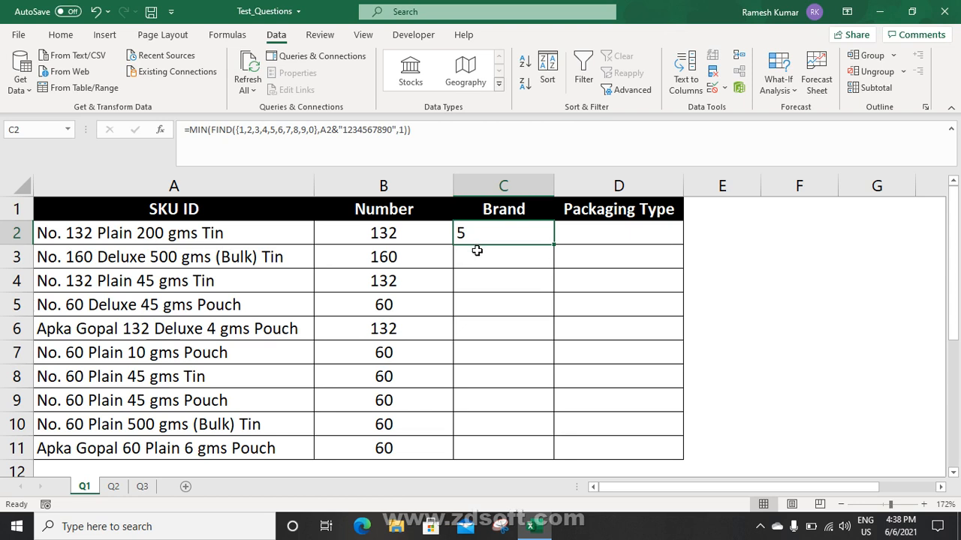
left_click_drag(188, 130, 451, 139)
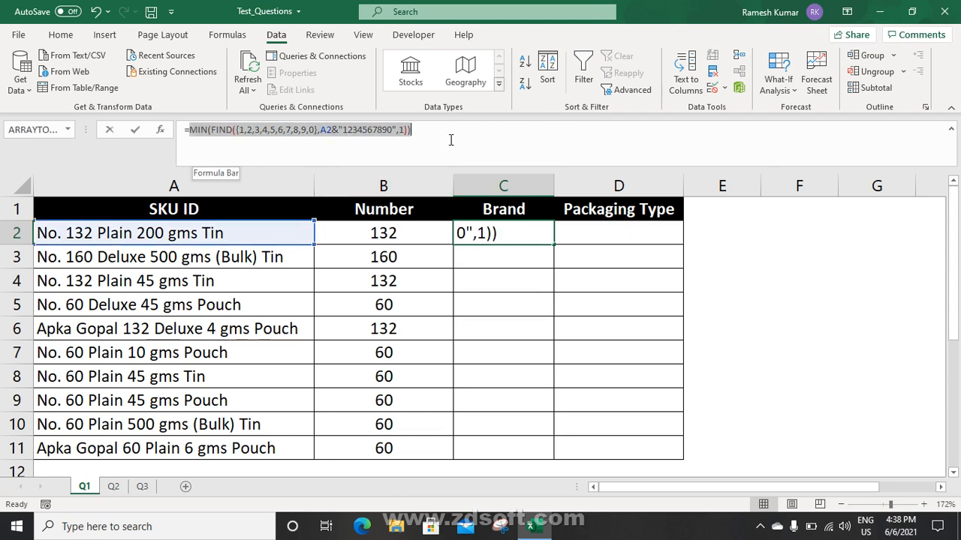
key("Escape")
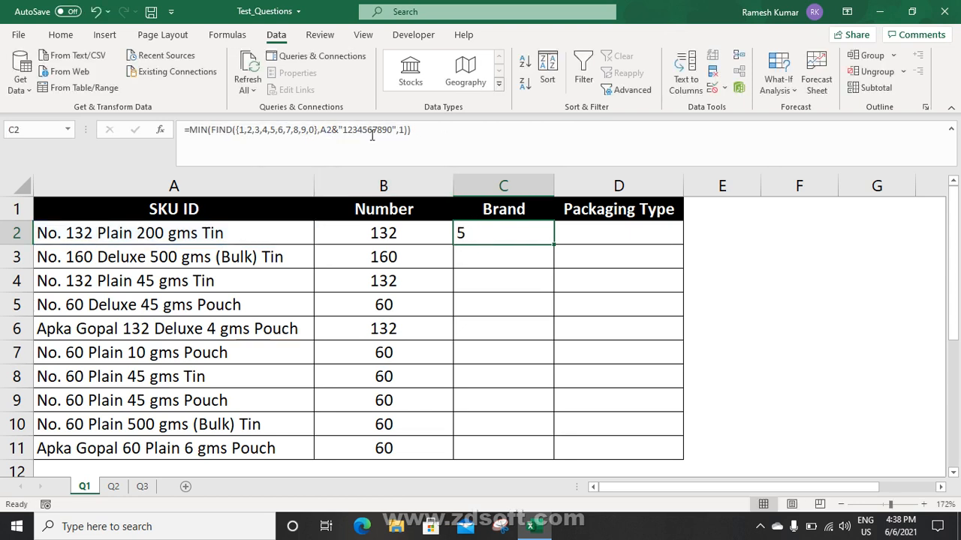
left_click(188, 130)
Wrap C2's formula as FIND(" ",A2,MIN(...)) to find the space after the SKU number
type("FIND(")
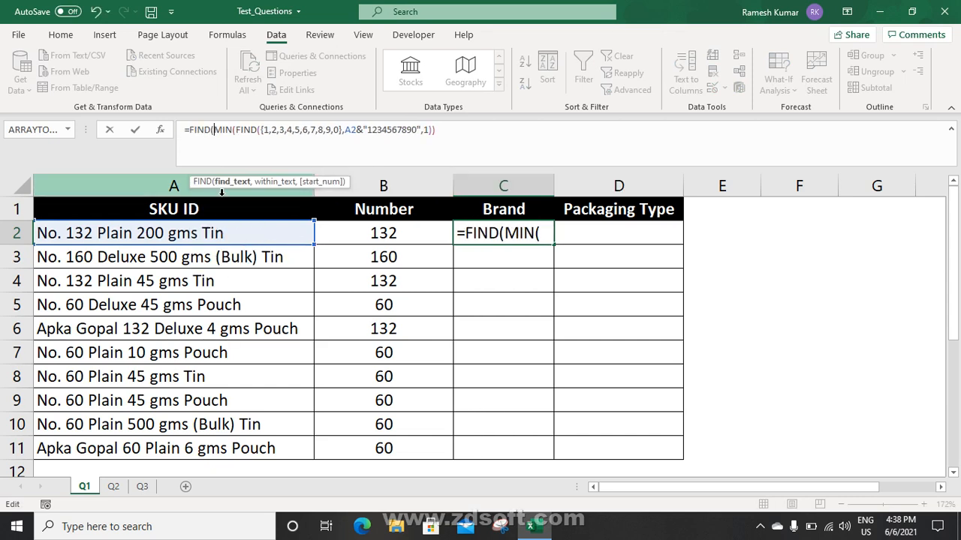
key("shift+space")
key("BackSpace")
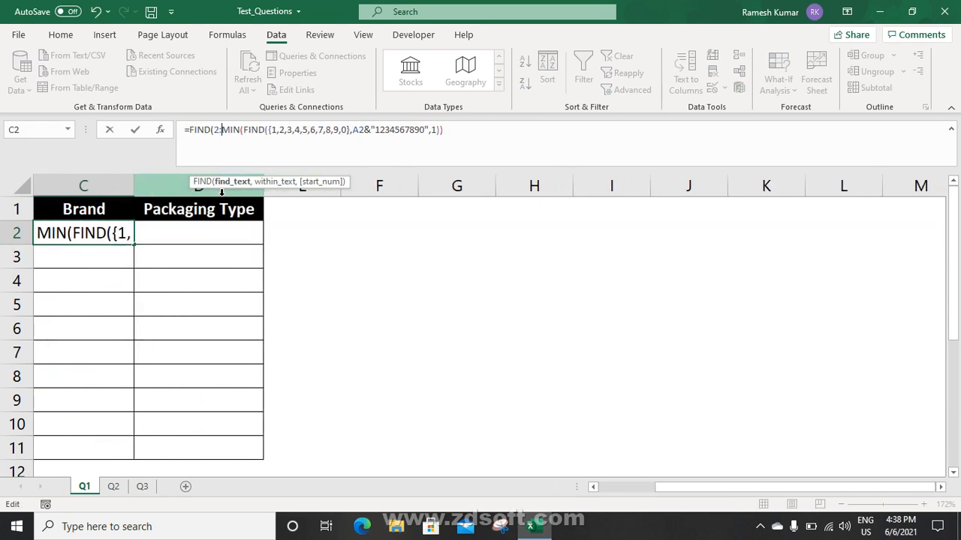
key("BackSpace")
key("BackSpace")
type("\" \",")
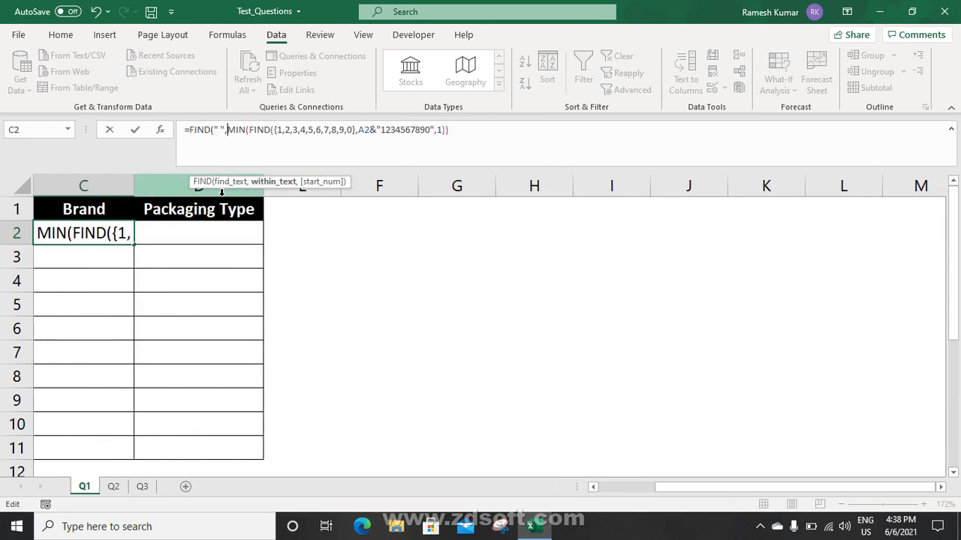
left_click_drag(673, 486, 617, 486)
left_click(239, 236)
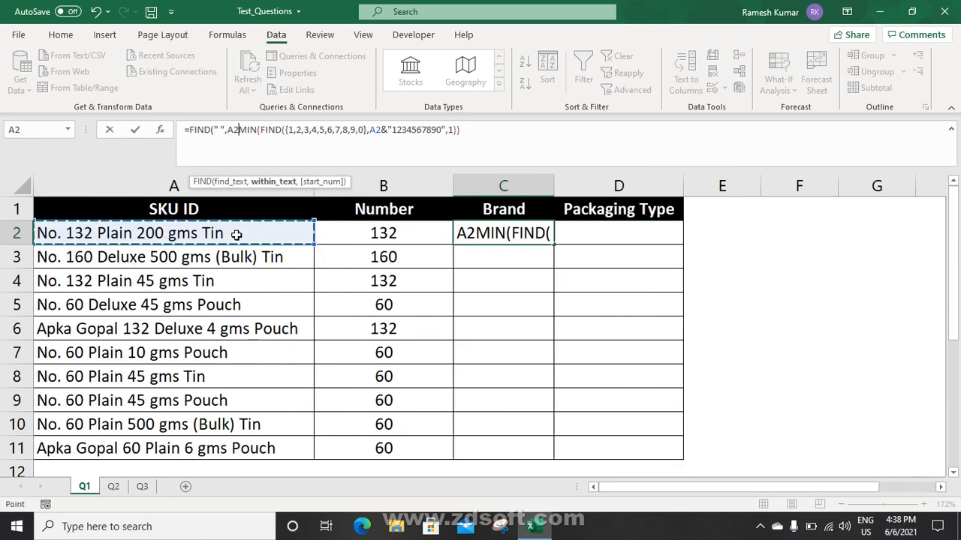
type(",")
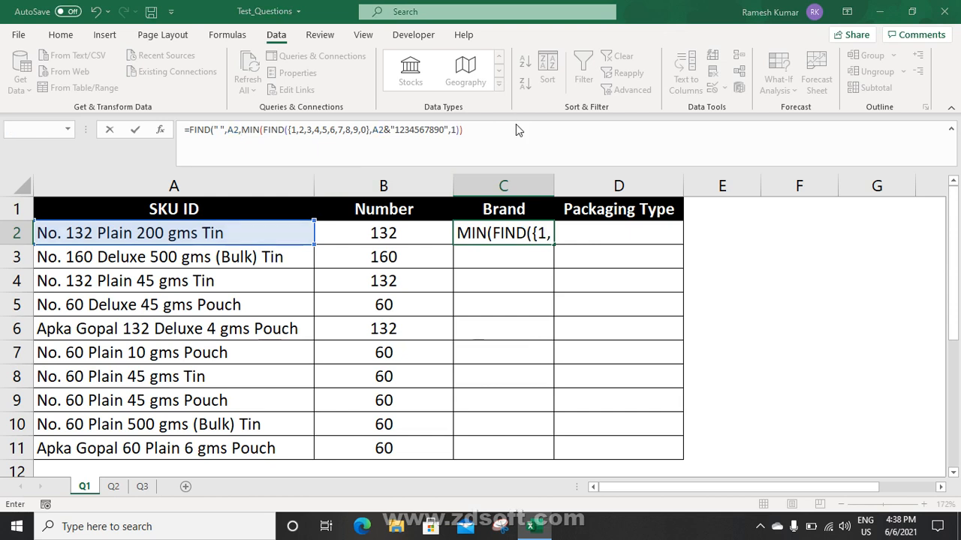
key("Return")
key("Return")
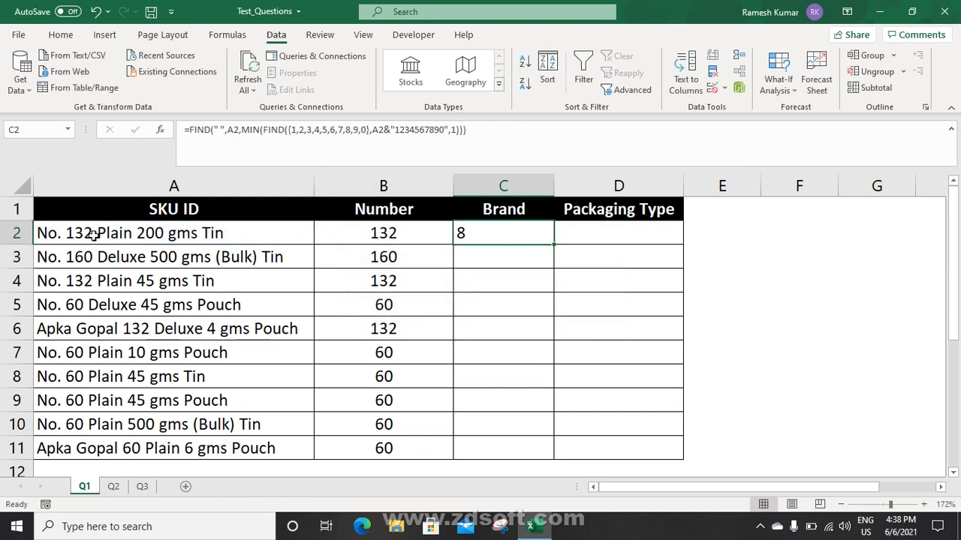
Add +1 to the C2 formula, giving 9, and fill it down to C11
left_click(467, 131)
key("Right")
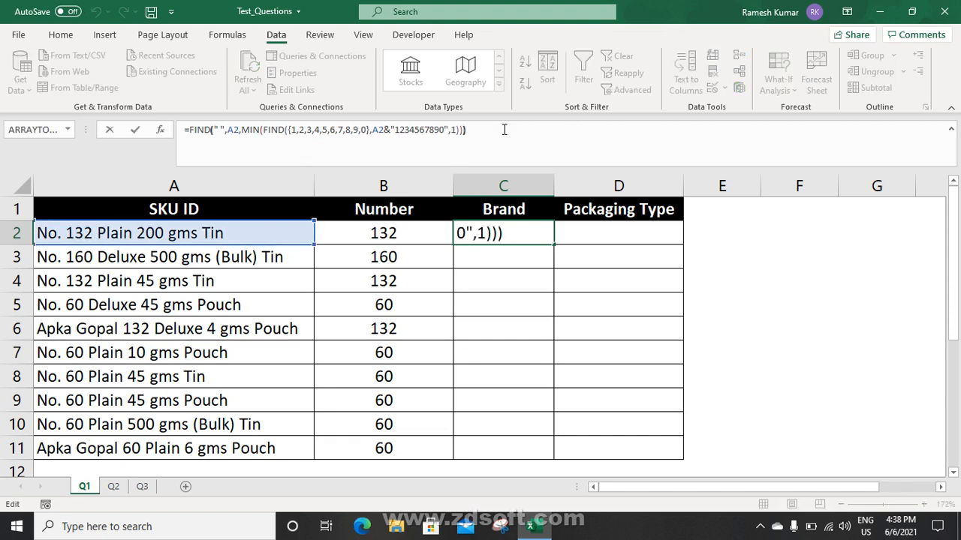
type("+1")
key("ctrl+Return")
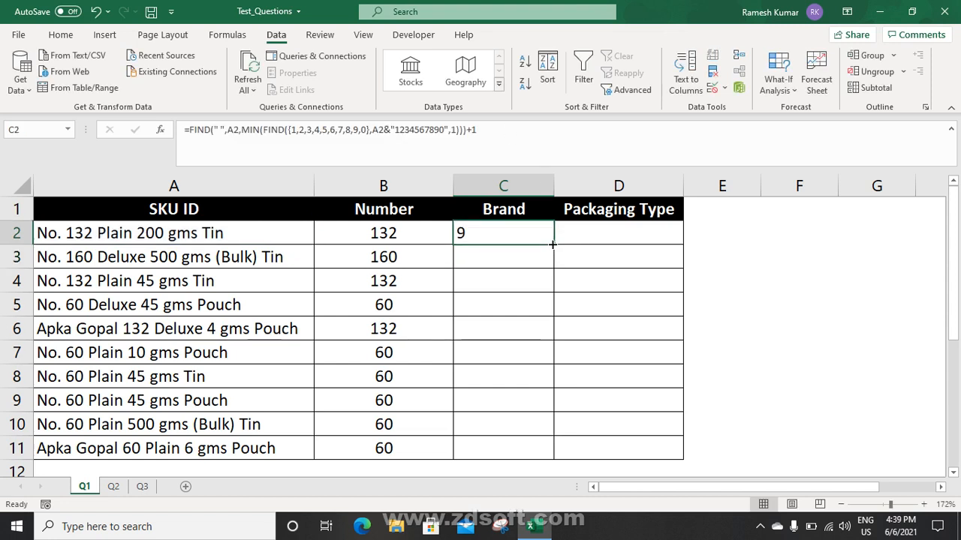
double_click(553, 244)
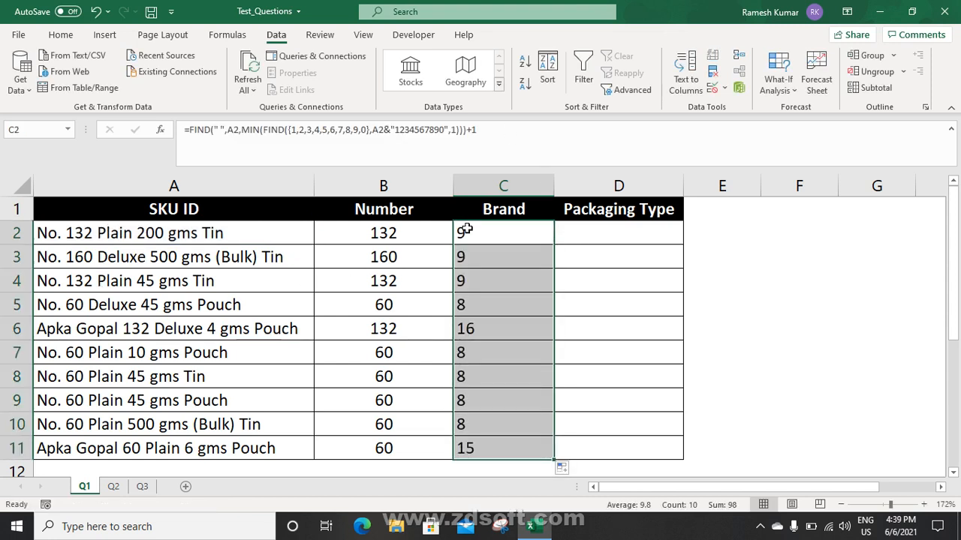
Enter =FIND(" ",A2,C2) in D2 and fill it down to D11 (14, 15, 22, 13, 20...)
left_click(585, 229)
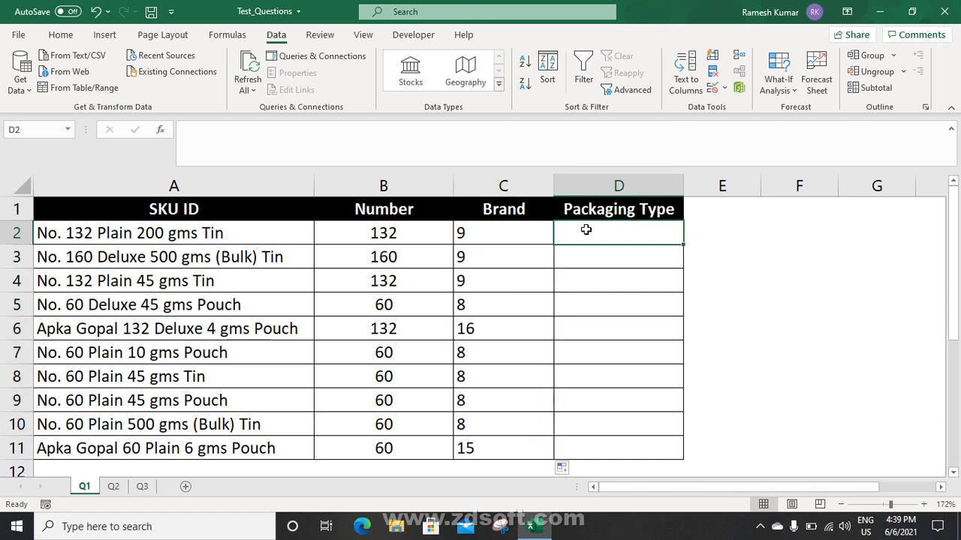
type("=fin")
key("Tab")
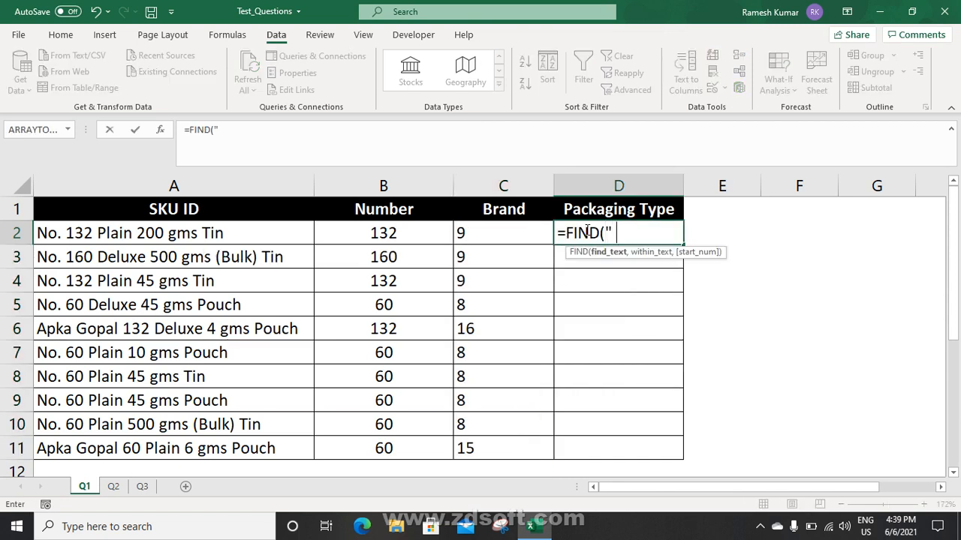
type("\" \",")
left_click(257, 235)
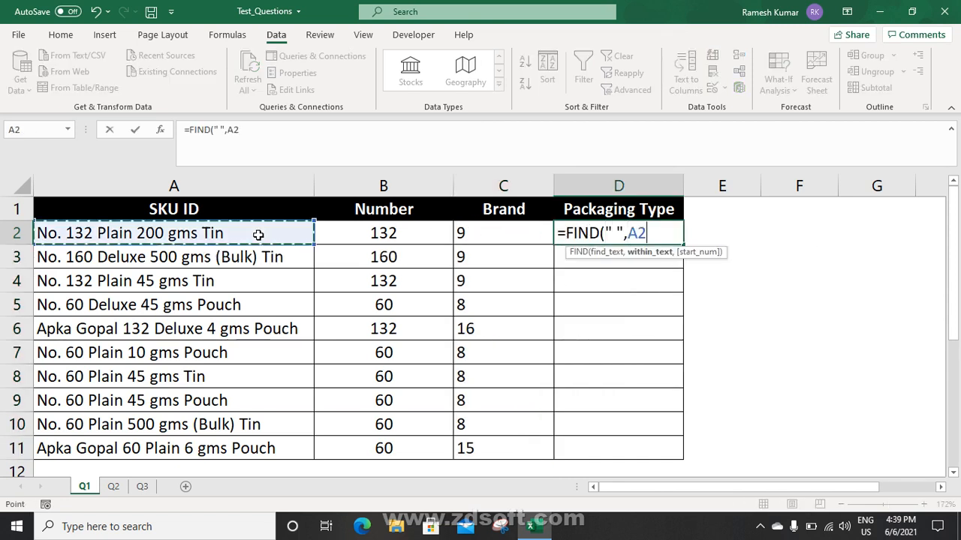
type(",")
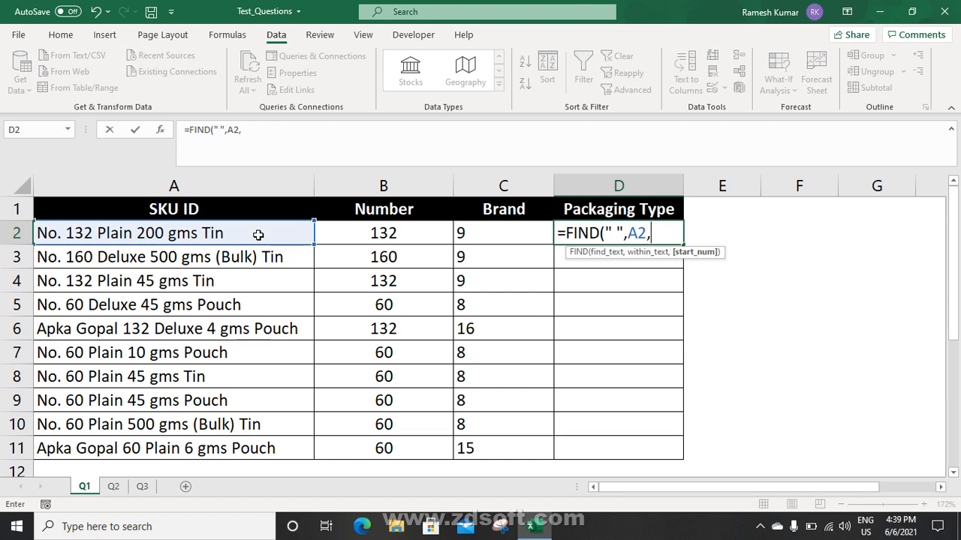
left_click(476, 236)
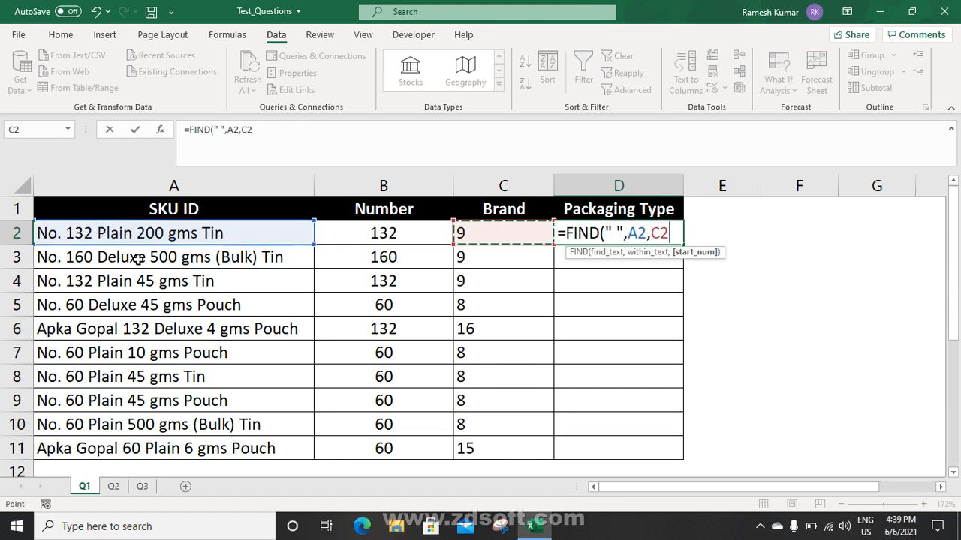
key("Return")
key("Up")
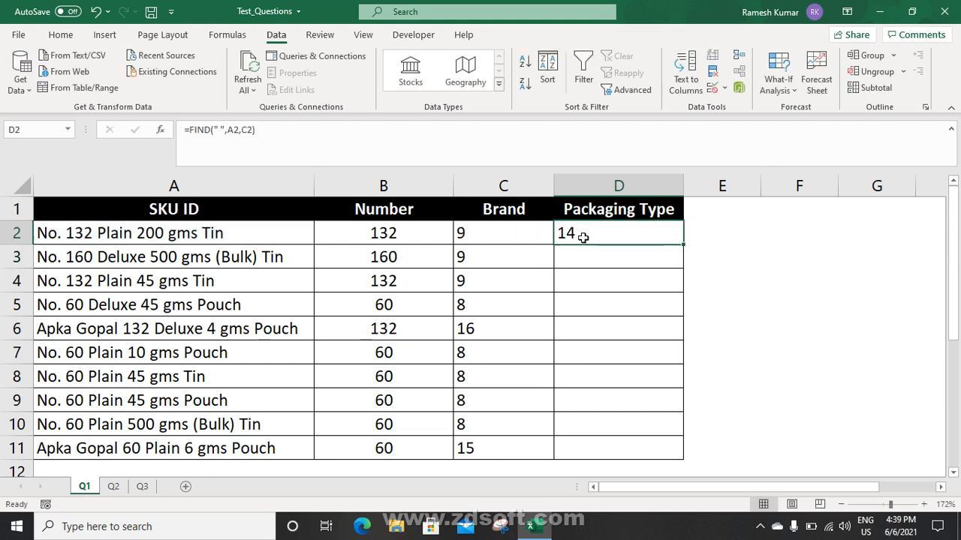
double_click(682, 244)
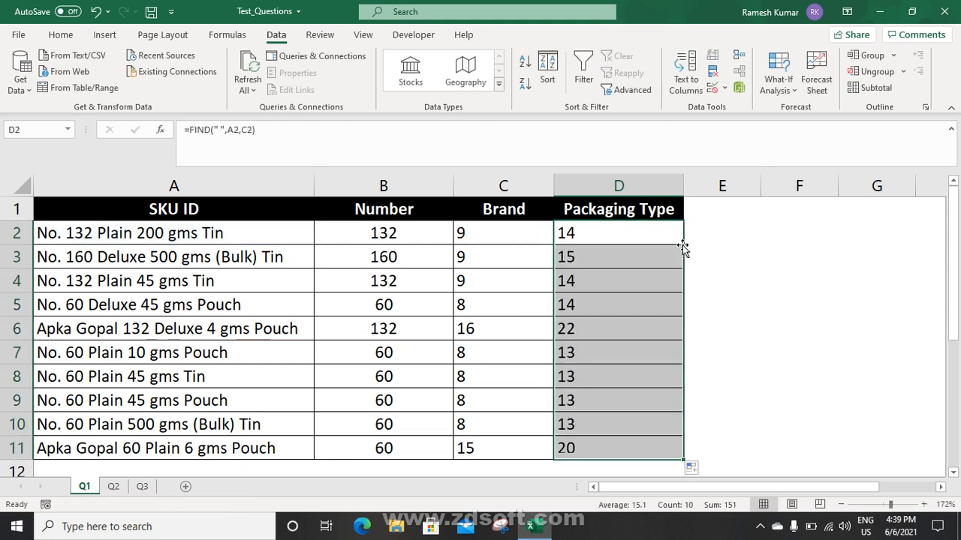
left_click(708, 232)
Write =MID(A2,C2,D2-C2) in E2, correcting the mistaken MIN autocomplete
type("=min")
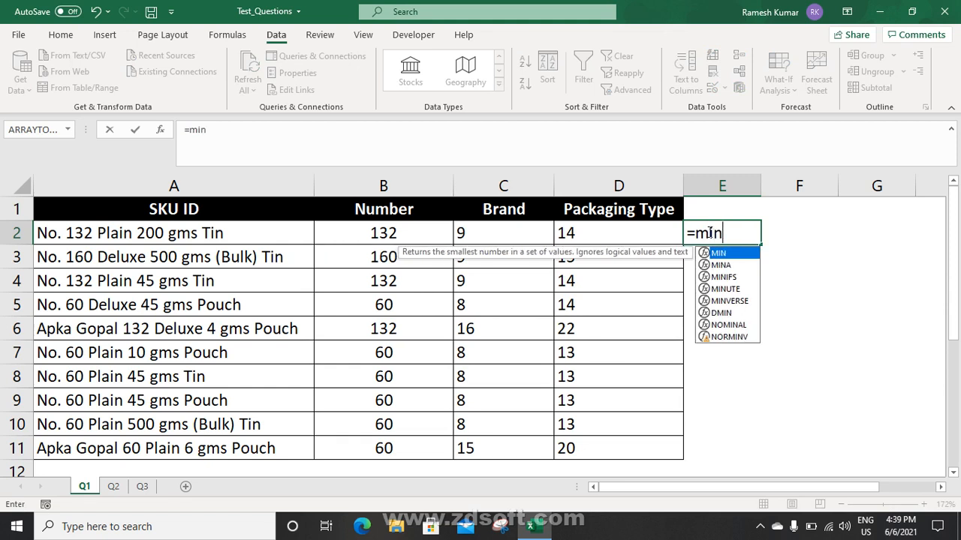
key("Tab")
key("BackSpace")
key("BackSpace")
key("Down")
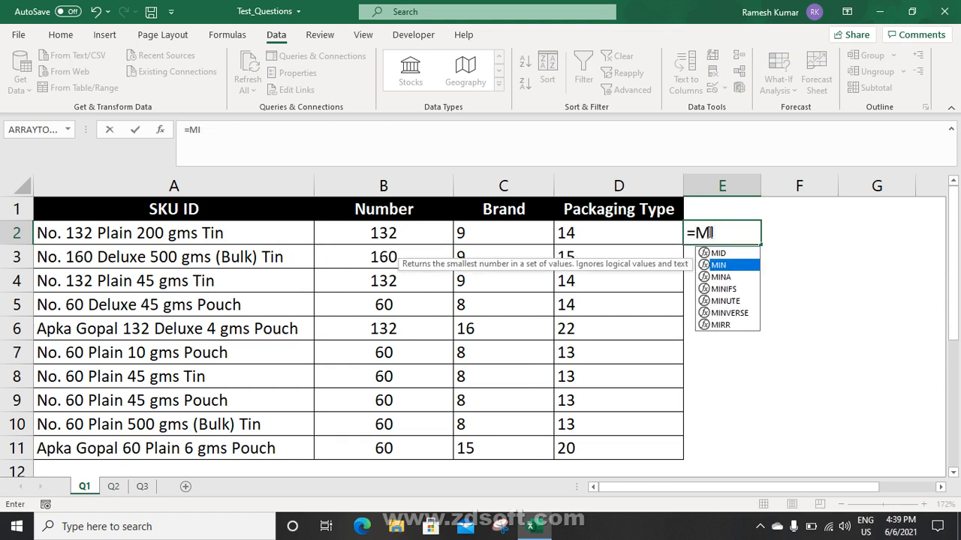
key("Up")
key("Tab")
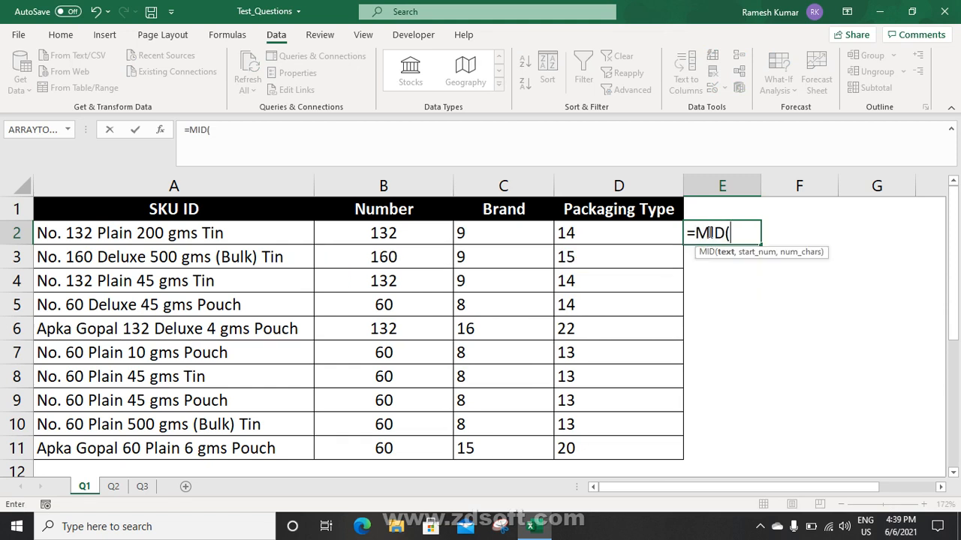
left_click(237, 232)
type(",")
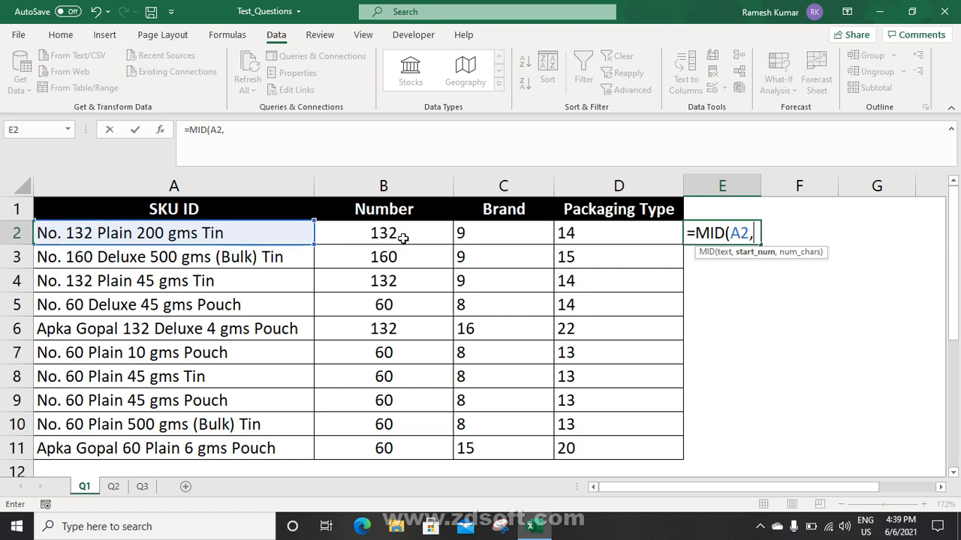
left_click(463, 233)
type(".")
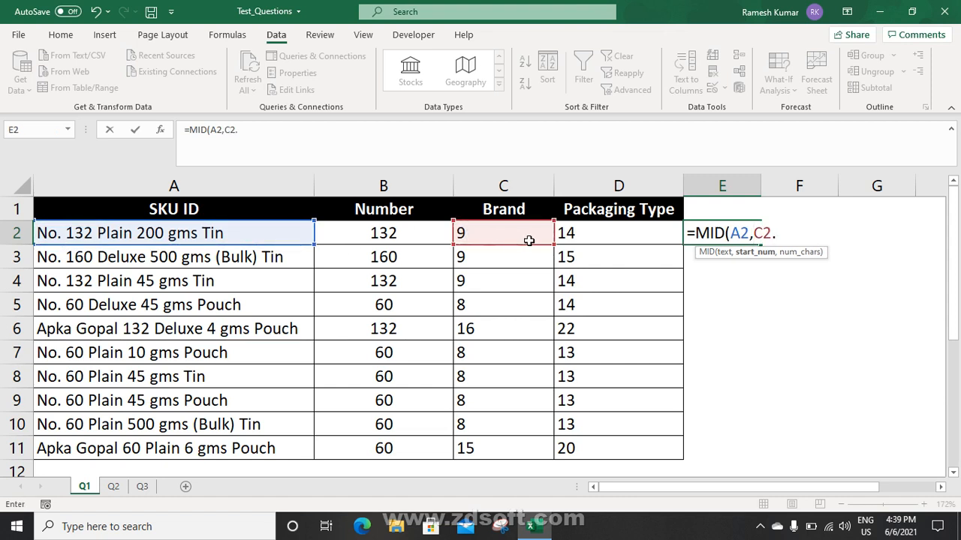
left_click(592, 234)
type("-")
left_click(503, 235)
Fix the mistyped period separator, commit the MID formula returning Plain, and fill to E11
key("Return")
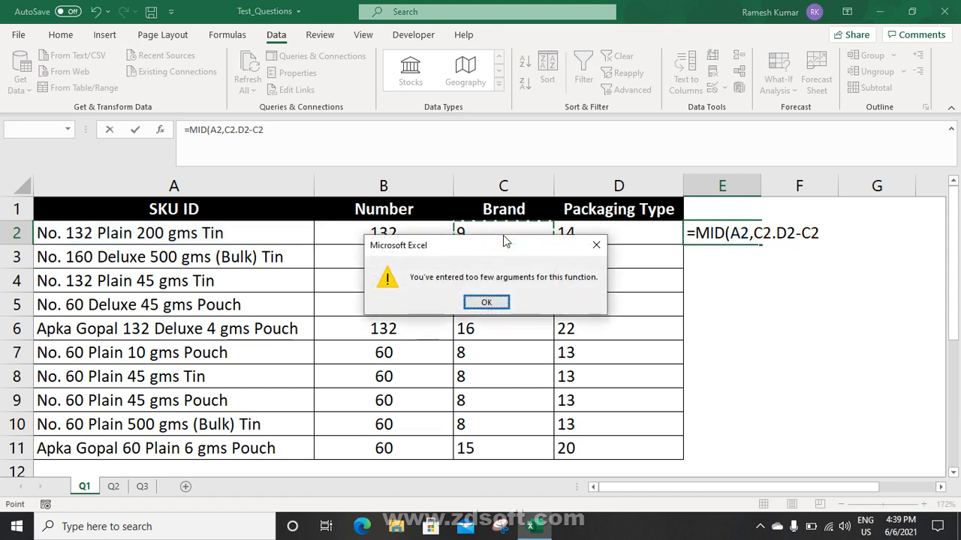
key("Return")
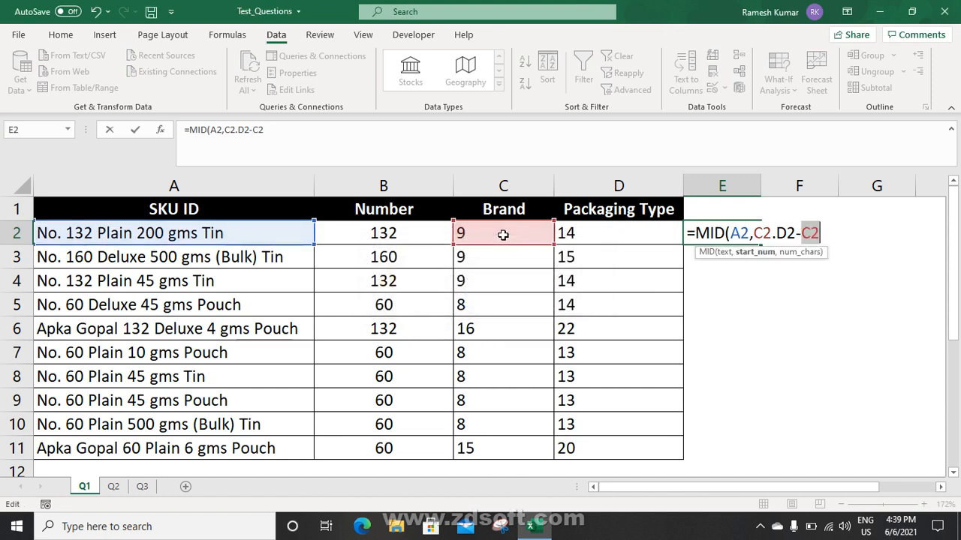
left_click(777, 233)
key("BackSpace")
type(",")
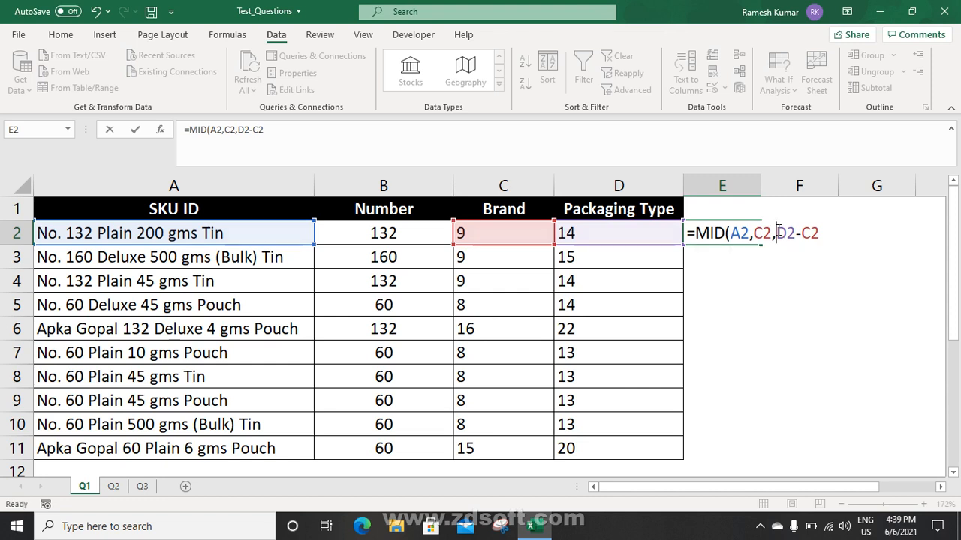
key("ctrl+Return")
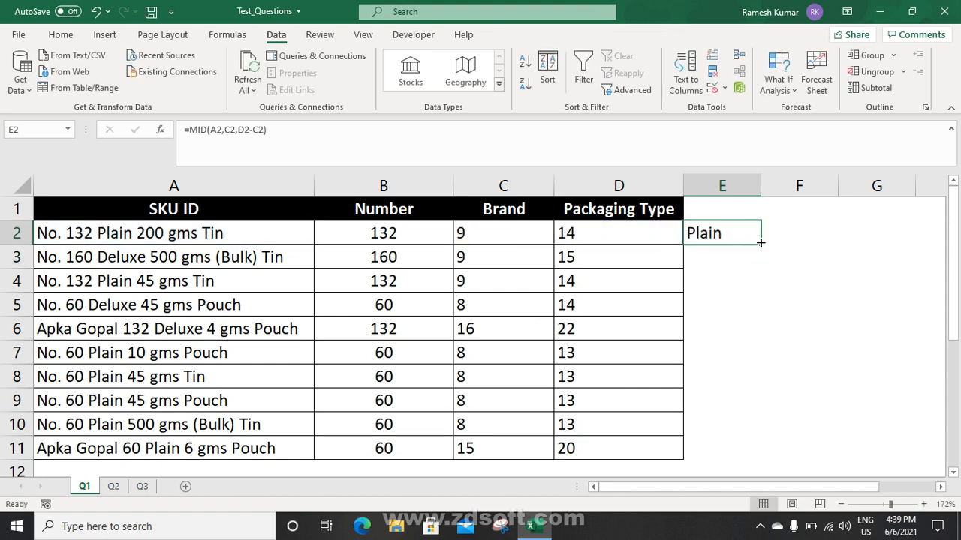
double_click(760, 245)
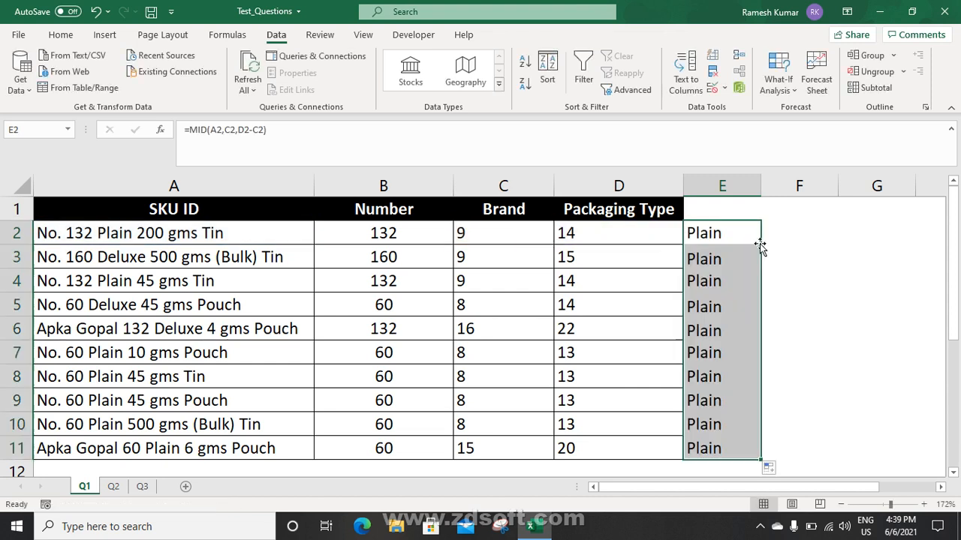
Copy C2's space-position formula and nest it in D2 in place of the C2 reference
left_click(711, 234)
left_click(507, 233)
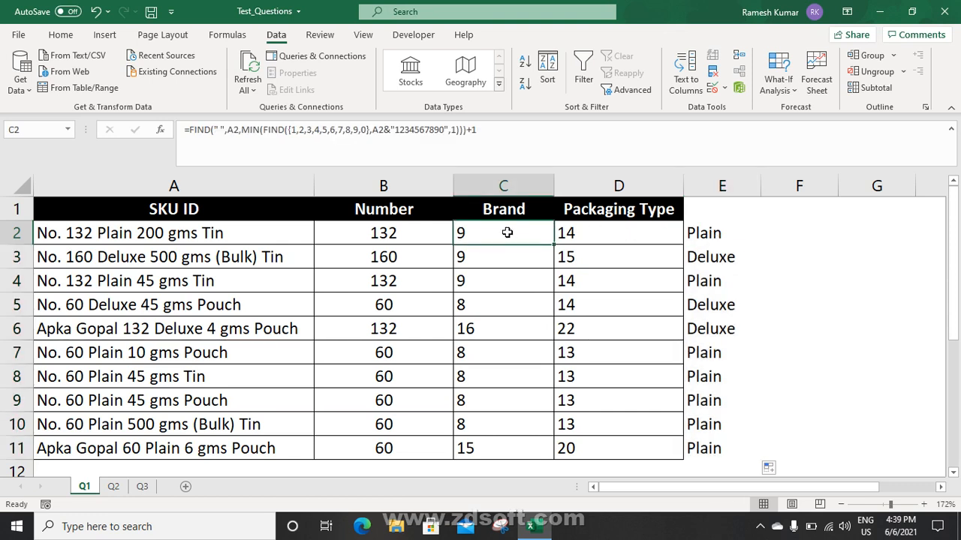
left_click_drag(191, 130, 557, 148)
key("ctrl+c")
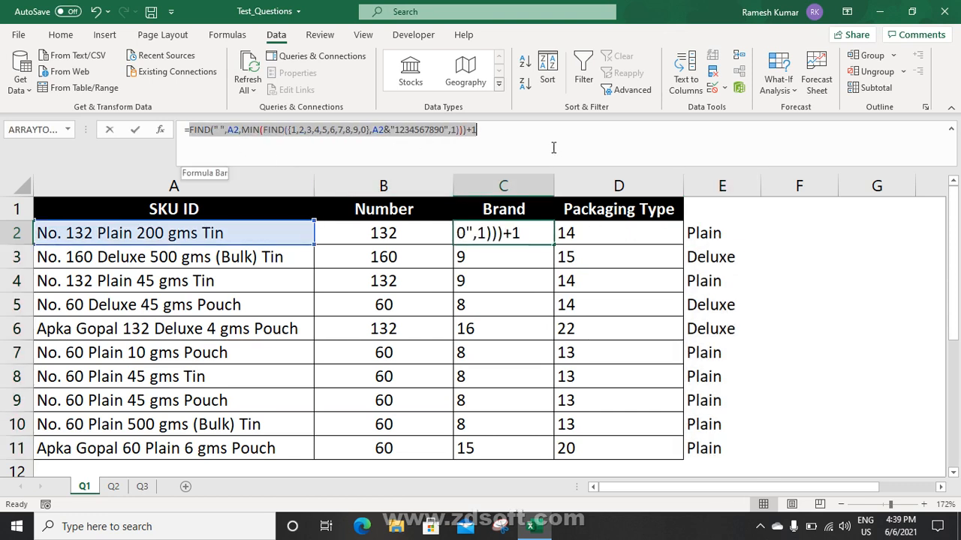
key("Escape")
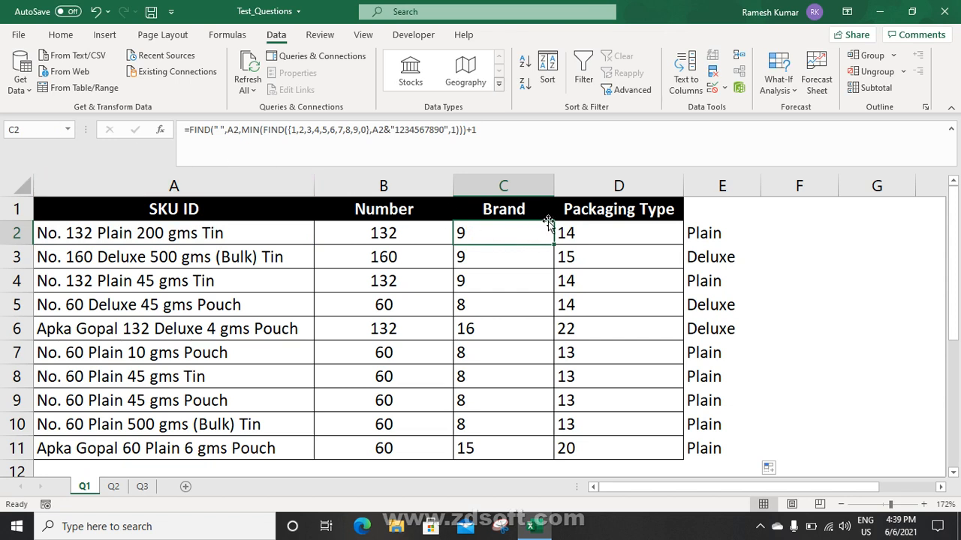
left_click(578, 231)
left_click(250, 129)
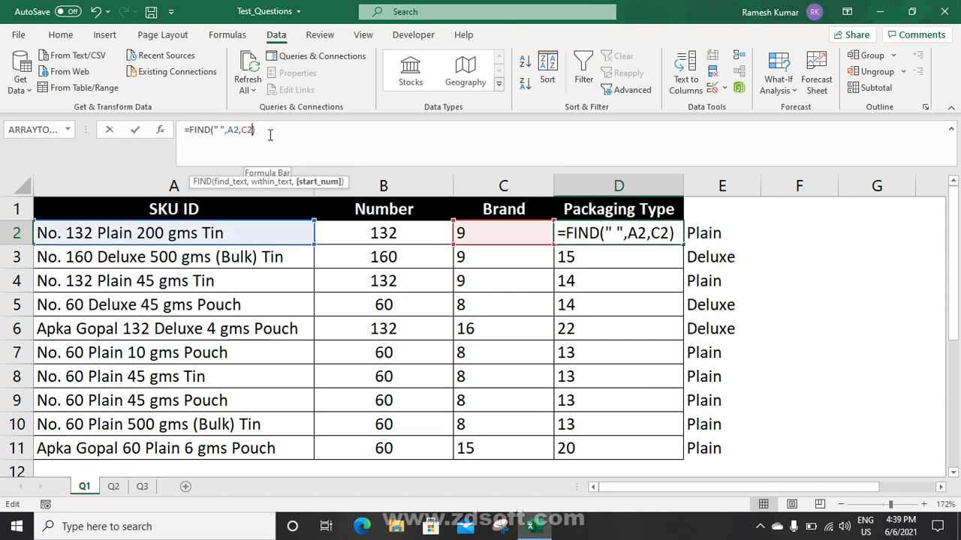
key("shift+Right")
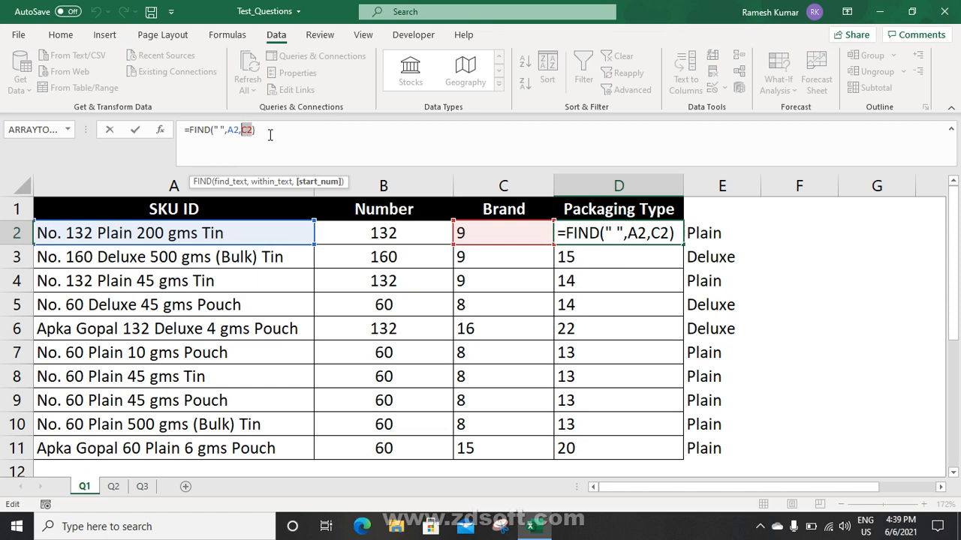
type("(")
key("ctrl+v")
type(")")
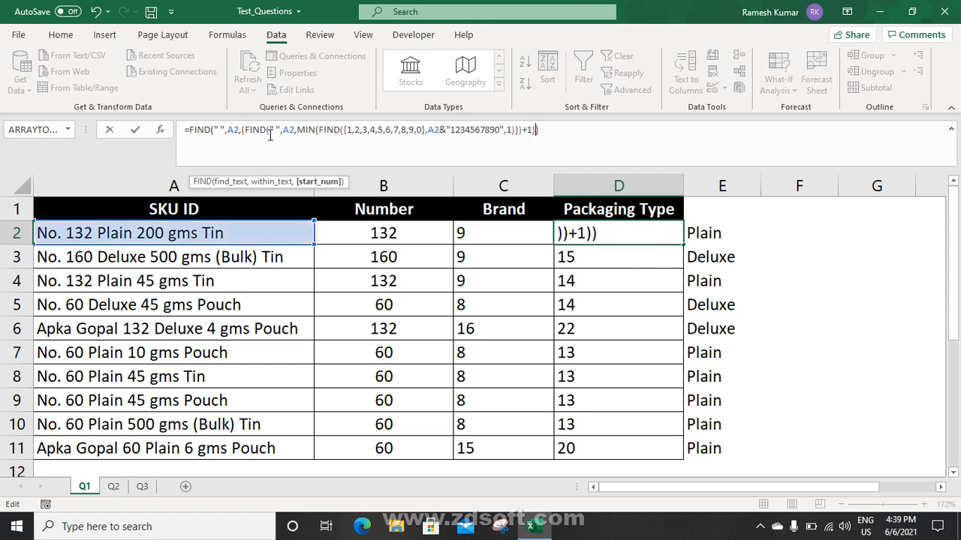
key("Return")
key("Up")
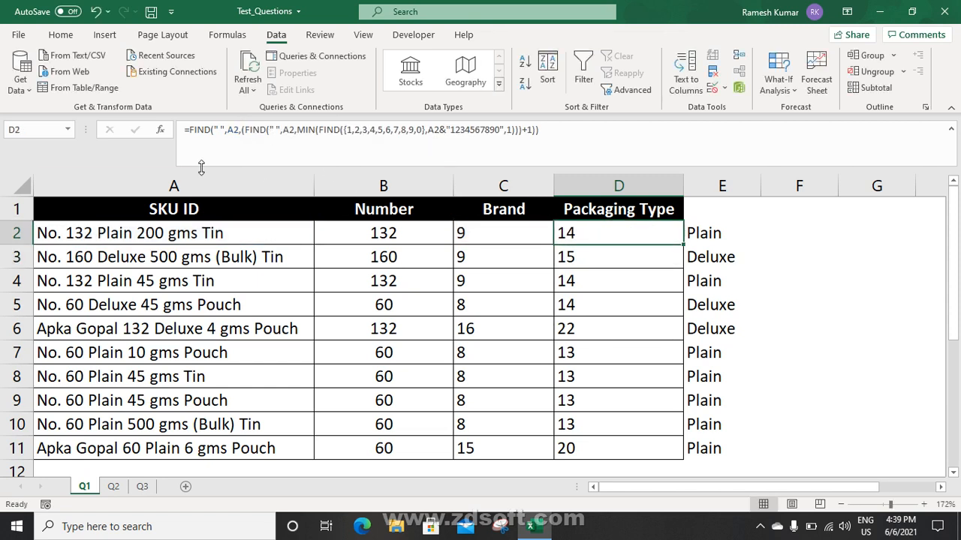
In E2, replace both C2 references with the pasted space-position calculation
left_click(701, 234)
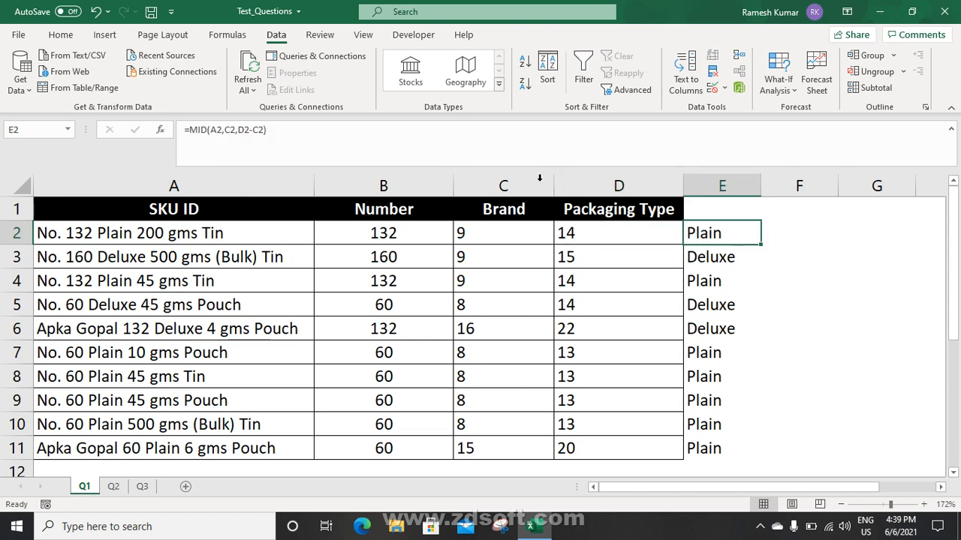
left_click(268, 129)
left_click_drag(253, 129, 264, 131)
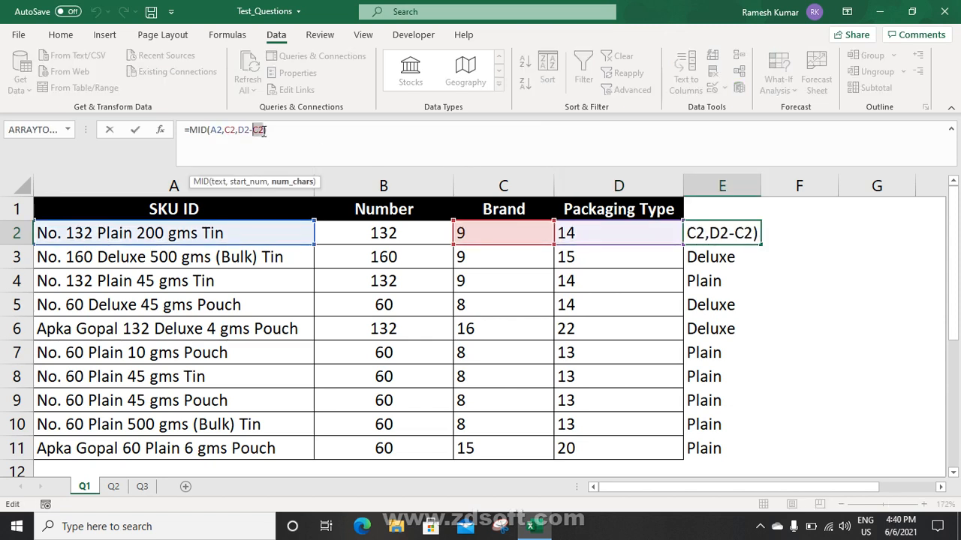
type("(")
key("ctrl+v")
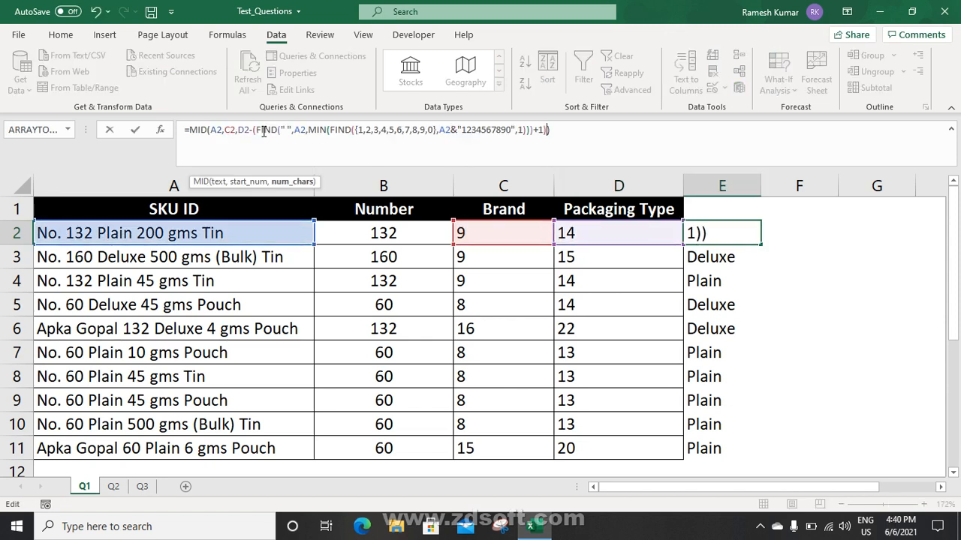
left_click(234, 130)
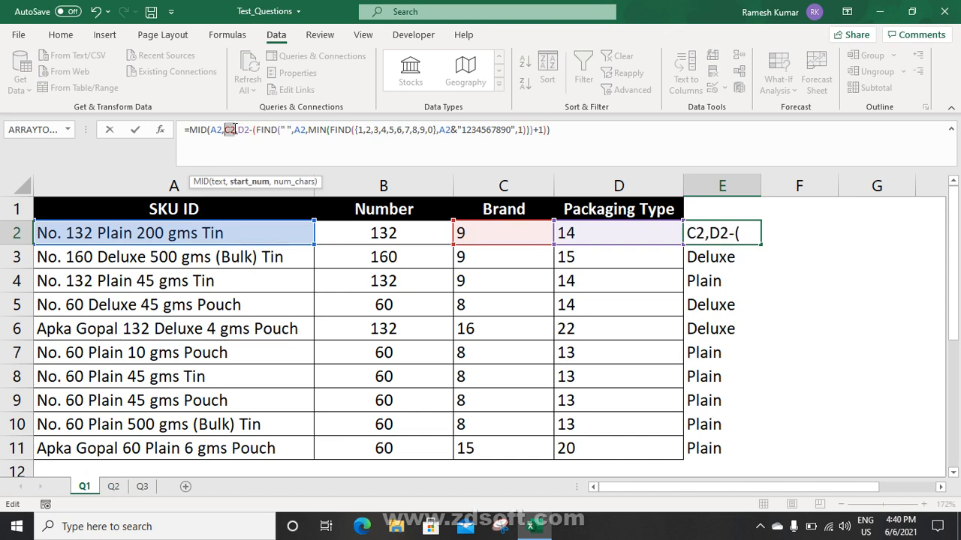
key("BackSpace")
type("()")
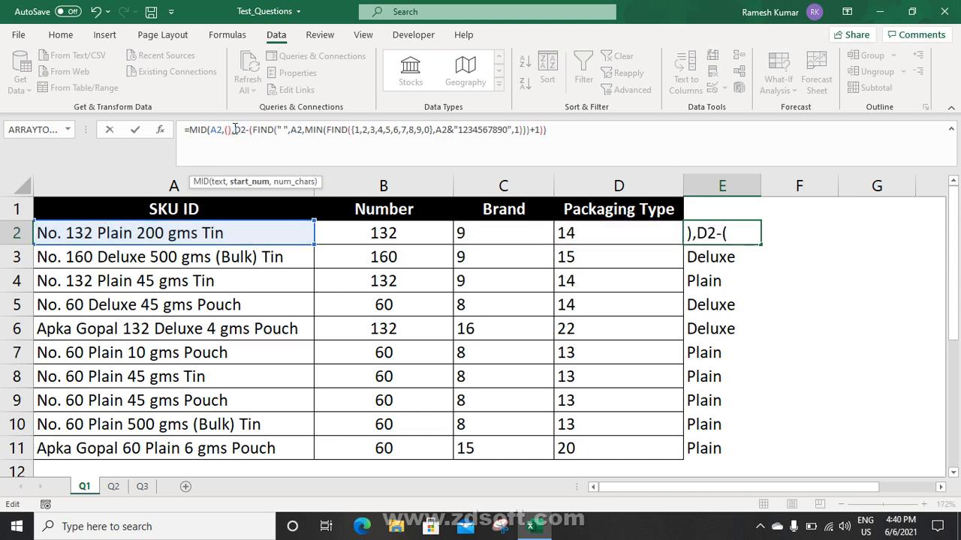
key("ctrl+v")
key("Return")
key("Up")
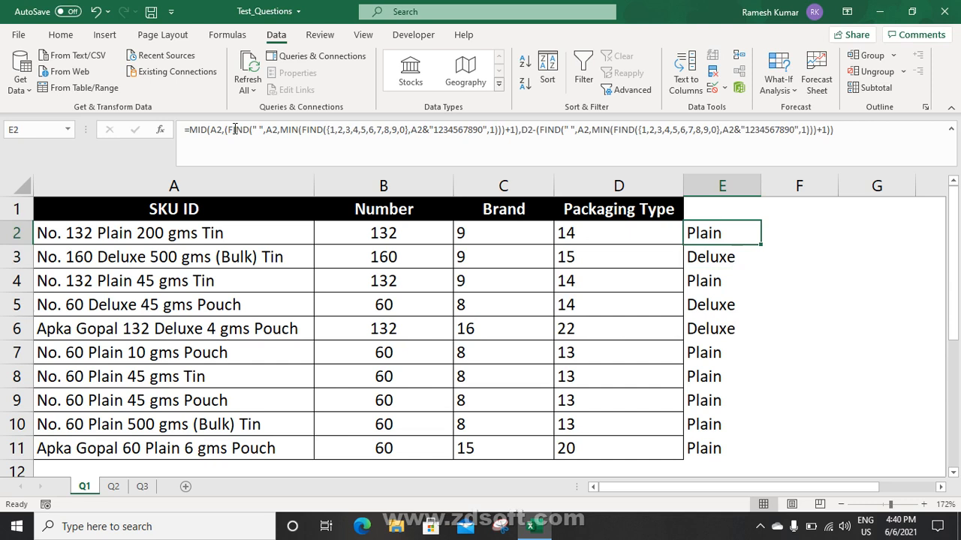
Check the E2 and C2 formulas, then copy D2's nested FIND formula text
left_click(234, 130)
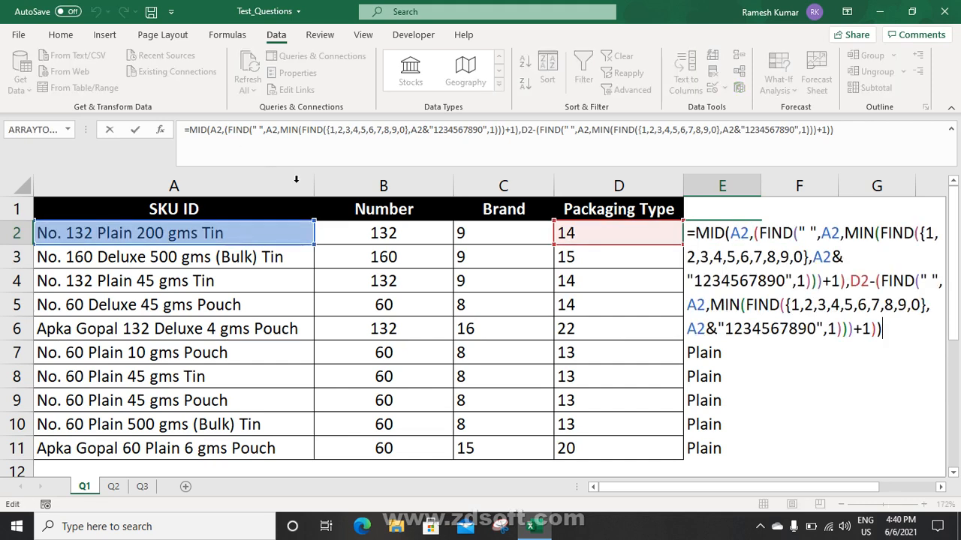
key("Escape")
left_click(499, 232)
left_click(706, 235)
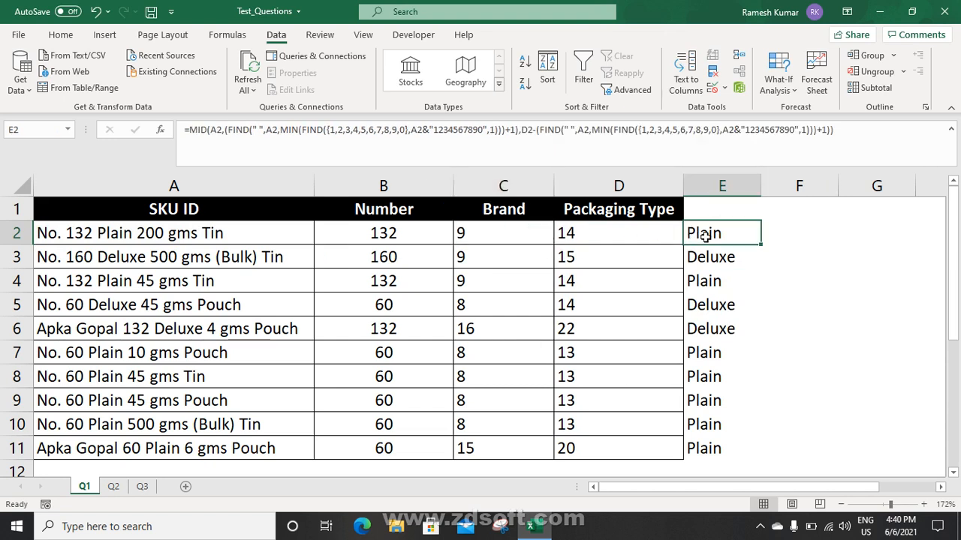
left_click(611, 233)
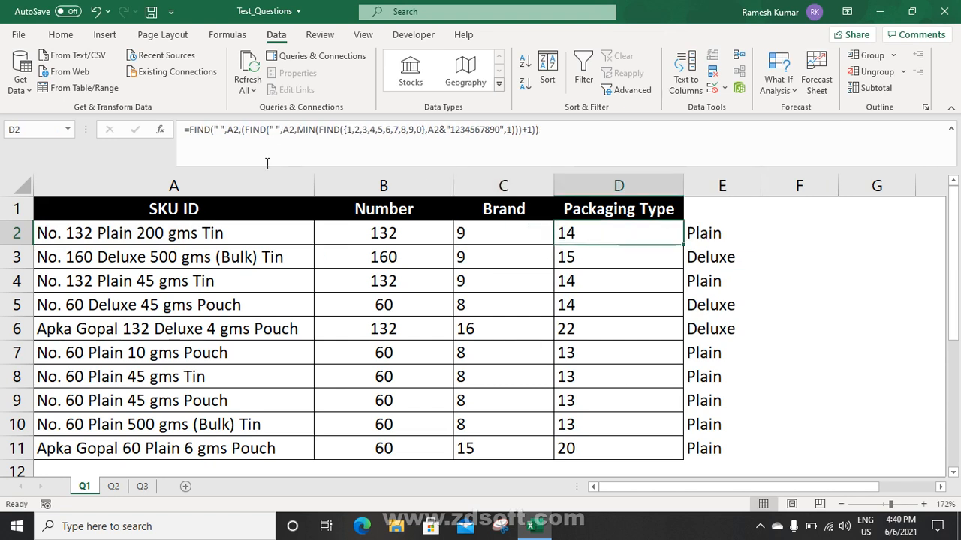
left_click_drag(191, 138, 653, 153)
key("ctrl+c")
key("Escape")
Replace the D2 reference in E2 with D2's formula, leaving a self-contained MID returning Plain
left_click(698, 233)
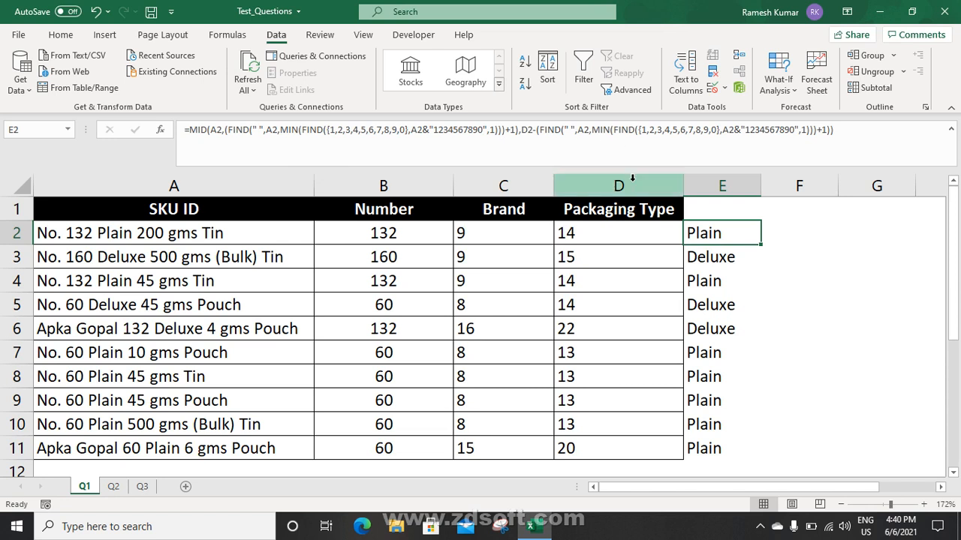
left_click(533, 129)
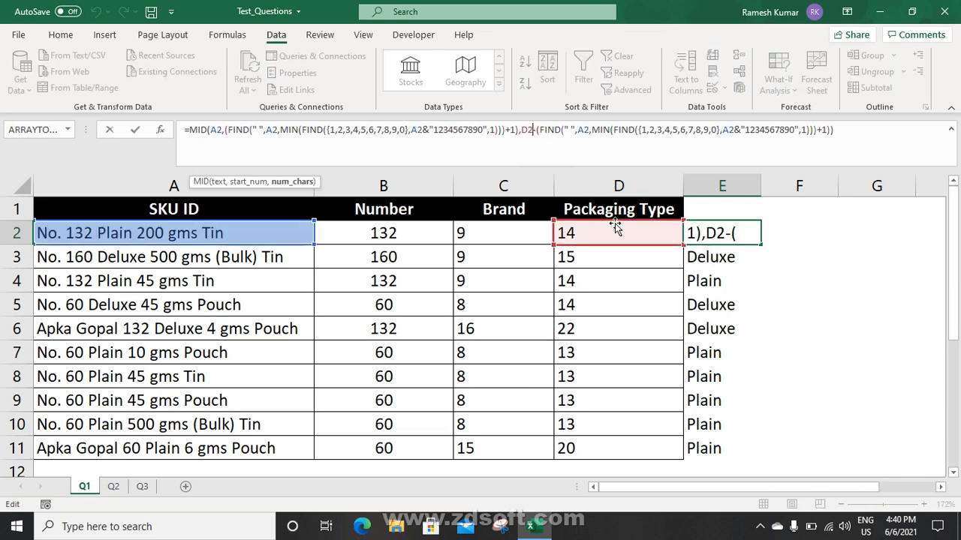
type("(")
key("ctrl+v")
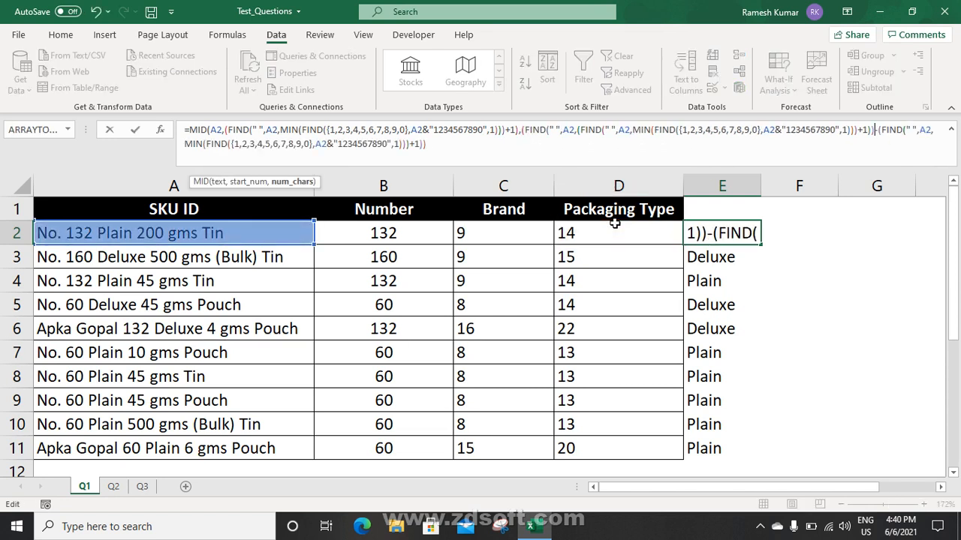
type(")")
key("Return")
Select the helper range C2:D11
key("Up")
key("Left")
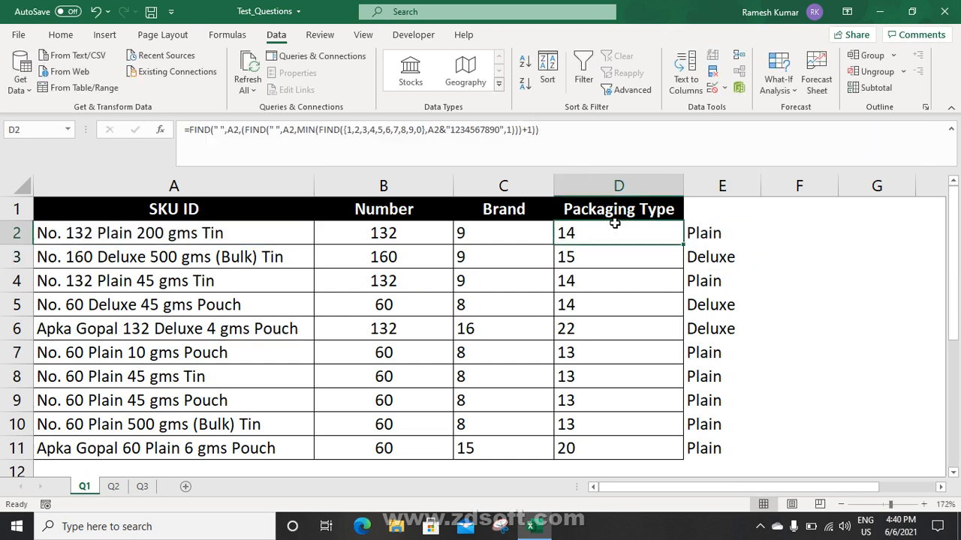
key("Left")
key("shift+Right")
key("ctrl+shift+Down")
Clear C2:D11 and paste E2's nested MID formula into C2
key("Delete")
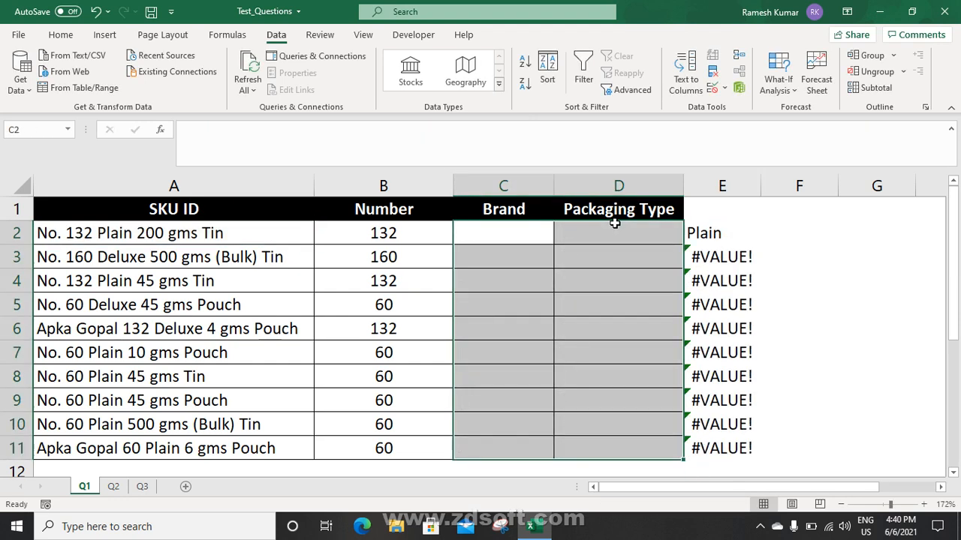
left_click(614, 223)
key("Right")
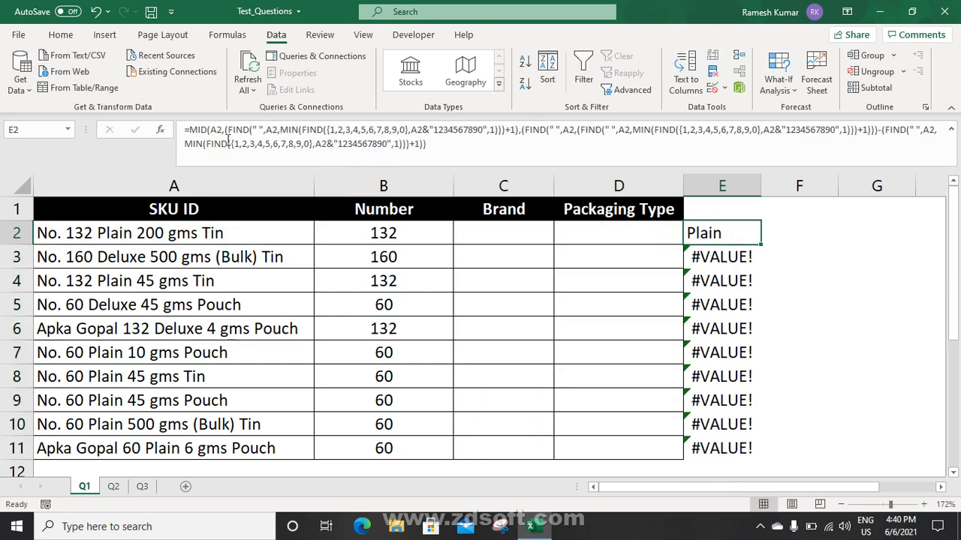
left_click_drag(189, 129, 475, 155)
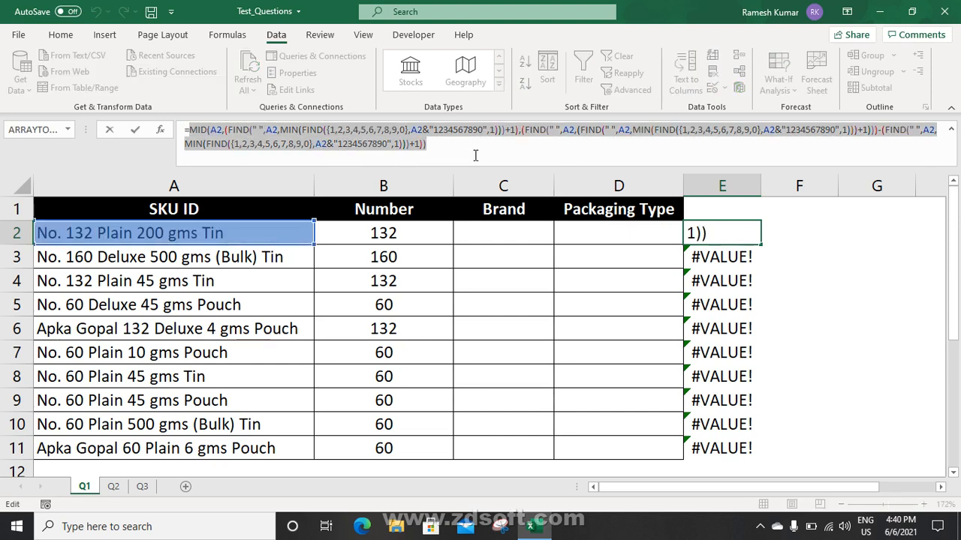
key("Escape")
key("Left")
key("Left")
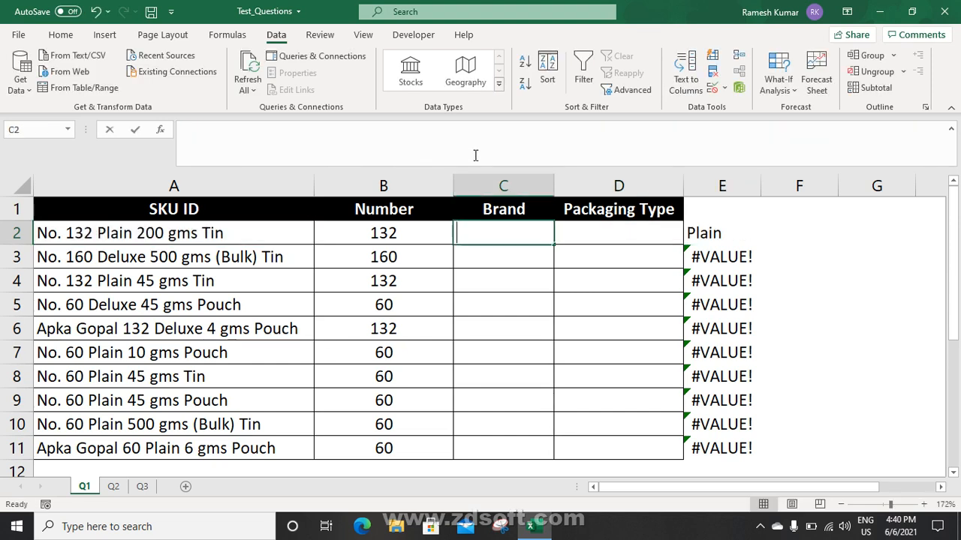
type("=")
key("ctrl+v")
key("Return")
Clear E2:E11 and fill the C2 formula down to C11, showing Plain or Deluxe
key("Right")
key("Right")
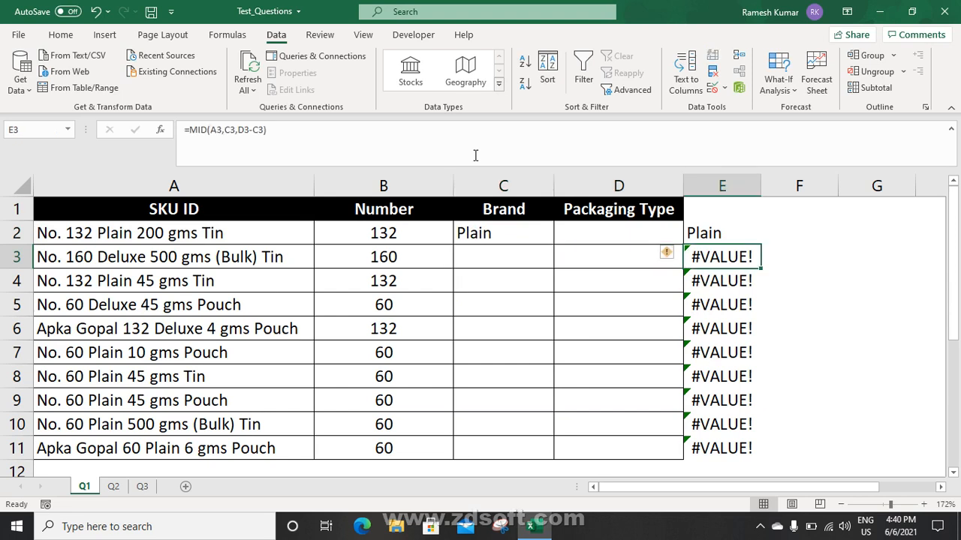
key("Up")
key("ctrl+shift+Down")
key("Delete")
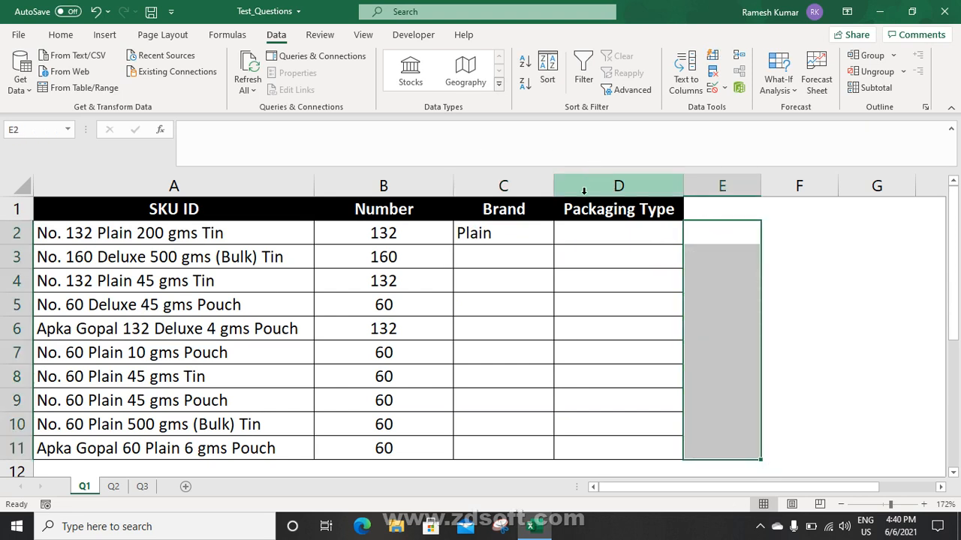
left_click(531, 232)
double_click(552, 244)
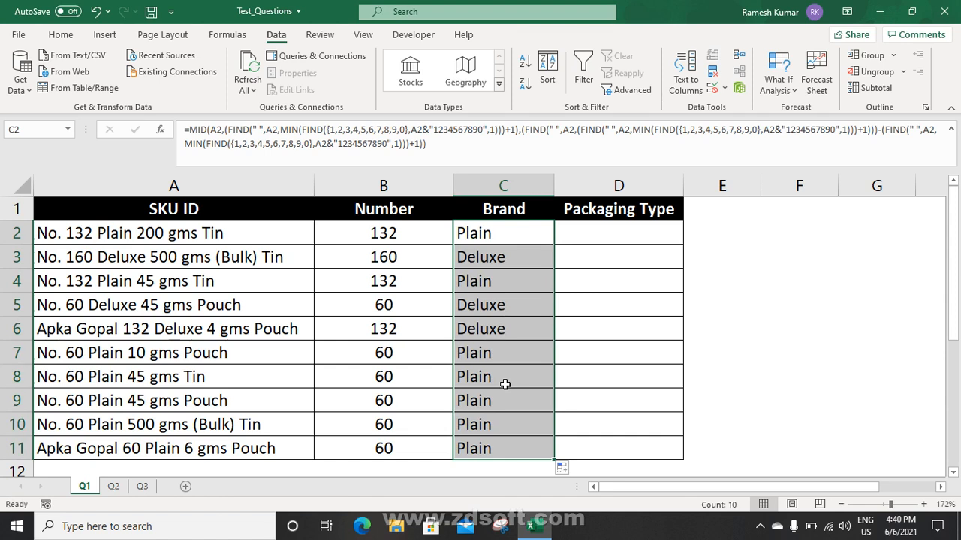
left_click(590, 235)
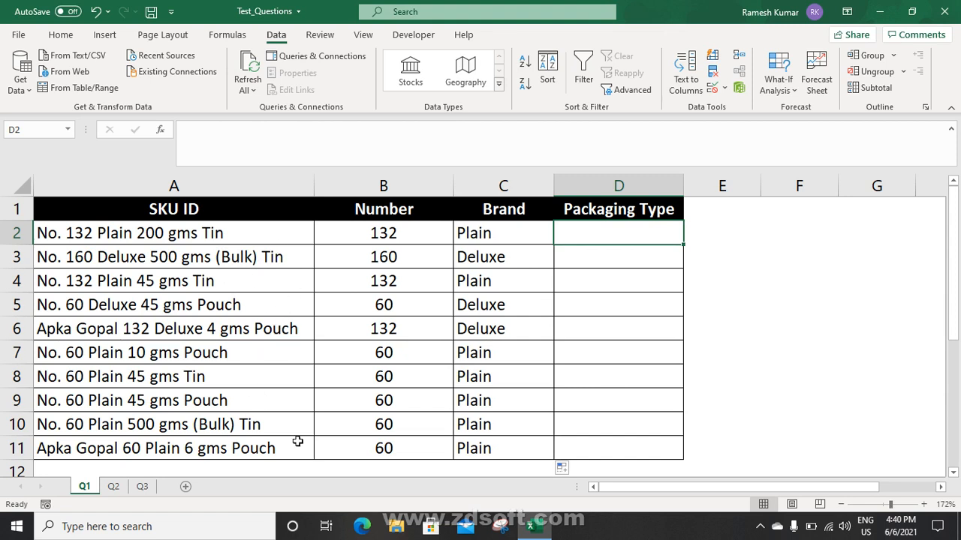
Start D2's formula with nested TRIM(RIGHT(SUBSTITUTE(, fixing a mistaken TRANSPOSE completion
type("=")
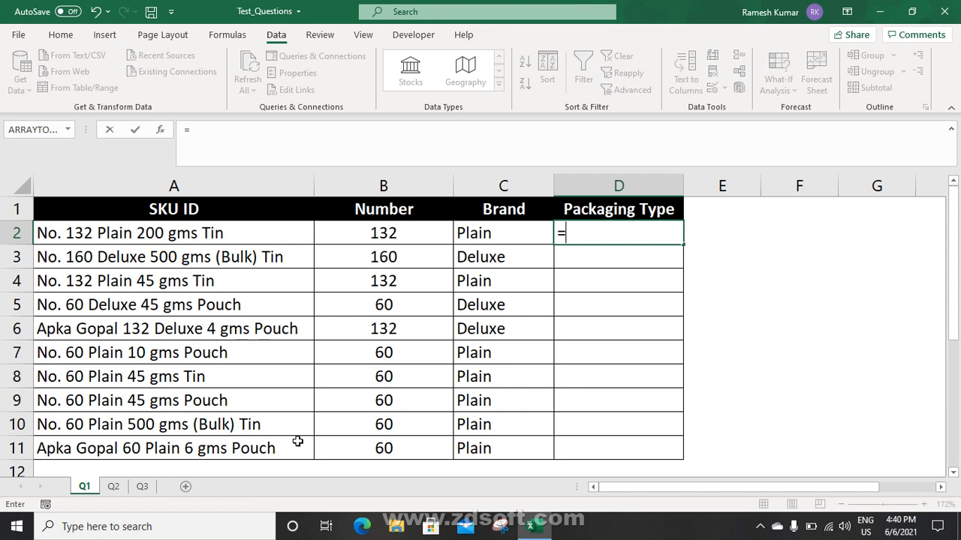
type("tr")
key("Tab")
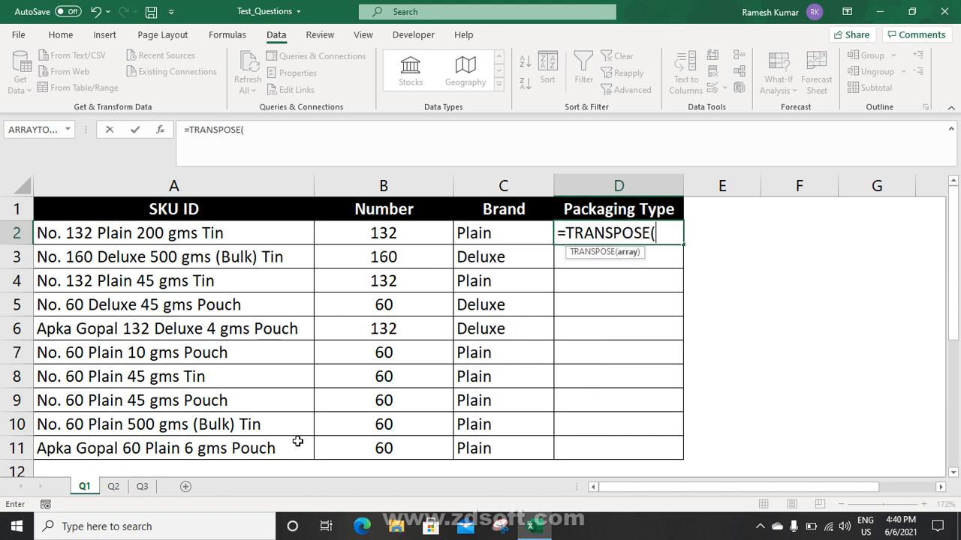
key("BackSpace")
key("BackSpace")
key("BackSpace")
key("BackSpace")
key("BackSpace")
key("BackSpace")
key("BackSpace")
key("BackSpace")
key("BackSpace")
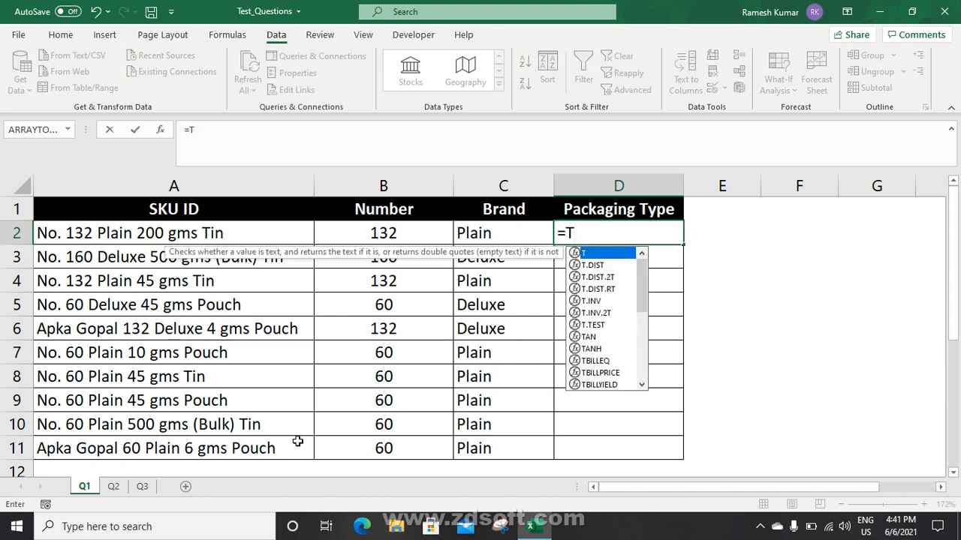
type("ri")
key("Tab")
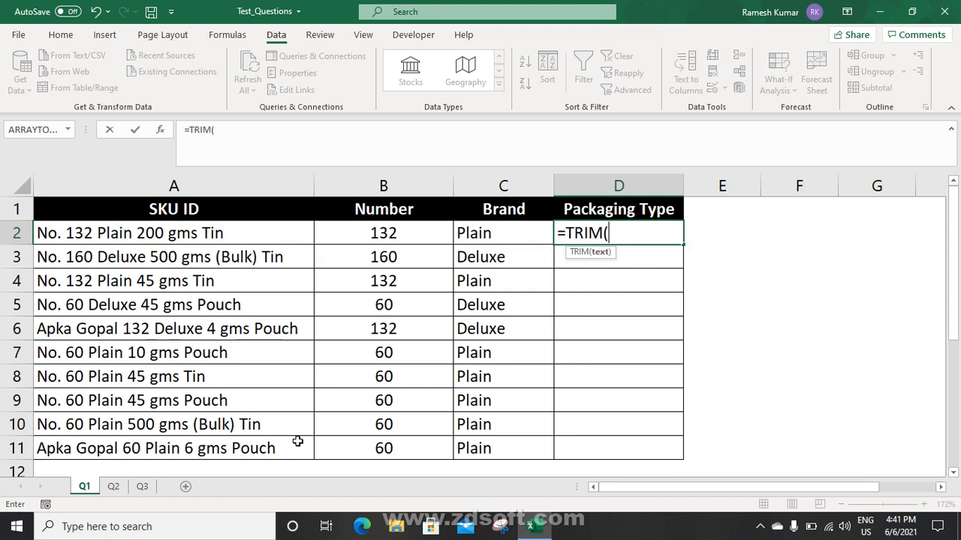
type("ri")
key("Tab")
type("sub")
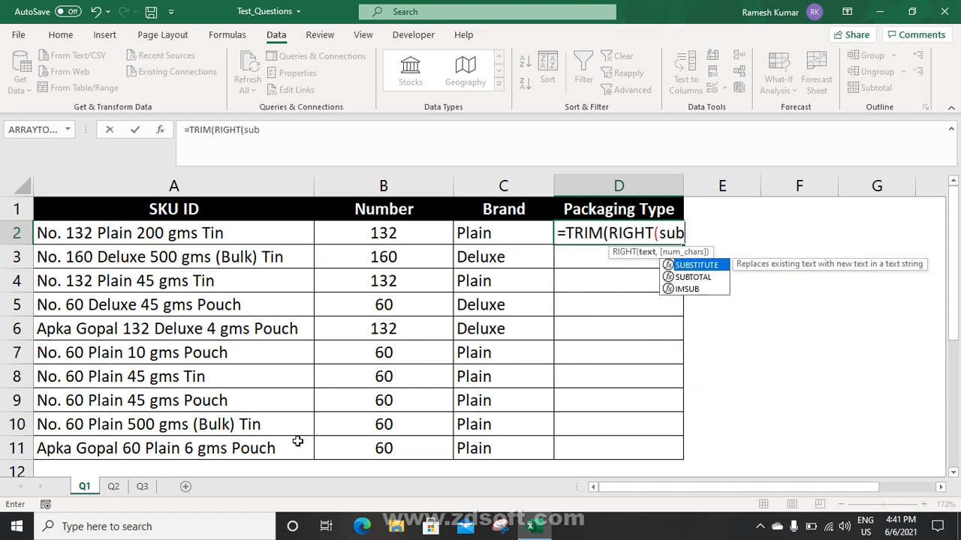
key("Tab")
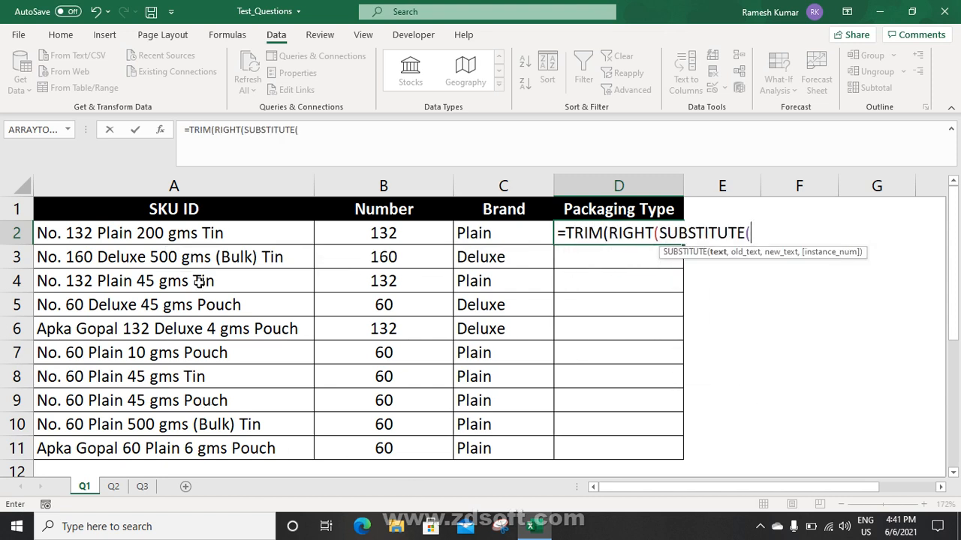
Complete =TRIM(RIGHT(SUBSTITUTE(A2," ",REPT(" ",40)),20)) and fill it down, showing Tin or Pouch
left_click(195, 238)
type(",")
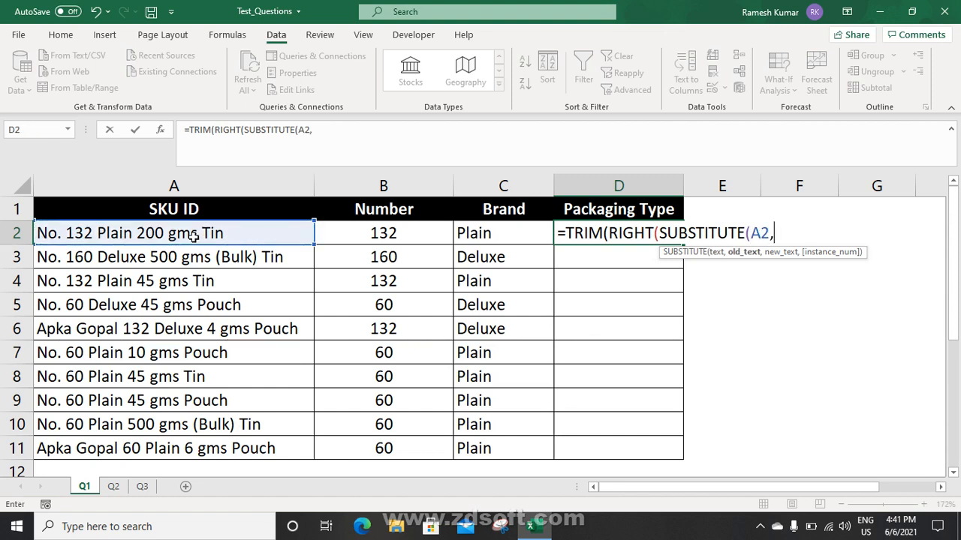
type("\" \",re")
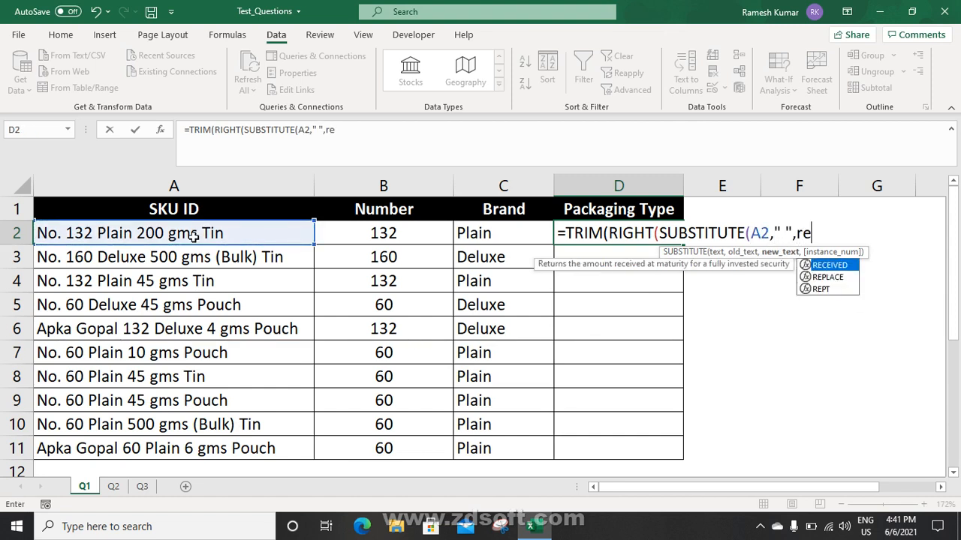
key("Tab")
type("\" \",")
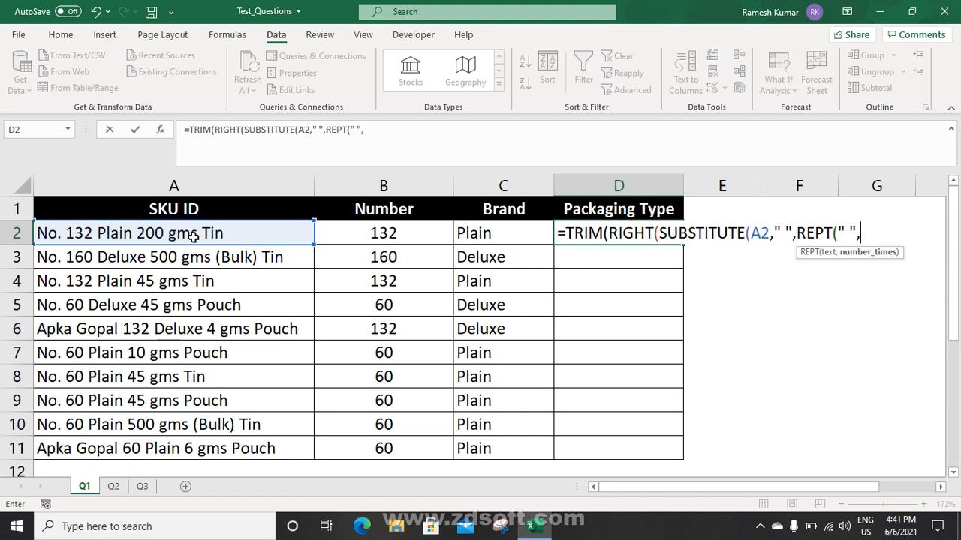
type("40)")
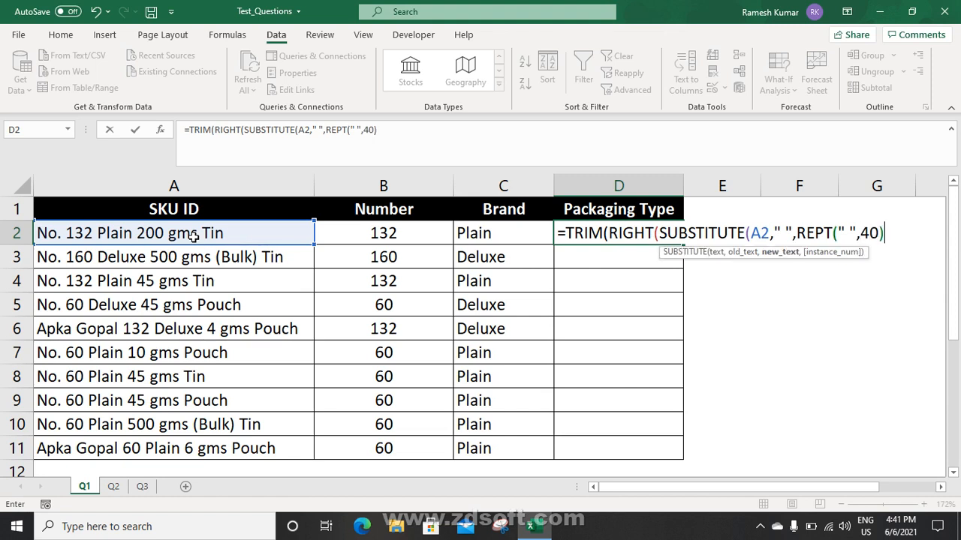
type("),")
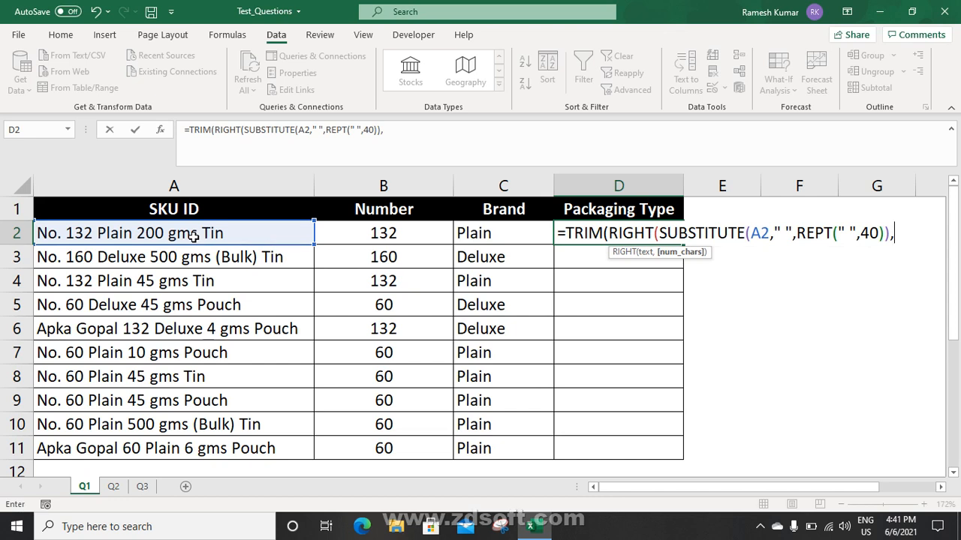
type("20")
key("ctrl+Return")
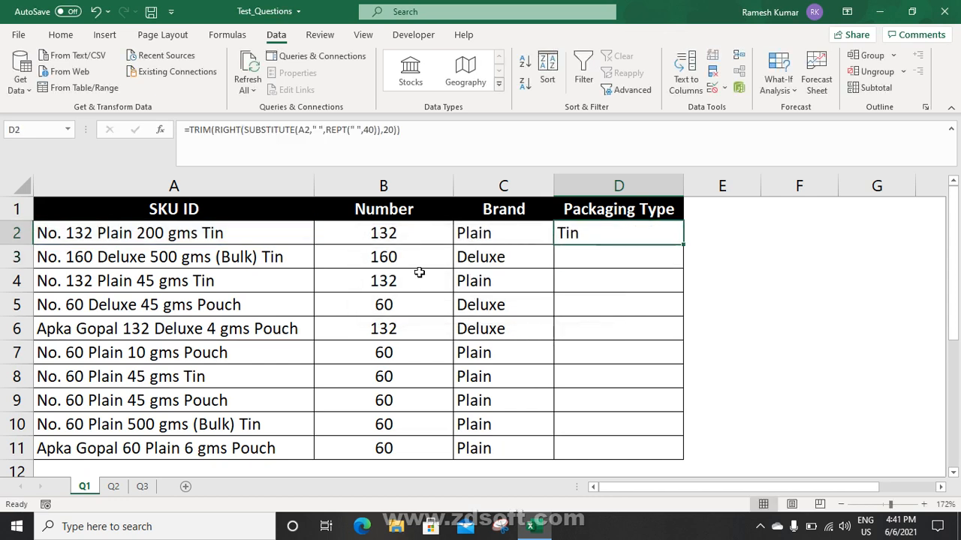
double_click(683, 245)
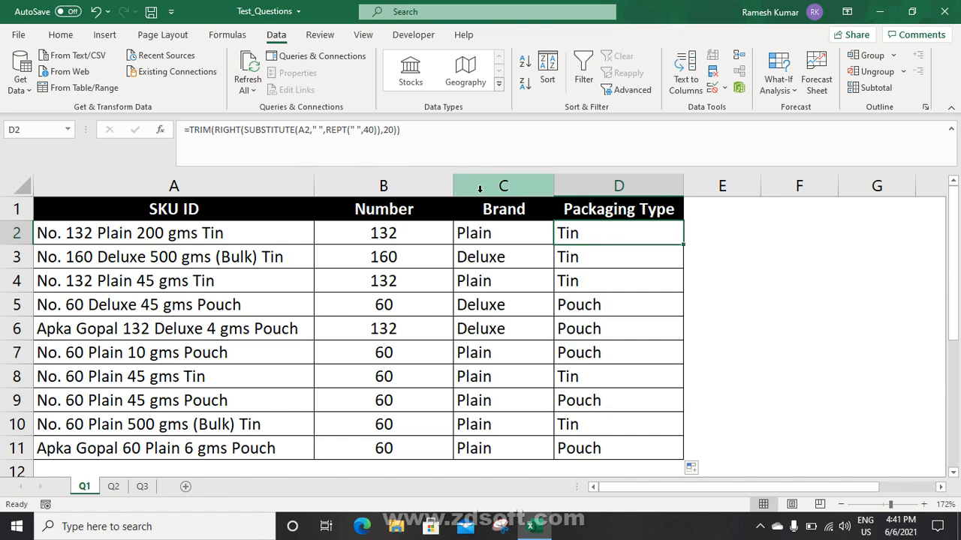
left_click(734, 224)
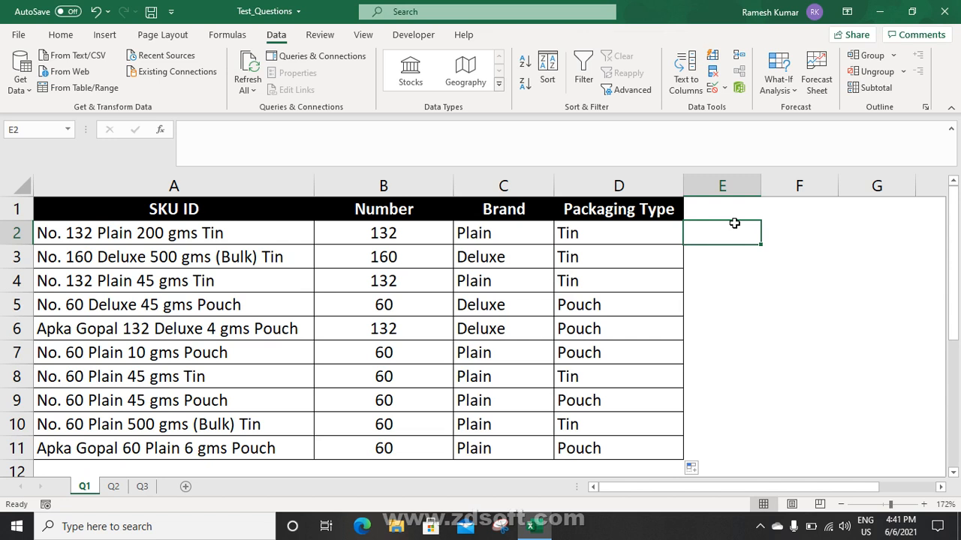
Inspect D2's formula in the formula bar without changing it
left_click(592, 240)
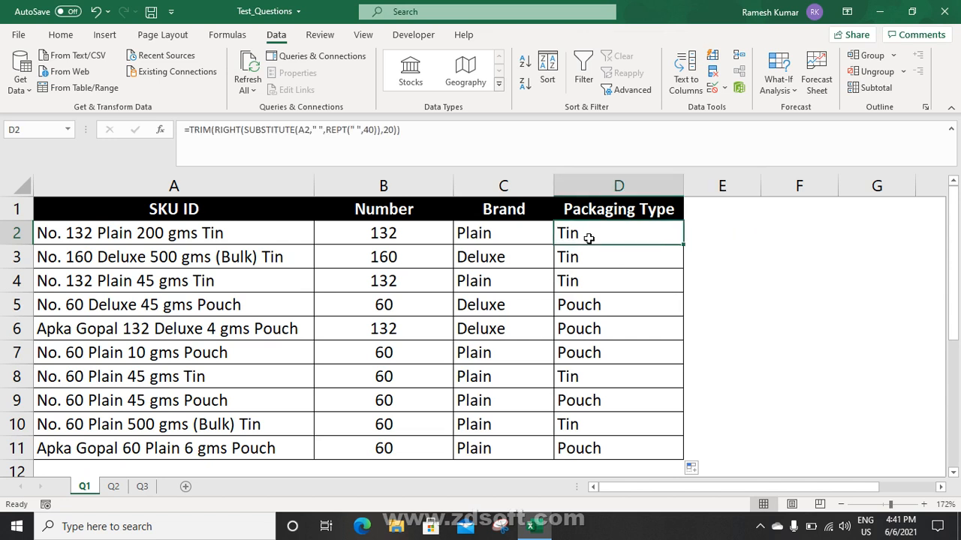
left_click(304, 130)
left_click_drag(272, 130, 194, 129)
key("Escape")
Enter =REPT("S",5) in scratch cell E2 to show SSSSS
left_click(731, 225)
type("=re")
key("Down")
key("Down")
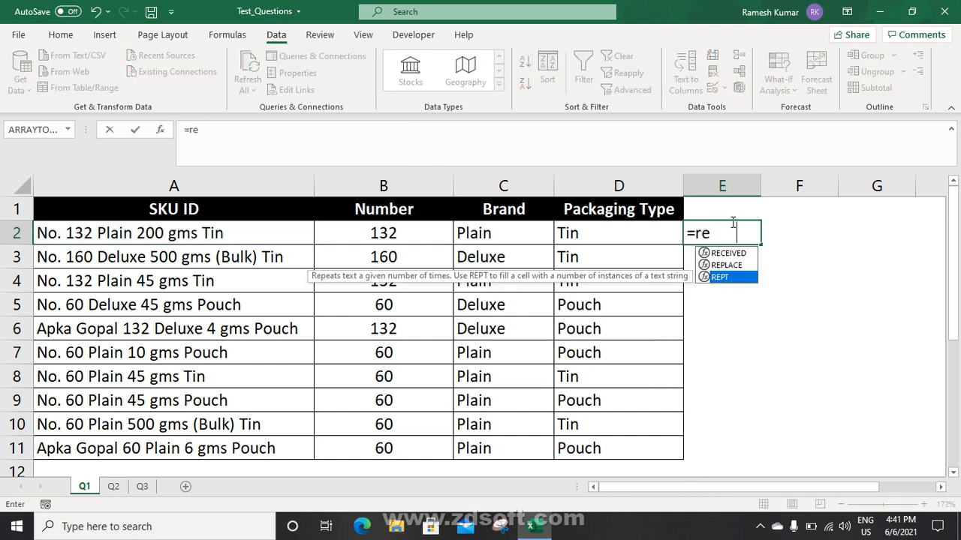
key("Tab")
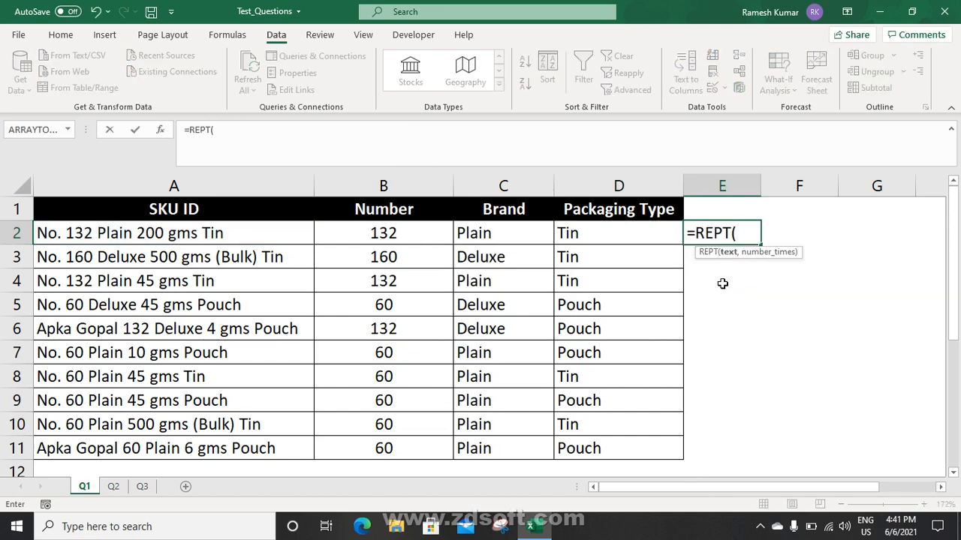
type("\"S\",")
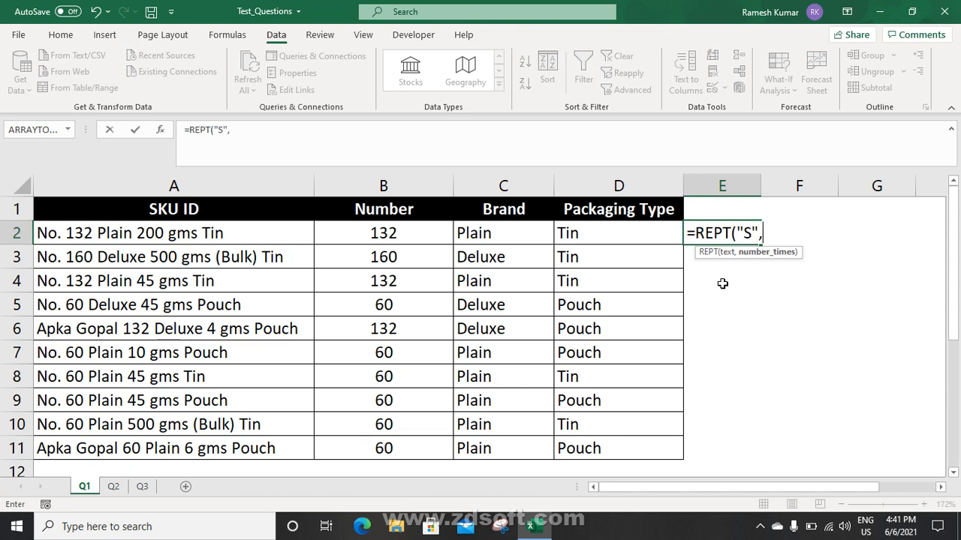
type("5")
key("Return")
Change E2's formula to =REPT(" ",5) so it repeats a space five times
key("Up")
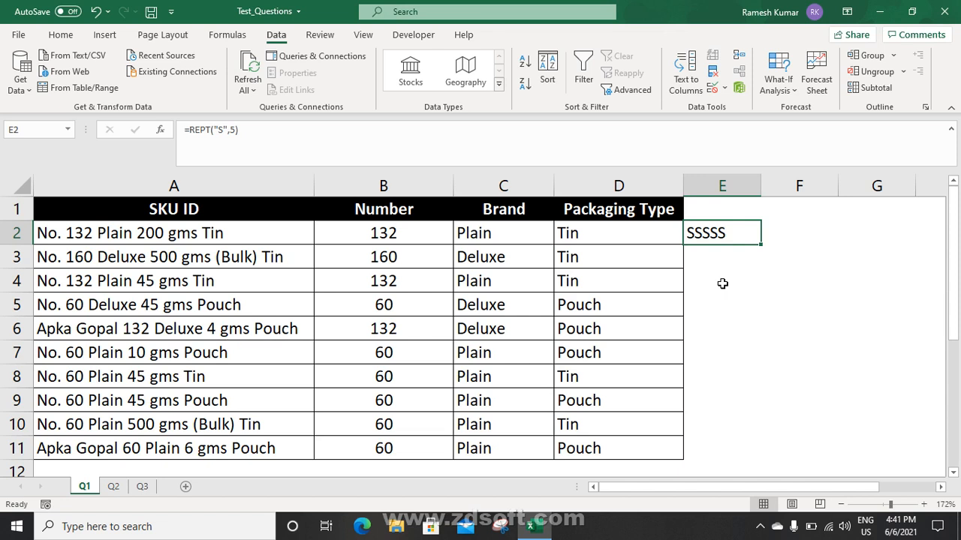
key("F2")
left_click(753, 232)
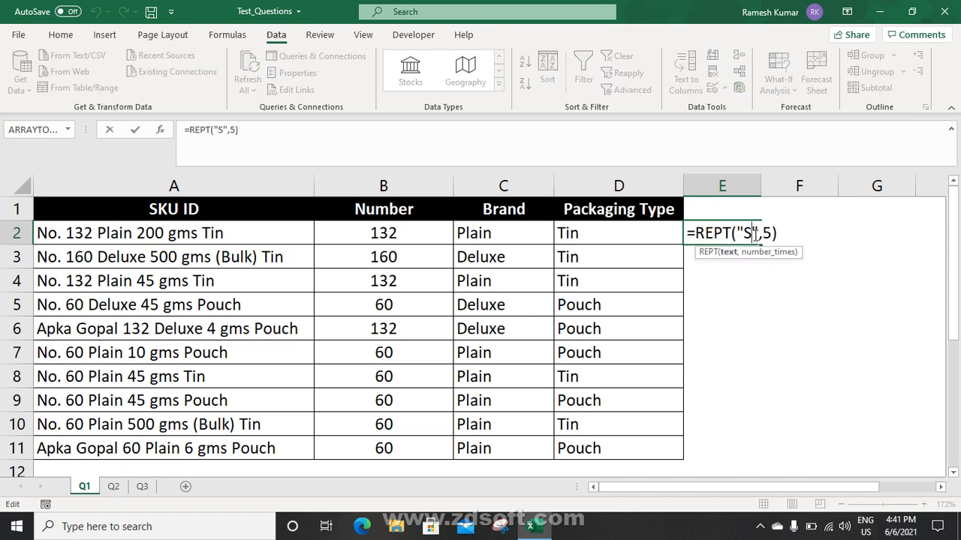
key("BackSpace")
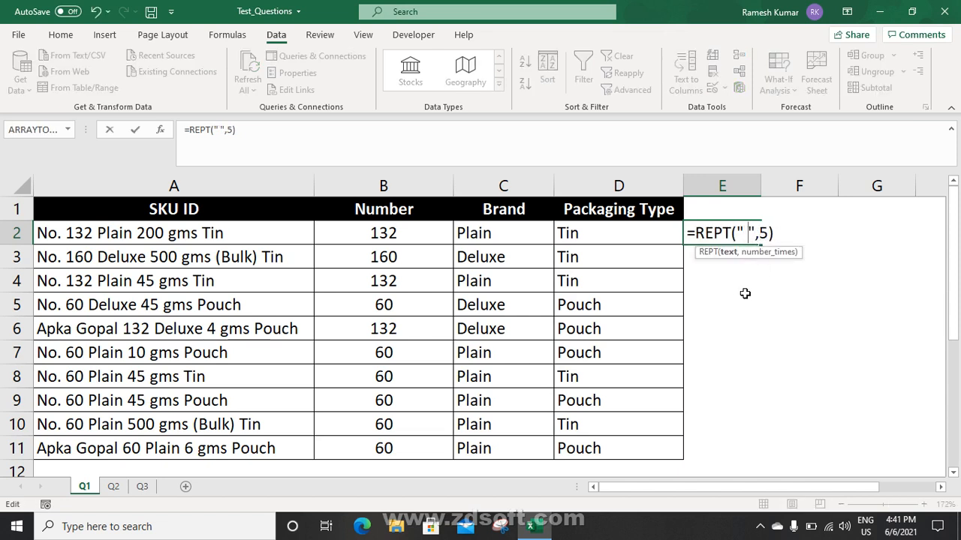
key("Return")
key("Up")
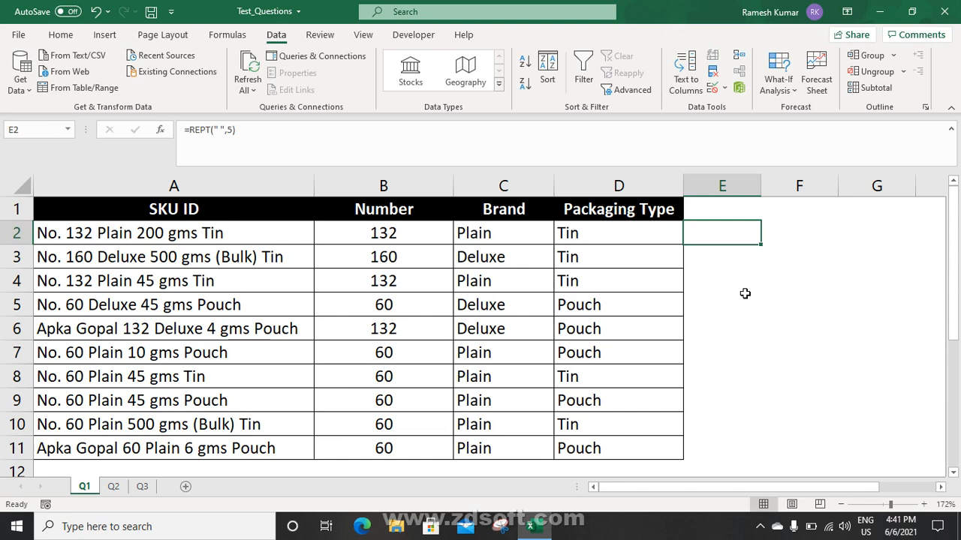
Enter =LEN(E2) in F2, showing a length of 5
key("Right")
type("=len(")
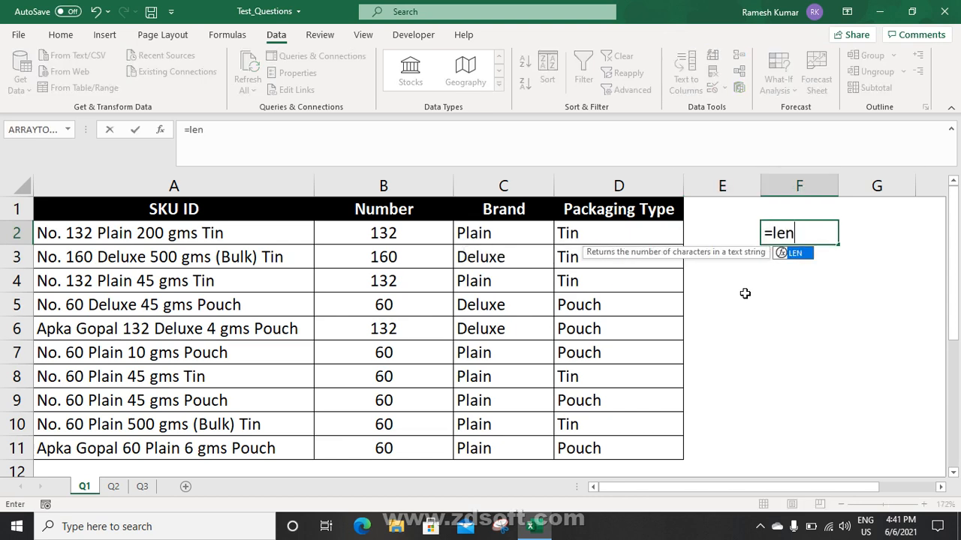
key("Left")
key("Return")
key("Up")
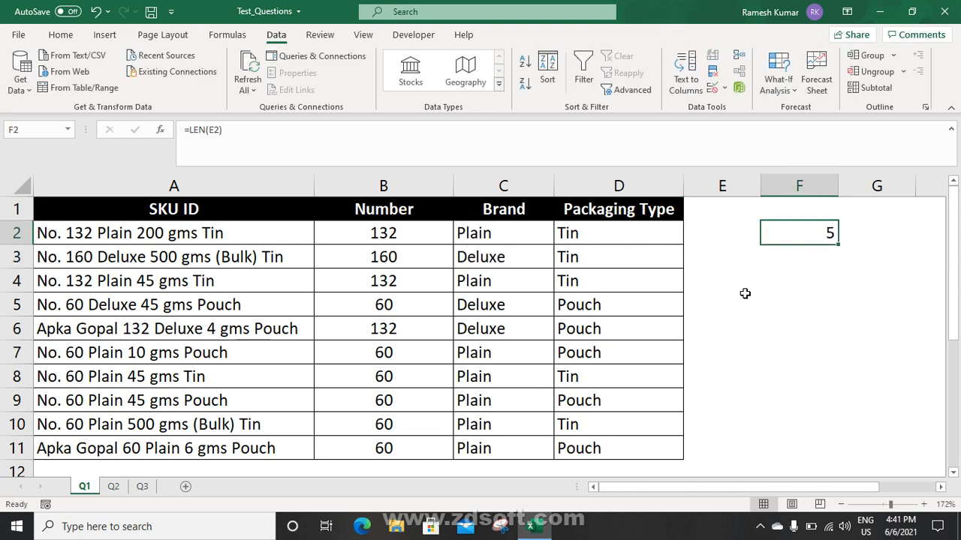
Clear the demo cells E2:F2
key("Left")
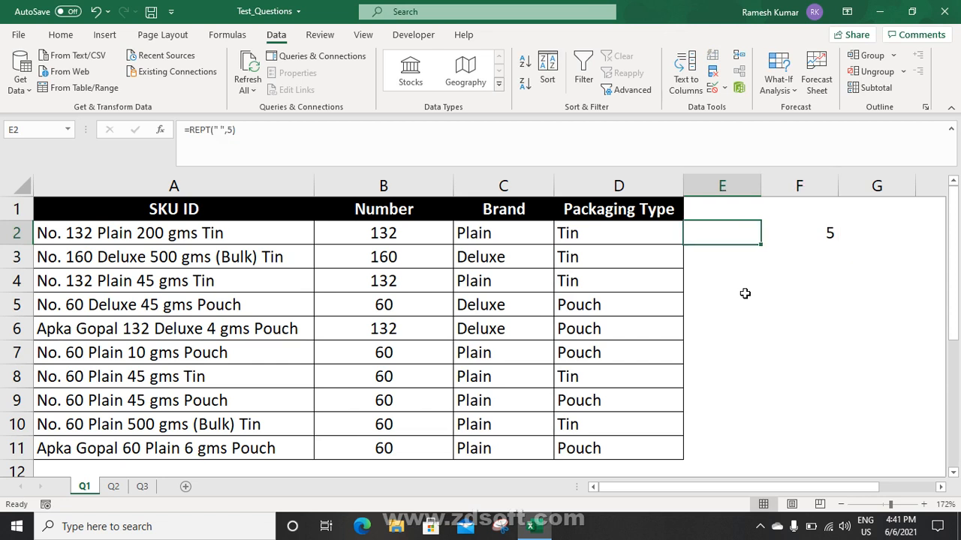
key("shift+Right")
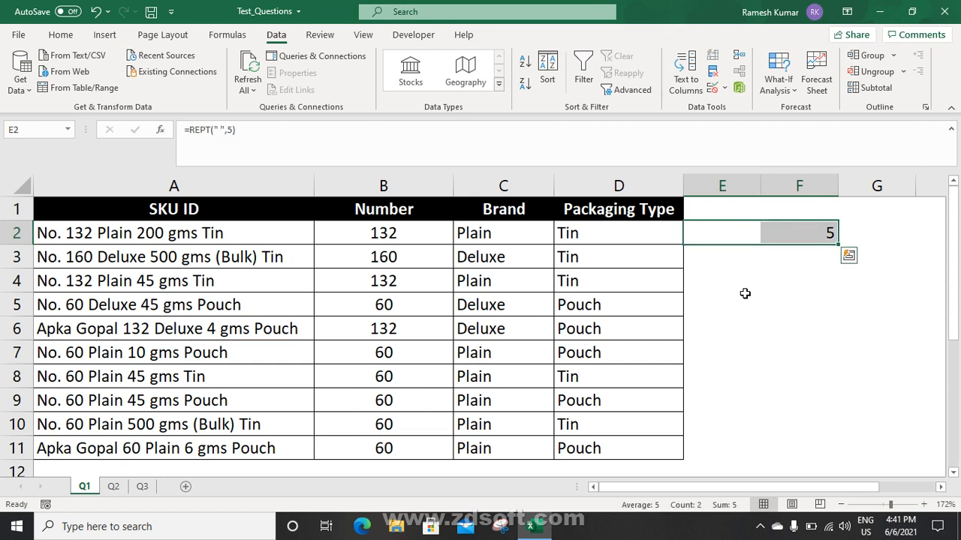
key("Delete")
key("shift+Left")
Enter =SUBSTITUTE(A2," ",REPT(" ",50)) in E2, accepting Excel's correction, and scroll right to view it
type("=s")
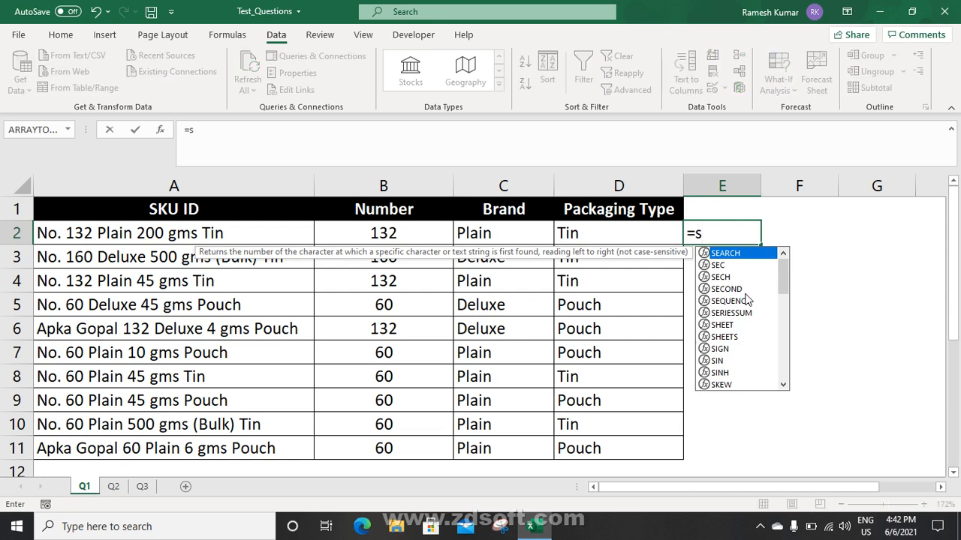
type("ub")
key("Tab")
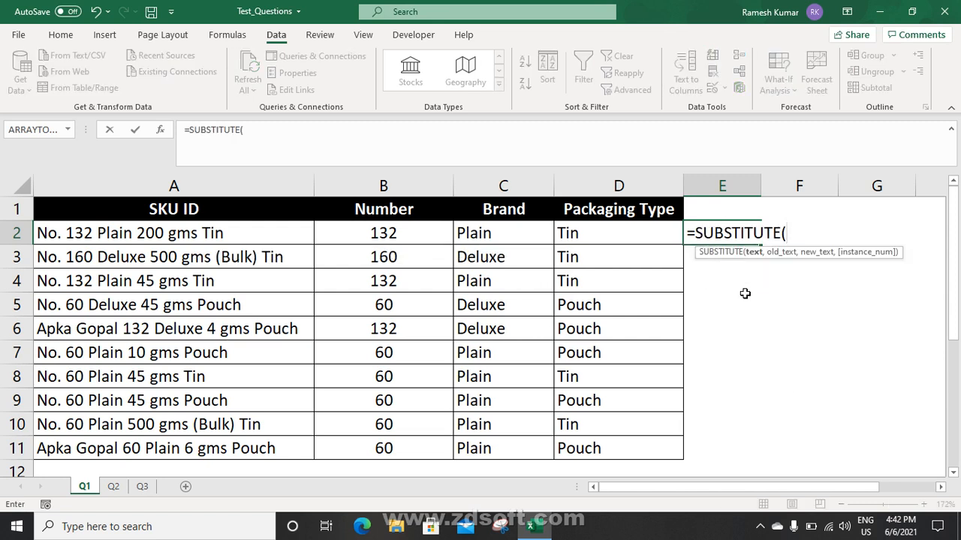
left_click(245, 234)
type(",")
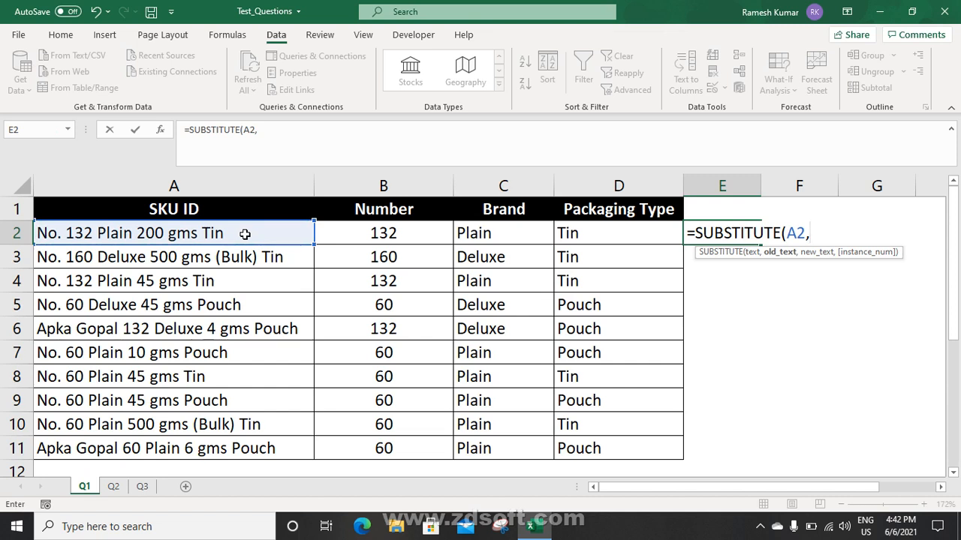
type("\" \",")
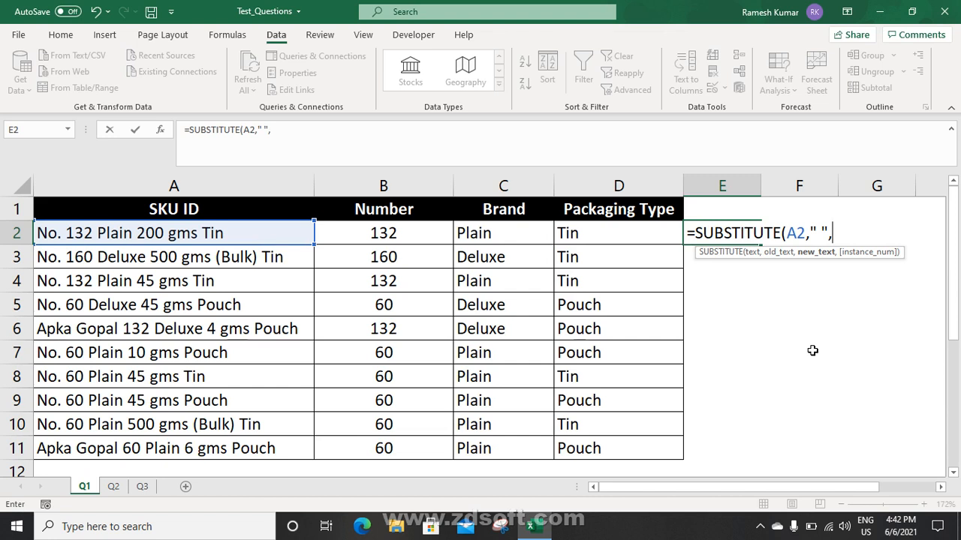
type("re")
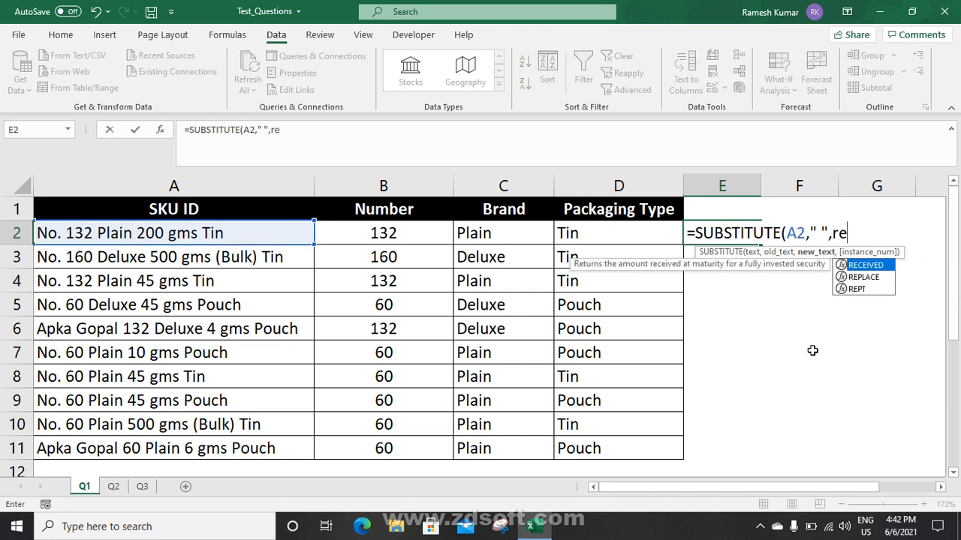
key("Down")
key("Down")
key("Tab")
type("\" \"")
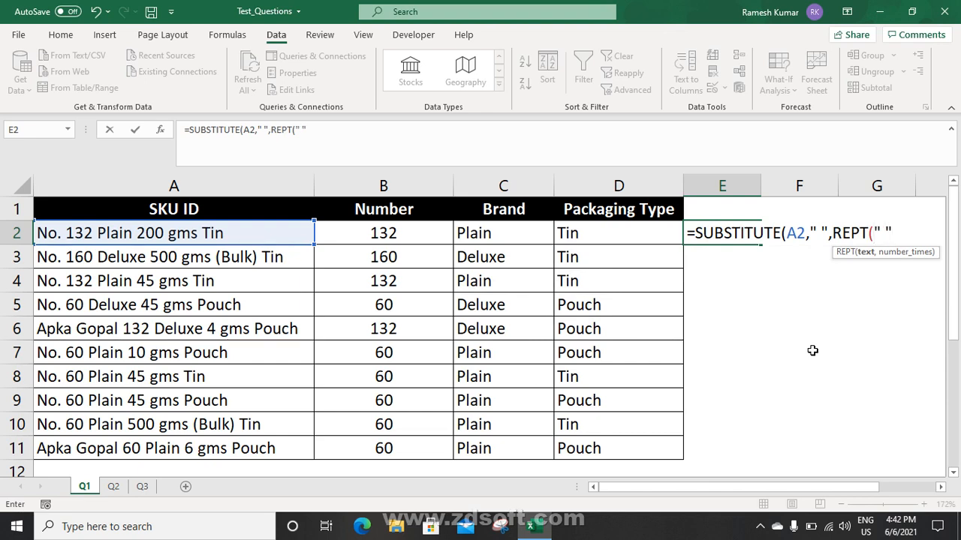
type(",")
type("5")
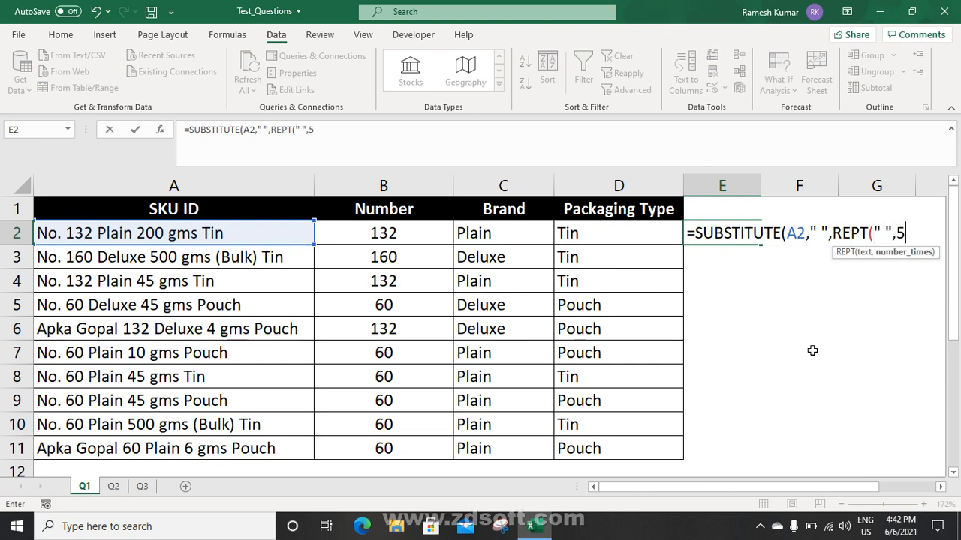
type("0")
key("Return")
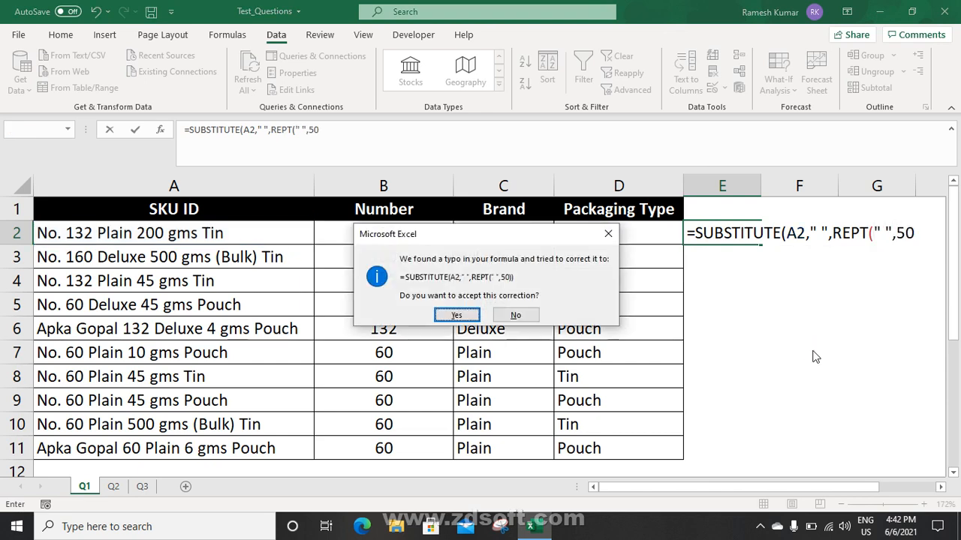
key("Return")
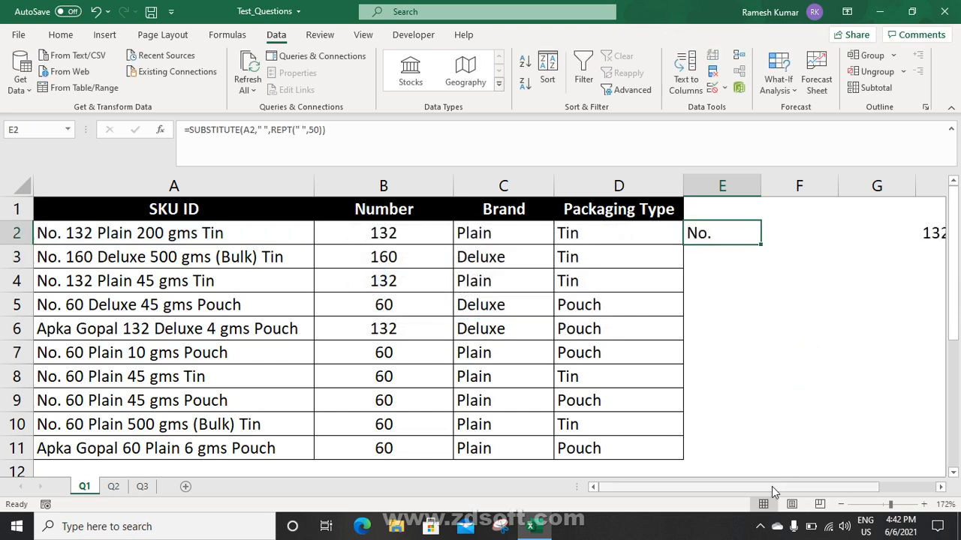
left_click_drag(771, 487, 623, 488)
Enter =RIGHT(E2,20) in E3 to take the last 20 characters of E2
left_click(713, 255)
type("=i")
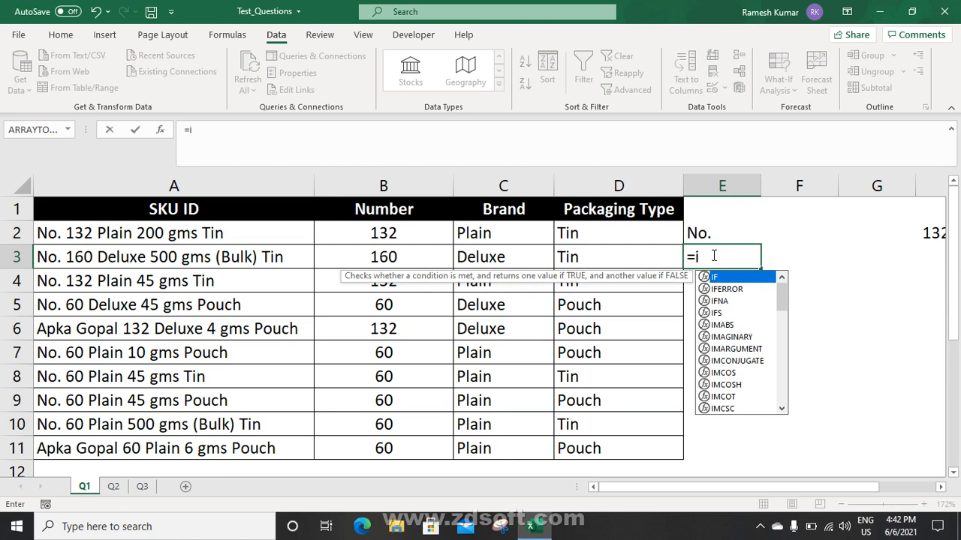
key("BackSpace")
type("ri")
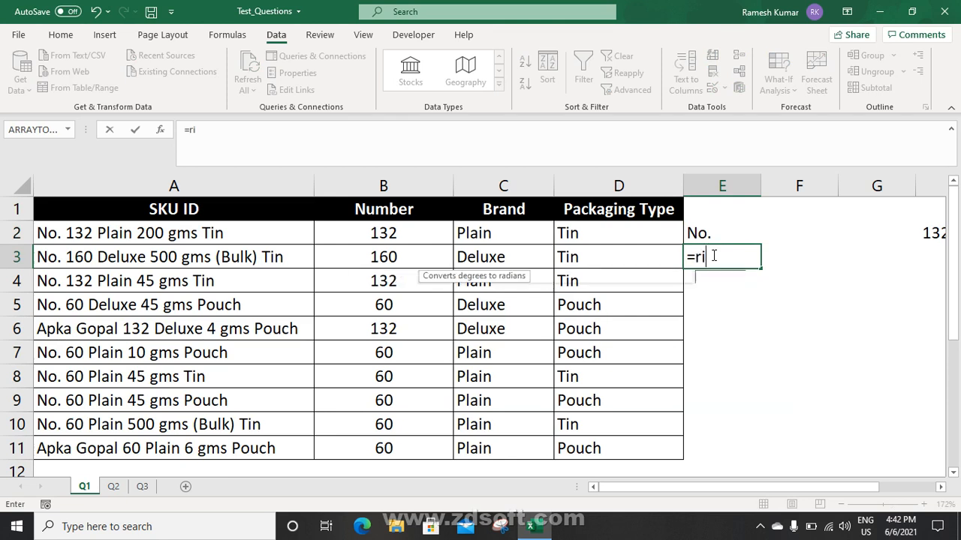
key("Tab")
left_click(712, 233)
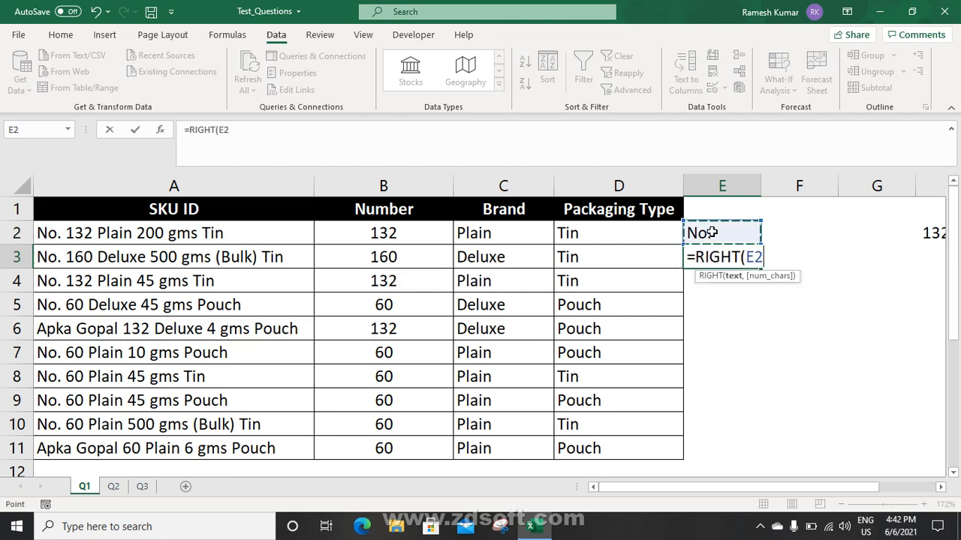
type(",")
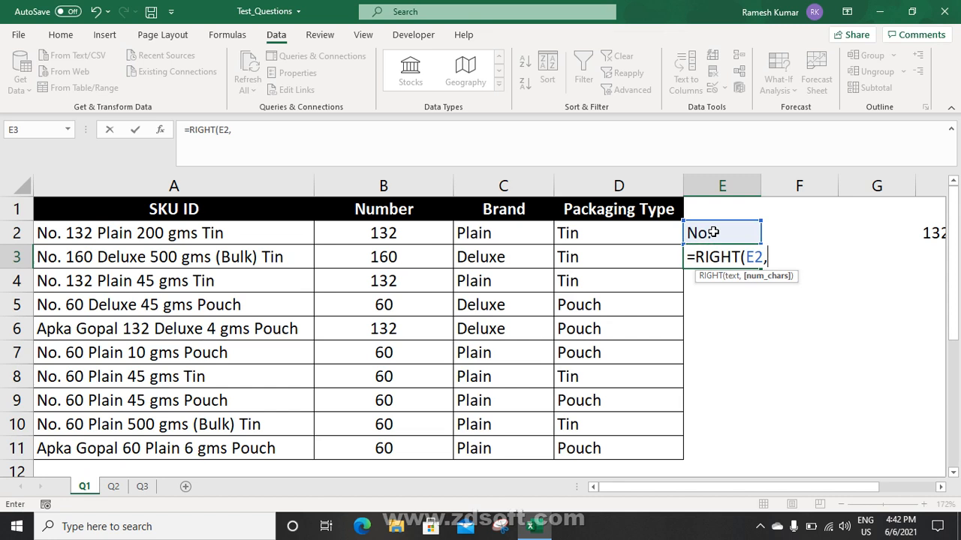
type("20")
key("ctrl+Return")
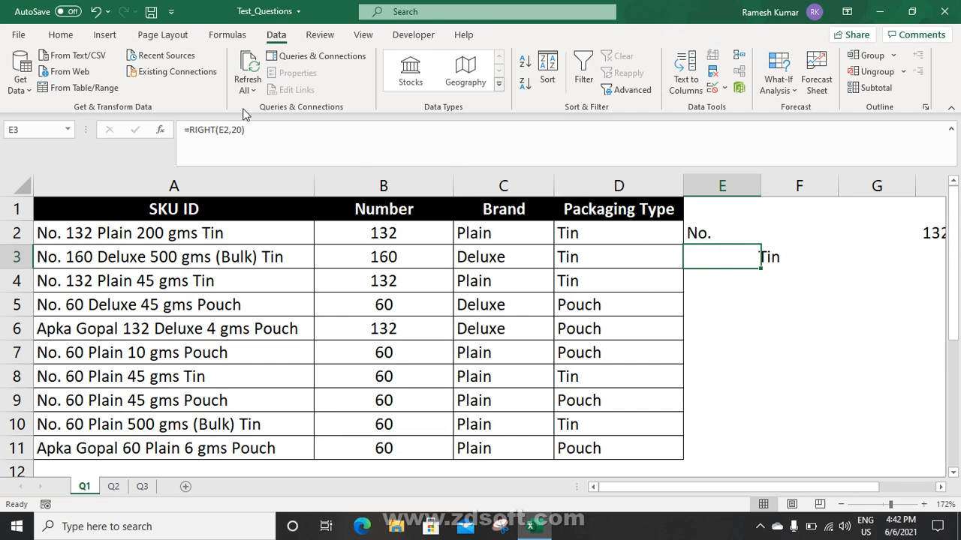
Scroll right to inspect E2's padded text, then scroll back
left_click_drag(834, 488, 938, 489)
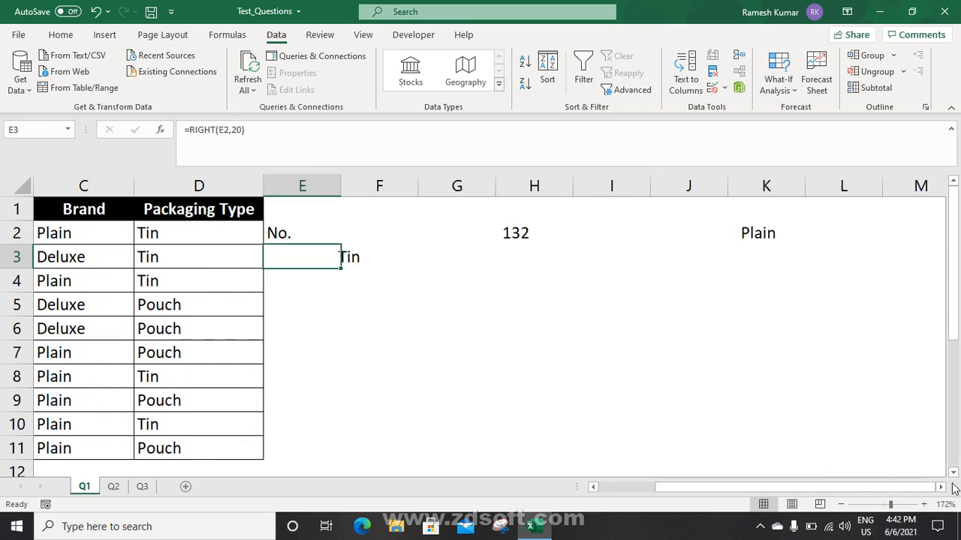
left_click(940, 489)
left_click(940, 488)
left_click(940, 489)
left_click(940, 489)
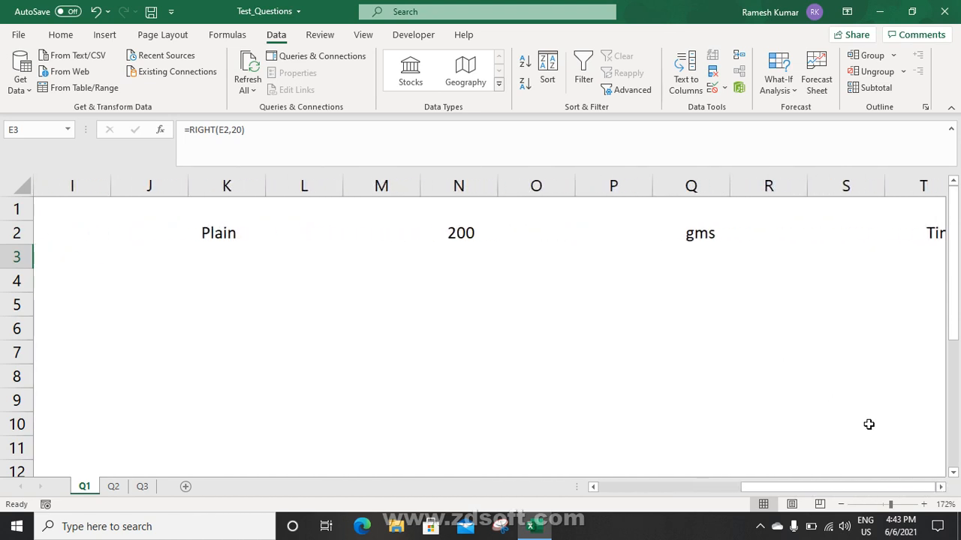
left_click(940, 489)
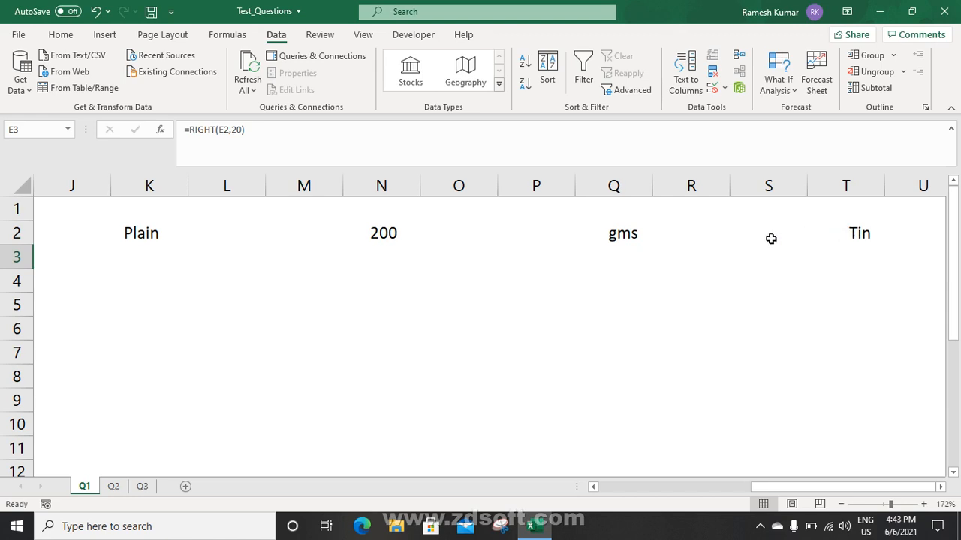
left_click_drag(806, 486, 628, 491)
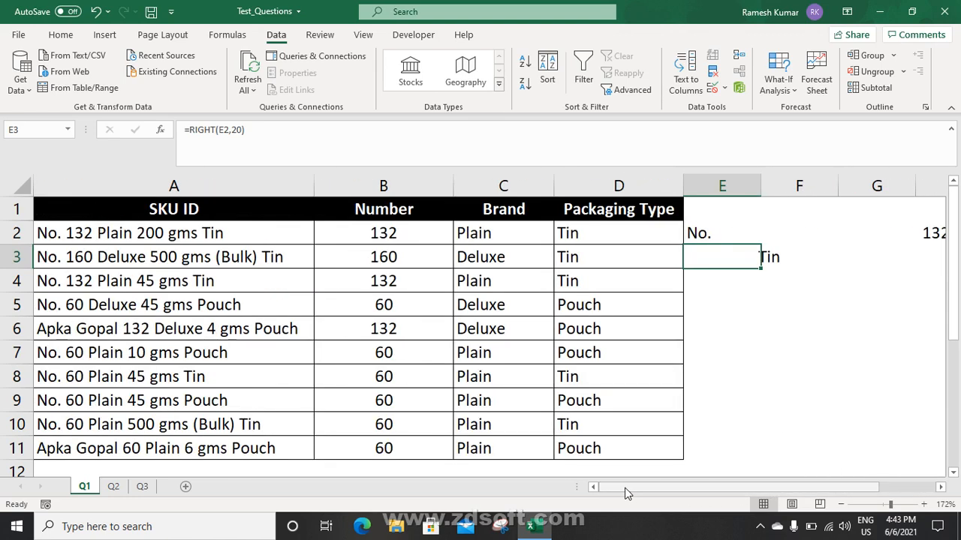
Wrap E3's RIGHT formula in TRIM
left_click(204, 145)
type("tr")
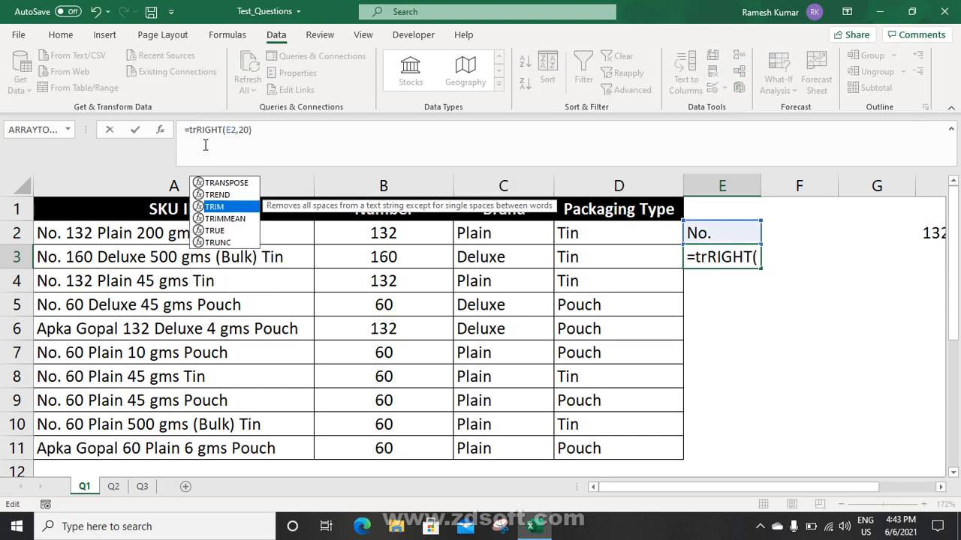
key("Down")
key("Down")
key("Tab")
key("Return")
key("Up")
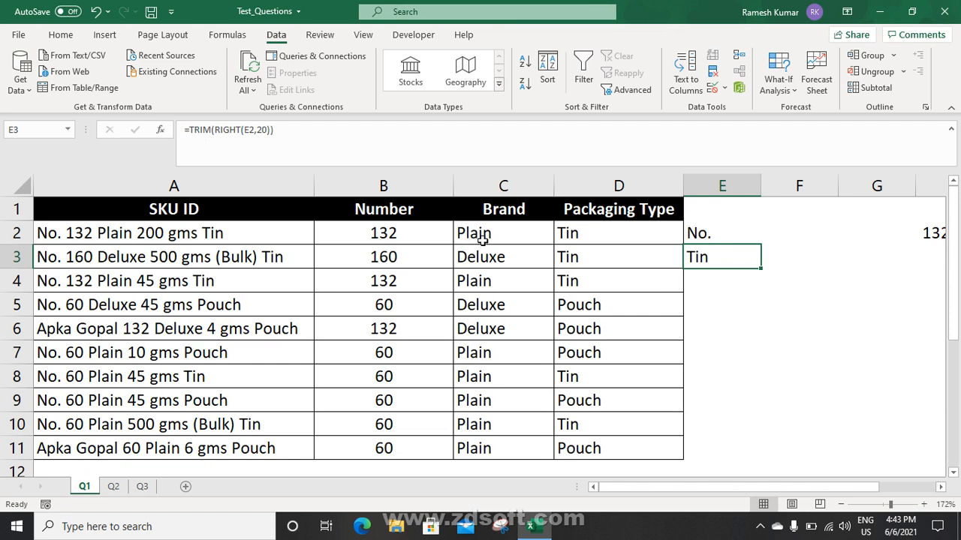
Replace the E2 reference in E3's formula with E2's SUBSTITUTE formula
left_click(688, 231)
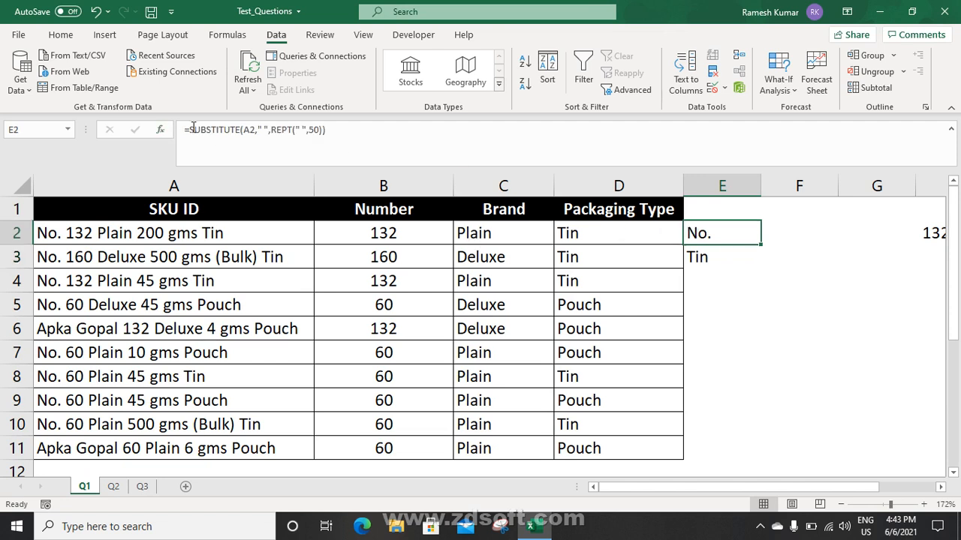
double_click(193, 129)
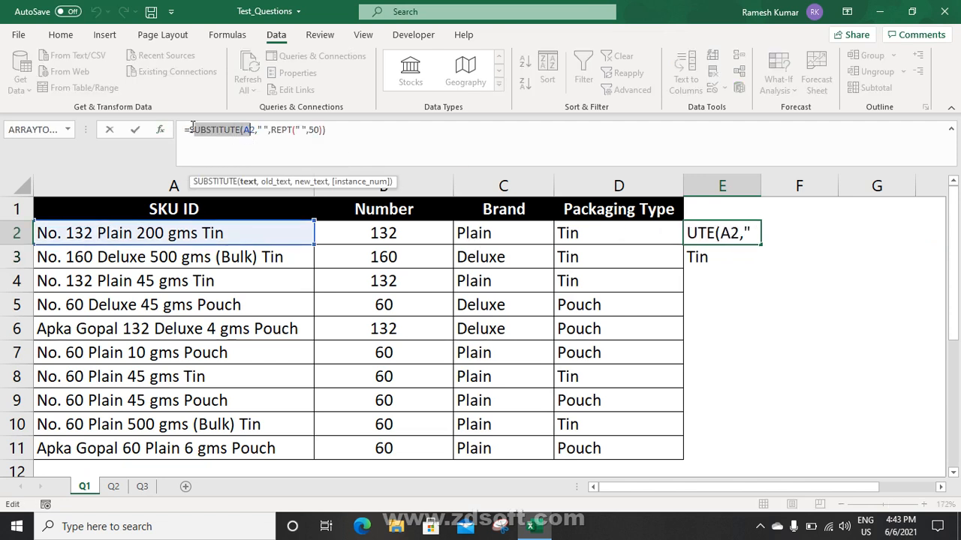
left_click_drag(189, 129, 386, 135)
key("ctrl+c")
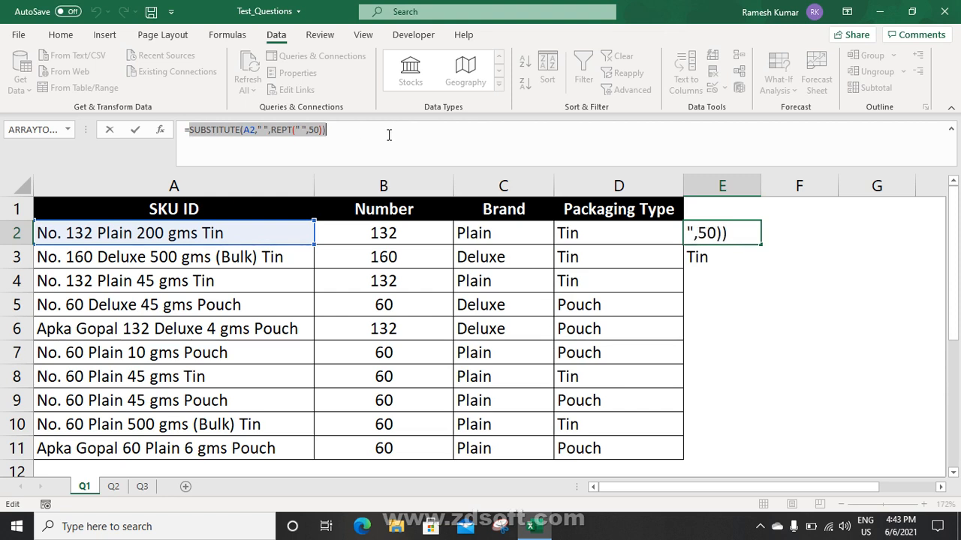
key("Escape")
left_click(699, 259)
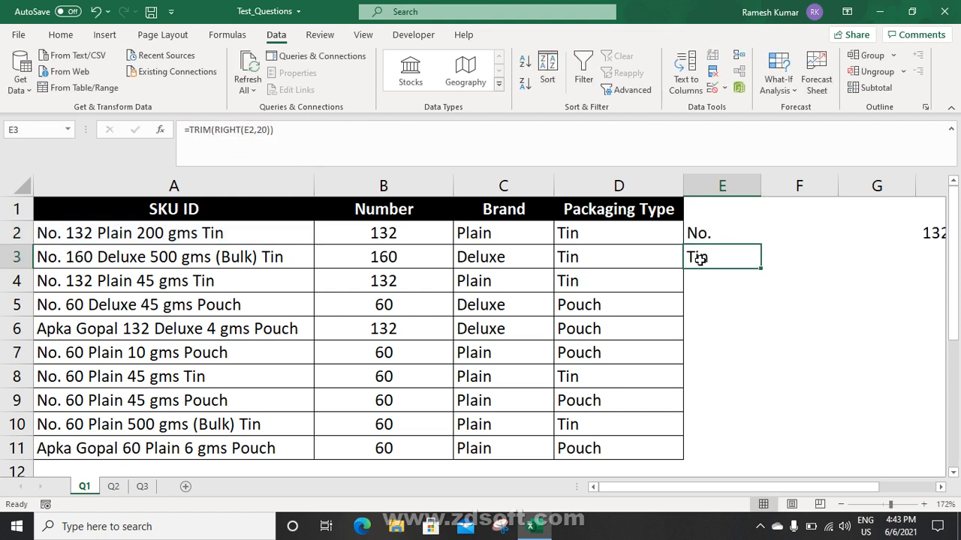
left_click(255, 130)
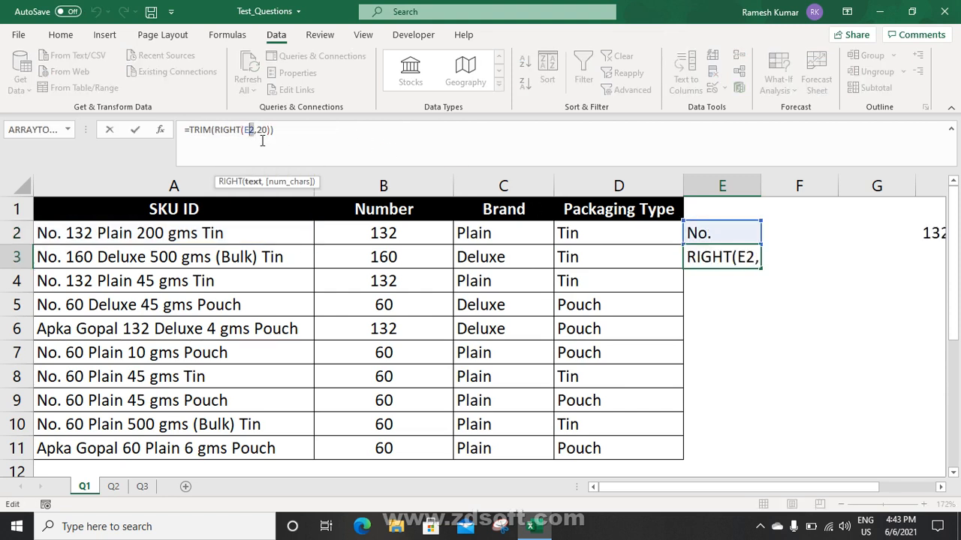
key("ctrl+v")
key("Return")
Clear E2, move the combined formula into E2, fill it down to E11, then go to sheet Q2
key("Up")
key("Up")
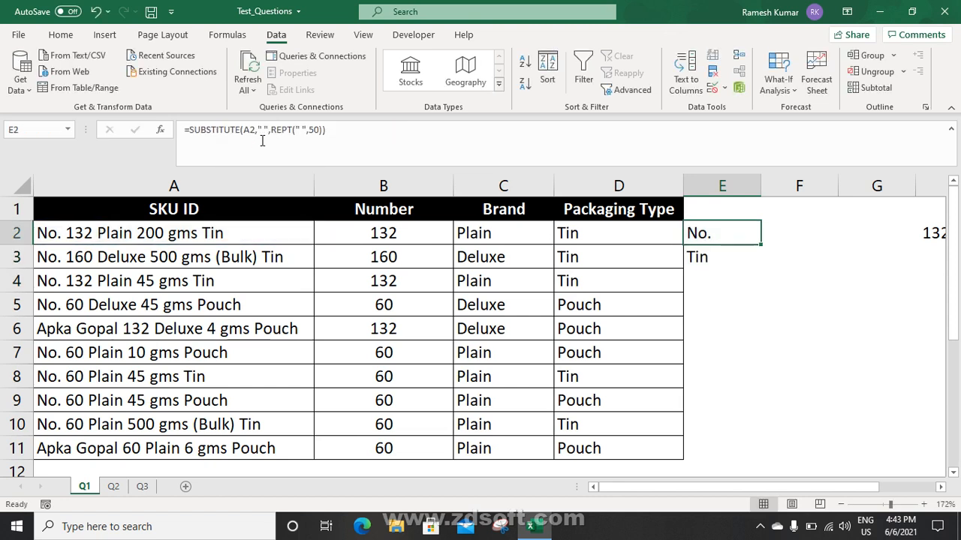
key("Delete")
key("Down")
key("ctrl+x")
key("Up")
key("ctrl+v")
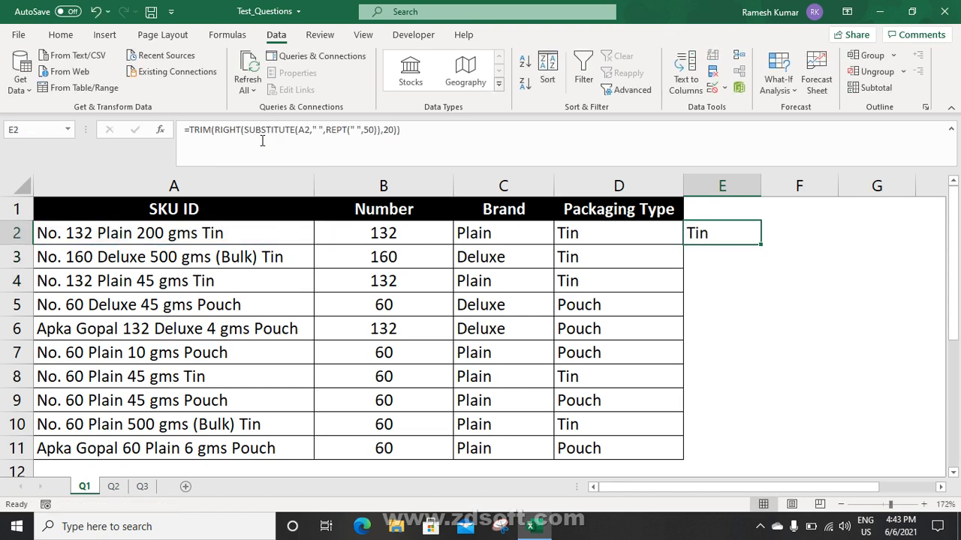
key("shift+Down")
key("shift+Down")
key("shift+Down")
key("shift+Down")
key("shift+Down")
key("shift+Down")
key("shift+Down")
key("shift+Down")
key("shift+Down")
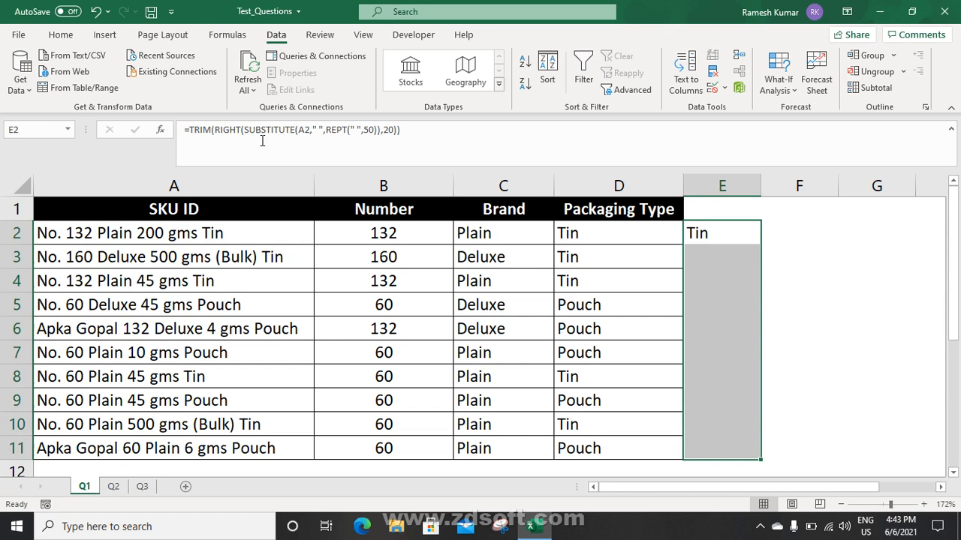
key("ctrl+d")
key("Down")
key("Down")
key("Down")
key("Down")
key("Down")
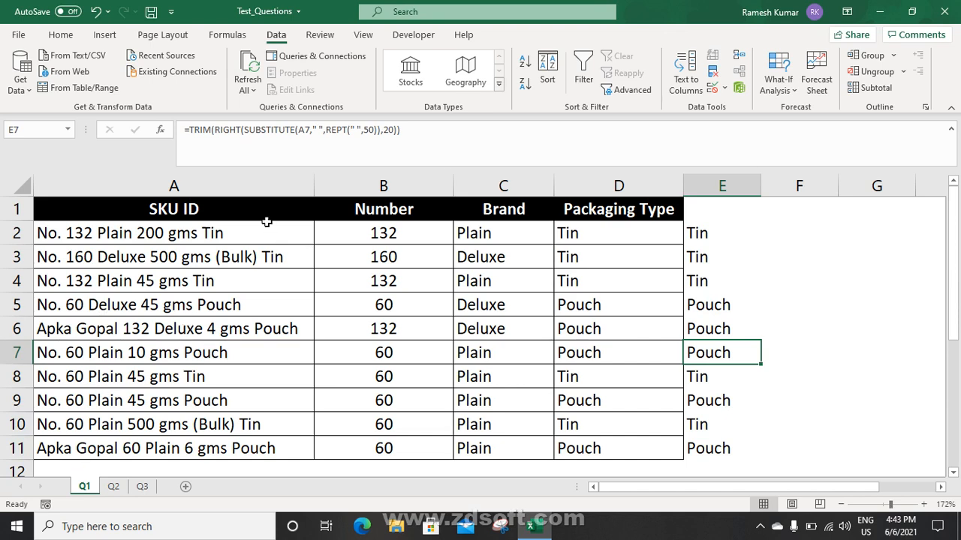
left_click(242, 201)
left_click(113, 487)
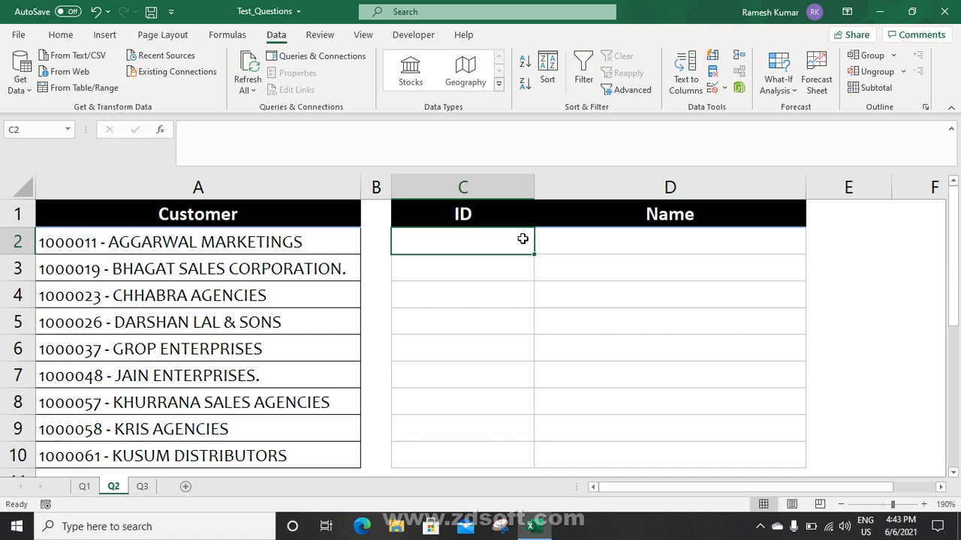
Enter =LEFT(A2,8) in C2 to extract the first customer's ID
type("=")
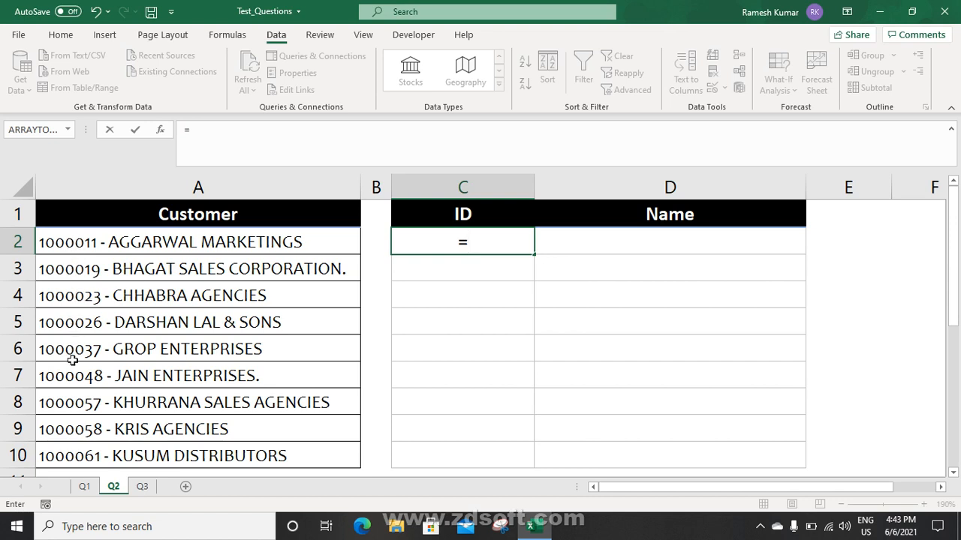
type("le")
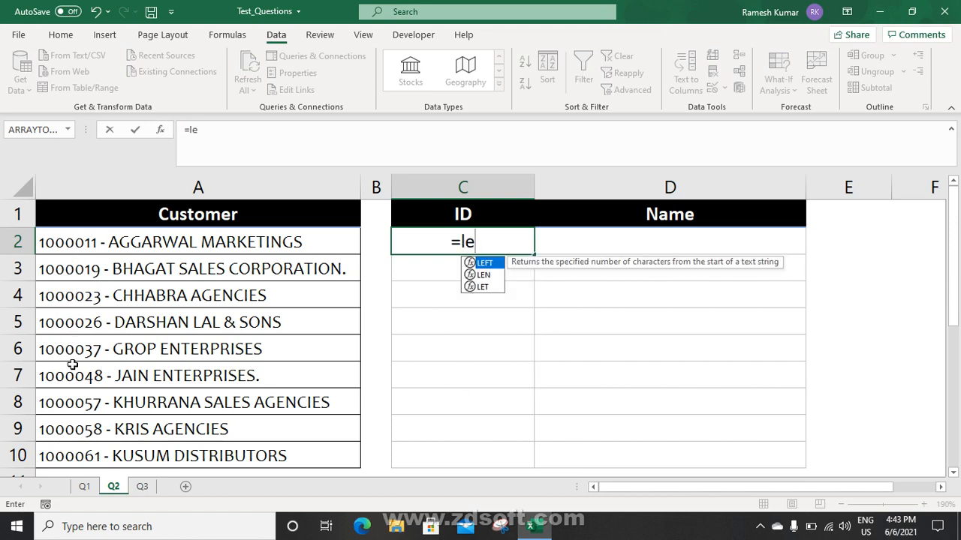
key("Tab")
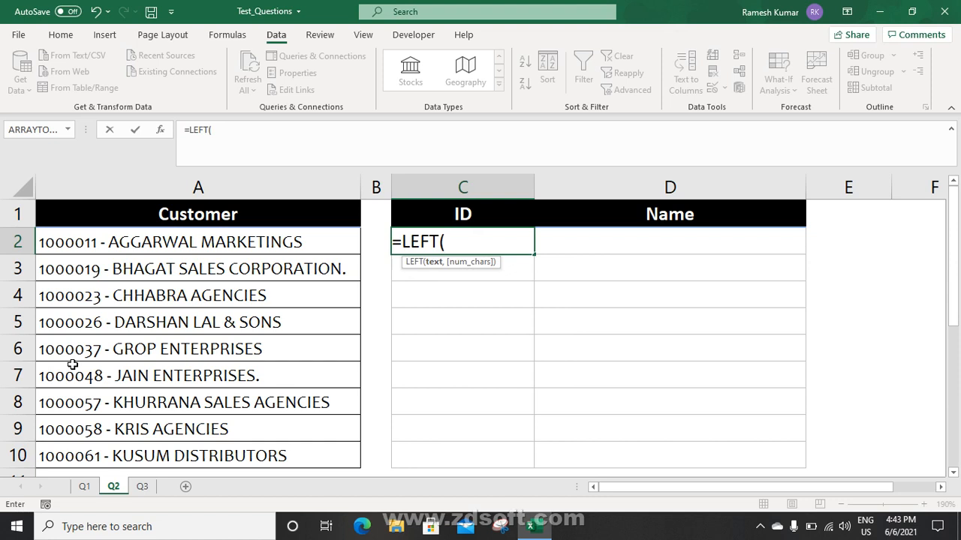
left_click(111, 241)
type(",")
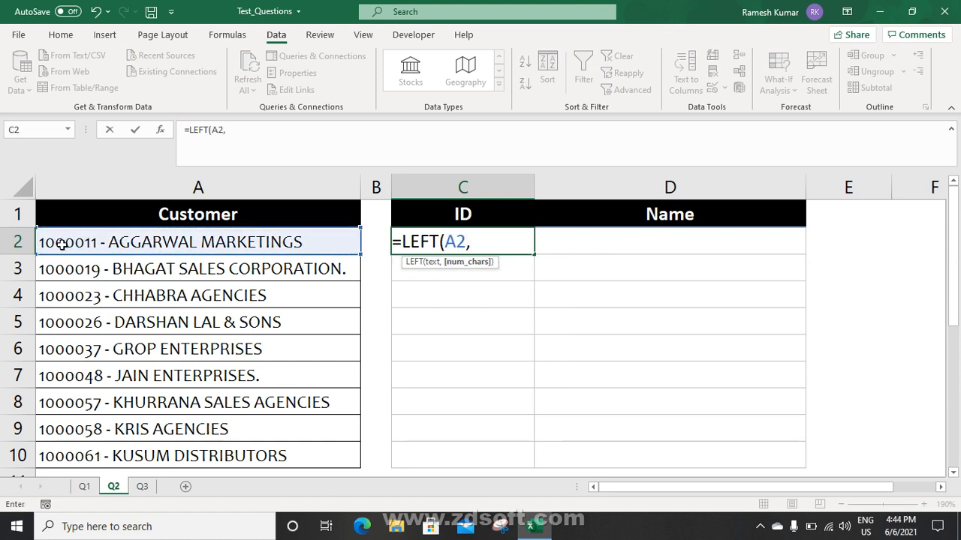
type("8")
key("ctrl+Return")
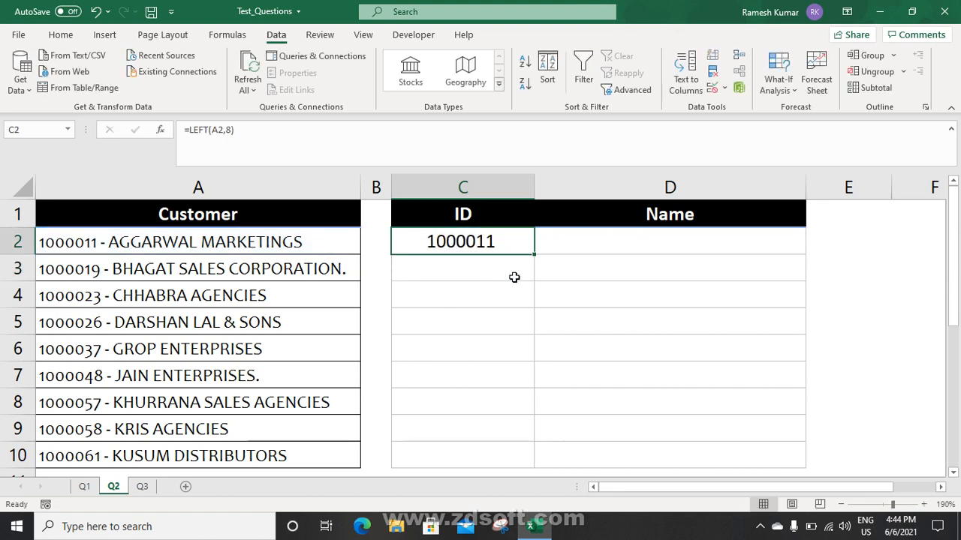
Copy the ID formula down through C10
left_click(532, 254)
left_click_drag(536, 258, 519, 458)
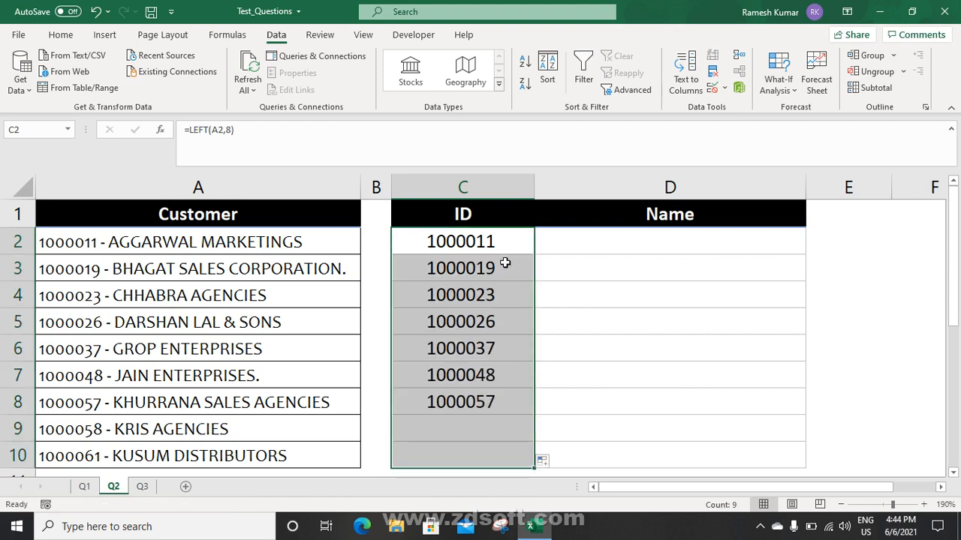
left_click(499, 243)
left_click(87, 239)
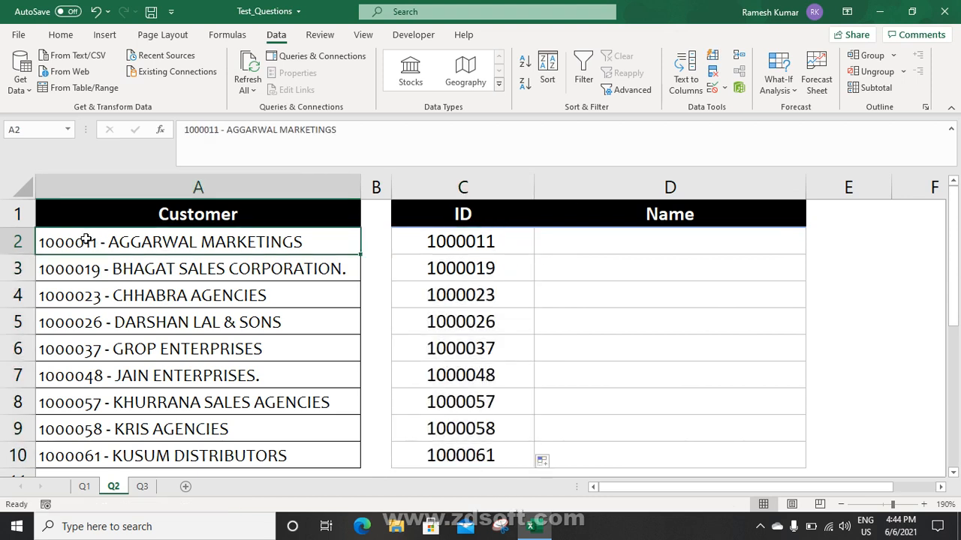
left_click(219, 135)
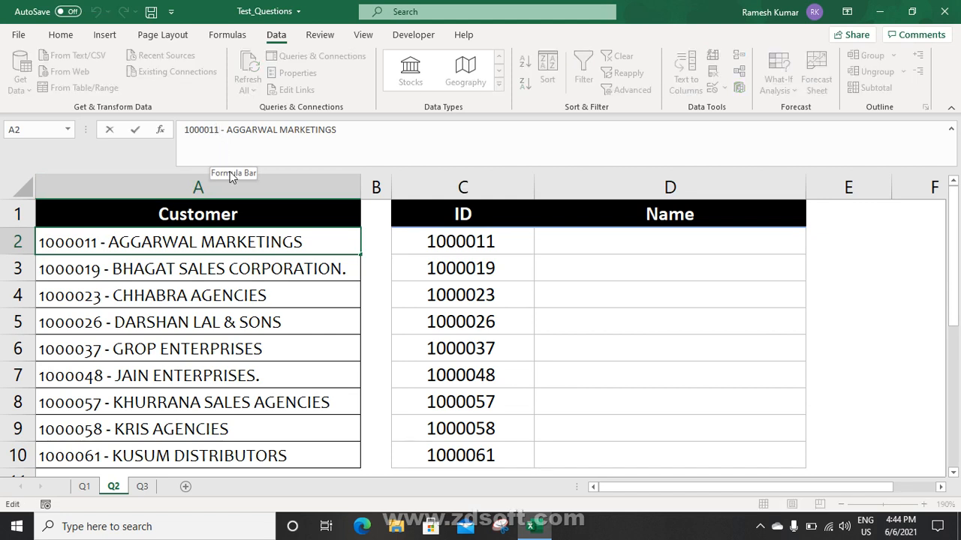
type("56")
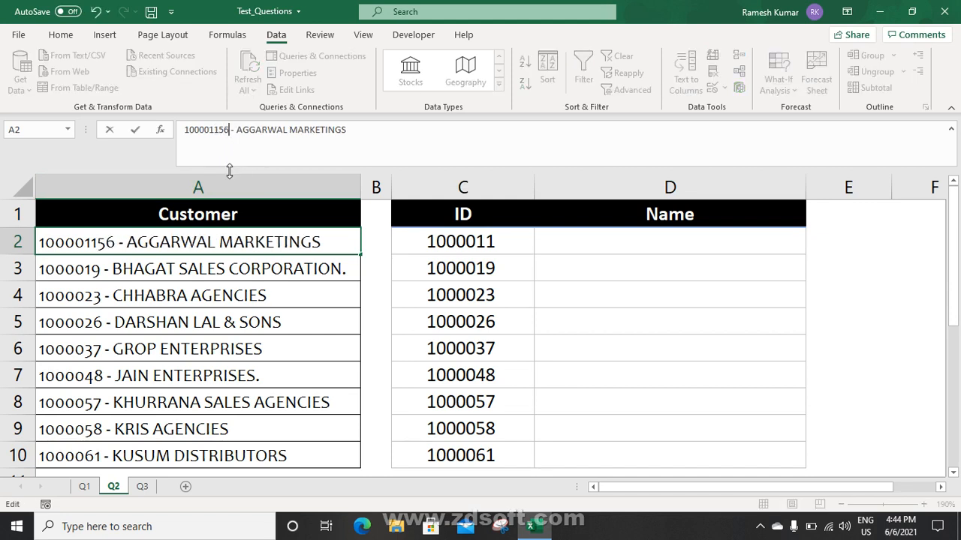
key("Return")
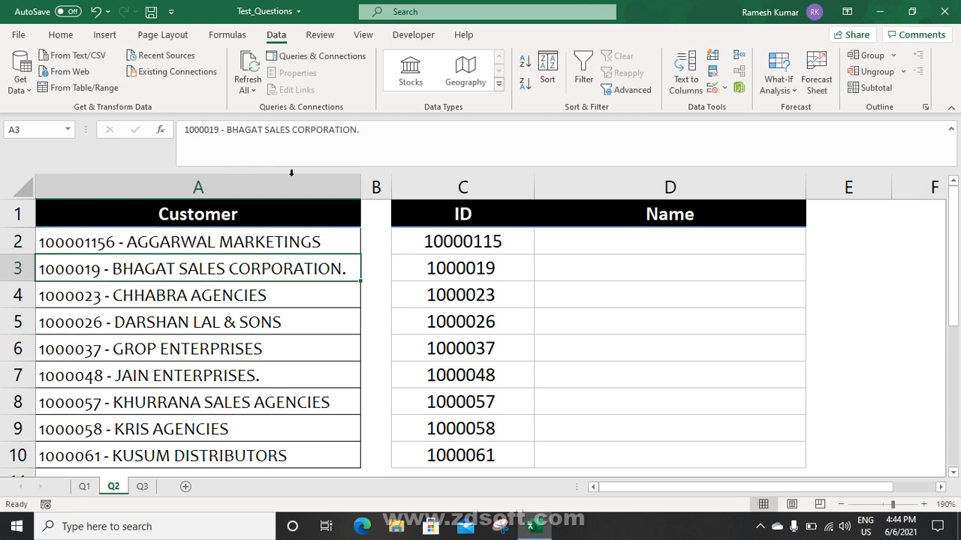
left_click(468, 235)
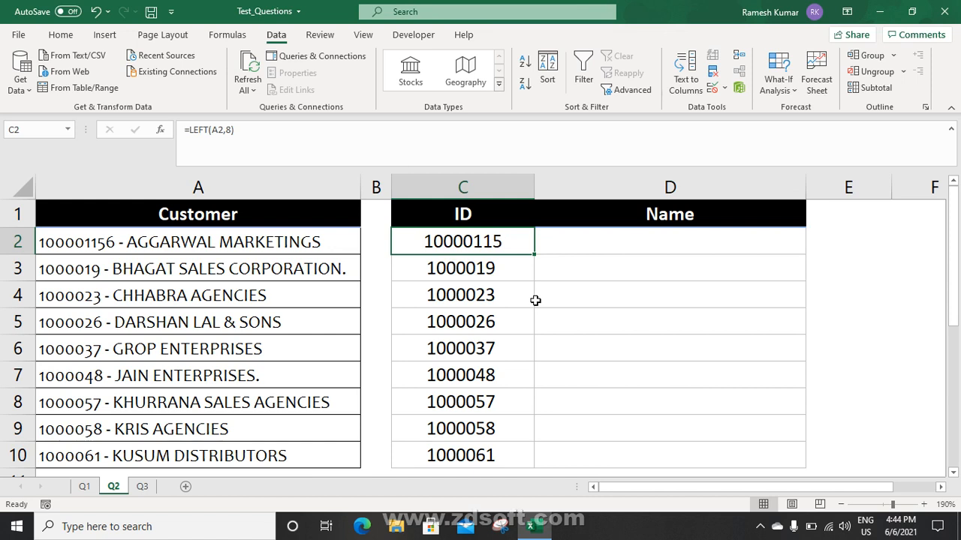
key("ctrl+z")
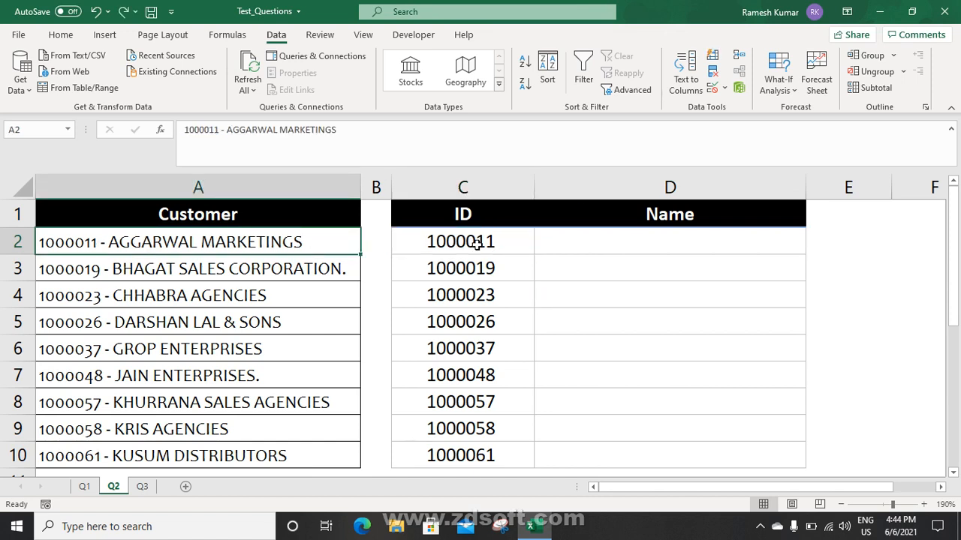
left_click(477, 245)
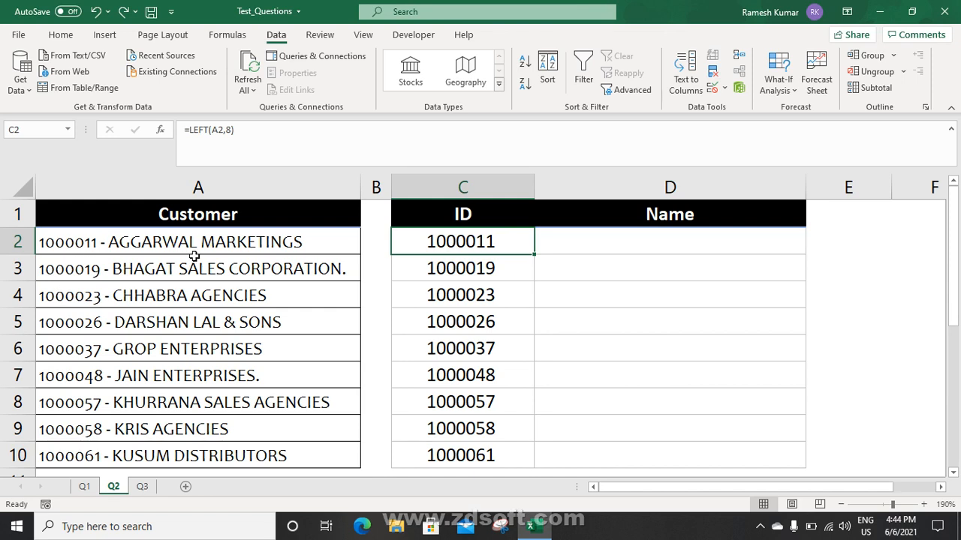
Change C2's formula to =LEFT(A2,FIND("-",A2,1)-1) so it takes everything before the hyphen
left_click(231, 129)
key("BackSpace")
type("fin")
key("Tab")
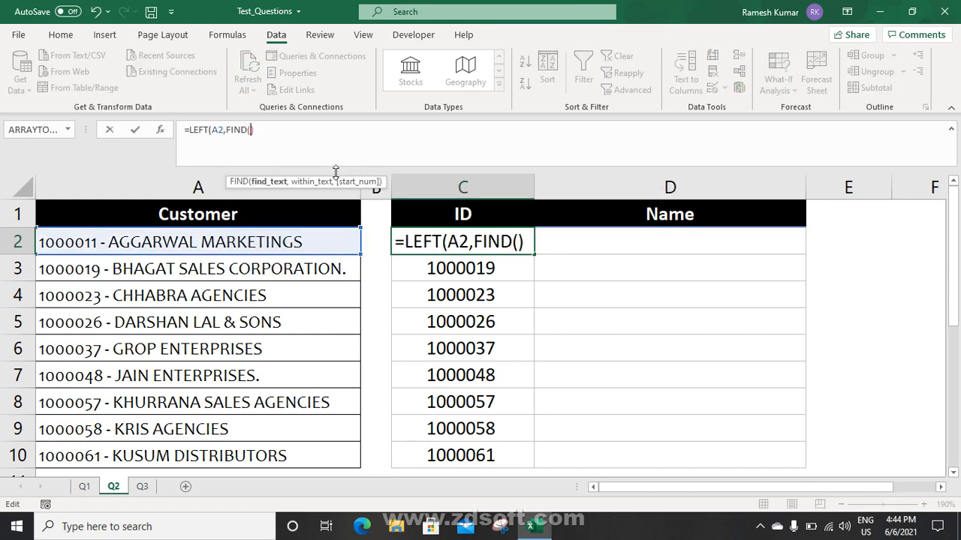
type("\"")
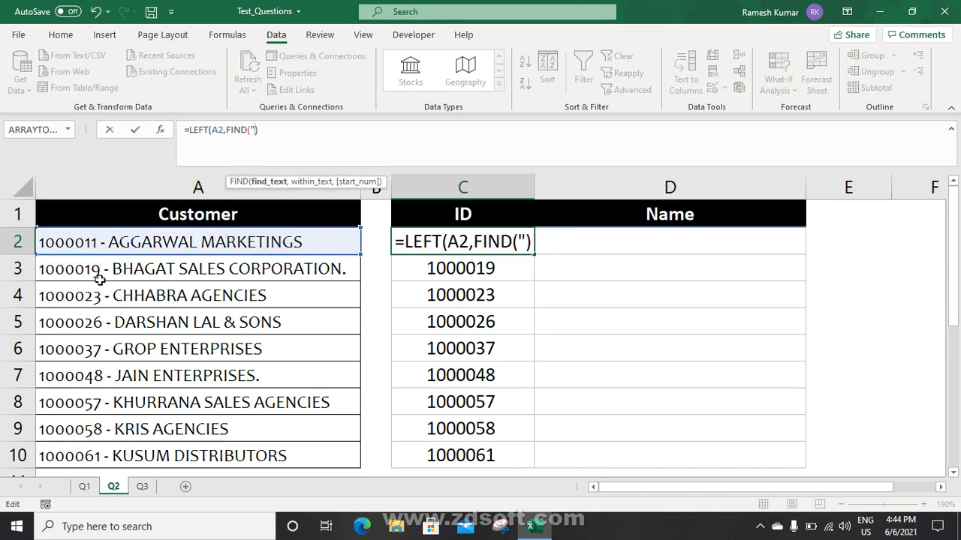
type("-\",")
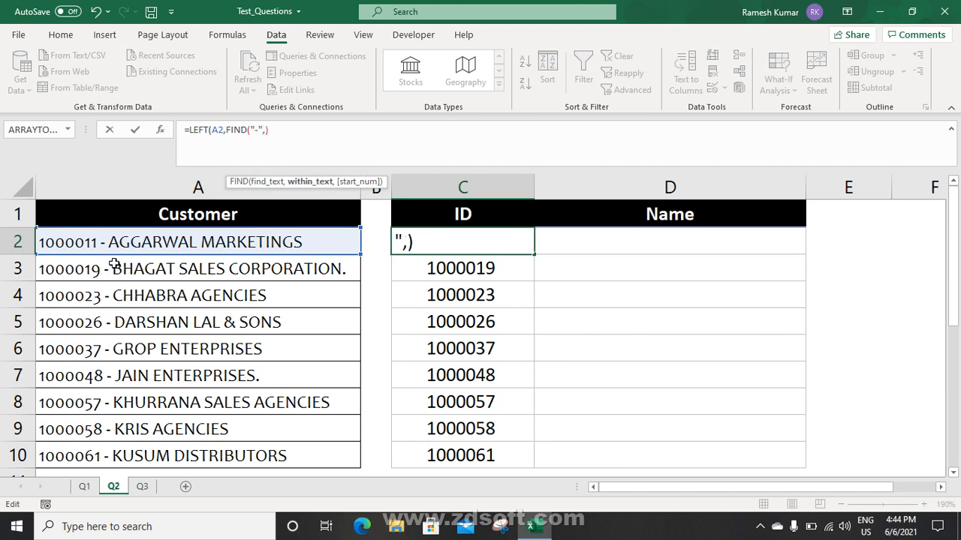
left_click(113, 241)
type(",1")
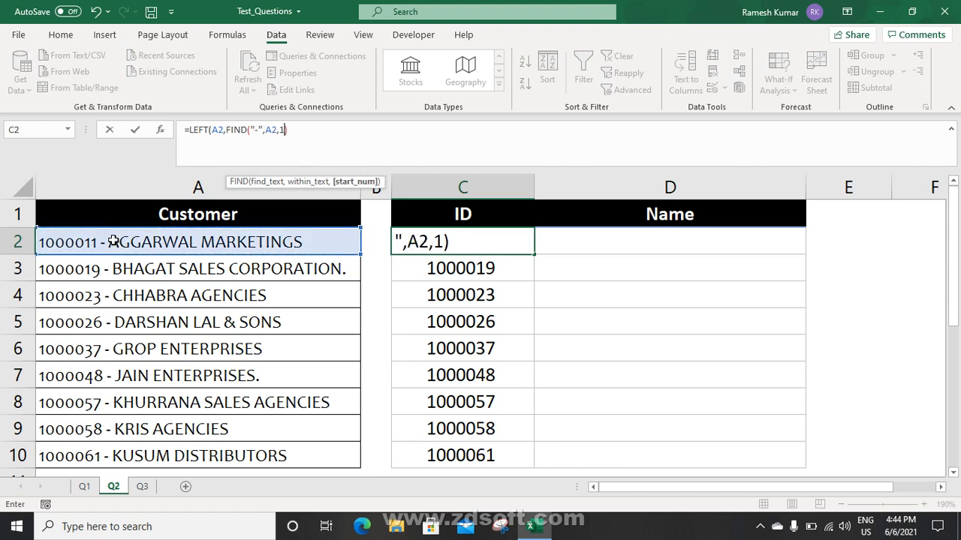
type(")-1)")
key("Return")
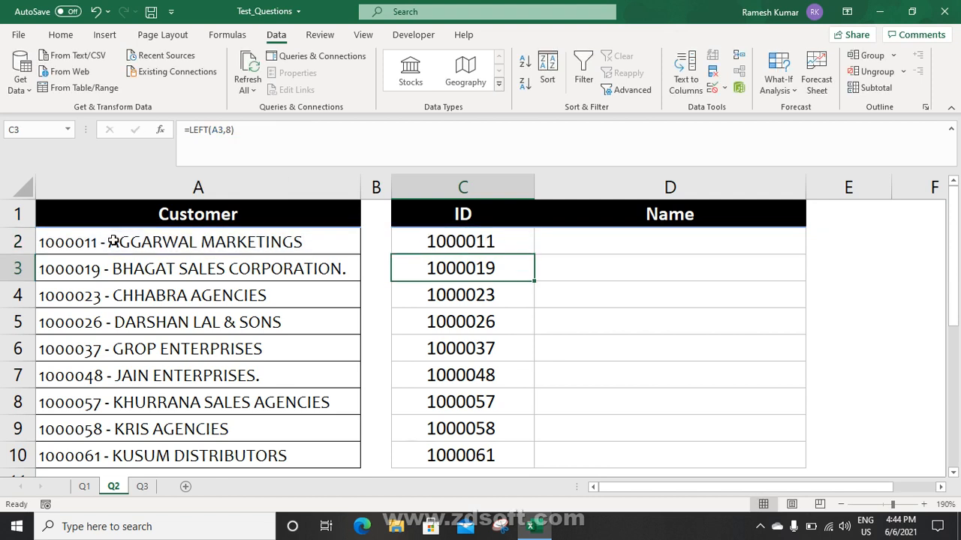
Review the FIND part of C2's formula without changes, then select D2
key("Up")
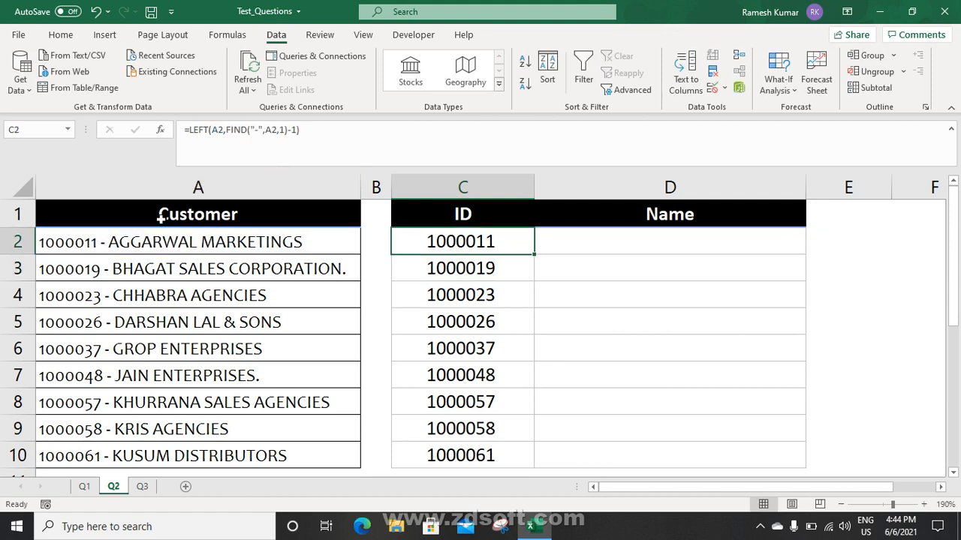
left_click(230, 130)
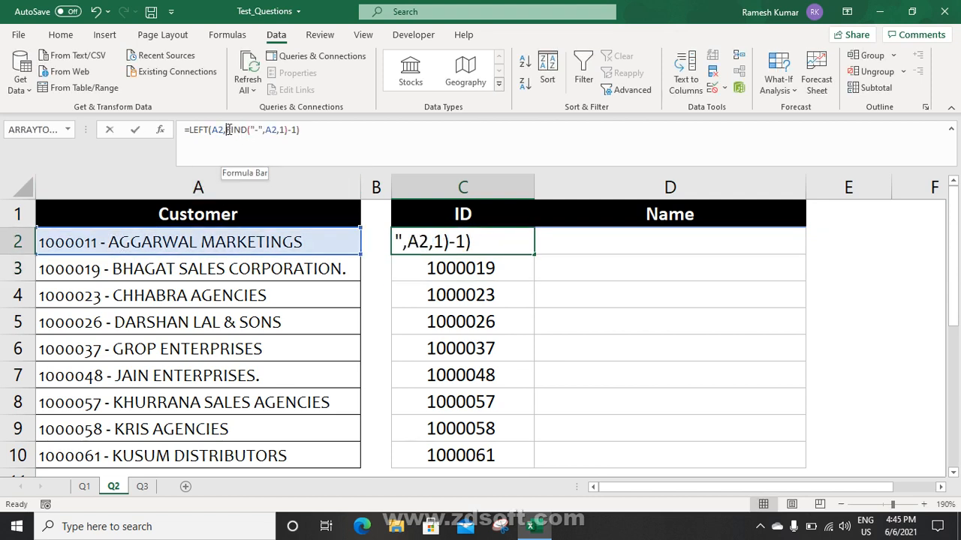
left_click_drag(226, 130, 289, 130)
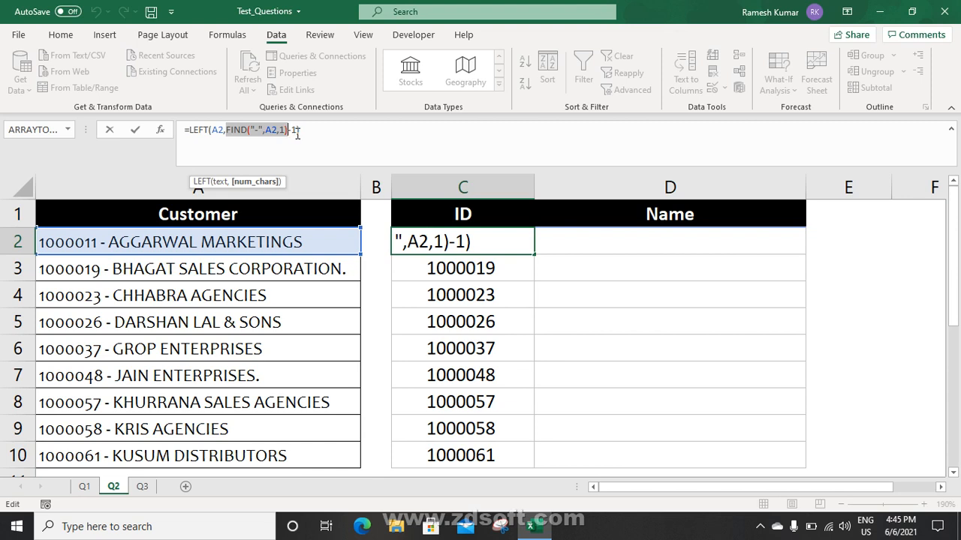
key("ctrl+Return")
left_click(586, 246)
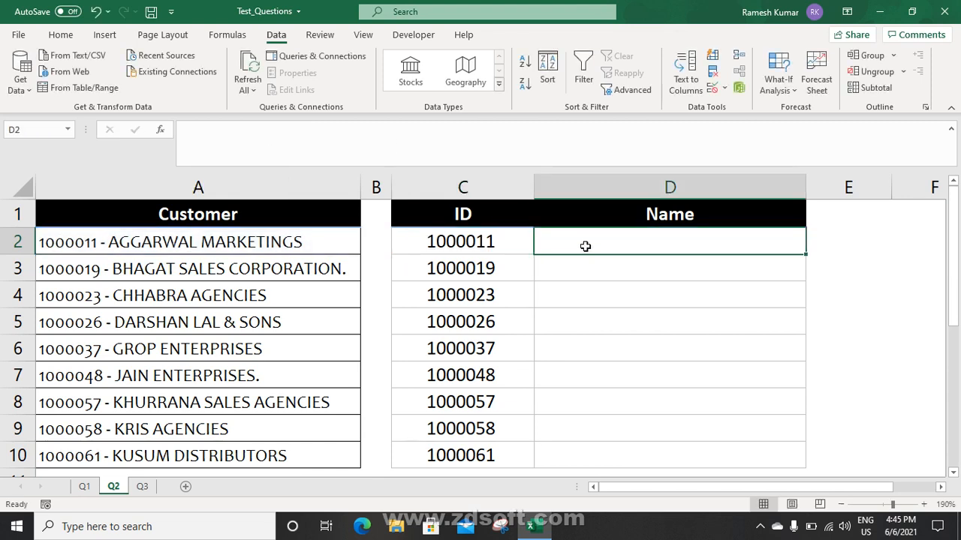
Enter =FIND("-",A2,1) in D2, returning the hyphen position 9
type("=FIND(\"-\",A2,1)")
key("ctrl+Return")
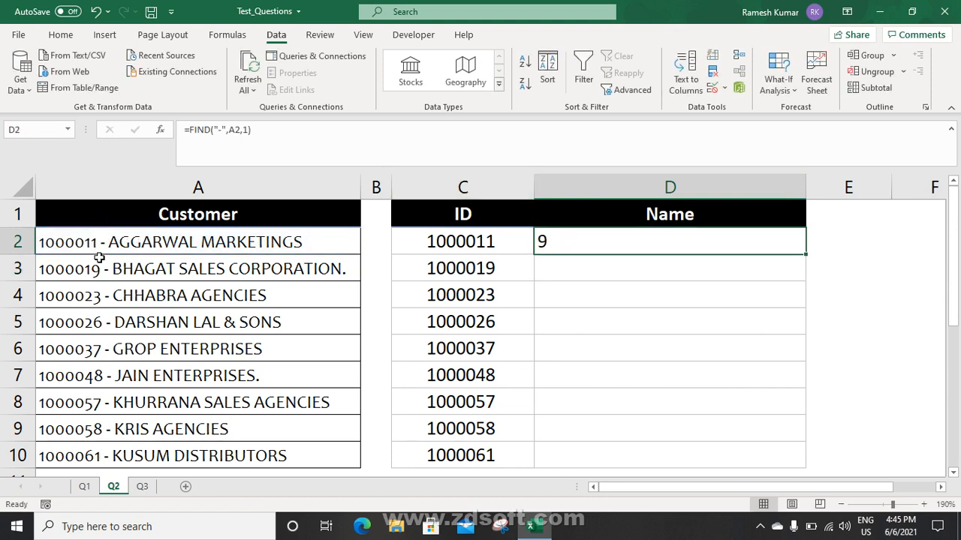
left_click(269, 135)
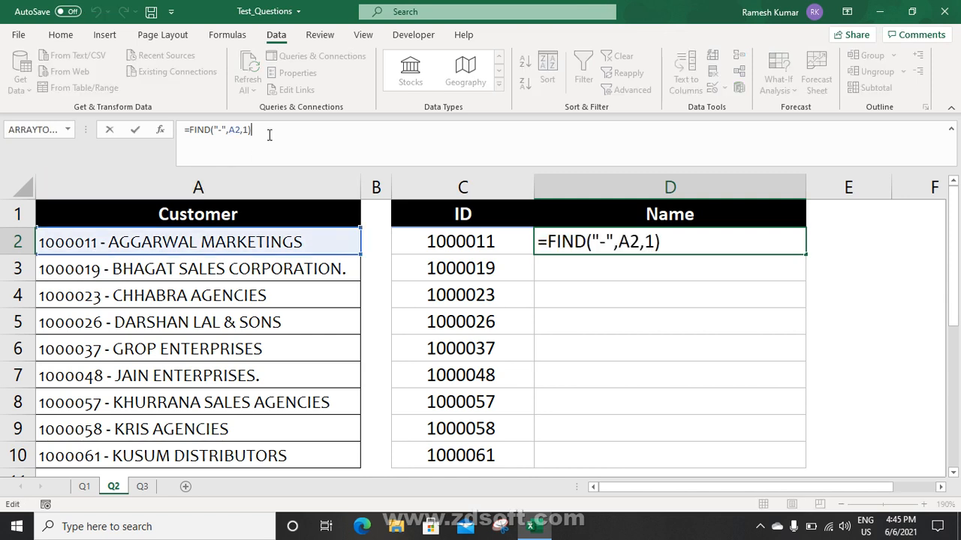
key("Escape")
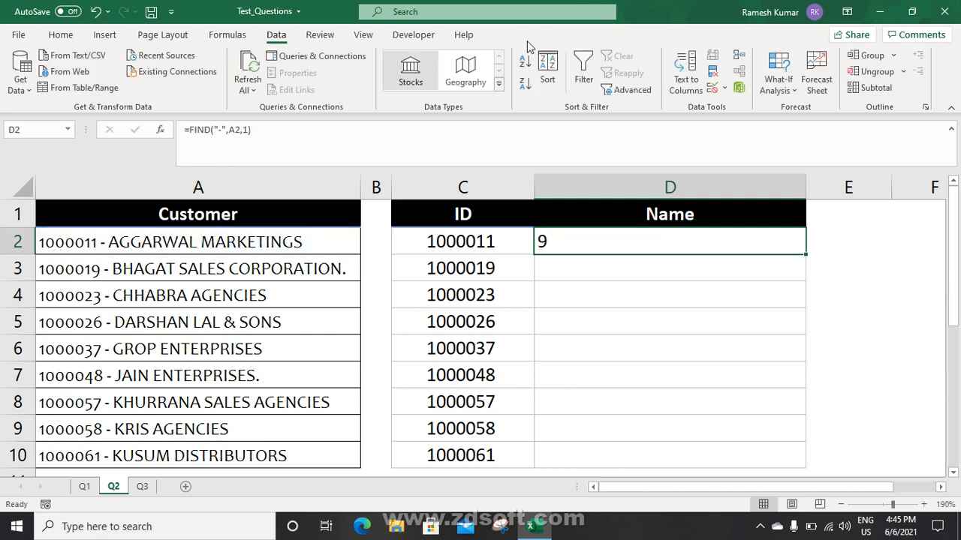
Inspect A2's customer text and D2's FIND formula without changing either
left_click(160, 242)
left_click(220, 143)
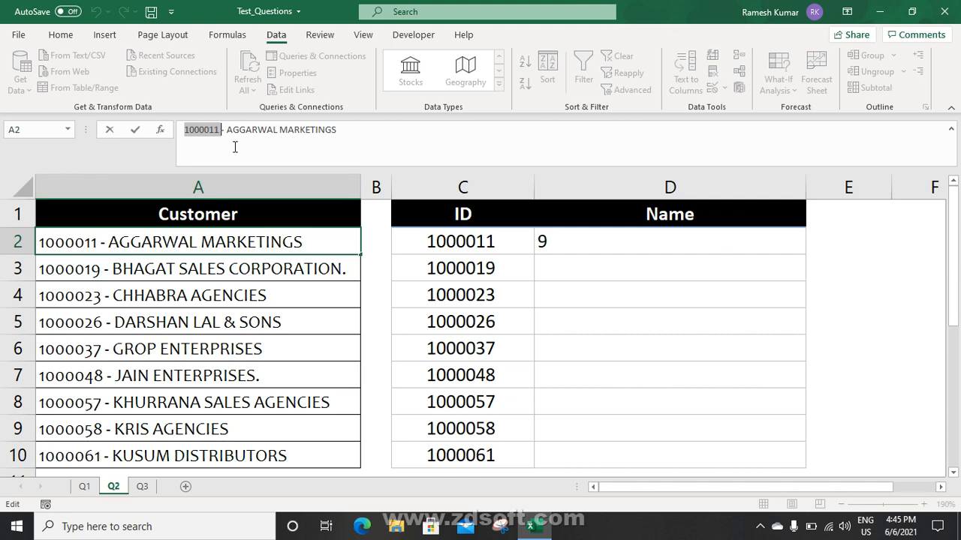
key("Left")
key("Escape")
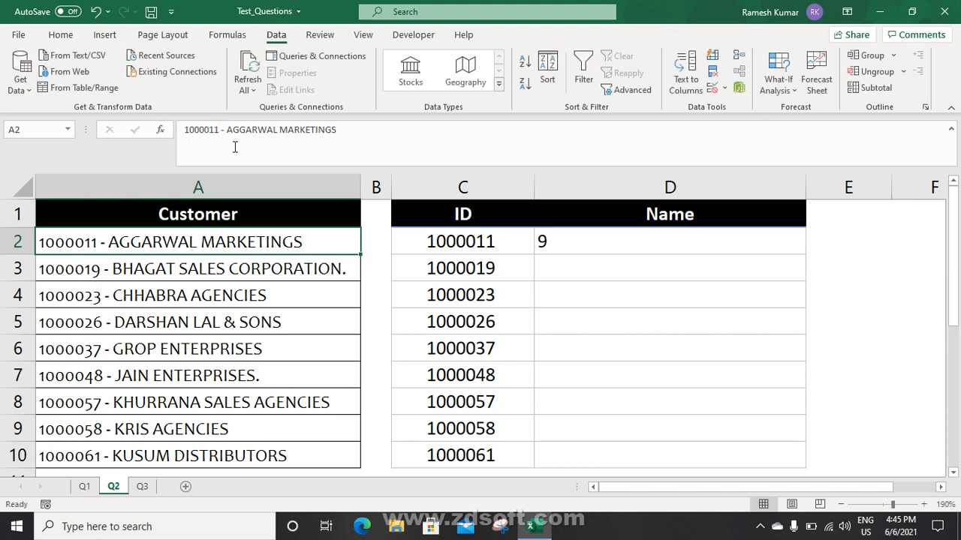
left_click(563, 237)
left_click(566, 244)
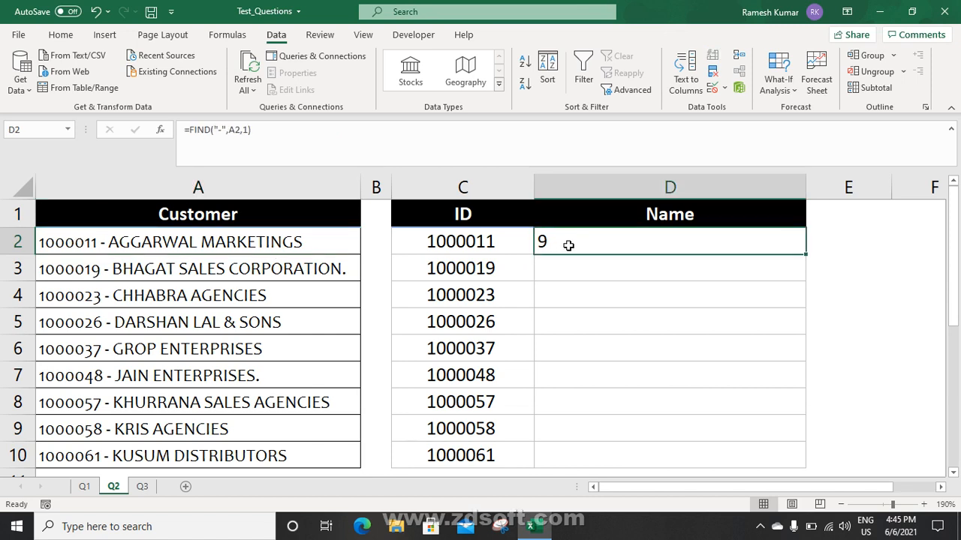
left_click(263, 129)
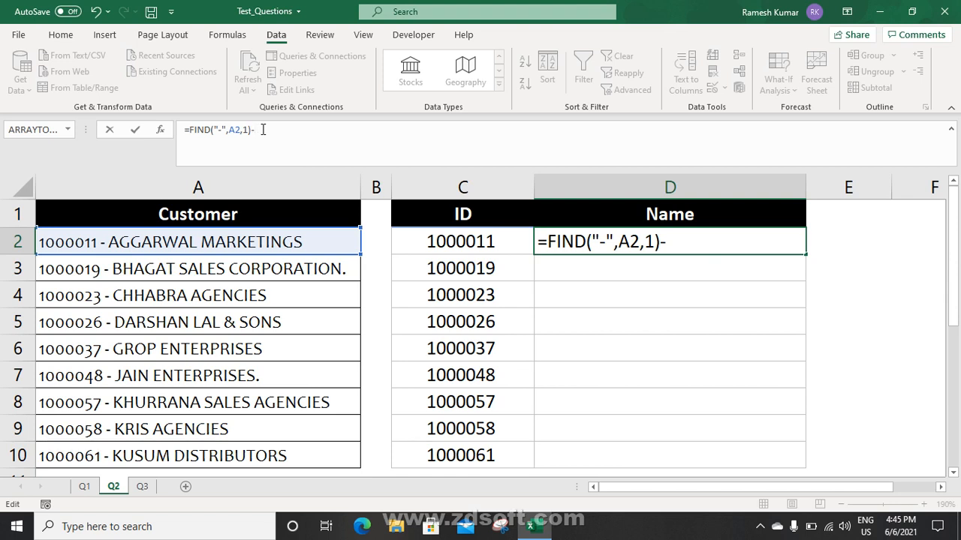
key("Escape")
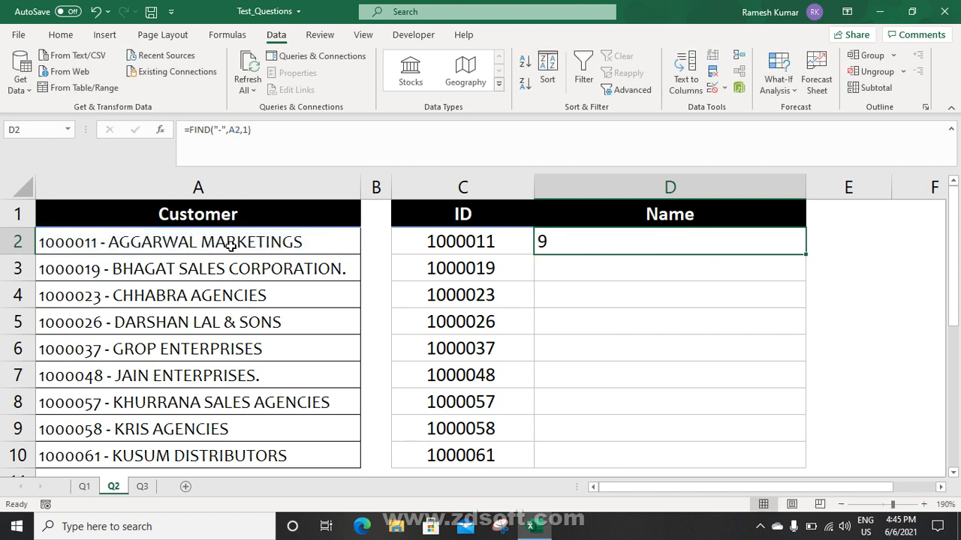
Examine the ID number 1000011 within A2's text, leaving it unchanged
left_click(67, 241)
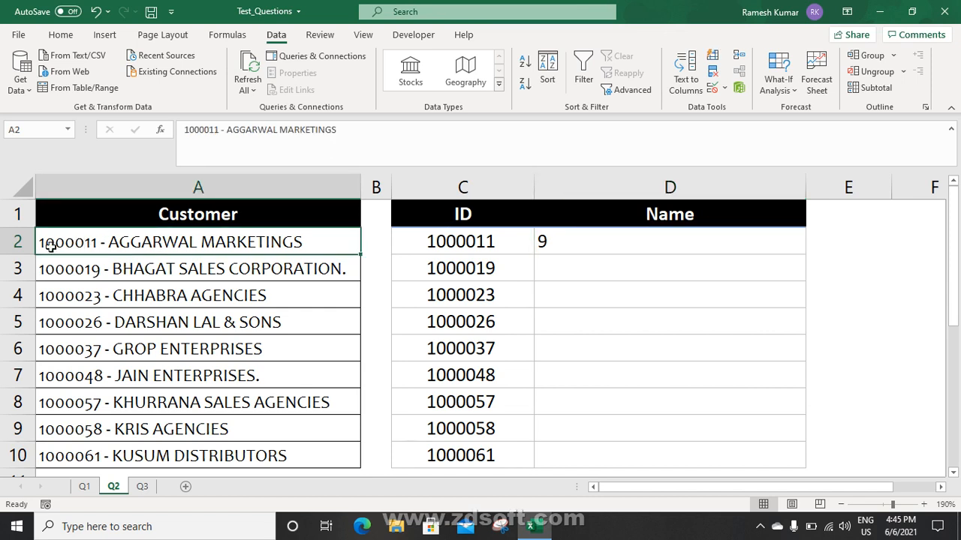
double_click(220, 129)
left_click(221, 130)
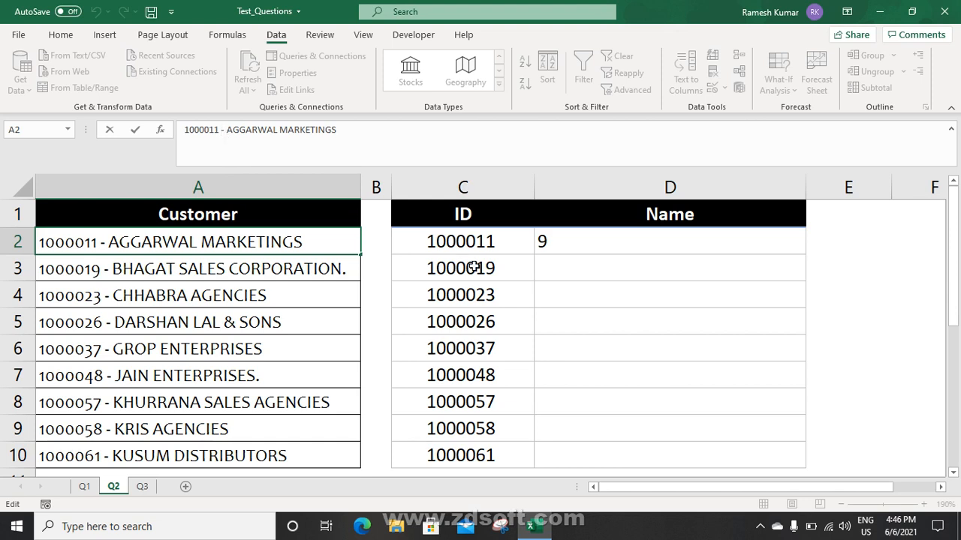
key("Escape")
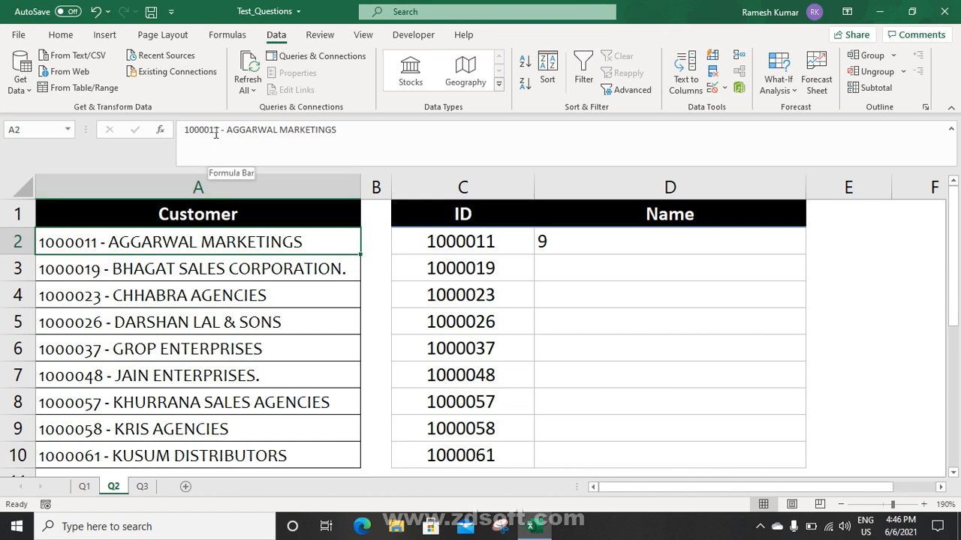
Delete the space between 1000019 and the hyphen in A3's customer entry
left_click(99, 272)
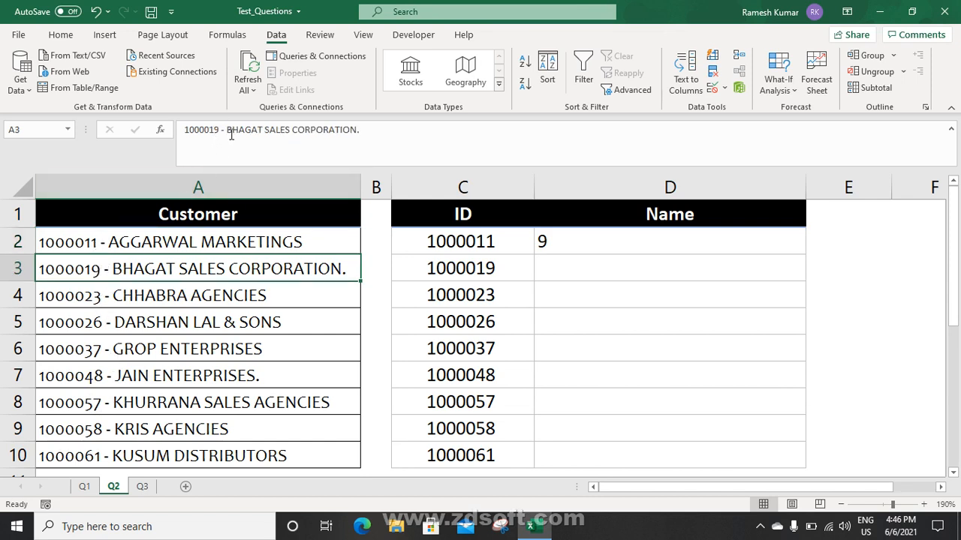
left_click(223, 129)
key("BackSpace")
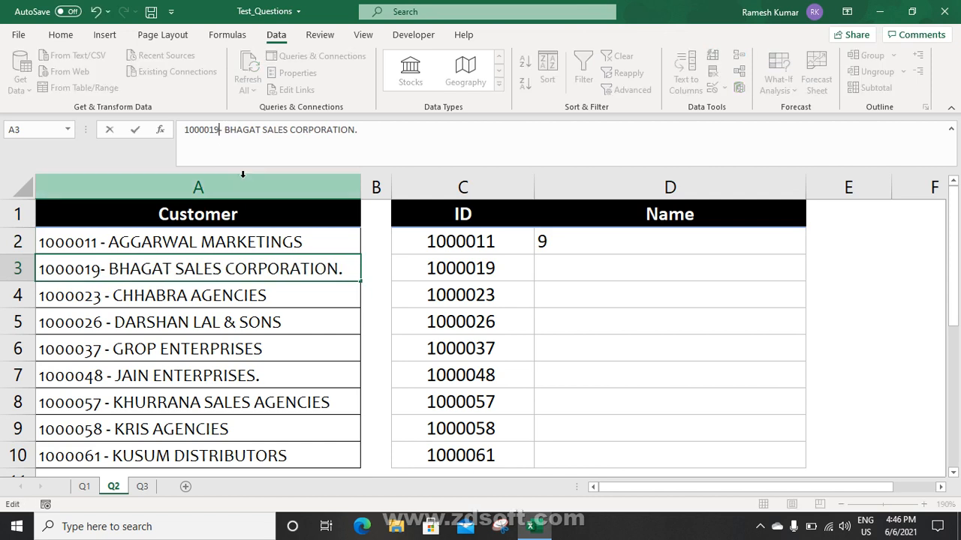
key("Return")
Copy the FIND formula into D3 to compare with D2, then delete it again
left_click(581, 270)
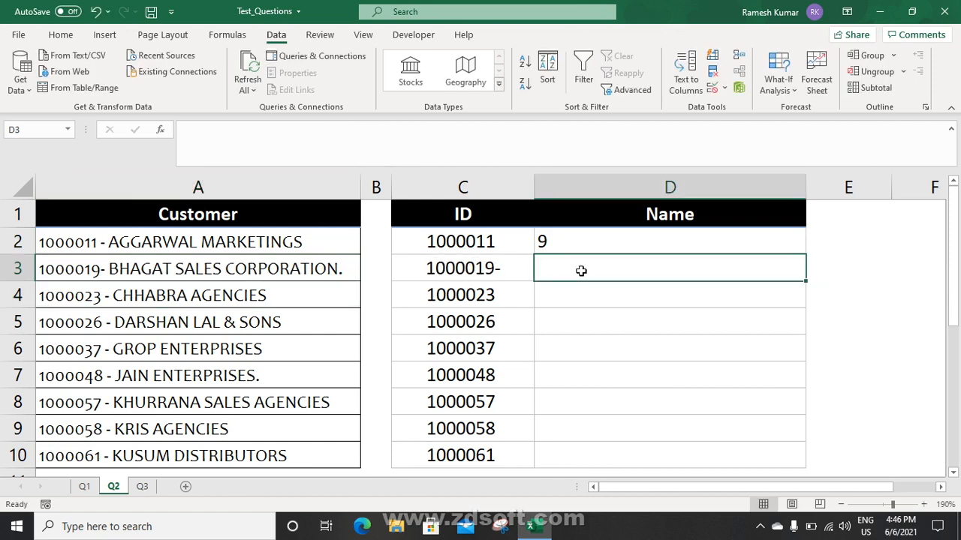
key("ctrl+d")
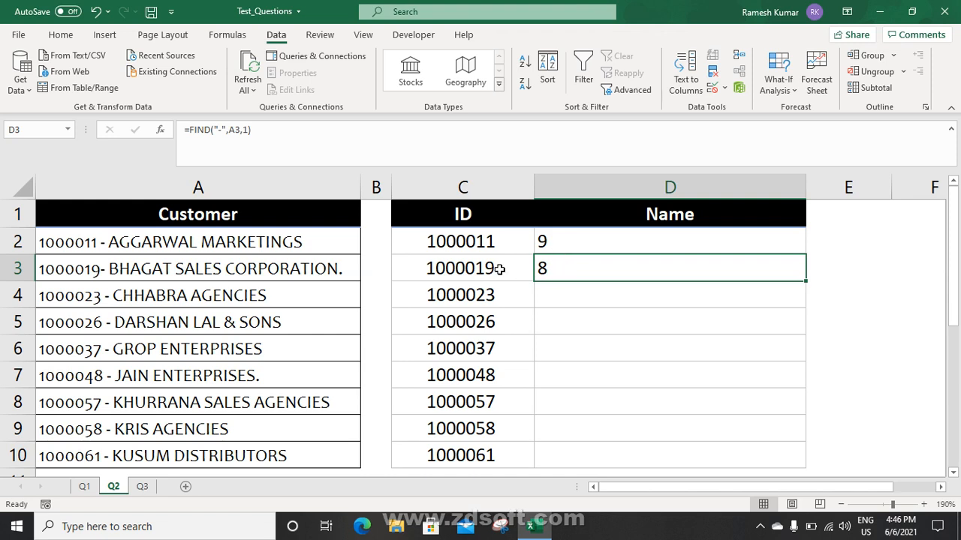
left_click(574, 241)
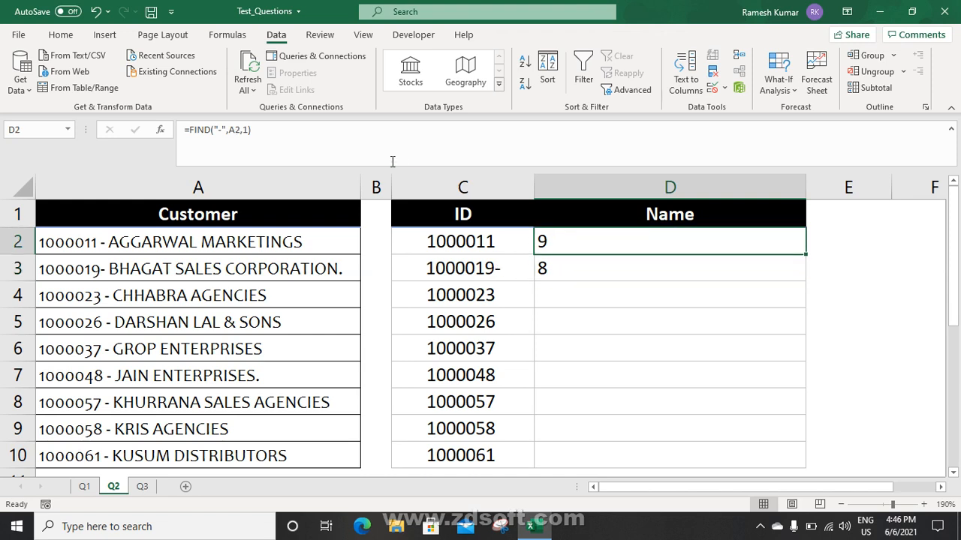
left_click(308, 133)
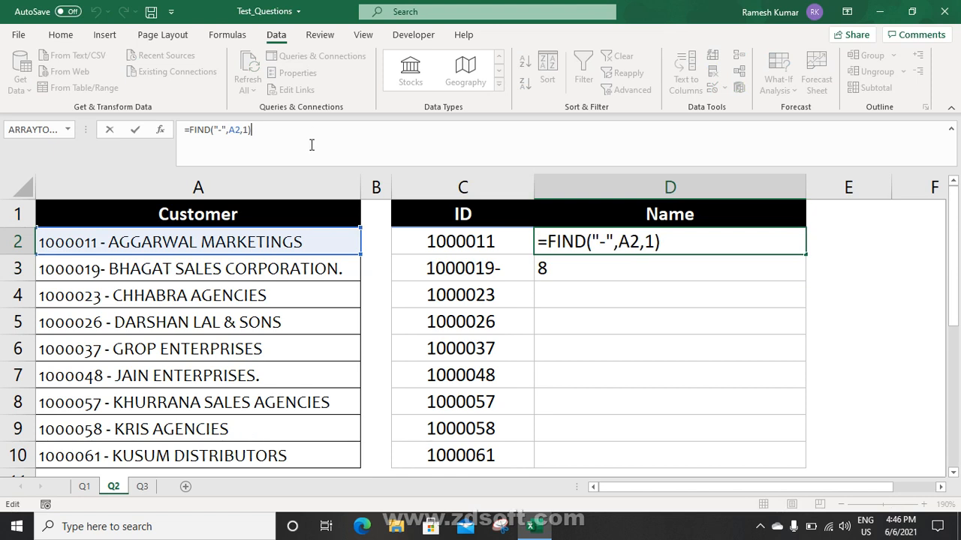
key("Return")
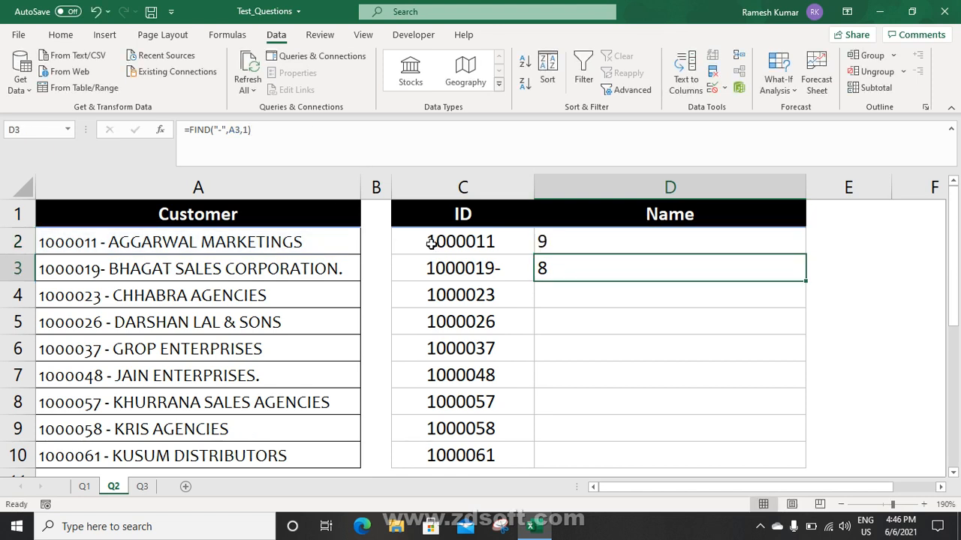
key("Delete")
left_click(578, 240)
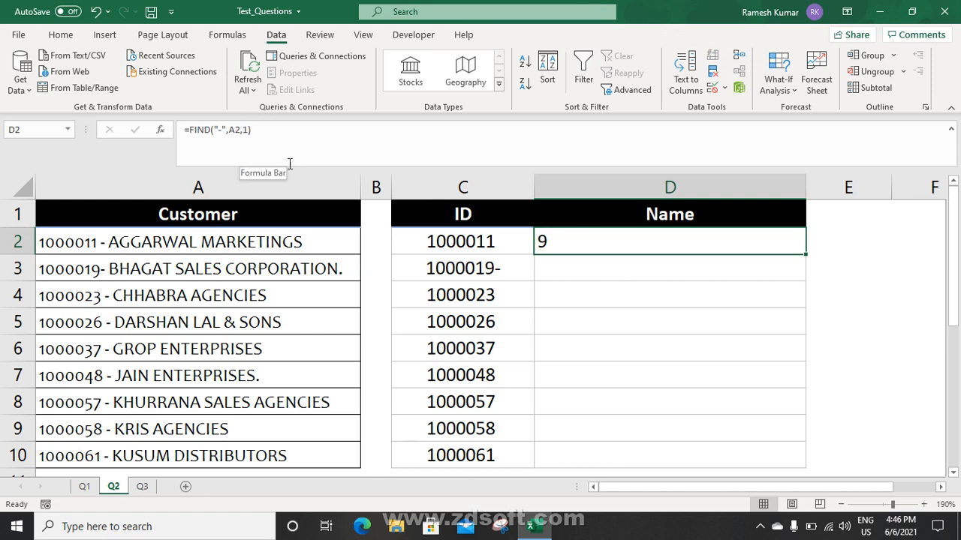
key("Left")
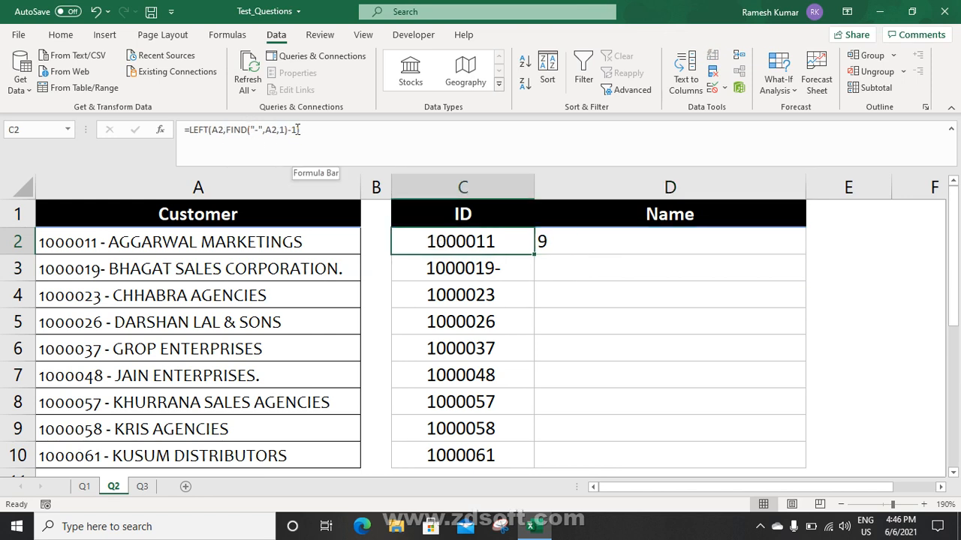
Replace D2's value with =LEN(C2) to measure the extracted ID's length
left_click_drag(298, 129, 246, 129)
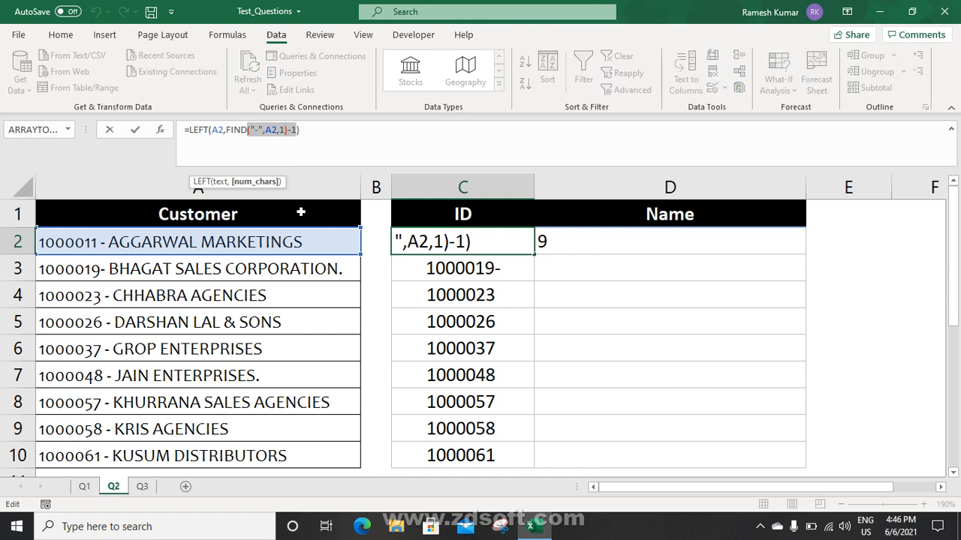
key("Escape")
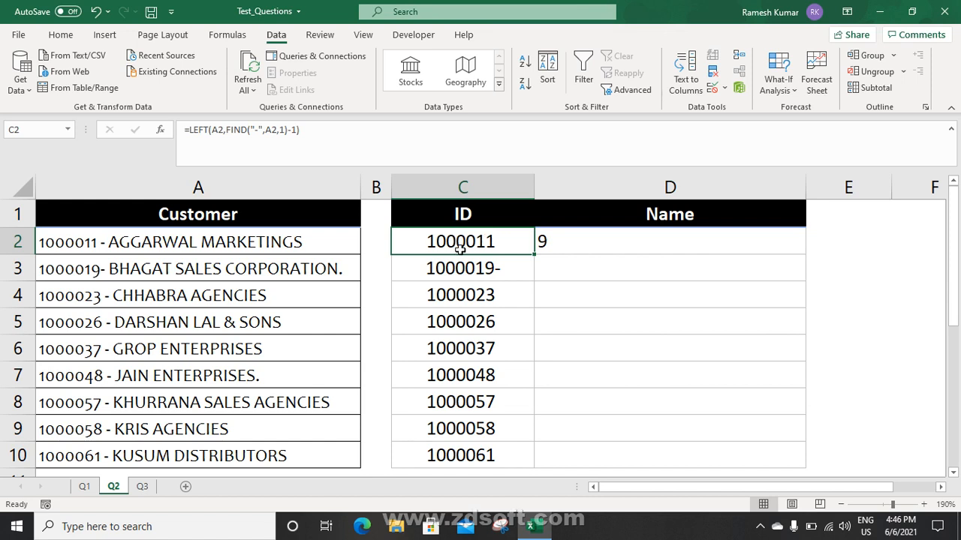
left_click(551, 243)
key("Delete")
type("=len")
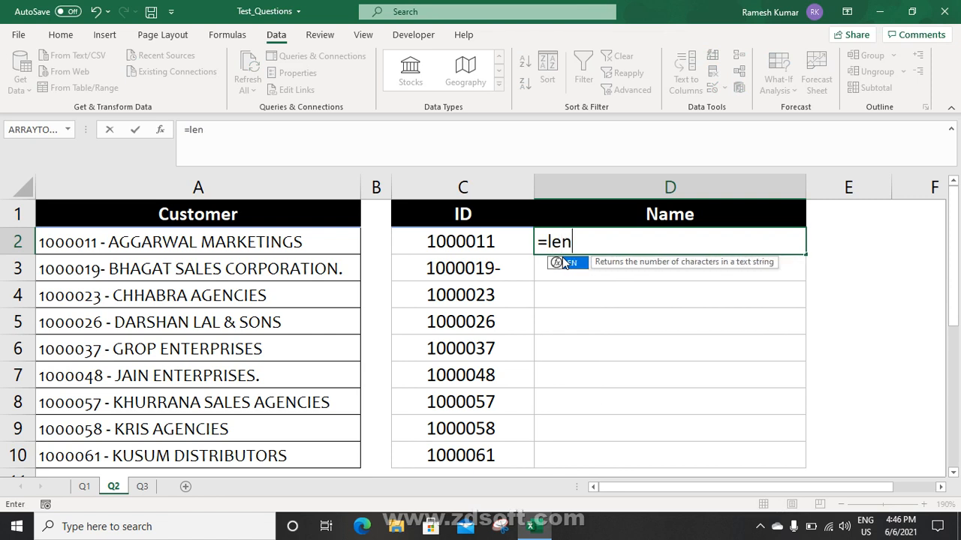
key("Tab")
type("c2")
key("Return")
key("Up")
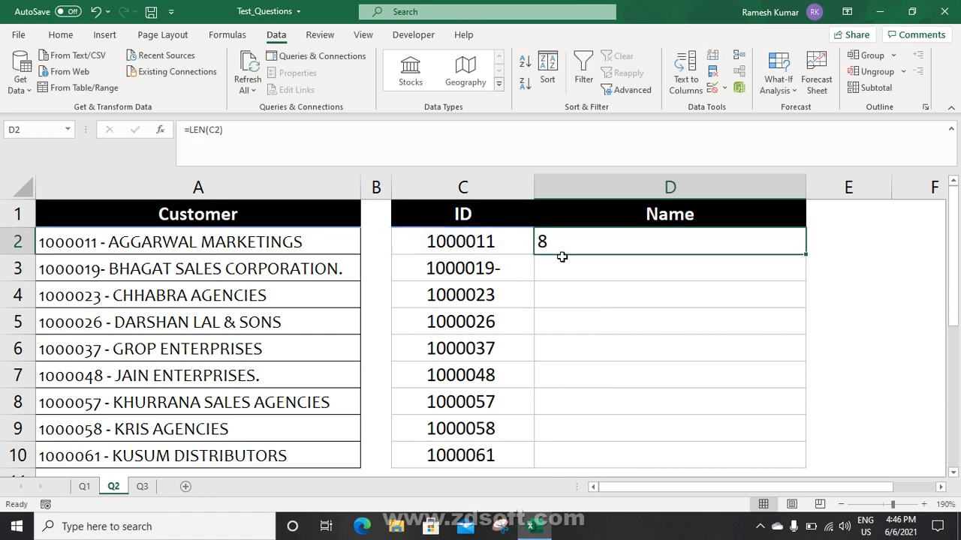
Examine the ID digits 1000011 in A2 and compare with C2's formula
left_click(56, 252)
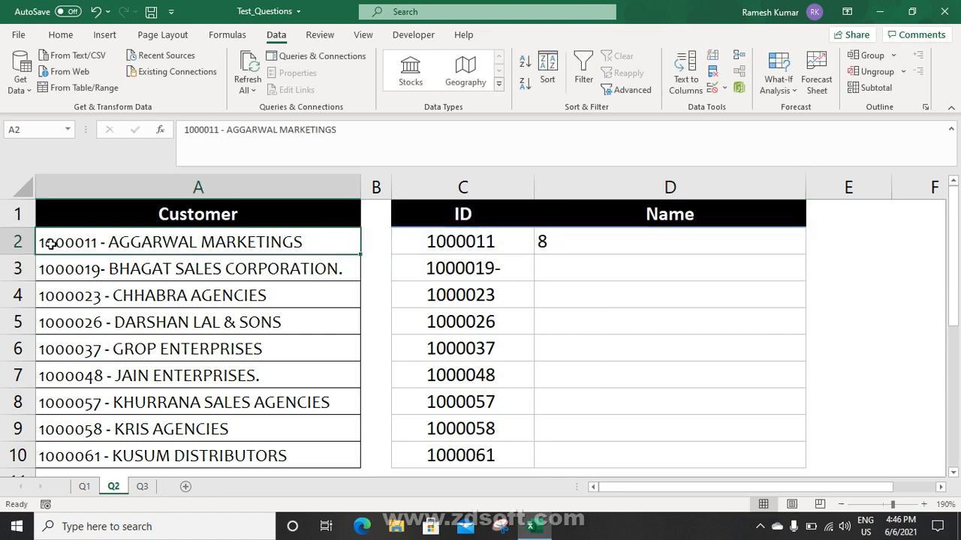
double_click(55, 241)
key("shift+Right")
key("shift+Right")
key("shift+Right")
key("shift+Right")
key("shift+Right")
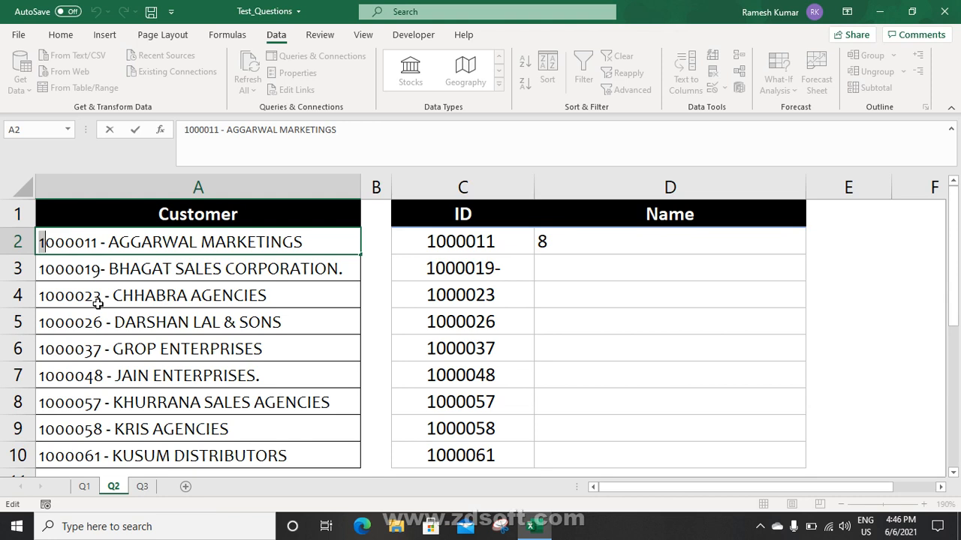
key("shift+Right")
key("shift+Right")
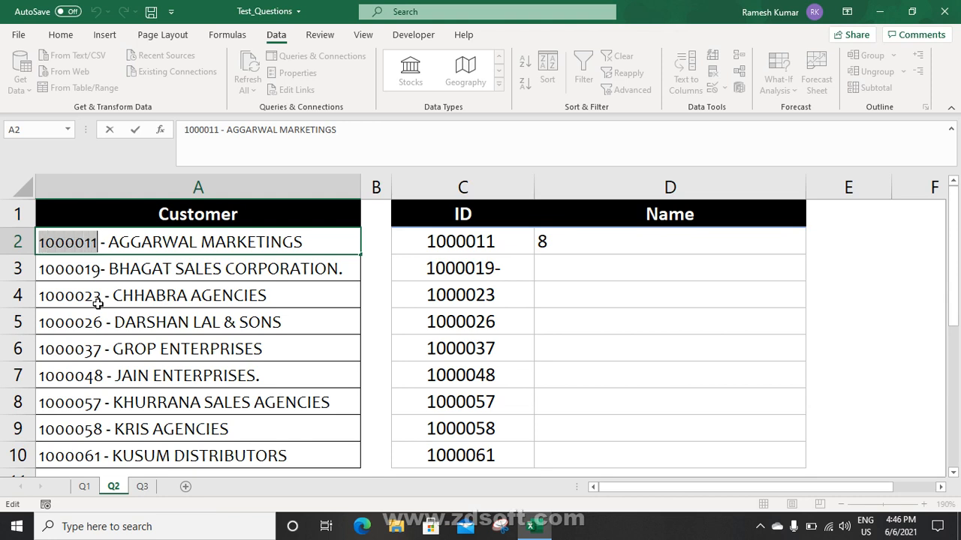
key("Escape")
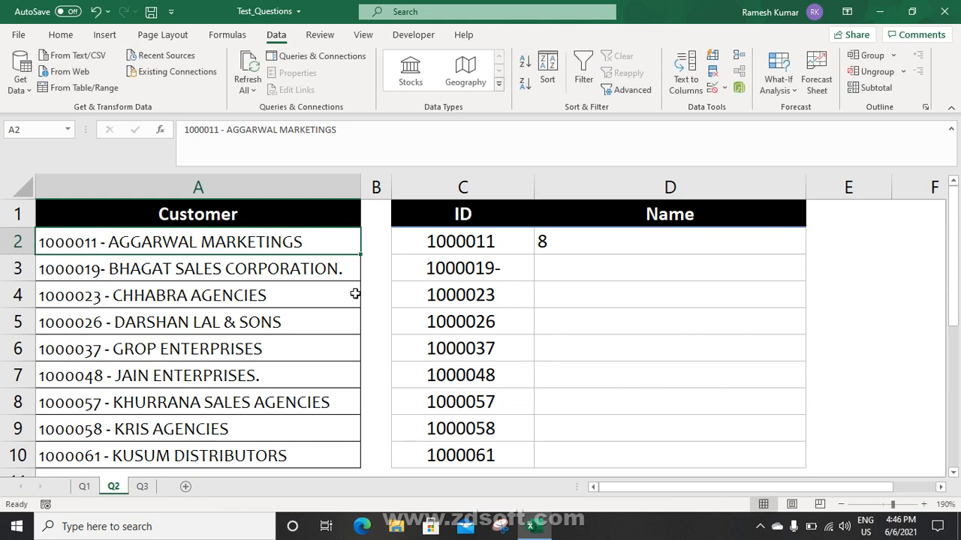
left_click(473, 244)
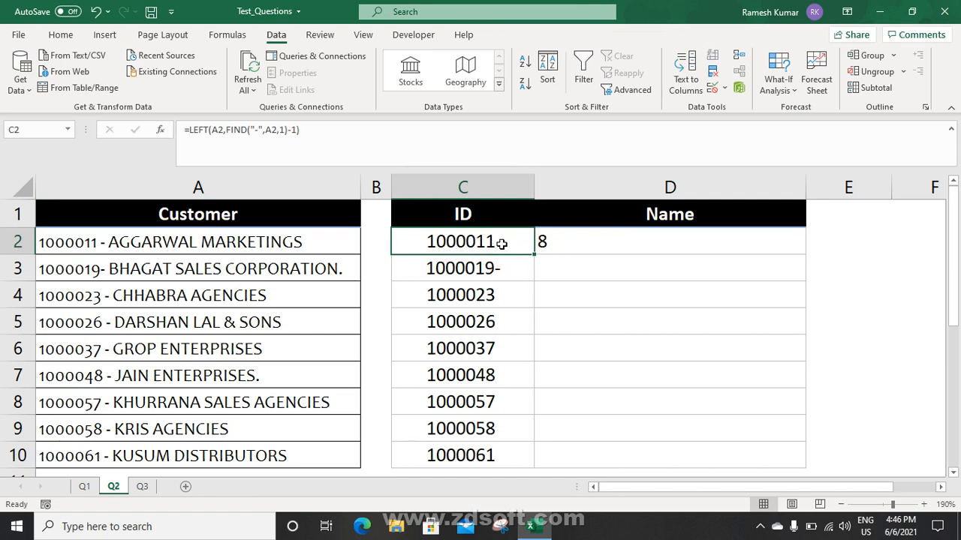
left_click(560, 241)
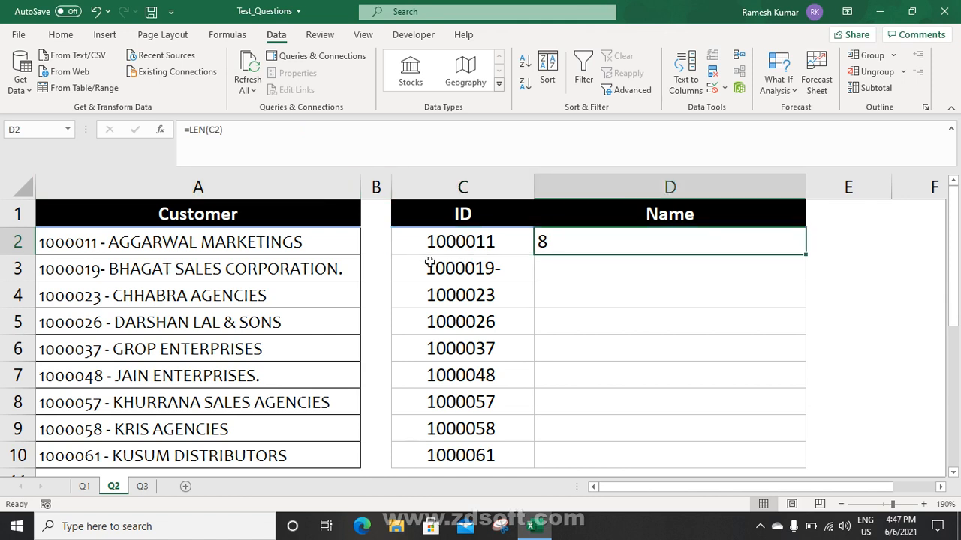
left_click(443, 242)
Wrap C2's ID formula in TRIM and fill it down C2:C10
key("F2")
left_click(187, 130)
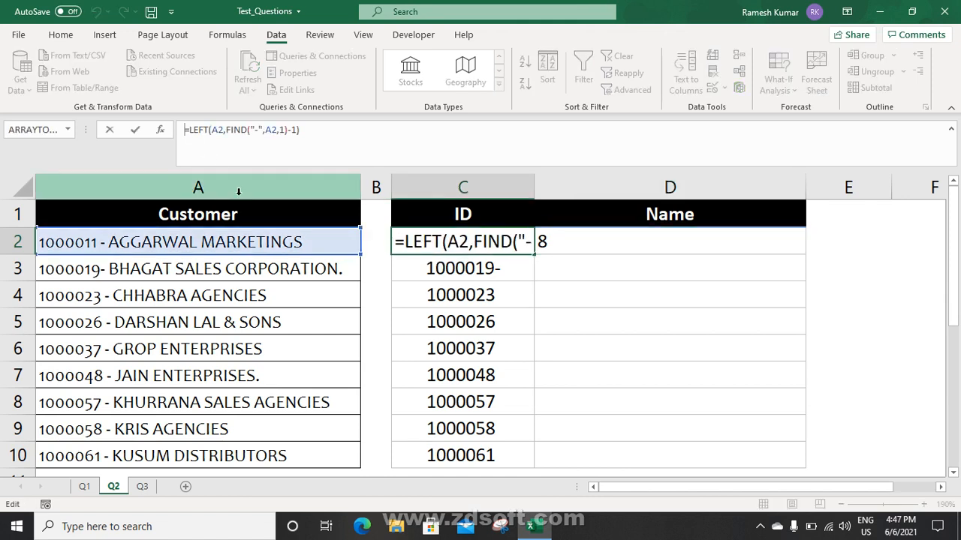
type("tr")
key("Down")
key("Down")
key("Tab")
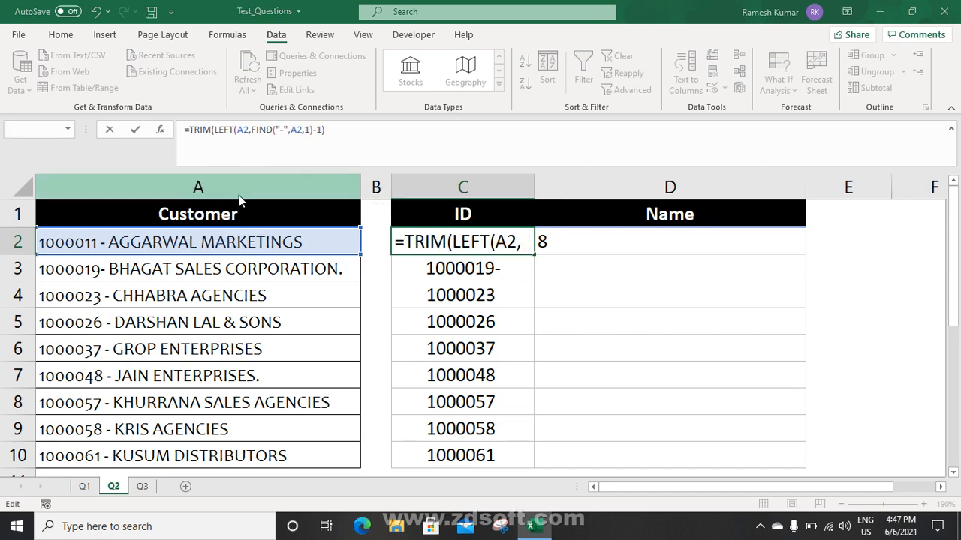
key("ctrl+Return")
key("ctrl+shift+Down")
key("ctrl+d")
key("Down")
key("Down")
key("Down")
key("Down")
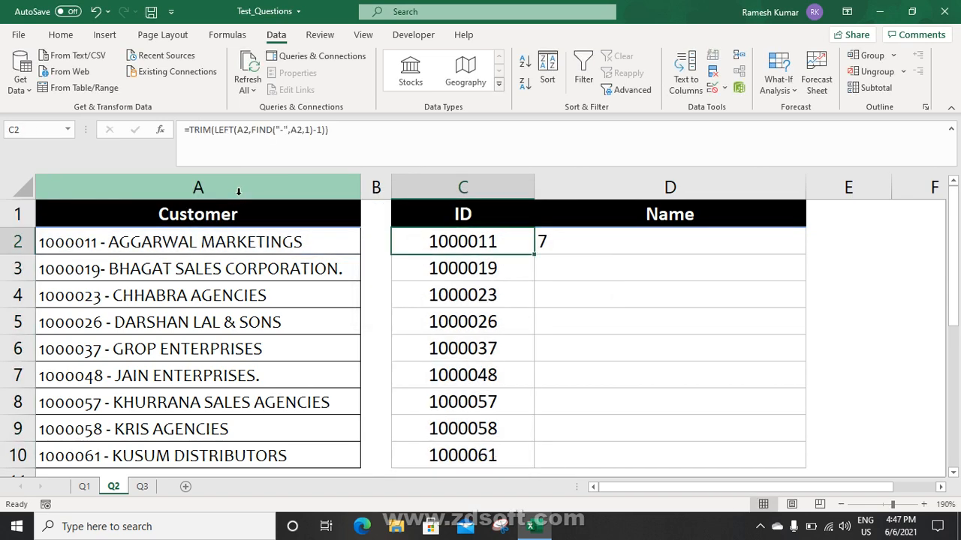
key("Down")
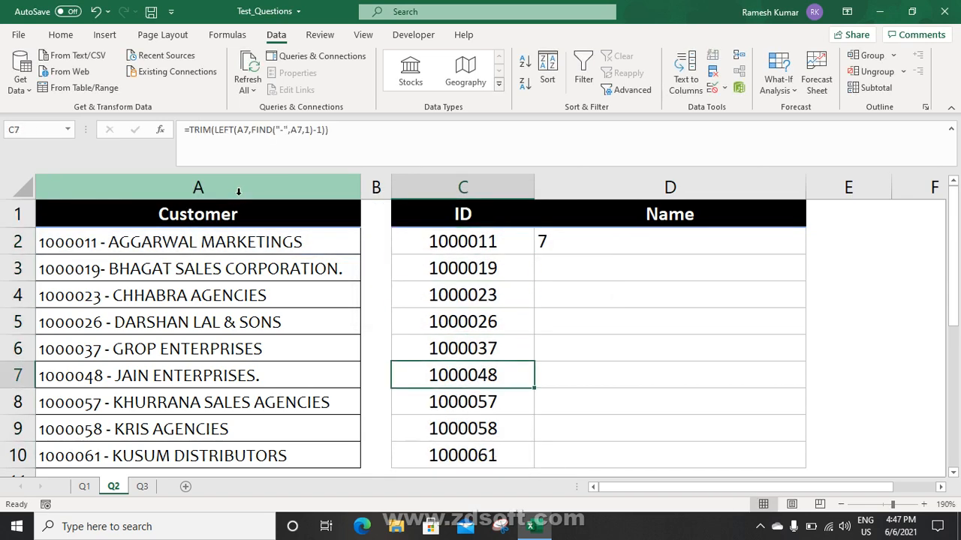
Replace D2's formula with =LEN(A2), giving 29
key("ctrl+Up")
key("Down")
key("Right")
key("Delete")
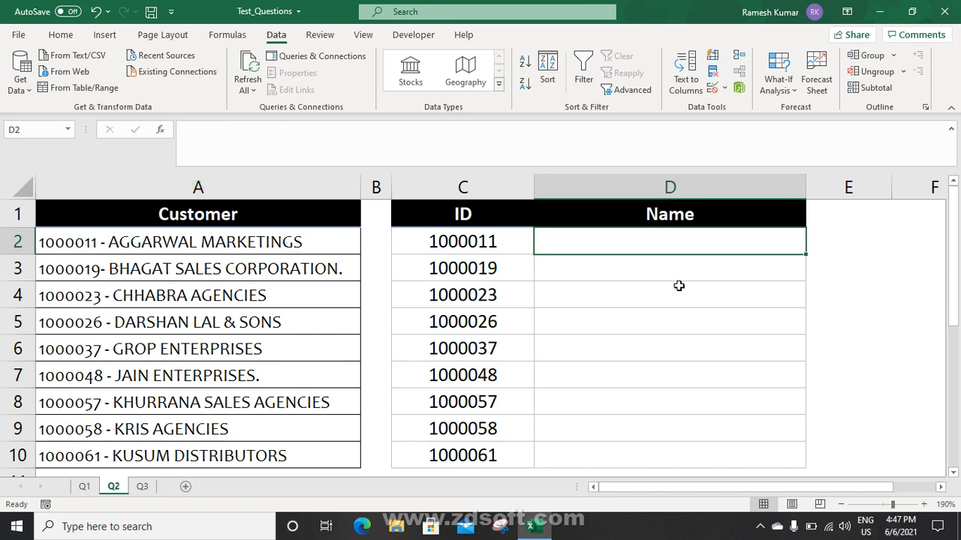
type("=len")
key("Tab")
key("Left")
key("Left")
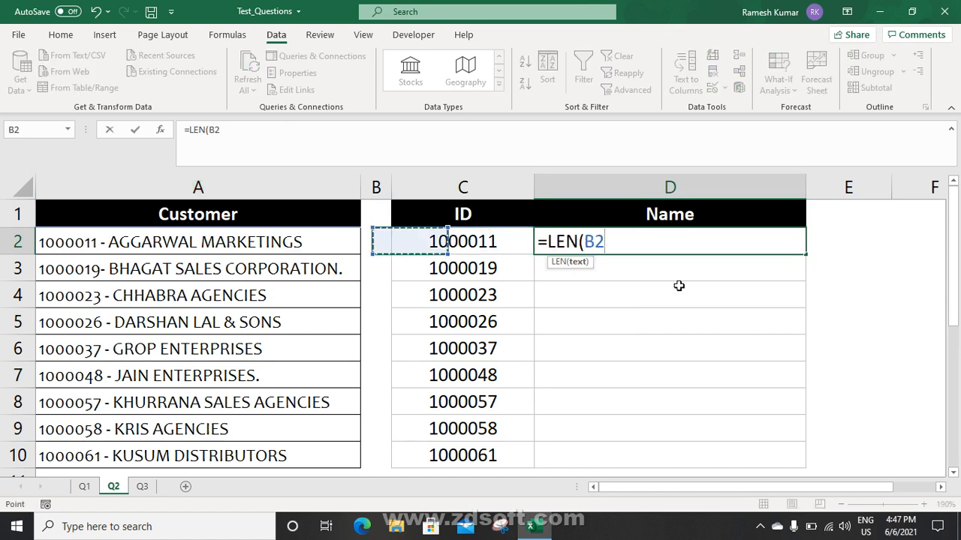
key("Left")
key("Return")
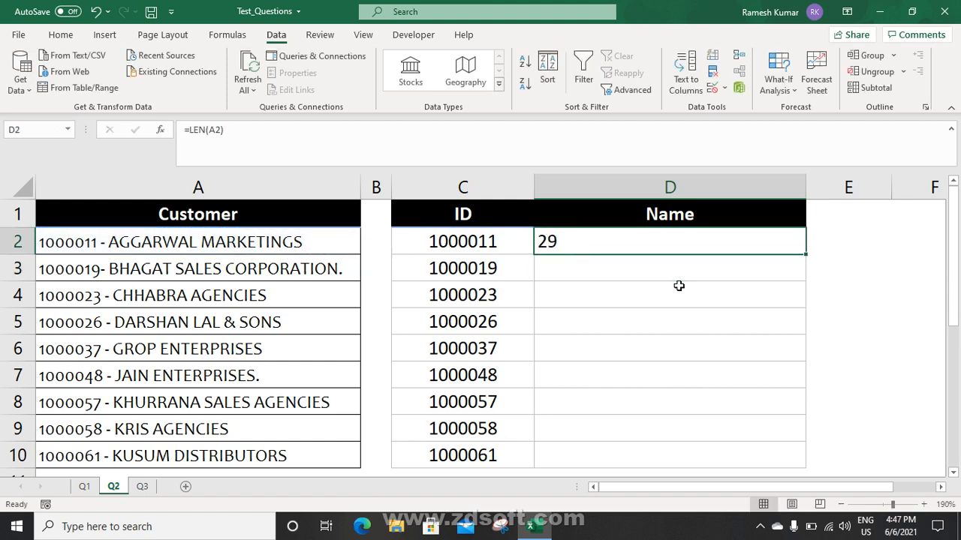
Test D2 by temporarily changing A2 to 'e3', undo it, then clear D2
left_click(209, 245)
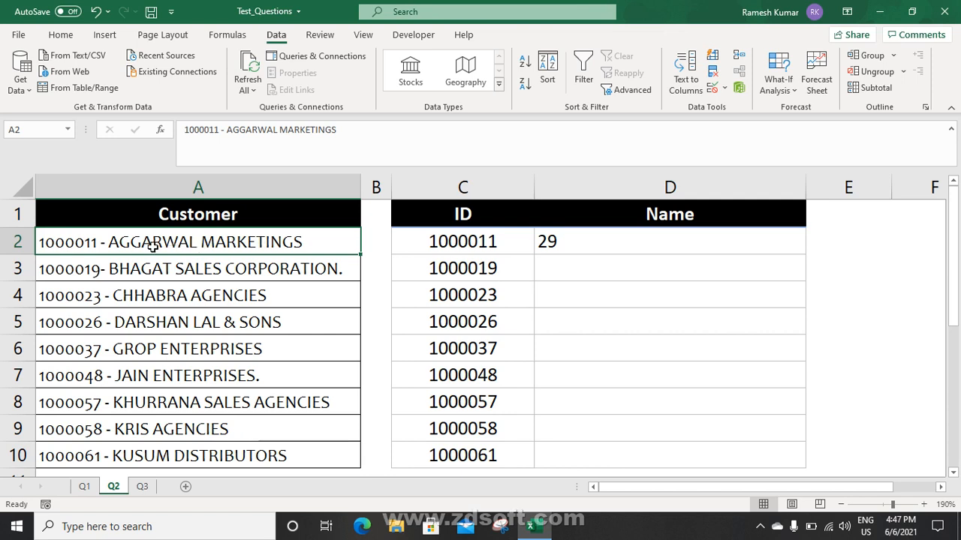
left_click(575, 241)
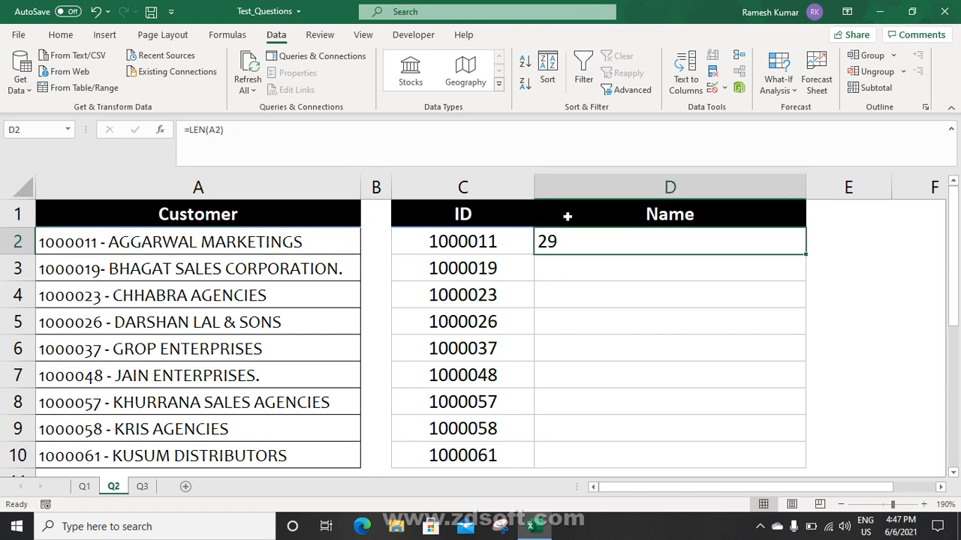
left_click(256, 242)
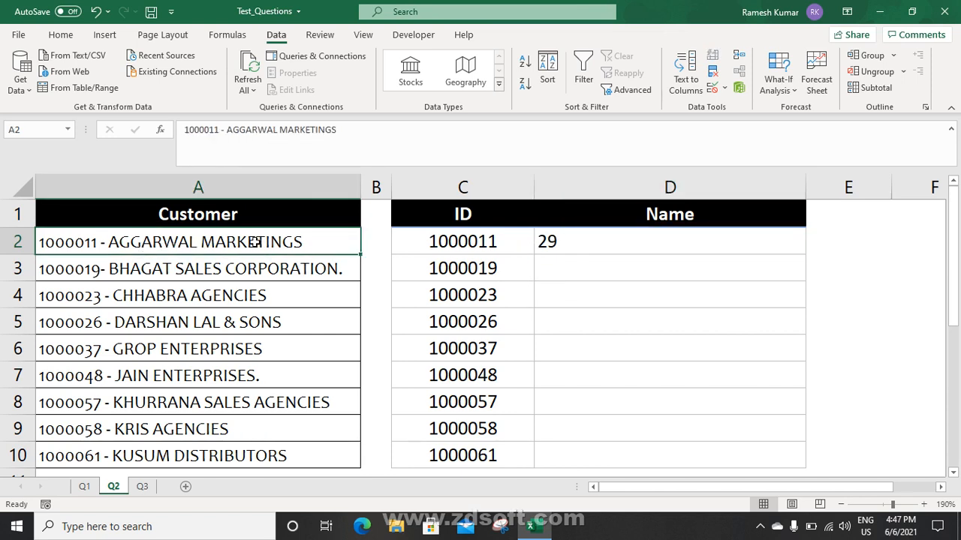
type("e3")
key("Return")
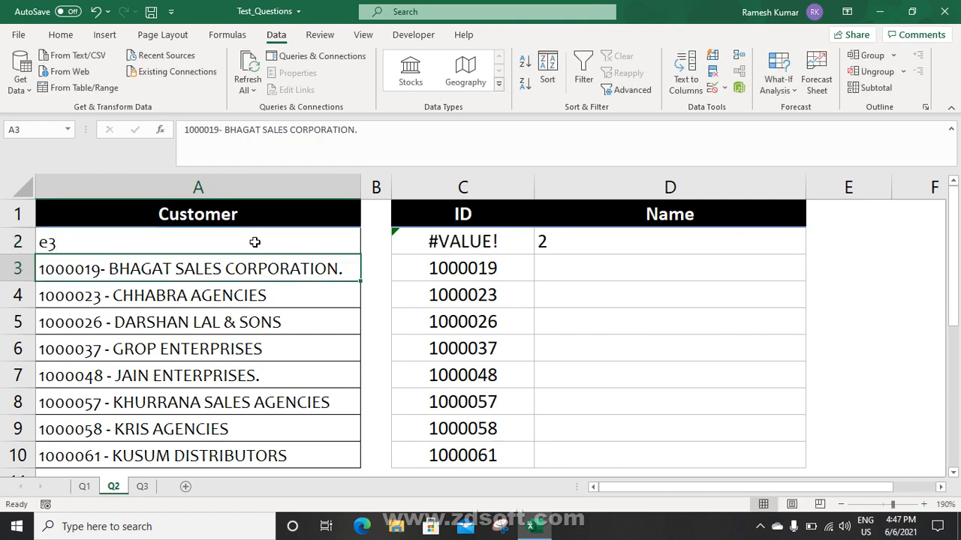
left_click(581, 239)
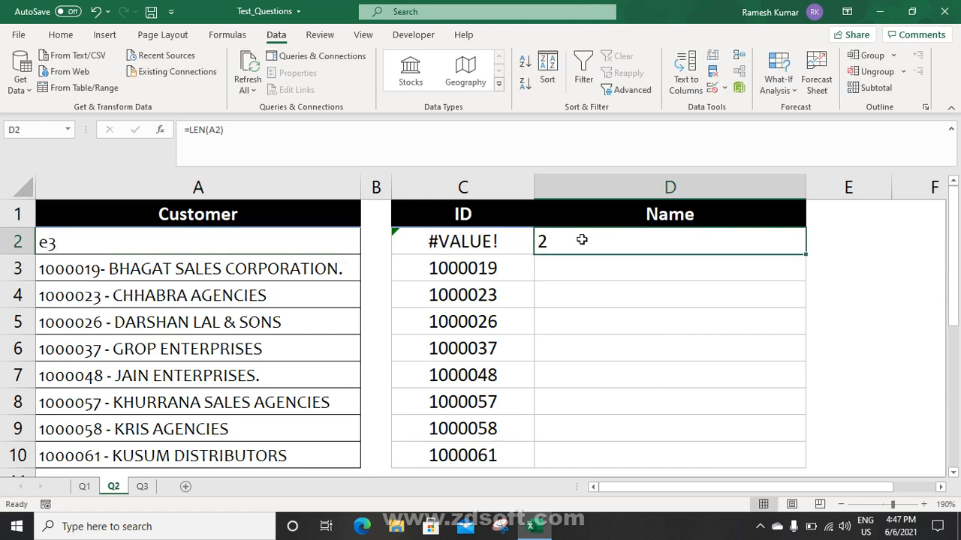
key("ctrl+z")
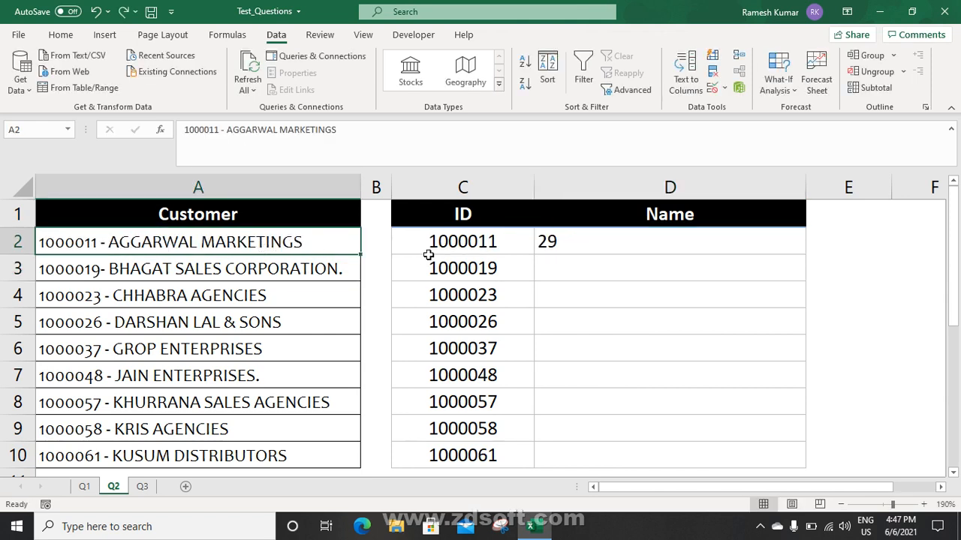
left_click(562, 241)
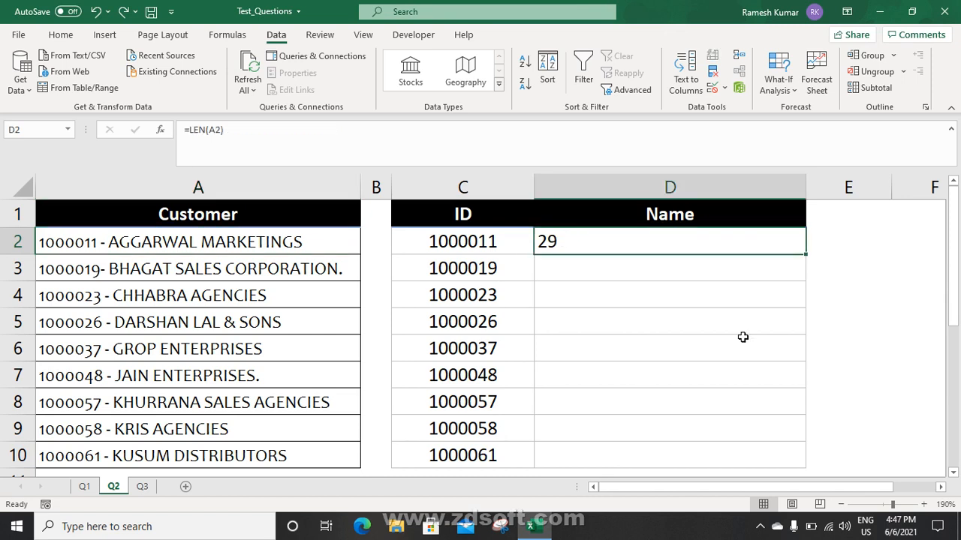
key("Delete")
Enter =RIGHT(A2,LEN(A2)-FIND("-",A2,1)) in D2 to pull the customer name
type("=")
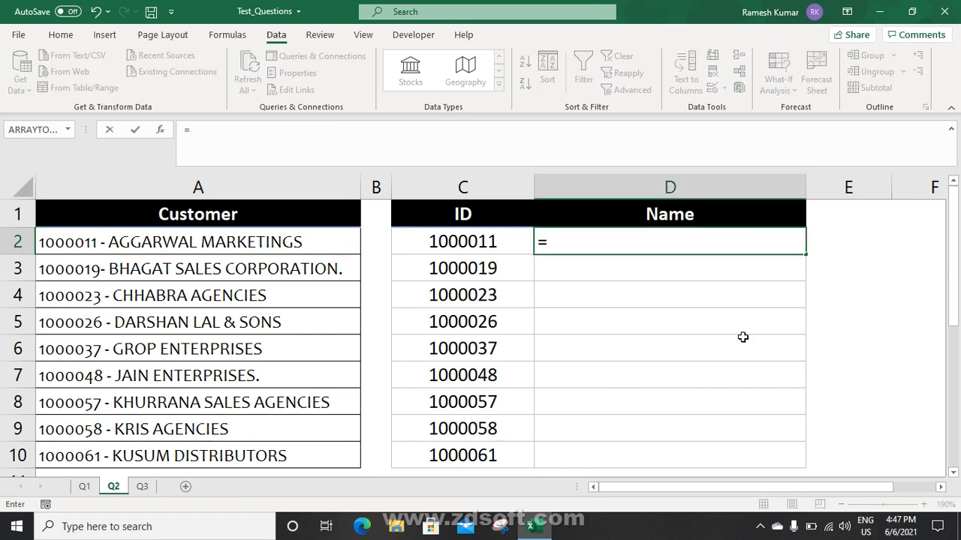
type("ri")
key("Tab")
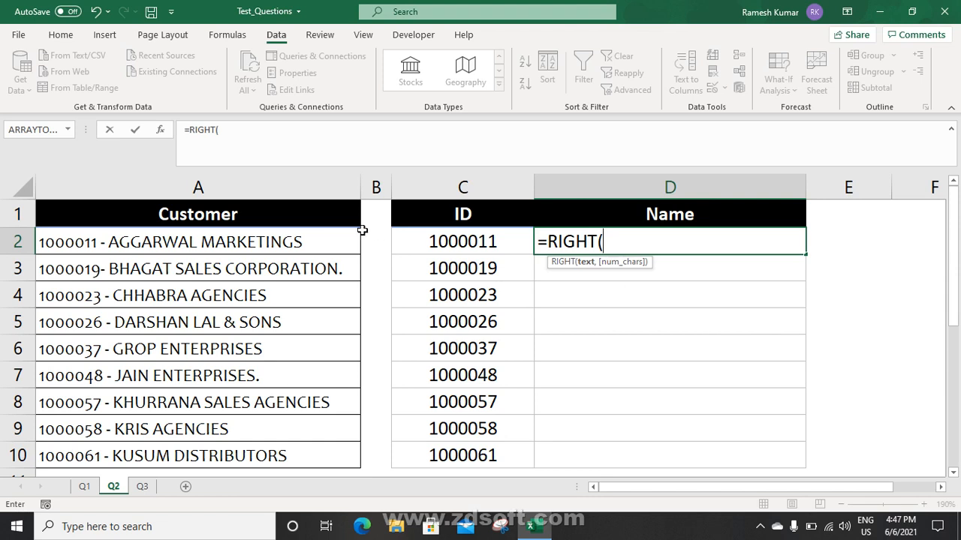
left_click(302, 242)
type(",")
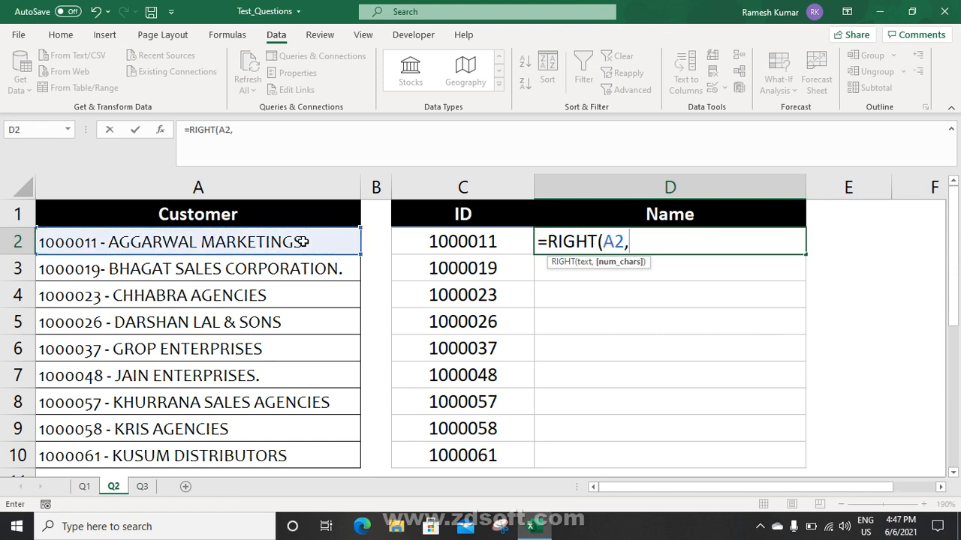
type("len")
key("Tab")
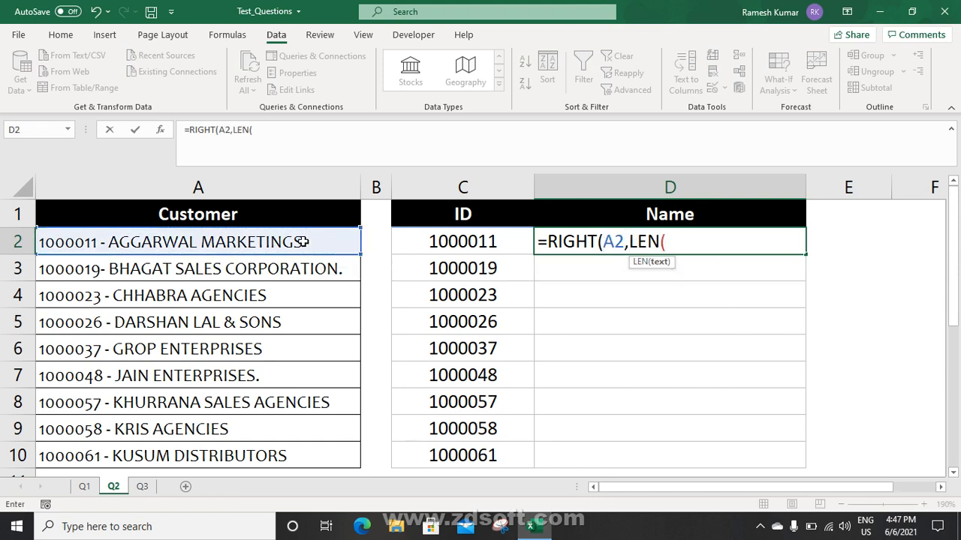
left_click(266, 241)
type(")-")
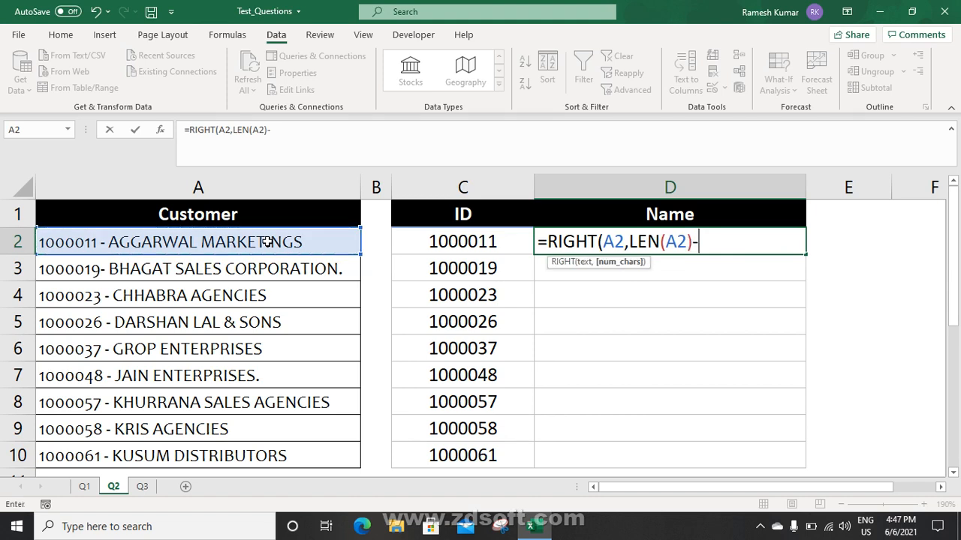
type("fin")
key("Tab")
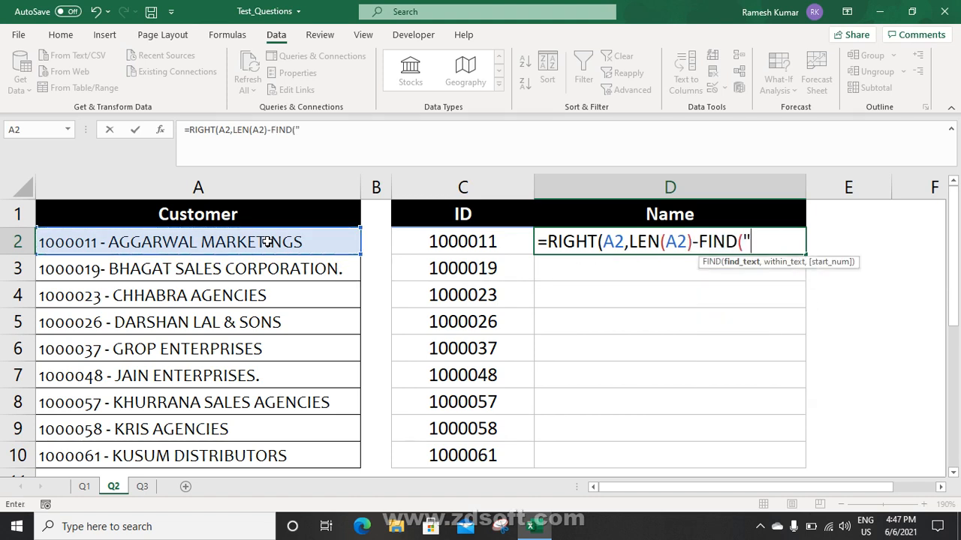
type("\"-\",")
left_click(267, 242)
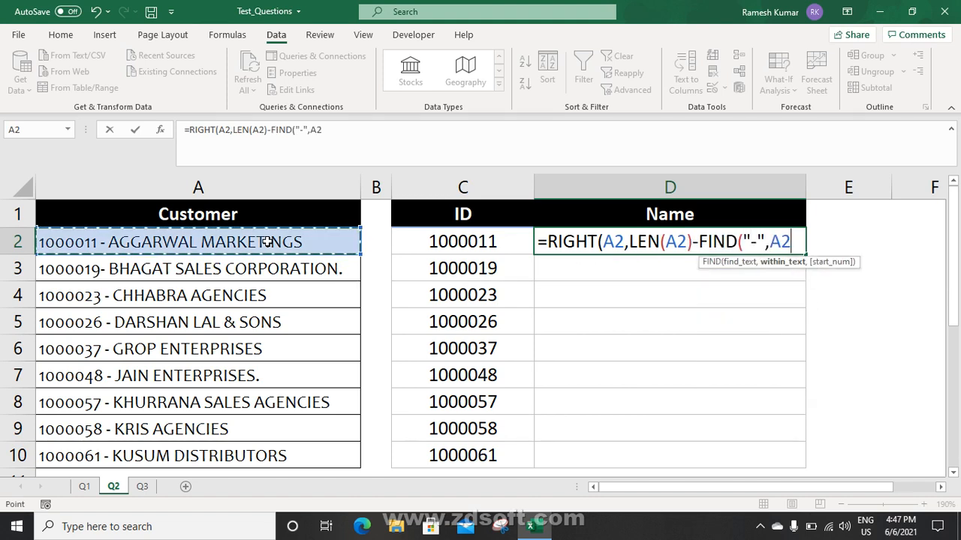
type(",1)")
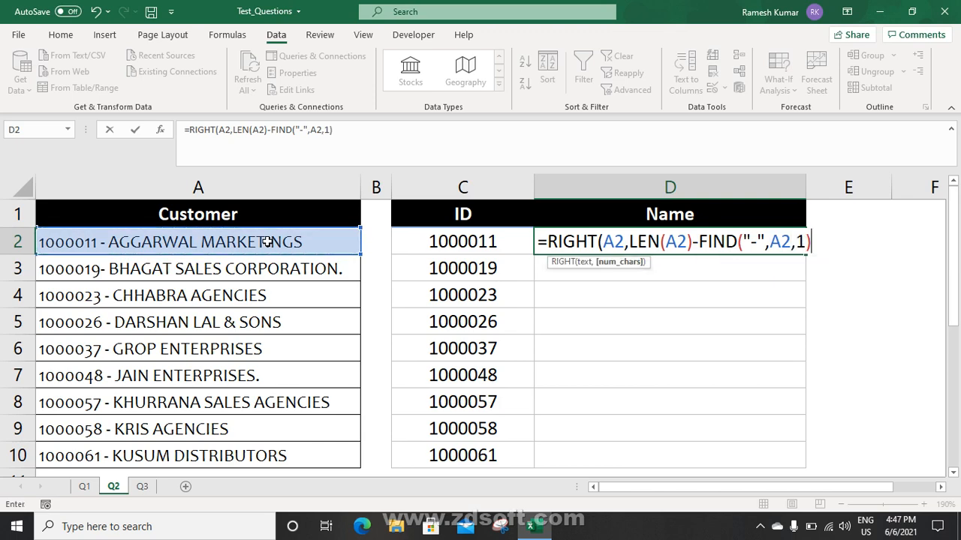
key("Return")
key("Return")
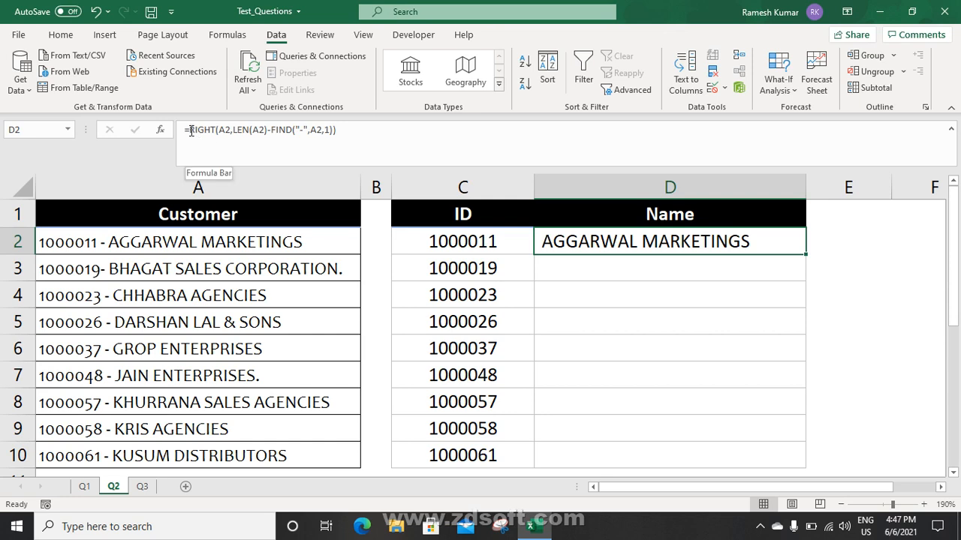
Append -1 to the Name formula and fill it down to D10
left_click(334, 130)
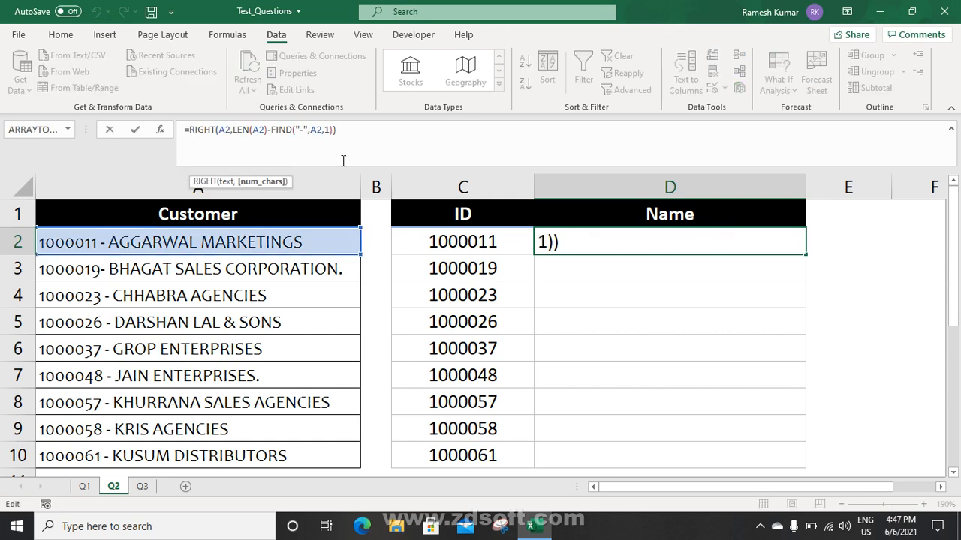
key("Left")
type("-1")
key("Return")
key("Up")
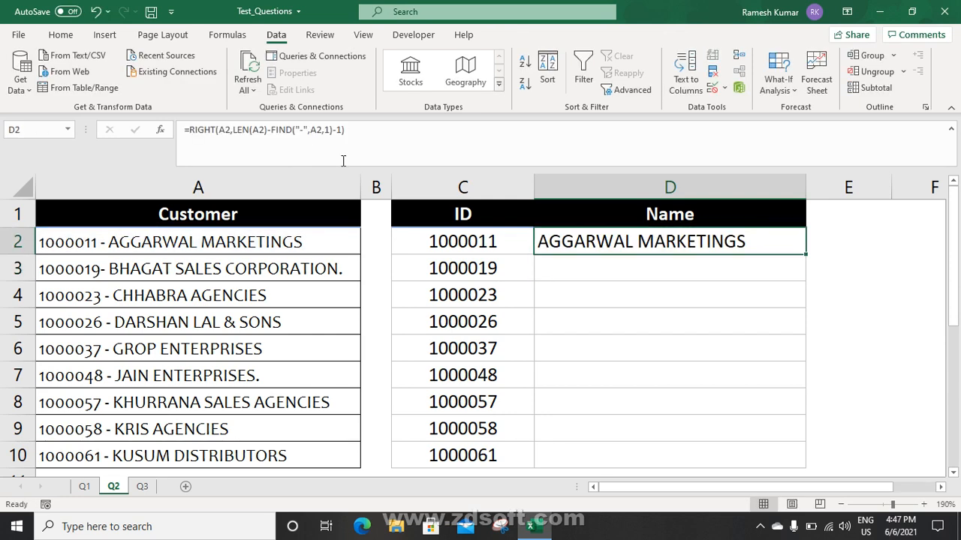
double_click(808, 254)
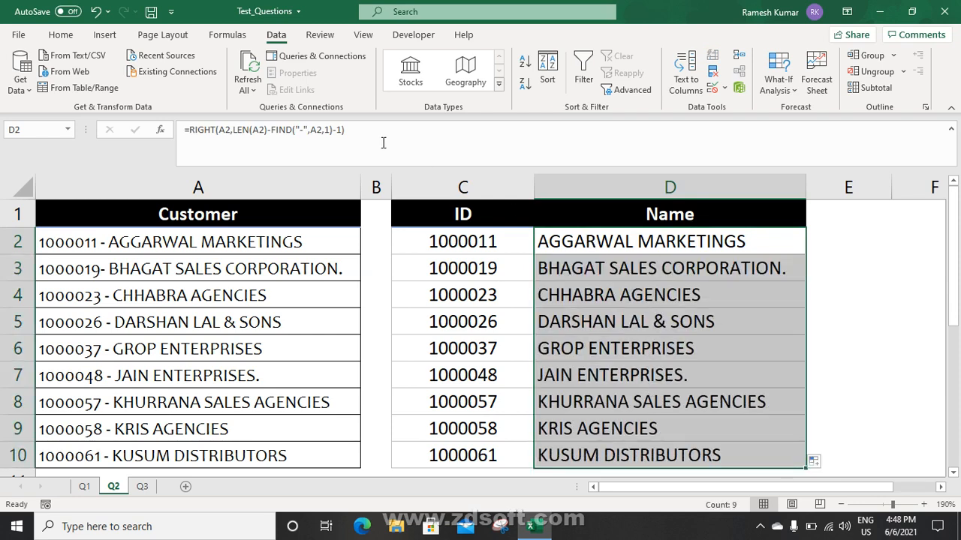
left_click(597, 243)
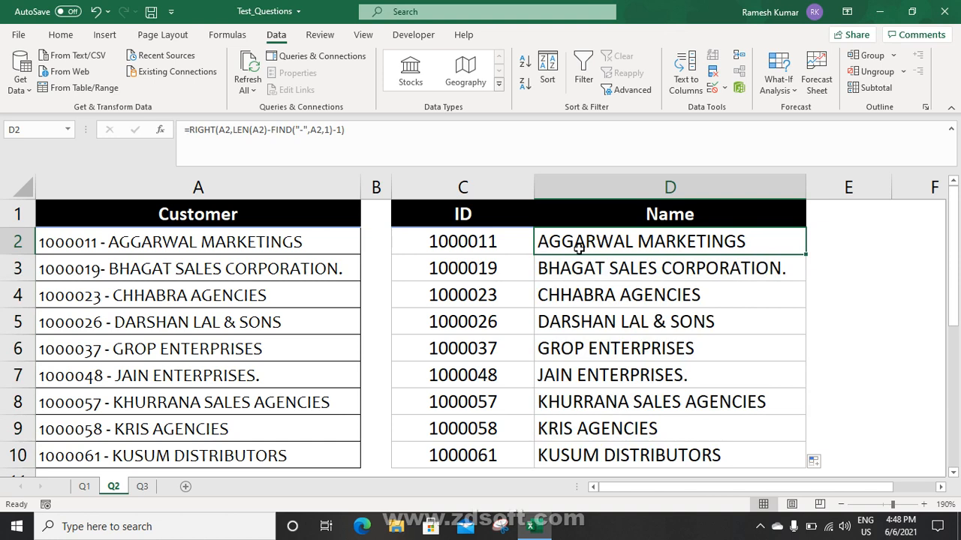
Review the ID formula in C2 without changing it
left_click(472, 249)
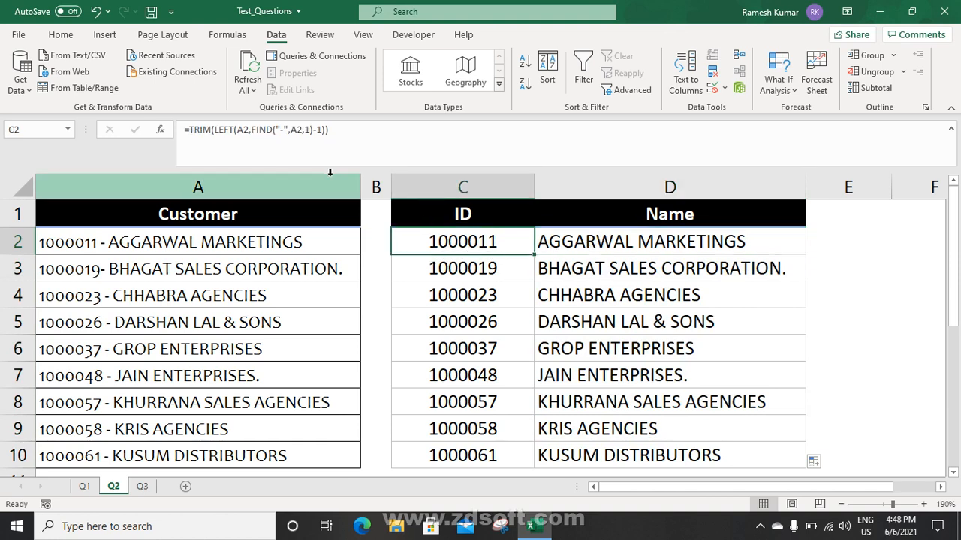
left_click_drag(190, 130, 360, 129)
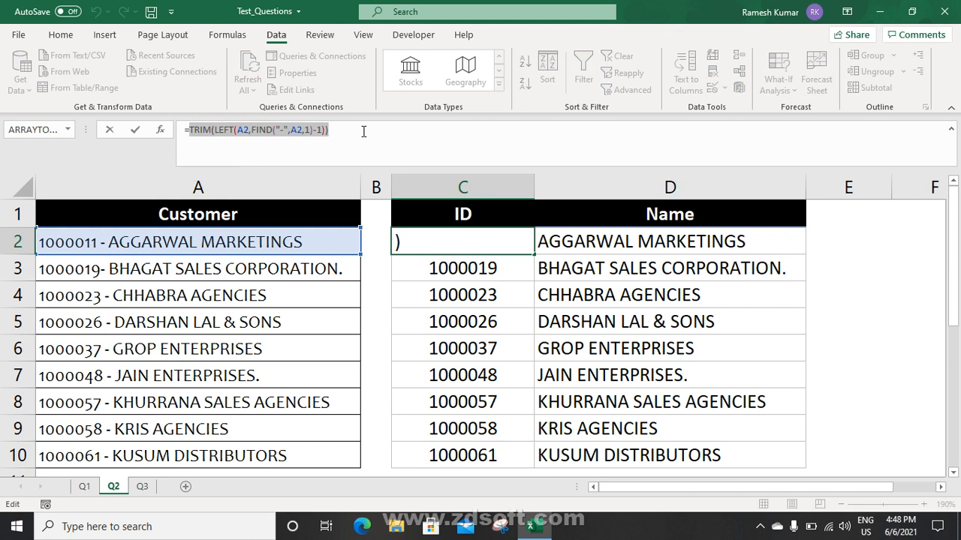
key("Escape")
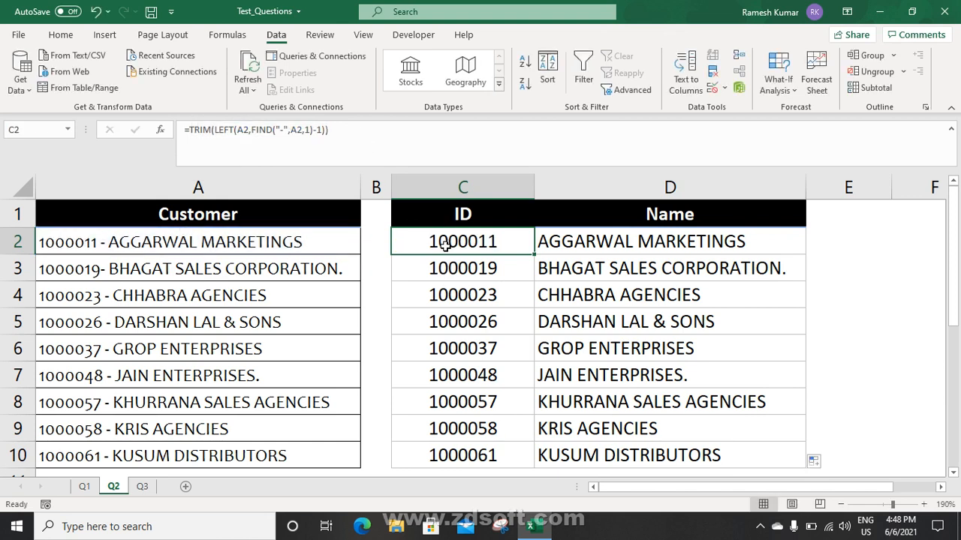
Enter =ISTEXT(C2) in E2 to check whether the ID is text
left_click(838, 237)
type("=sit")
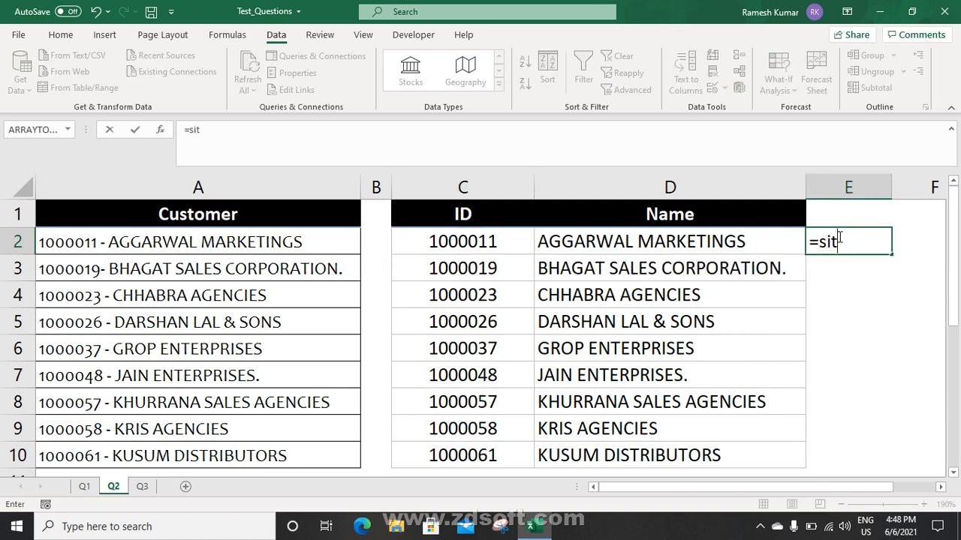
key("BackSpace")
key("BackSpace")
key("BackSpace")
type("ist")
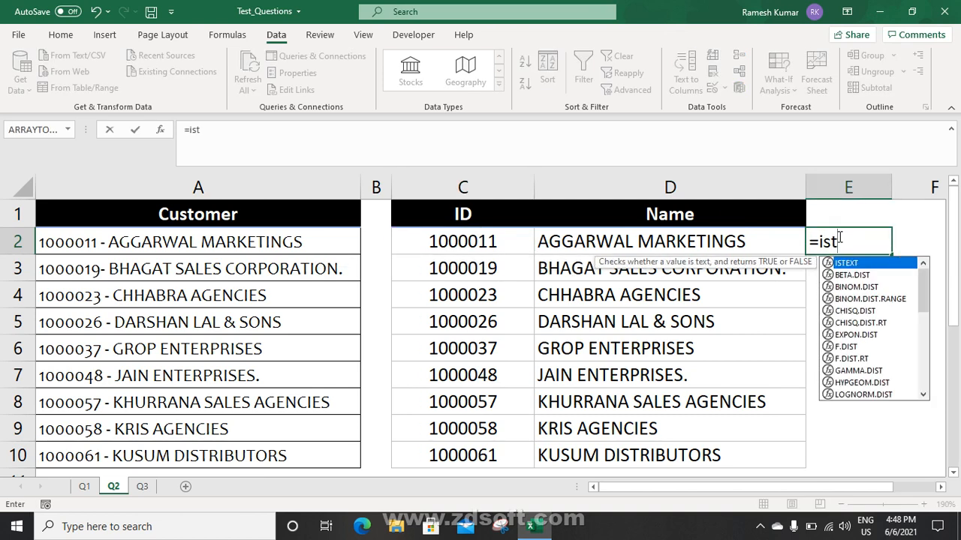
key("Tab")
left_click(503, 238)
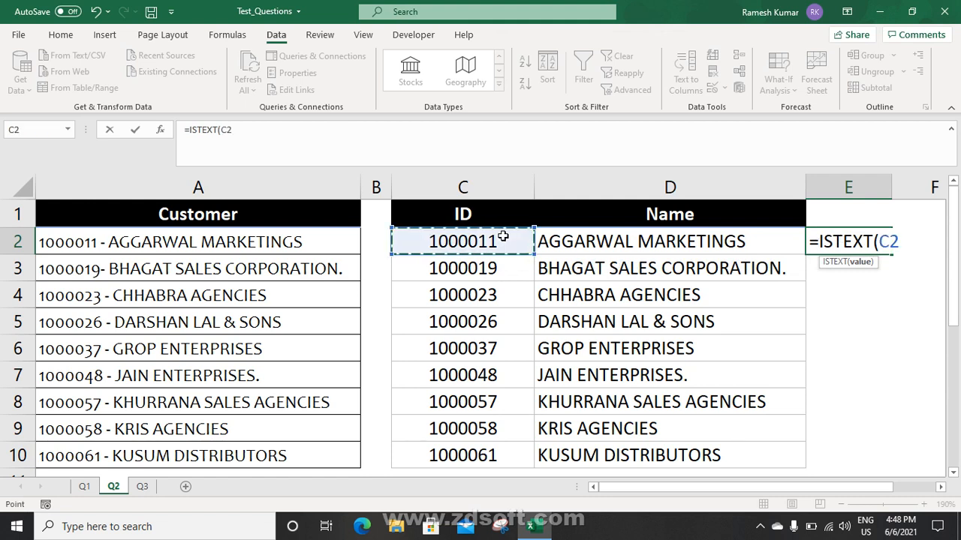
key("ctrl+Return")
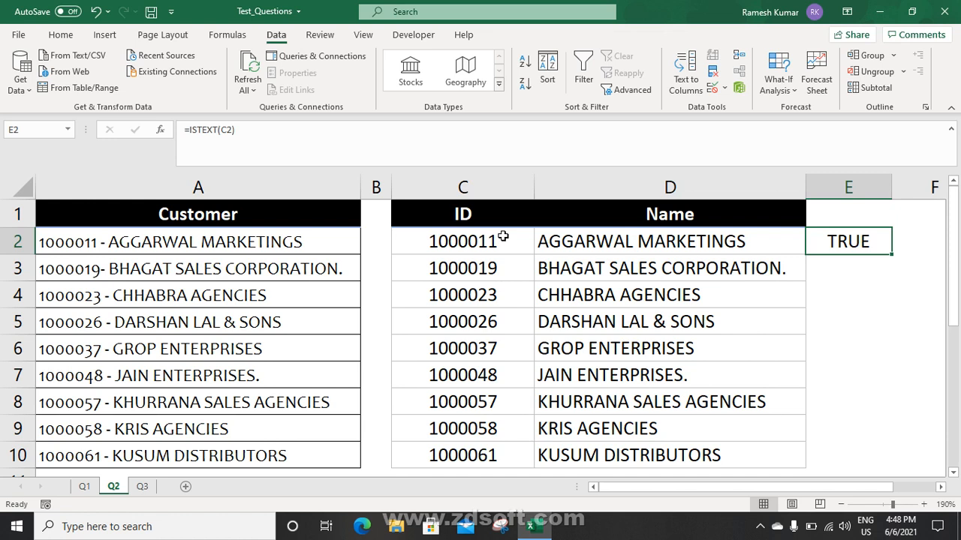
Wrap C2's ID formula in VALUE and extend it down to row 10
left_click(497, 240)
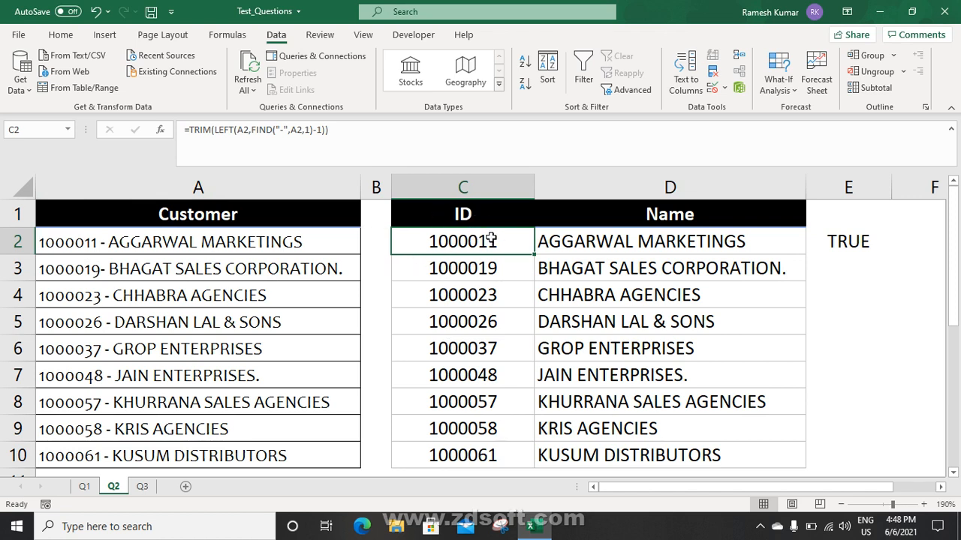
left_click(191, 129)
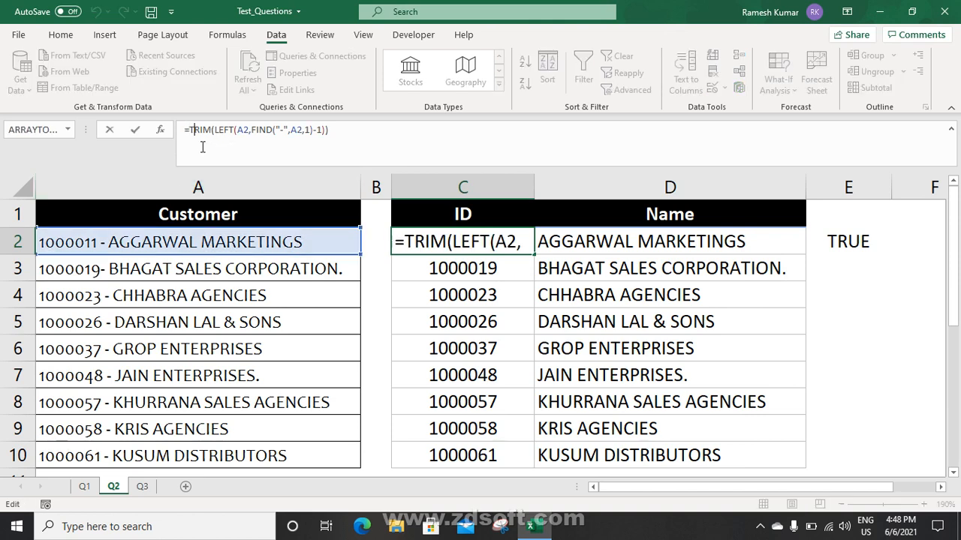
type("va")
key("Tab")
key("ctrl+Return")
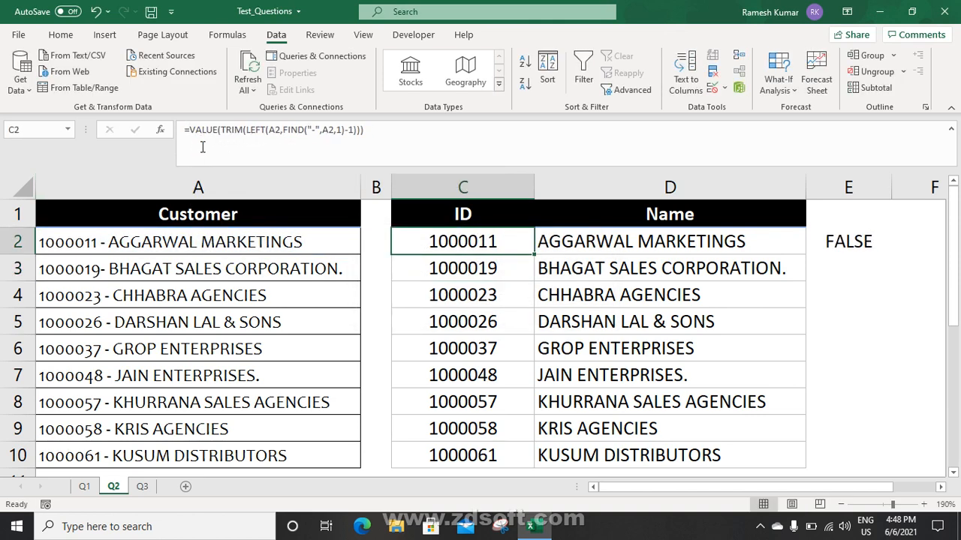
key("ctrl+shift+Down")
Enter =ISNUMBER(C3) in E3 to confirm the IDs are now numbers
left_click(864, 243)
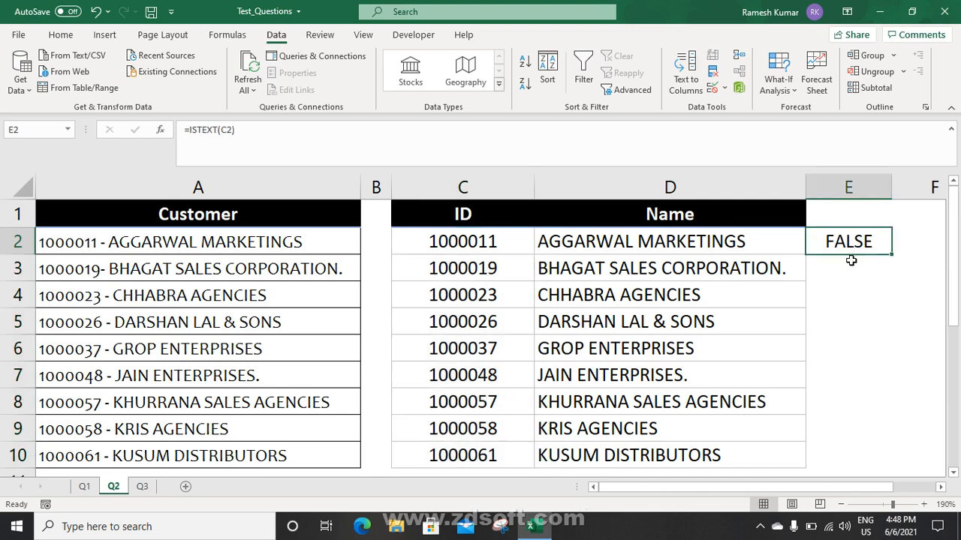
left_click(851, 263)
type("=isn")
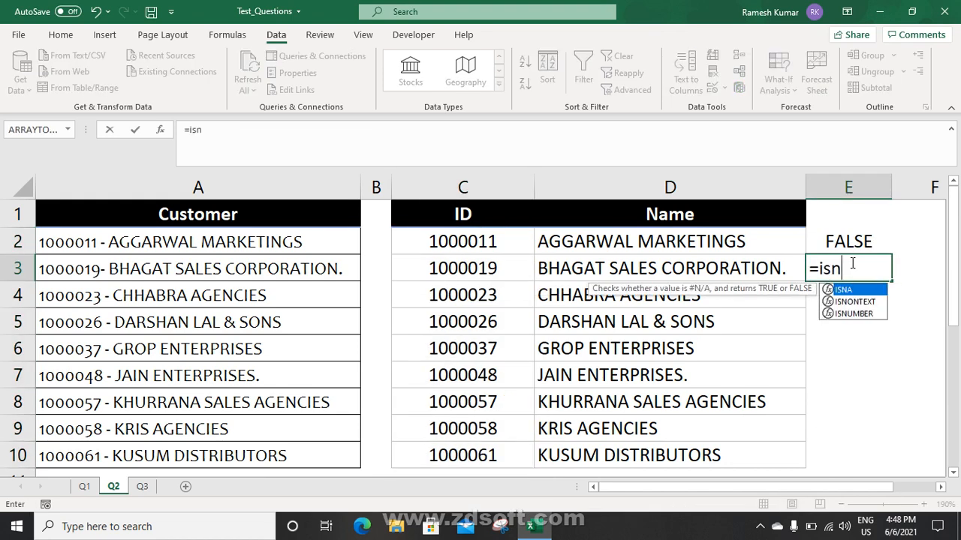
key("Down")
key("Down")
key("Tab")
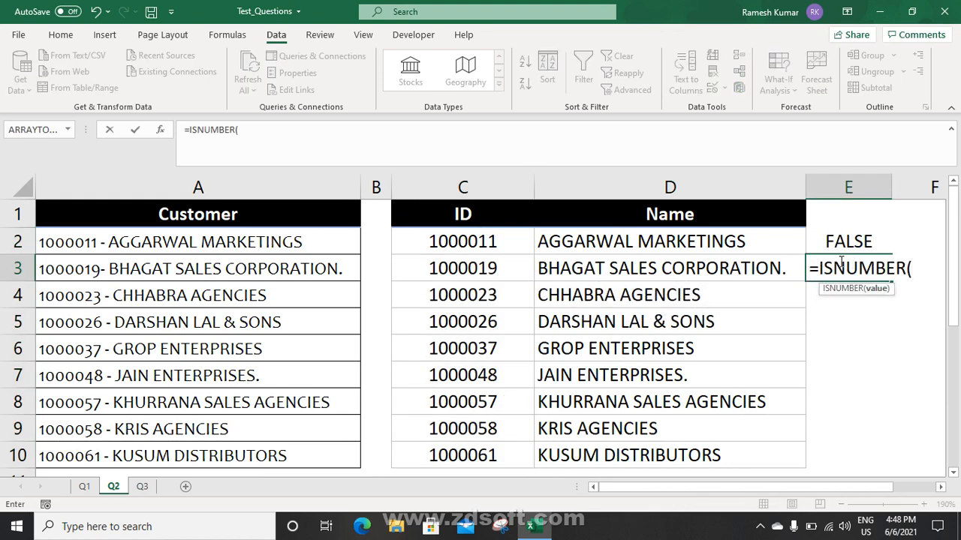
left_click(504, 269)
key("Return")
key("Up")
key("Up")
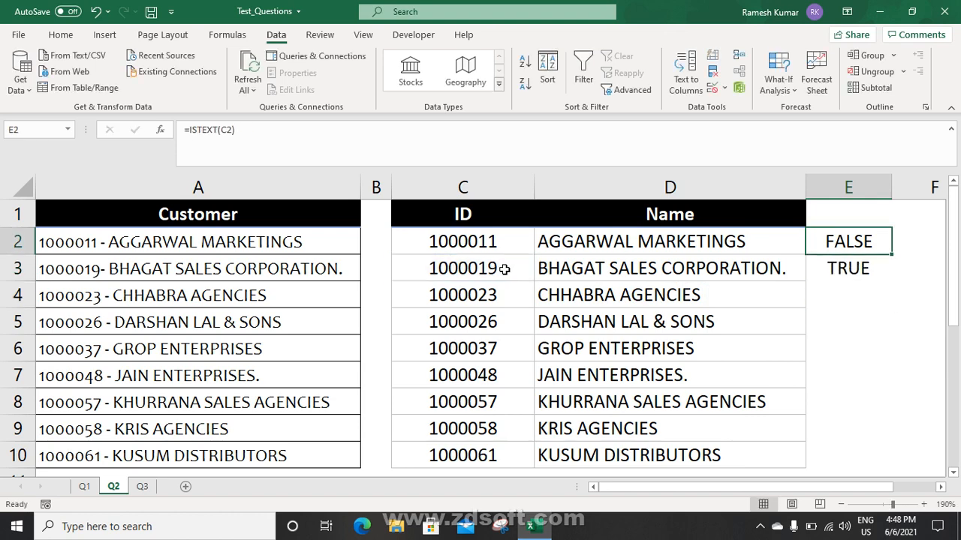
Review the ID formulas in C3 and C2, then switch to sheet Q3
left_click(504, 268)
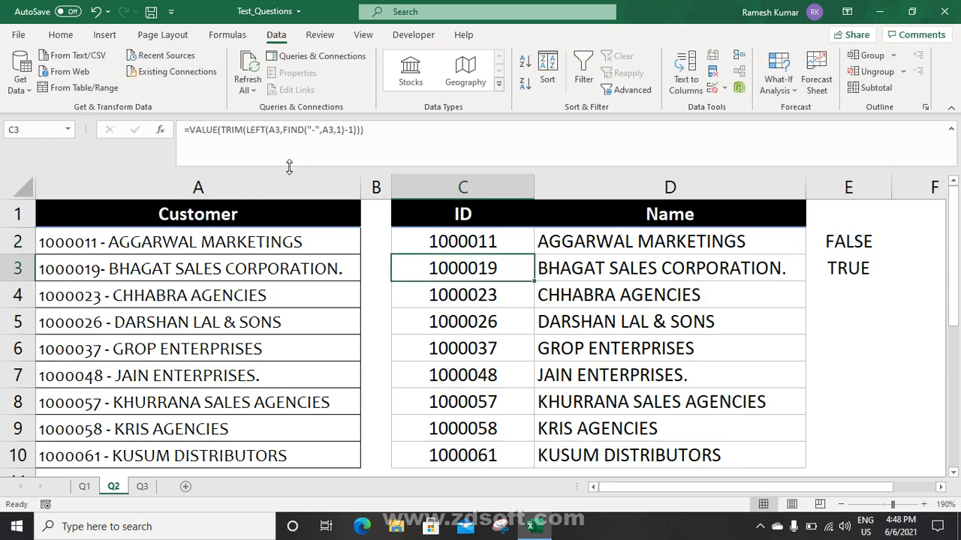
left_click_drag(213, 129, 195, 130)
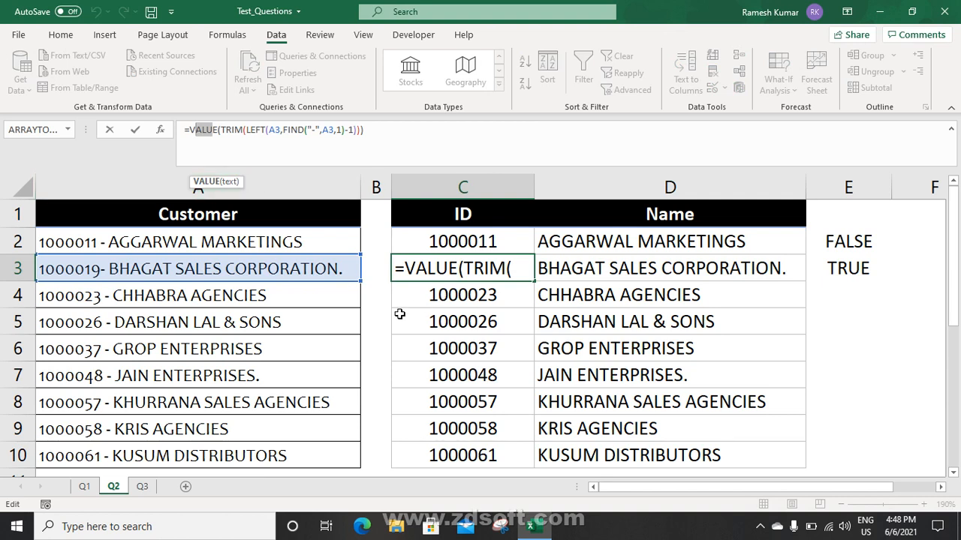
key("Escape")
left_click(487, 241)
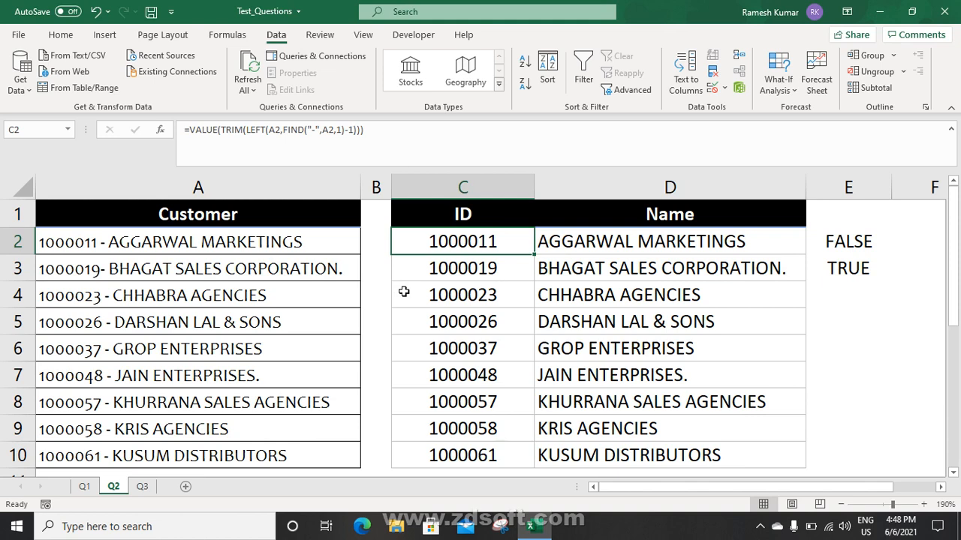
left_click(144, 489)
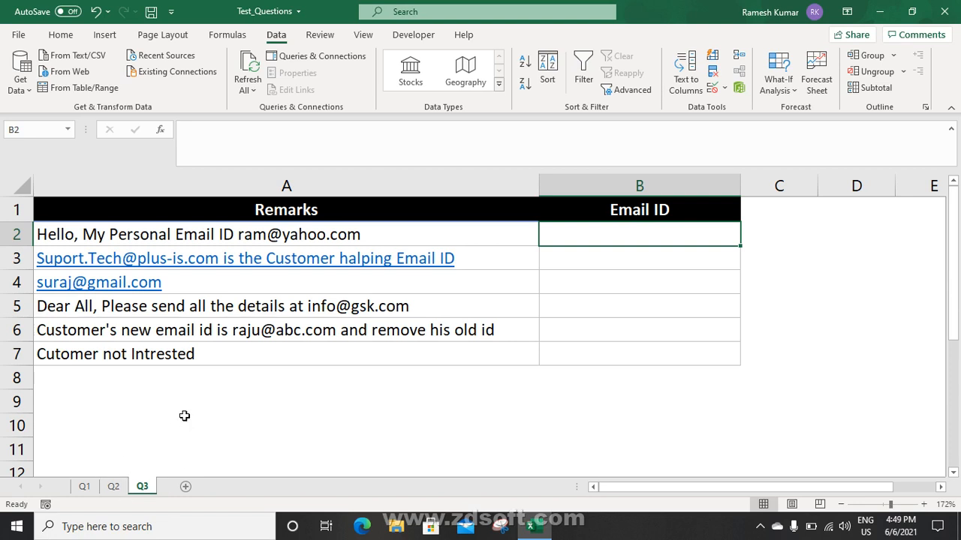
left_click(623, 257)
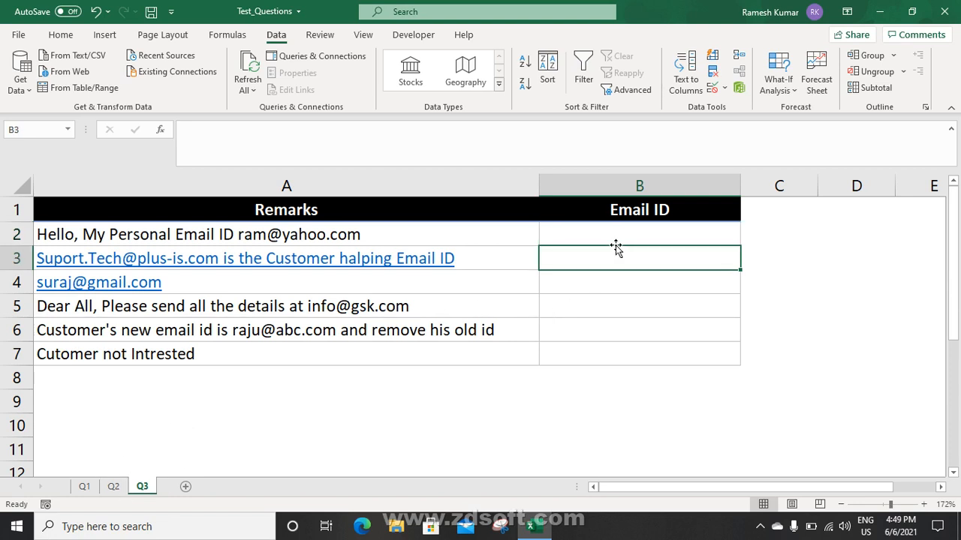
left_click(614, 237)
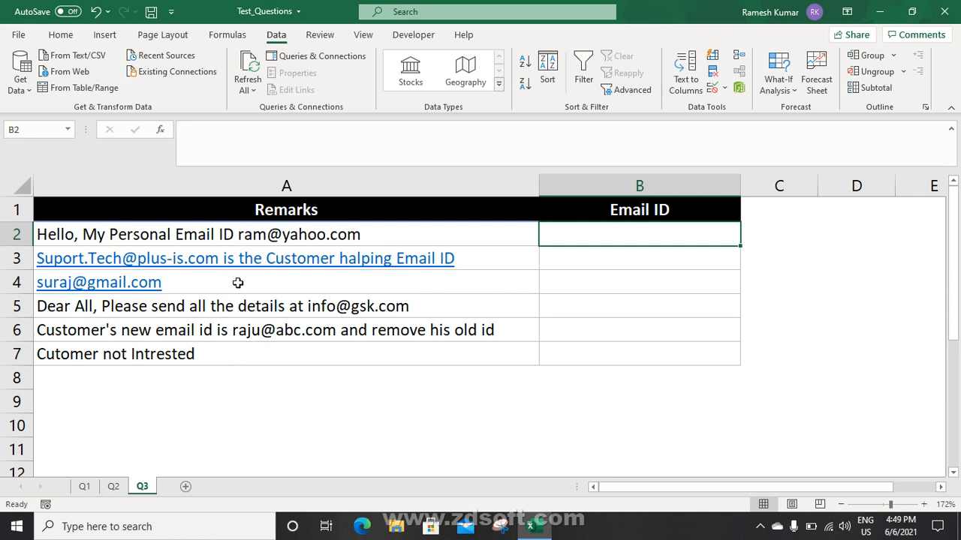
left_click(219, 358)
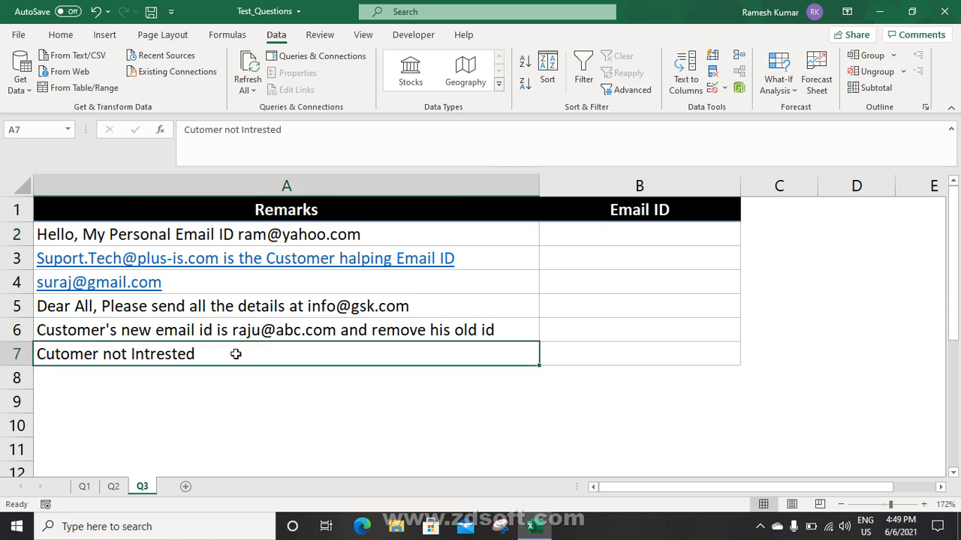
left_click(629, 235)
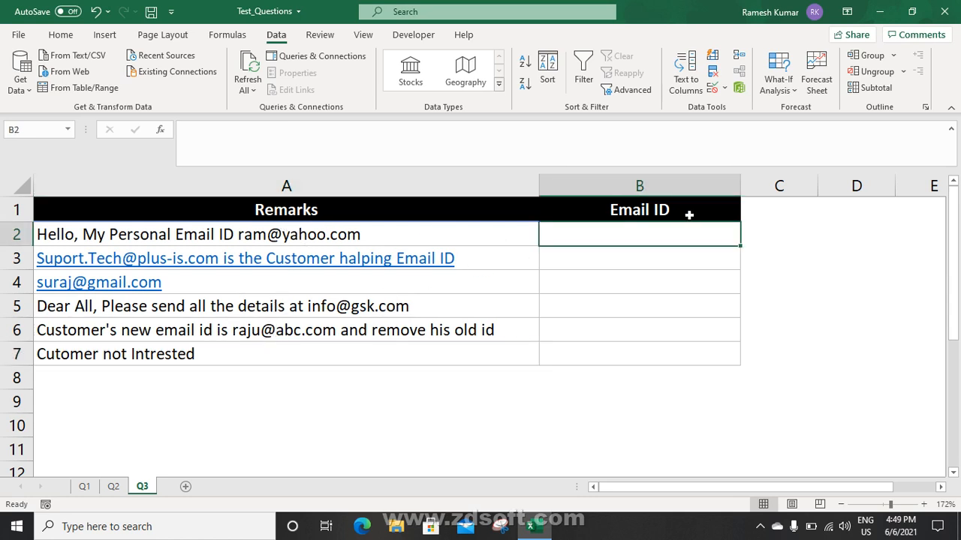
left_click(260, 354)
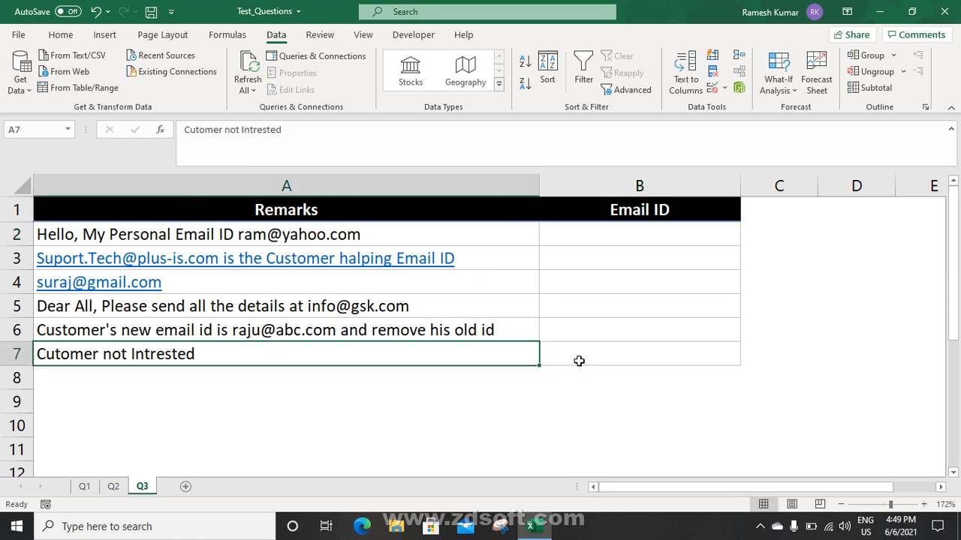
left_click(608, 356)
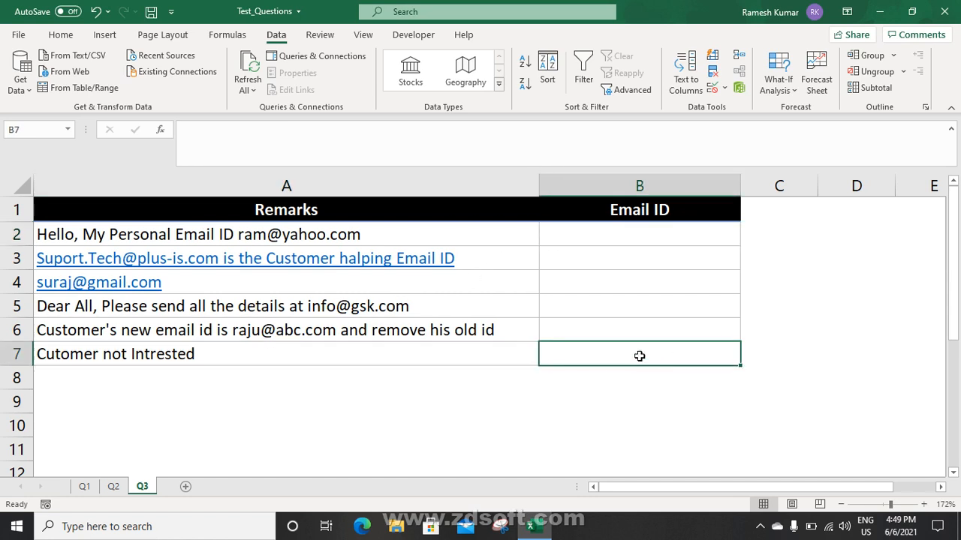
left_click(616, 238)
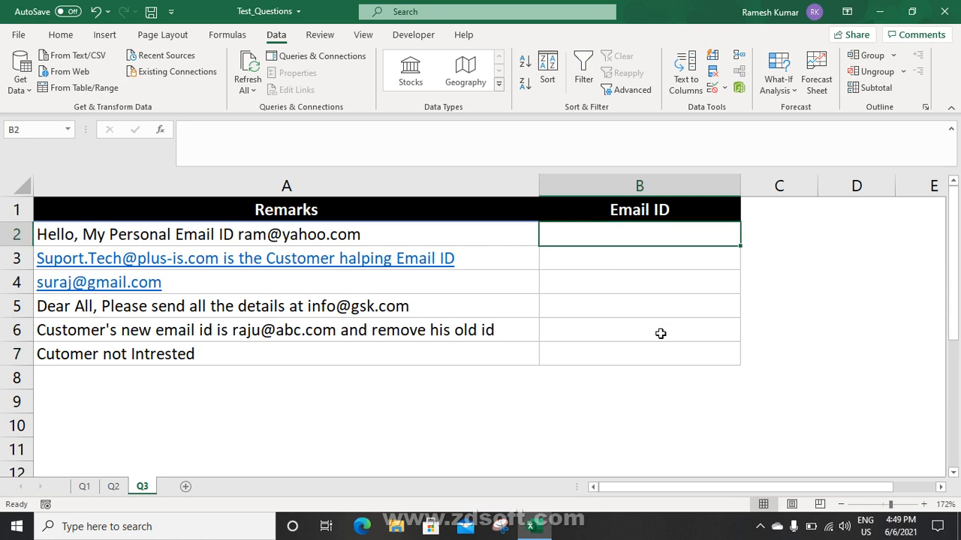
Enter =SUBSTITUTE(A2," ",REPT(" ",40)) in B2 and check the widely spaced words along row 2
type("=")
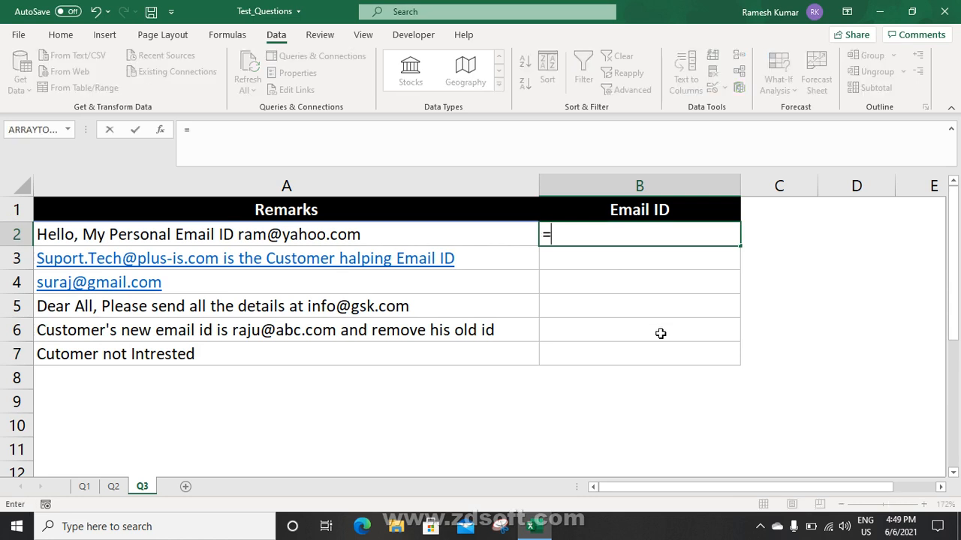
type("sub")
key("Tab")
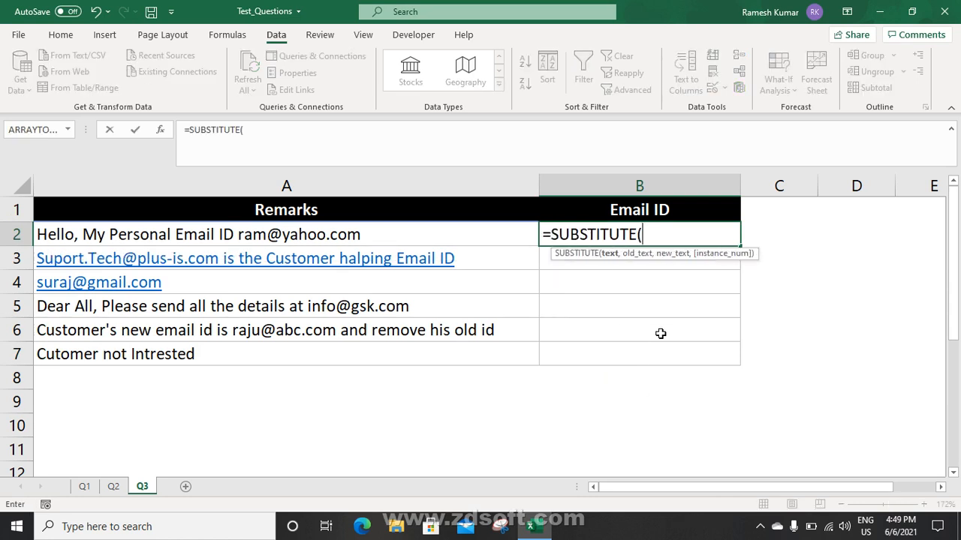
key("Left")
type(",")
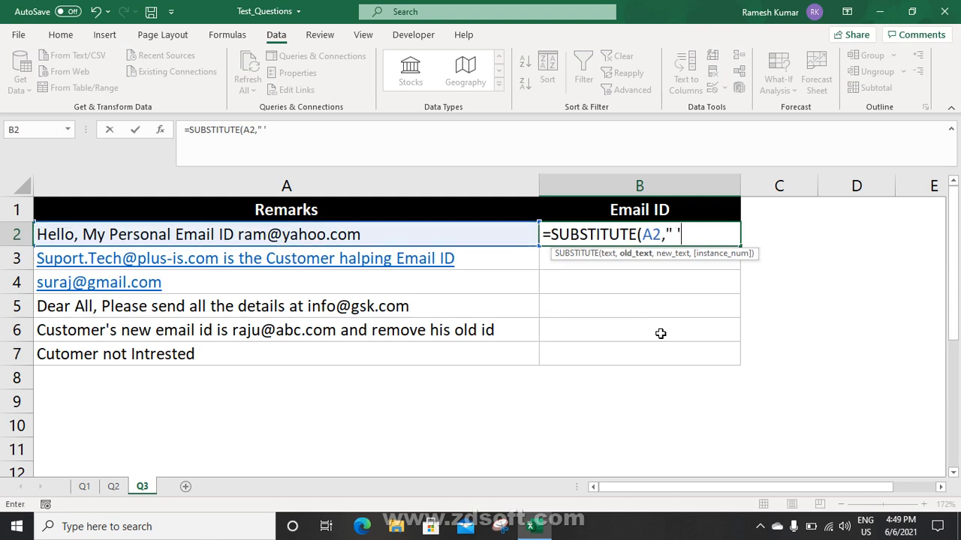
type("\" \",re")
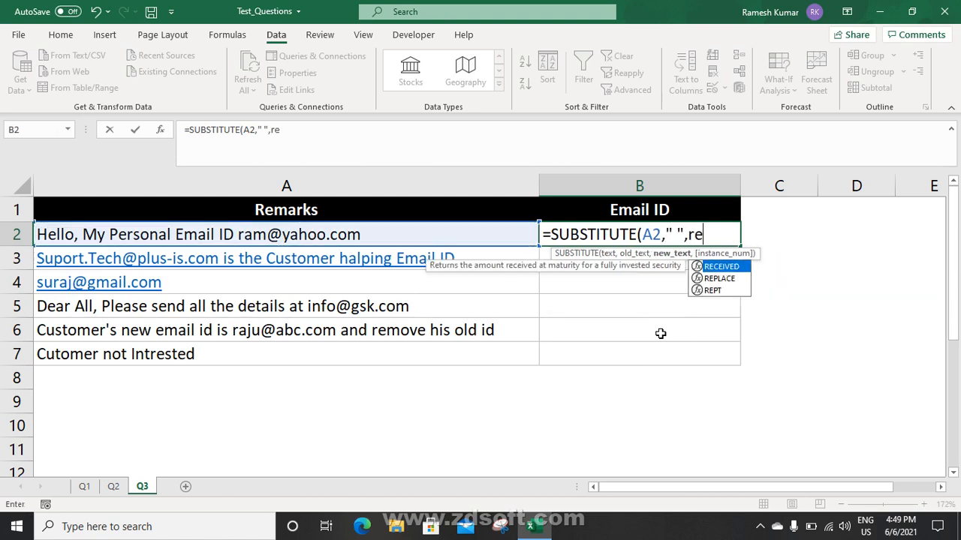
type("pt")
key("Tab")
type("\"")
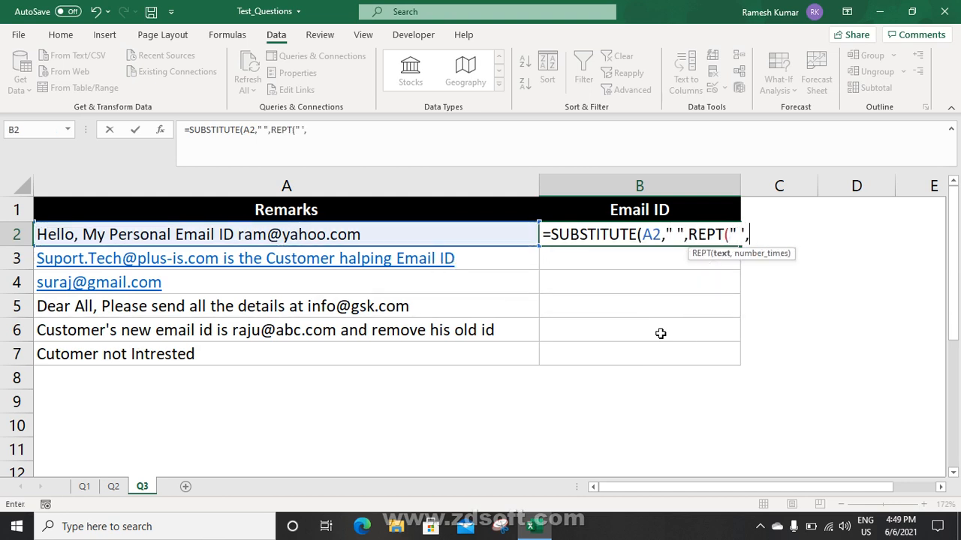
type(" \",40")
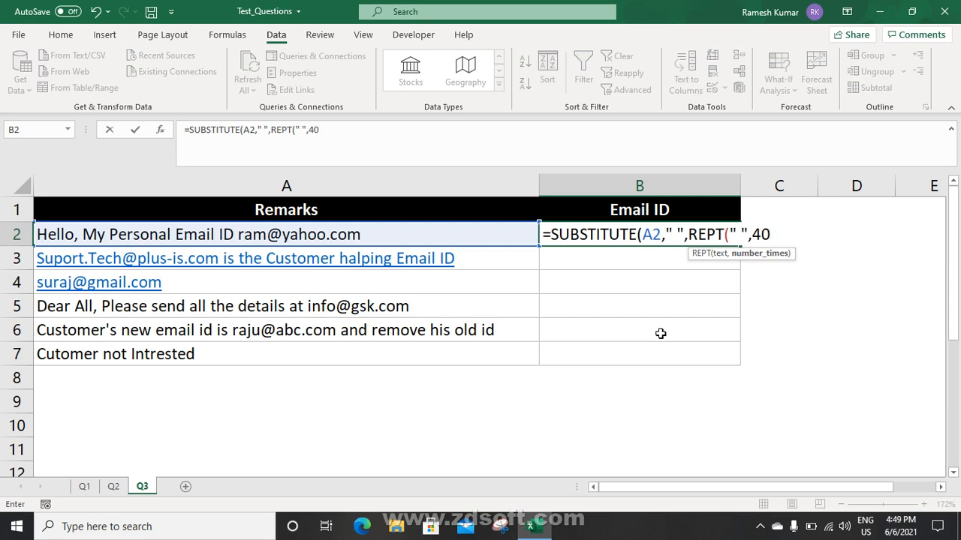
key("Return")
key("Return")
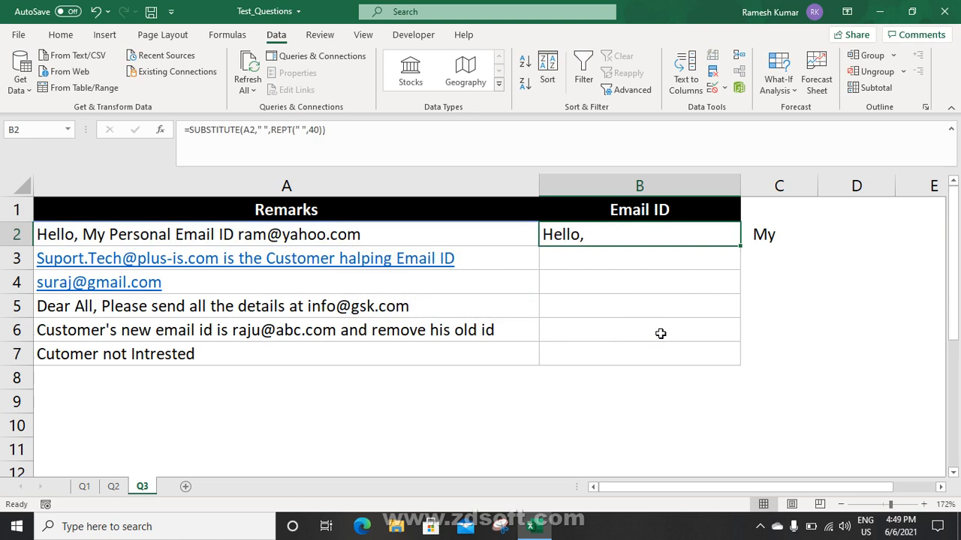
left_click_drag(755, 486, 828, 486)
left_click(939, 487)
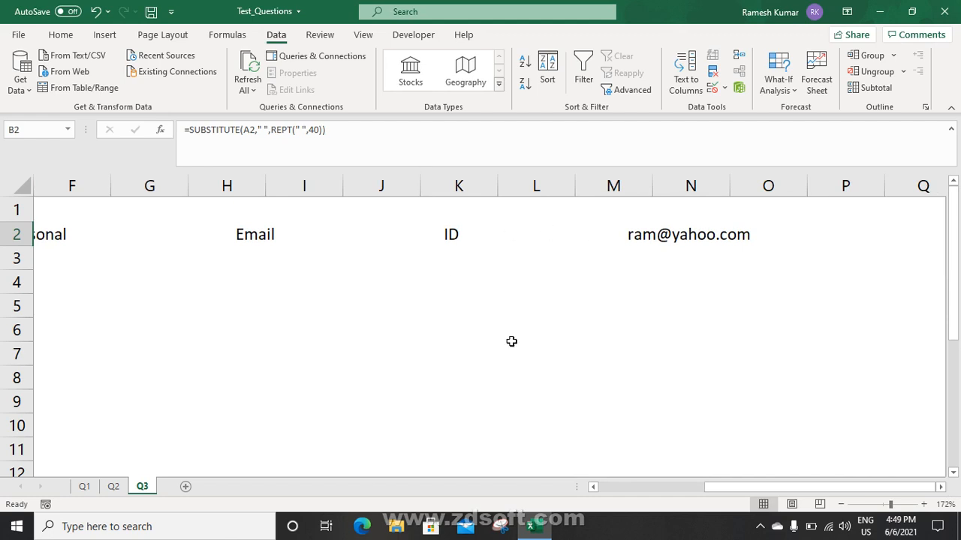
left_click_drag(754, 486, 683, 488)
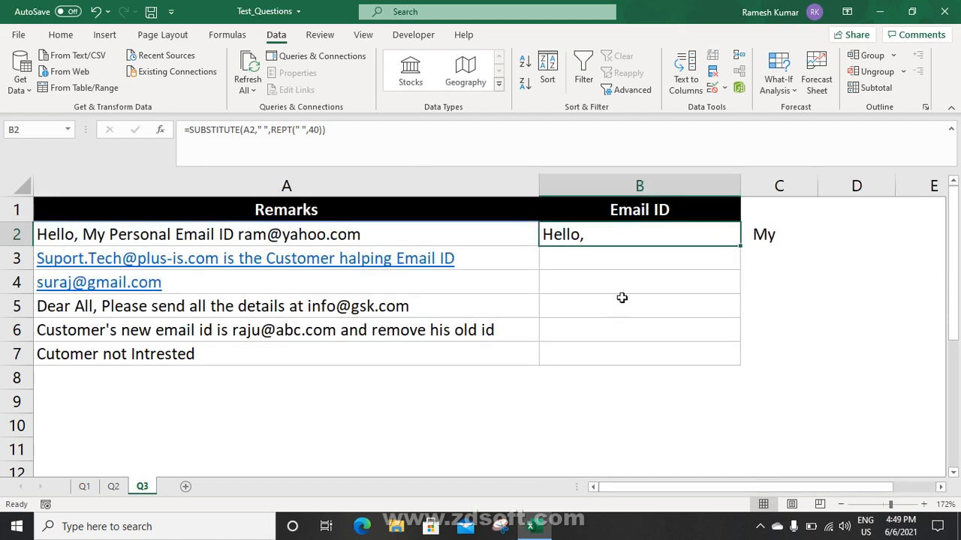
Enter =FIND("@",B2,1) in B3 to locate the @ at position 227
left_click(604, 263)
type("=fin")
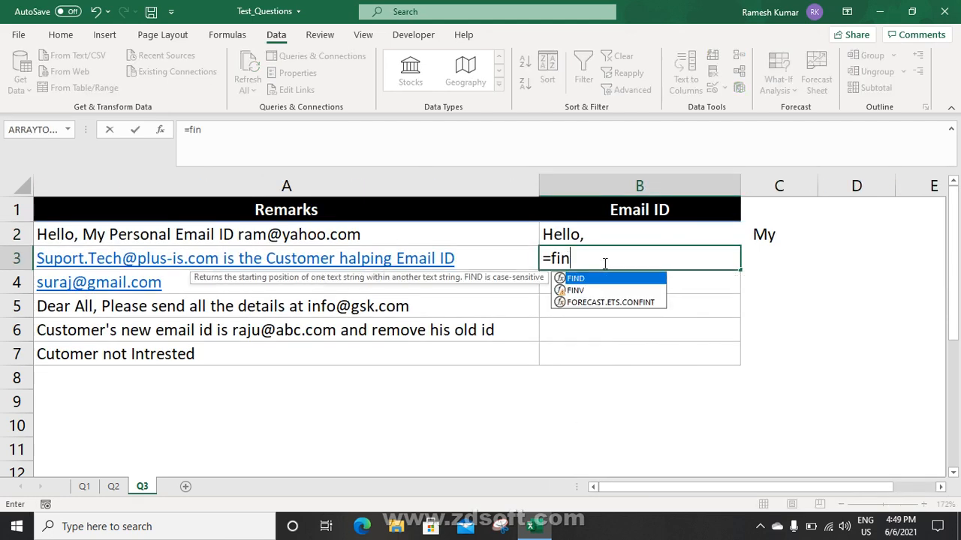
key("Tab")
type("\"@\",")
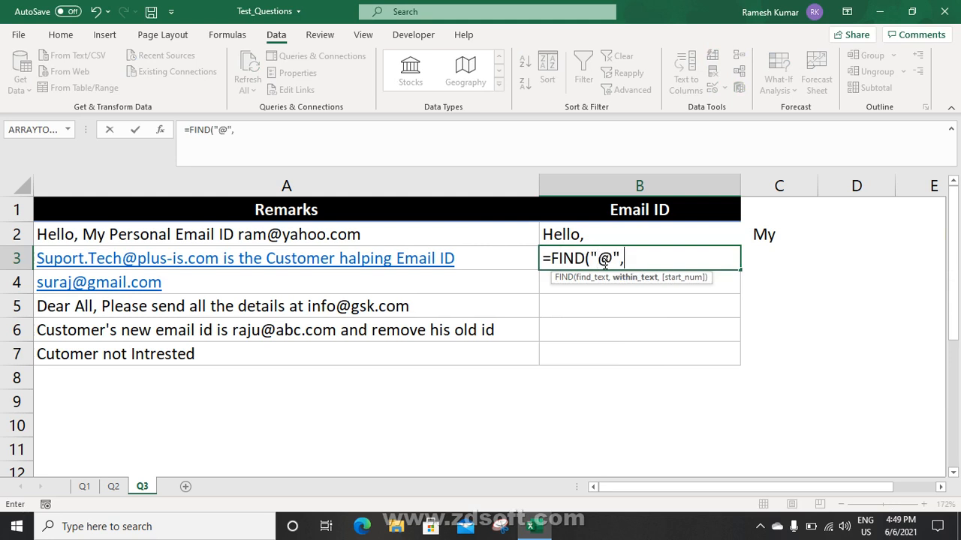
left_click(667, 229)
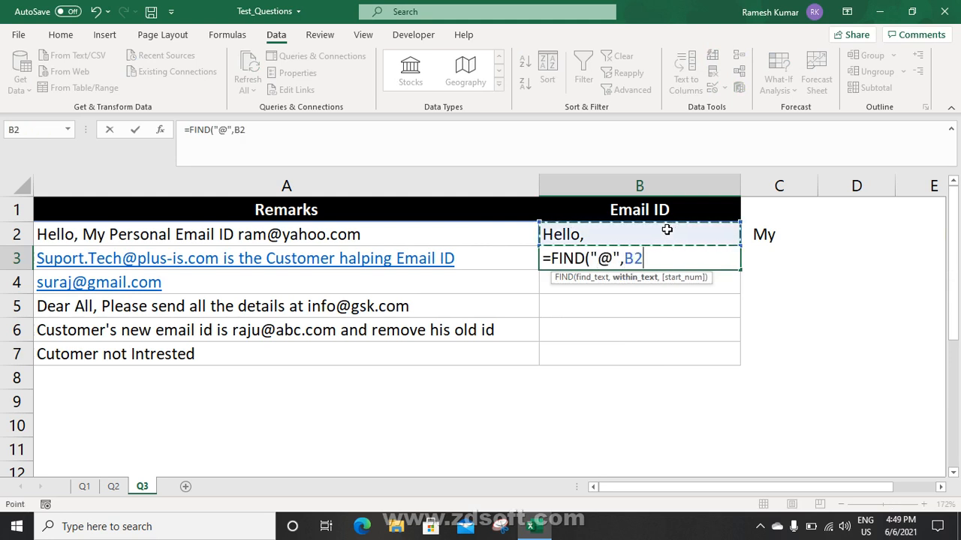
type(",1")
key("Return")
key("Up")
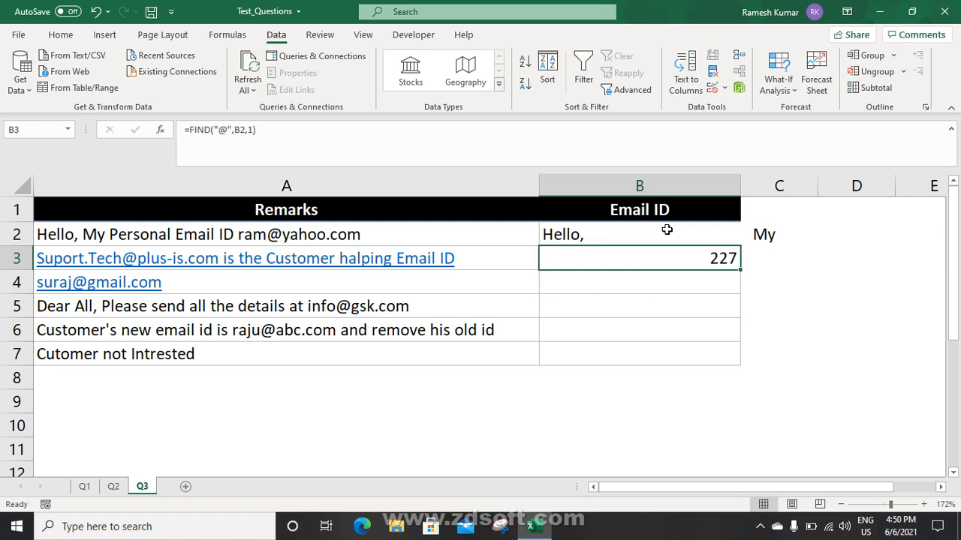
Enter =MID(B2,B3-20,40) in B4 to pull out the email address around the @
left_click(722, 281)
type("=mid(")
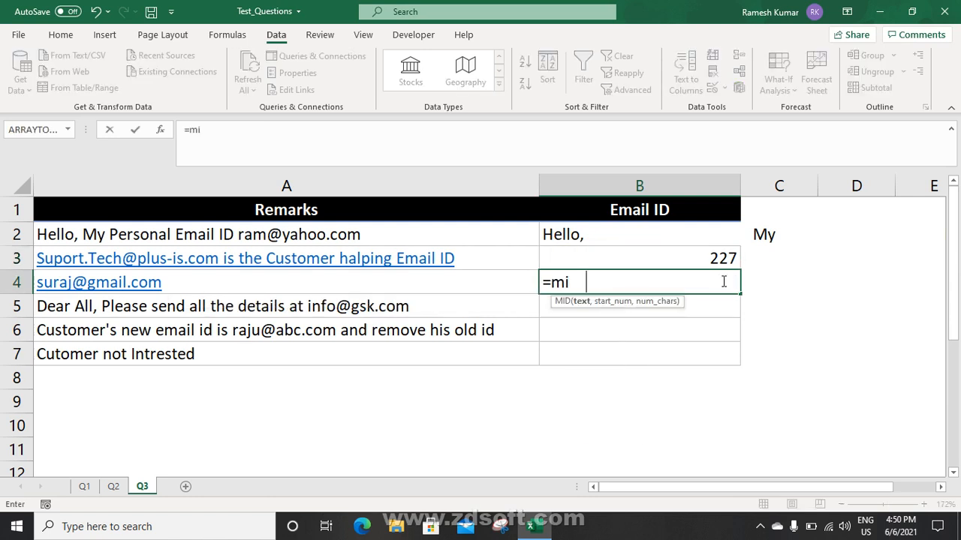
left_click(680, 231)
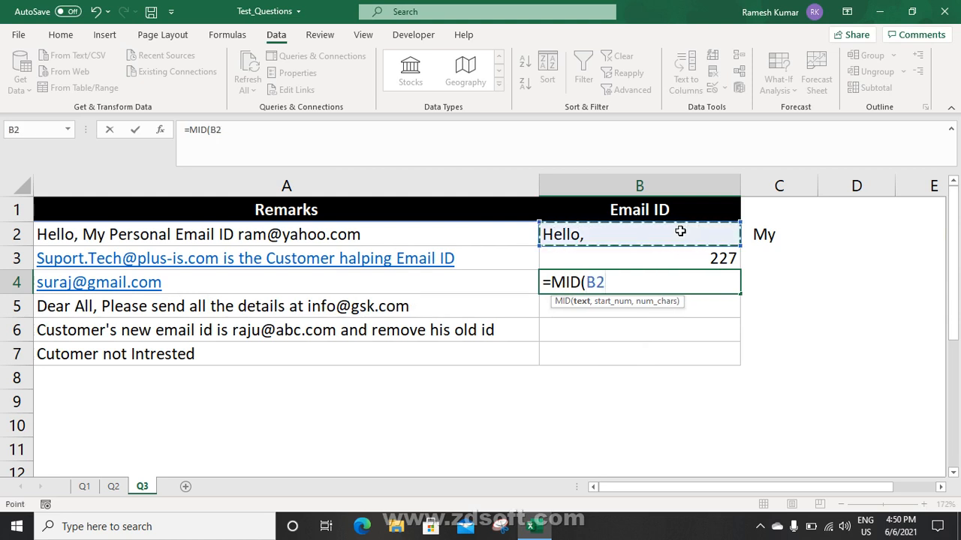
type(",")
left_click(686, 257)
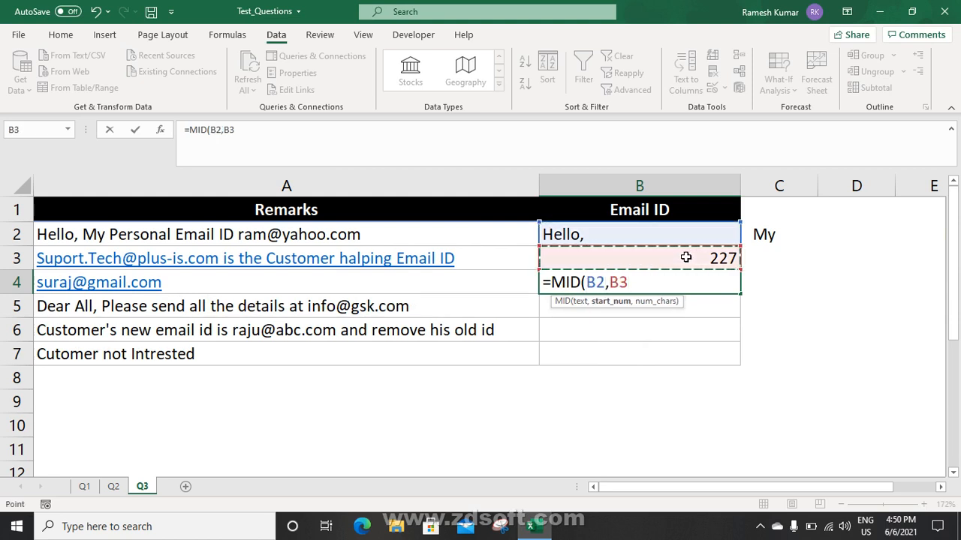
type("-20")
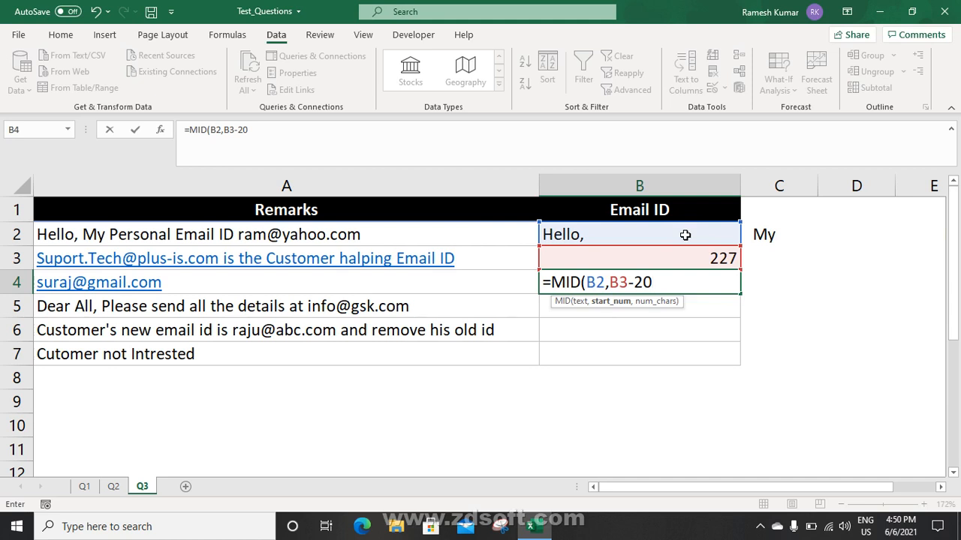
type(",40")
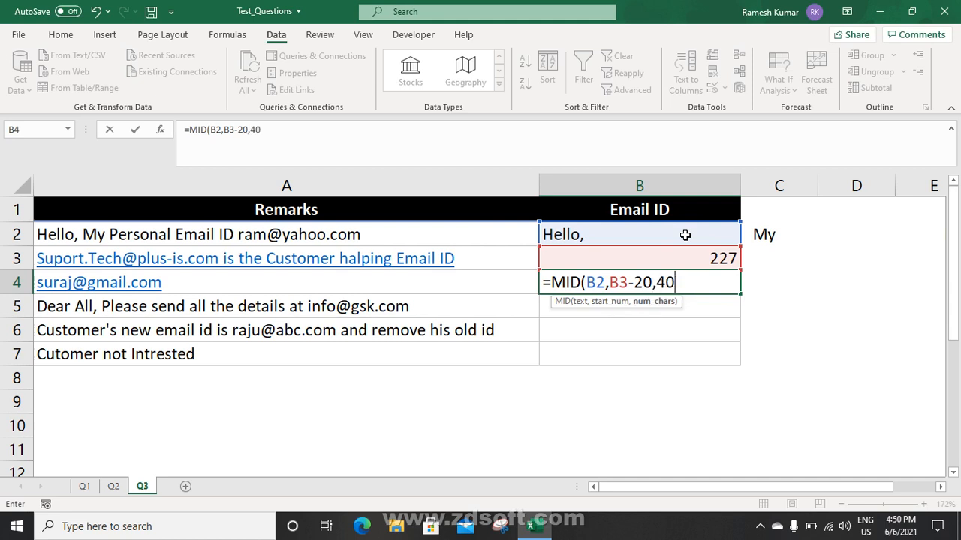
key("Return")
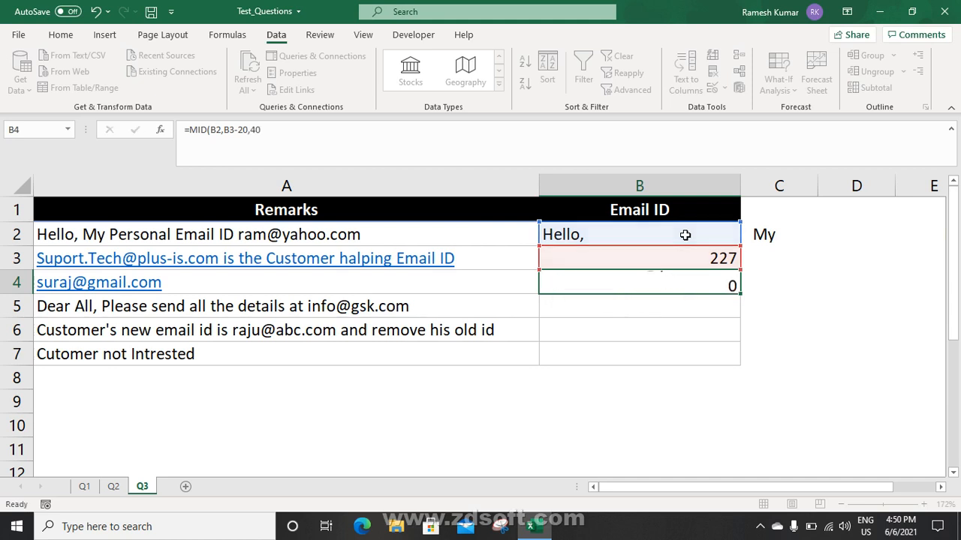
left_click(673, 280)
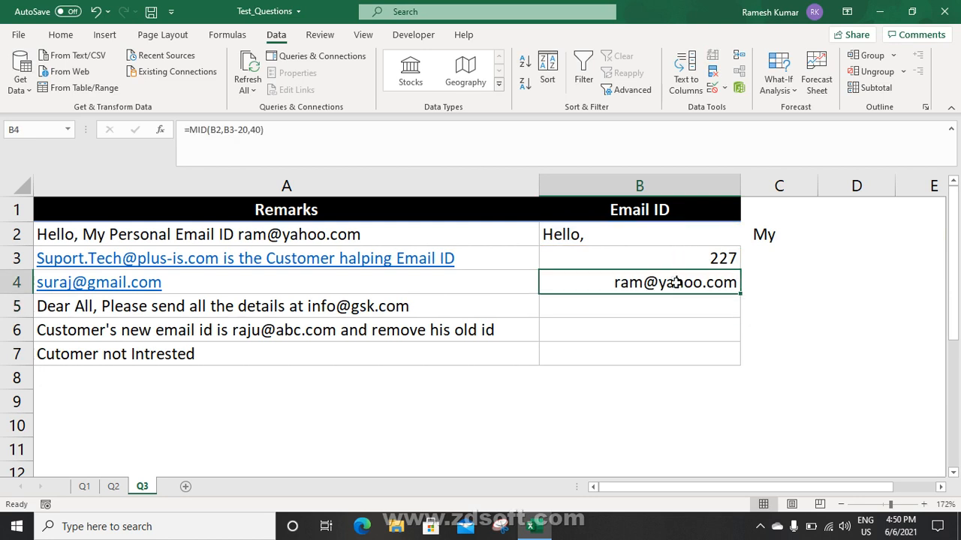
left_click(707, 313)
Enter =TRIM(B4) in B5 for a clean address, then review B3 and the spread-out row 2 text
type("=tr")
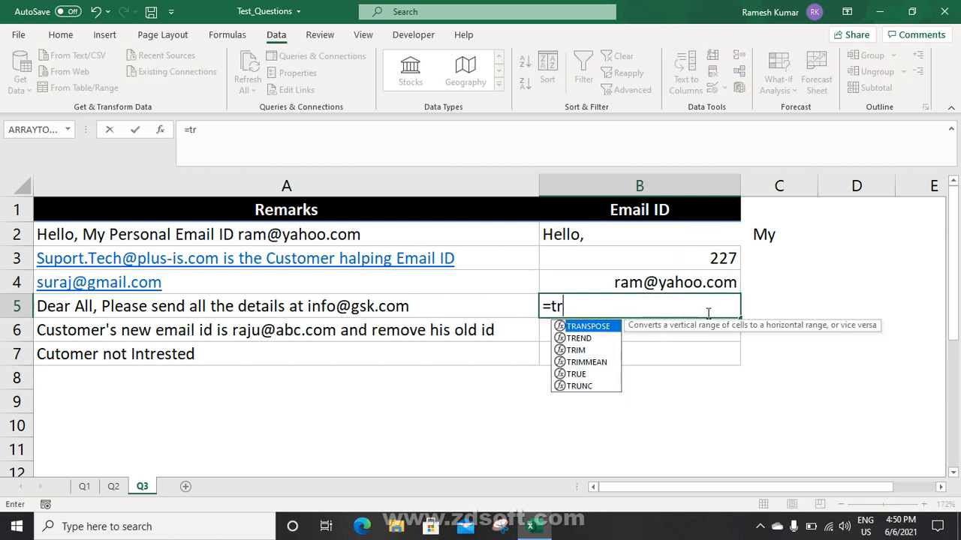
key("Down")
key("Tab")
key("Up")
key("Return")
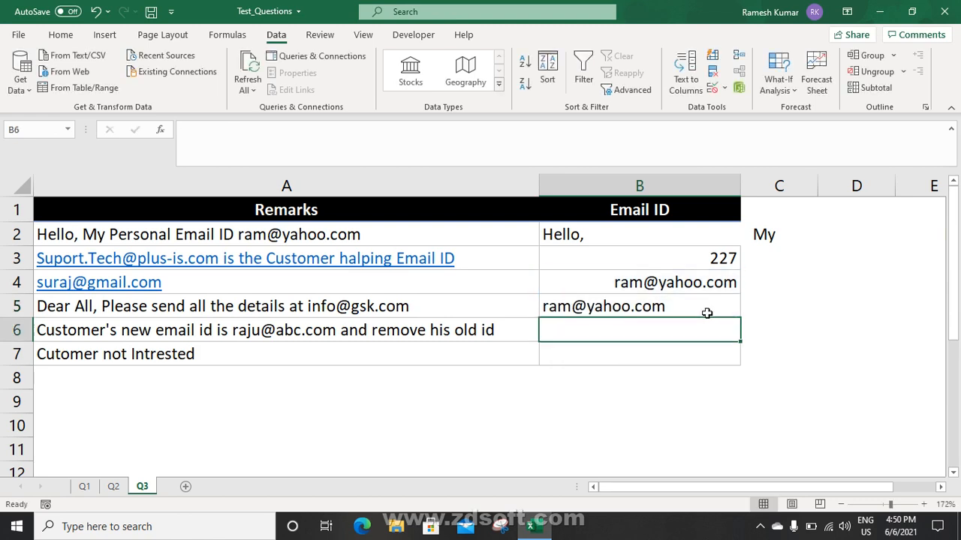
left_click(707, 313)
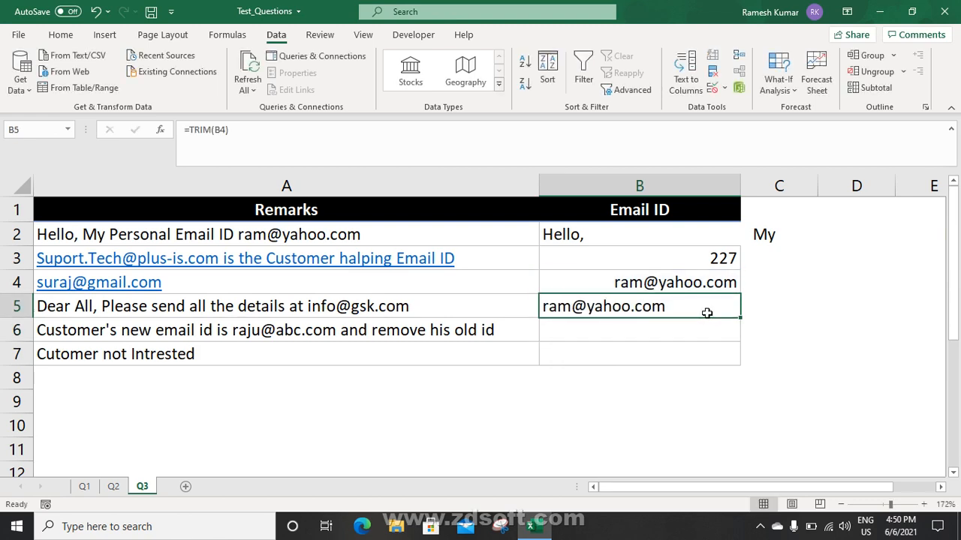
left_click(682, 258)
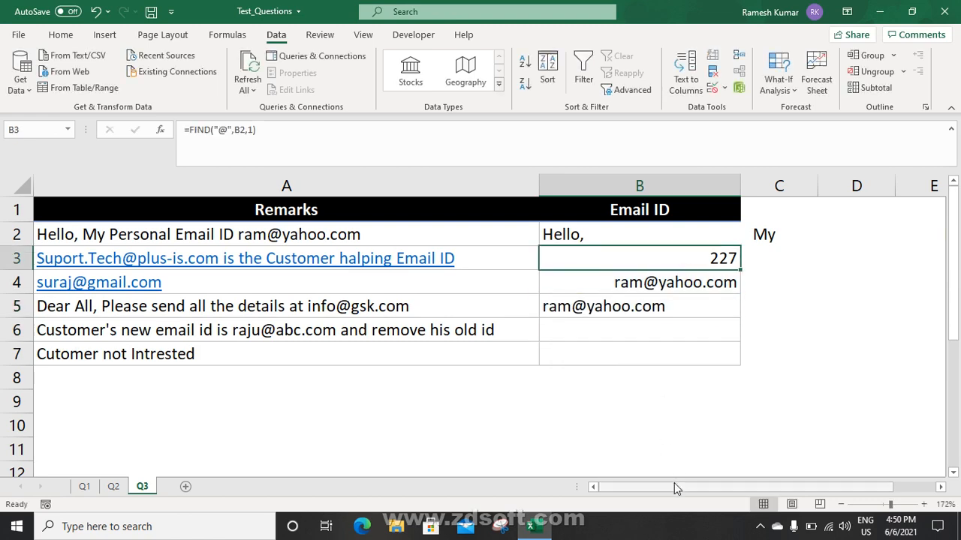
left_click_drag(674, 483, 780, 479)
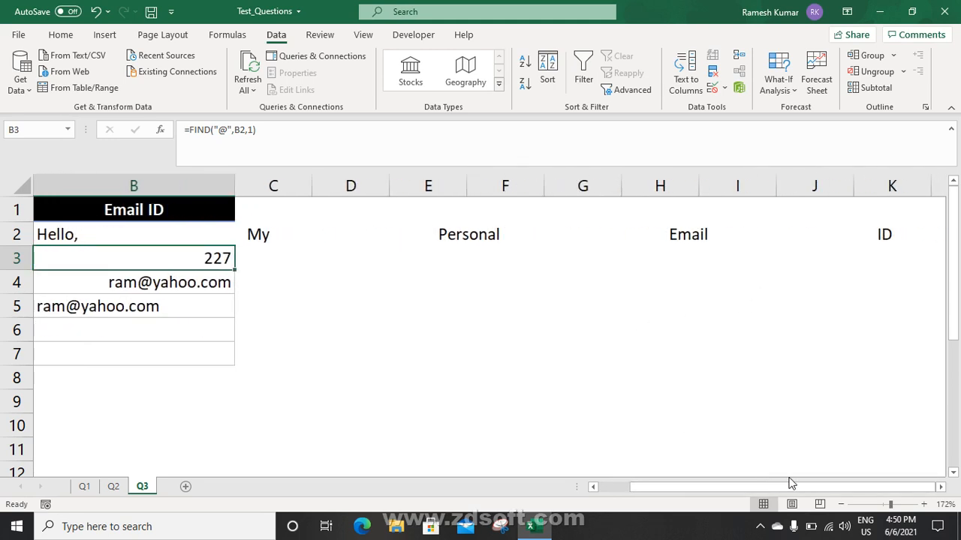
left_click(941, 488)
left_click(940, 487)
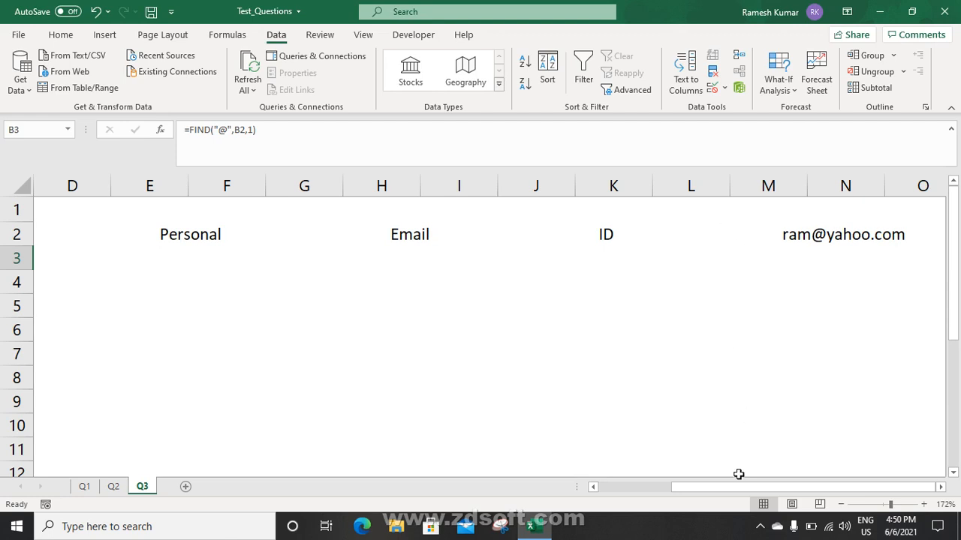
left_click_drag(738, 487, 638, 488)
Enter =B3-20 in C4 to check MID's start position
left_click(779, 273)
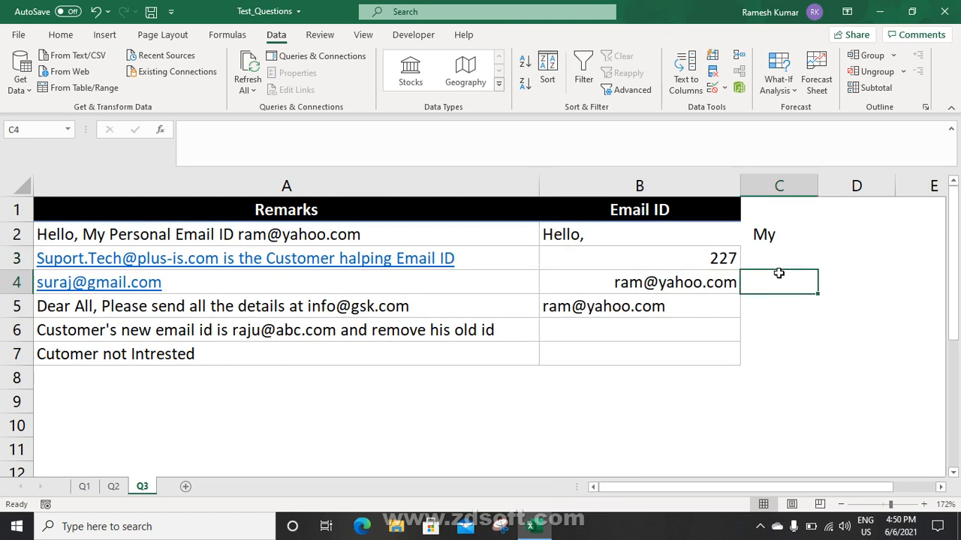
type("=")
key("Left")
key("Up")
type("-")
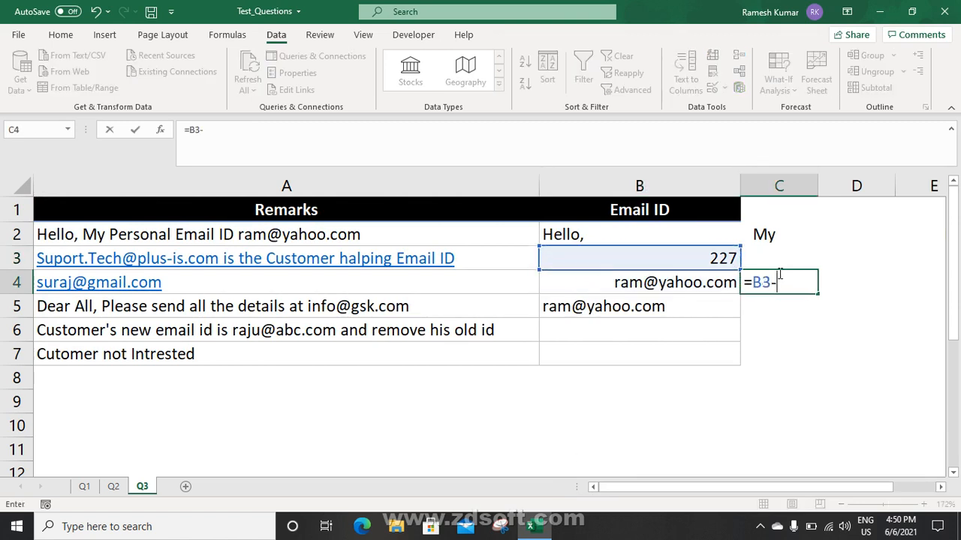
type("20")
key("Return")
key("Up")
key("Left")
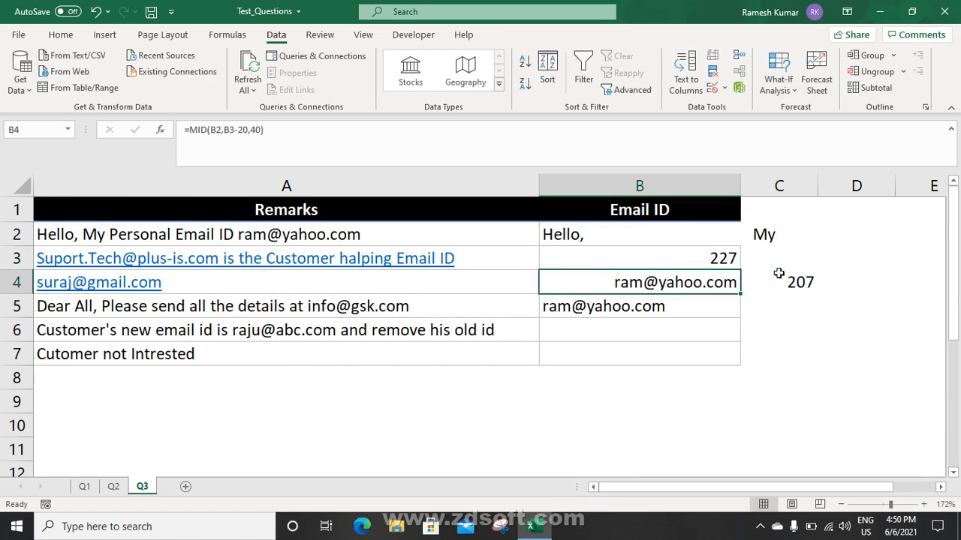
left_click(779, 272)
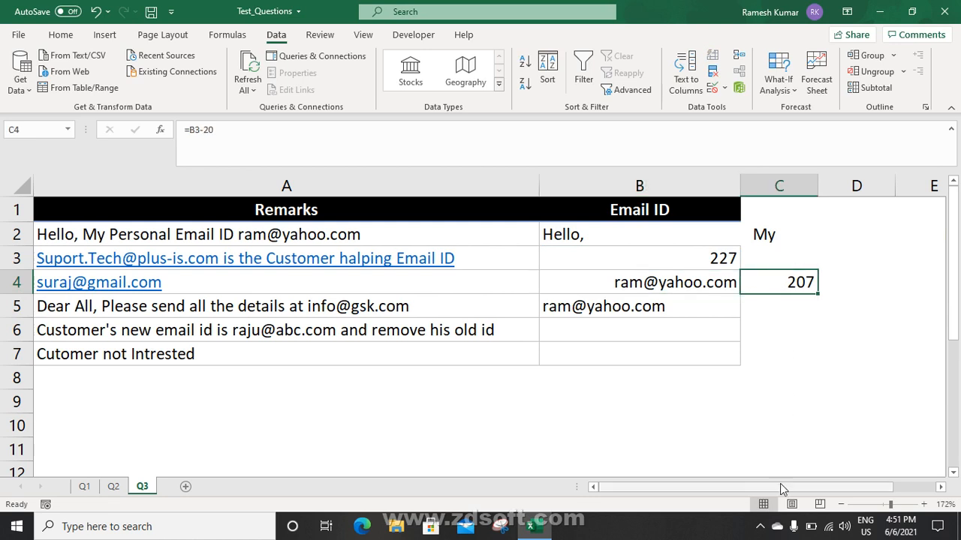
Start a =MID(K2,, formula in M3, discard it, and return to the table at column B
left_click_drag(780, 485, 869, 485)
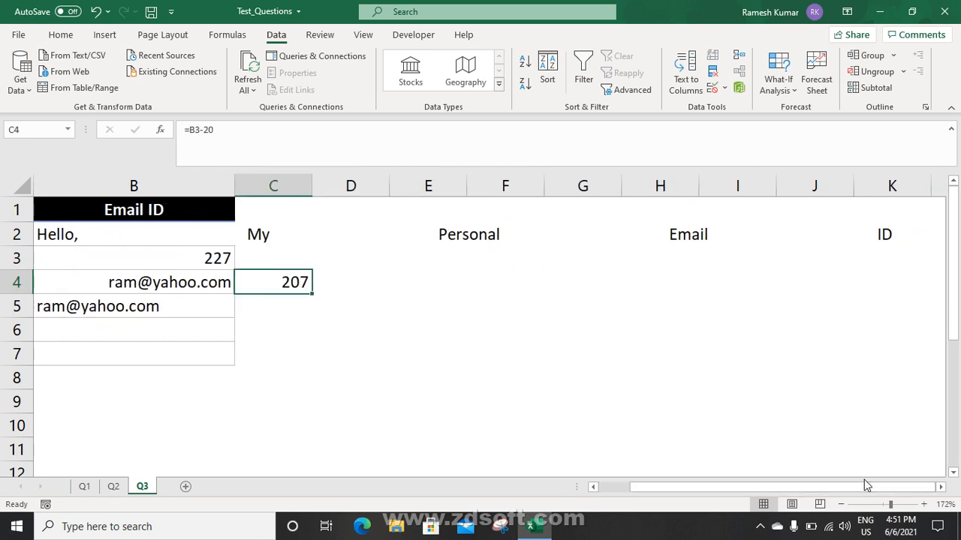
left_click(940, 487)
left_click(939, 486)
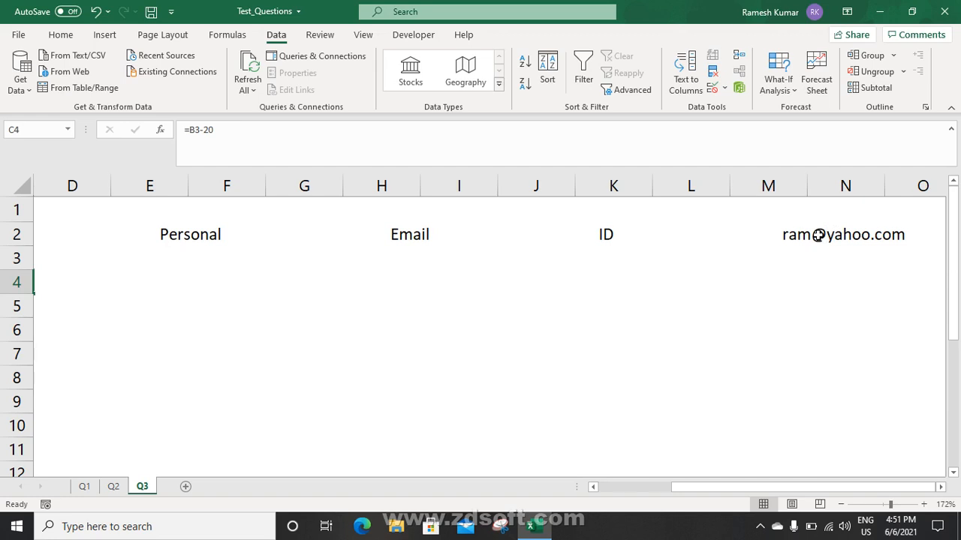
left_click(784, 263)
type("=mi")
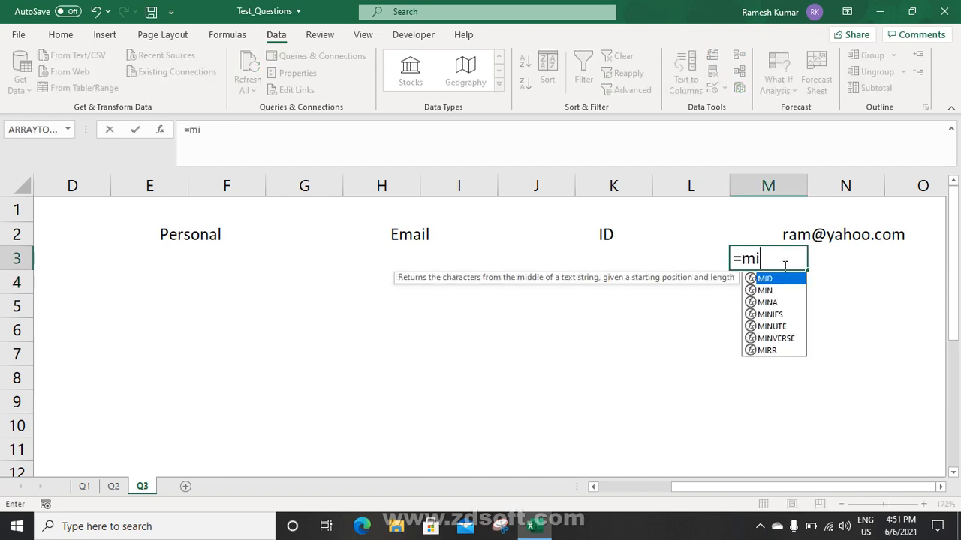
key("Tab")
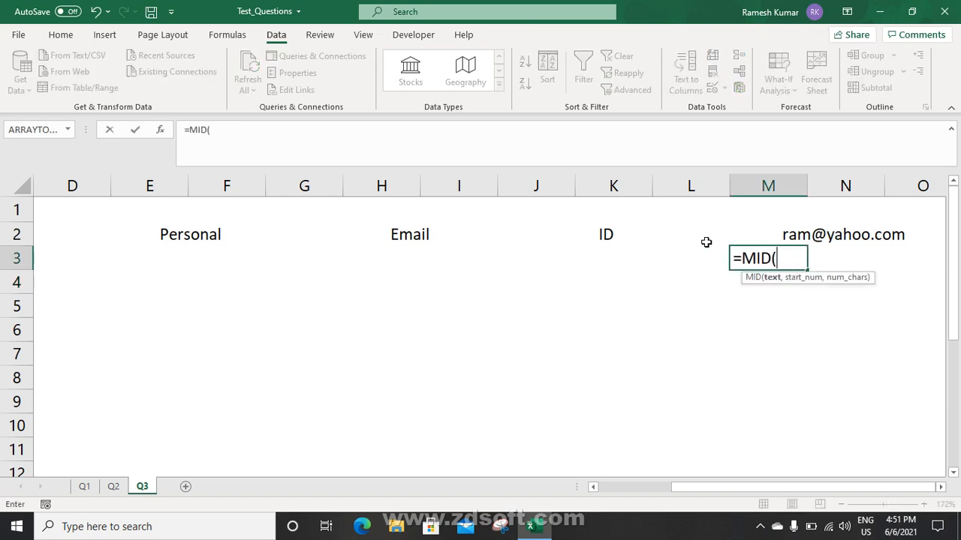
left_click(593, 232)
type(",")
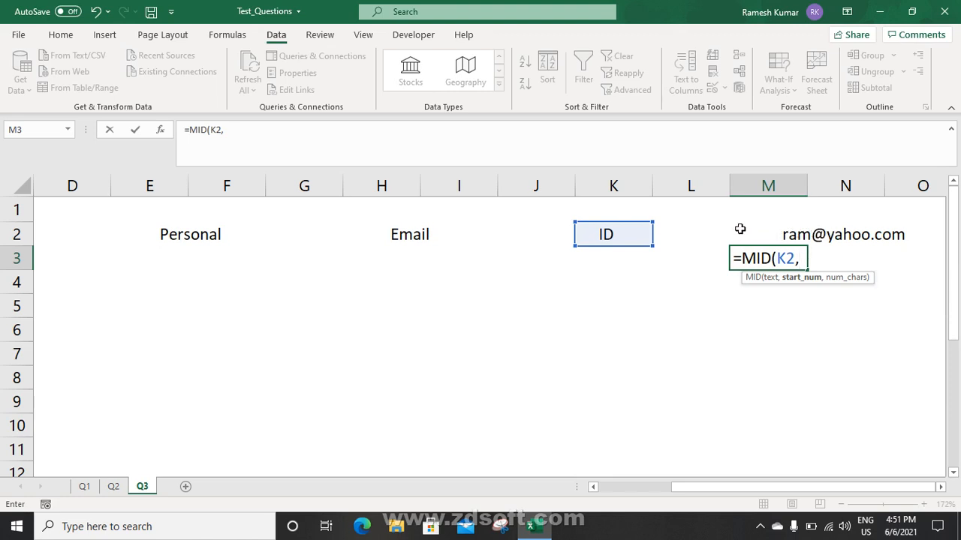
type(",")
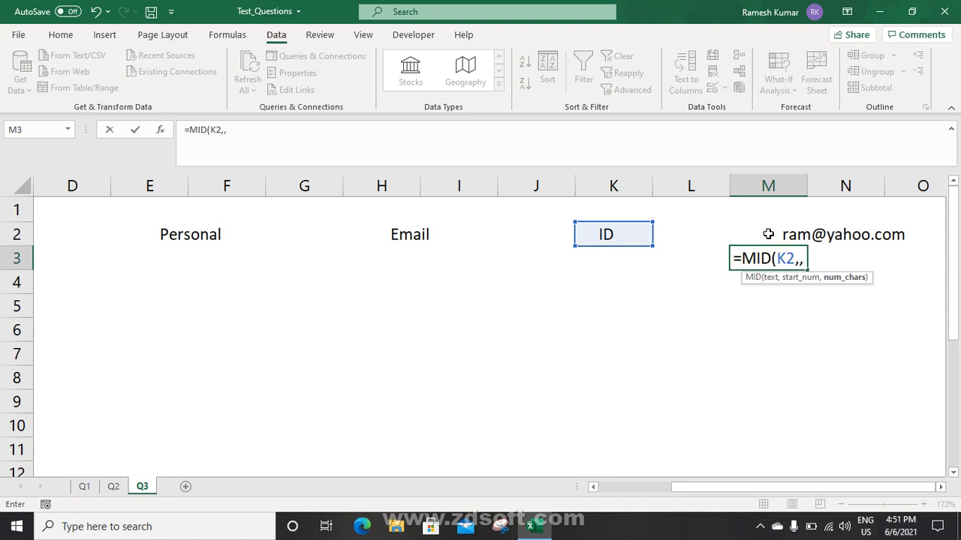
key("Escape")
left_click_drag(723, 487, 612, 486)
left_click(679, 283)
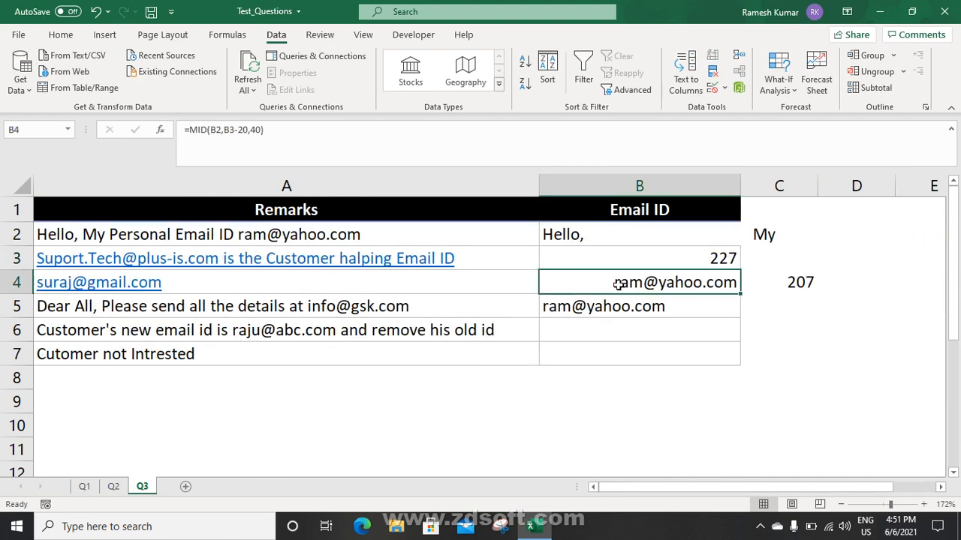
Replace B2 in B3's FIND formula with B2's SUBSTITUTE expression
left_click(608, 307)
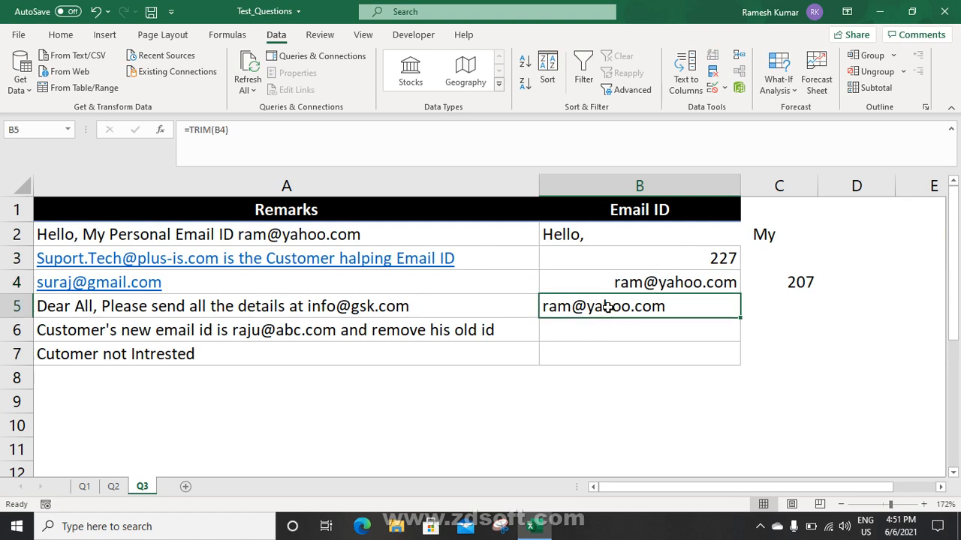
left_click(611, 238)
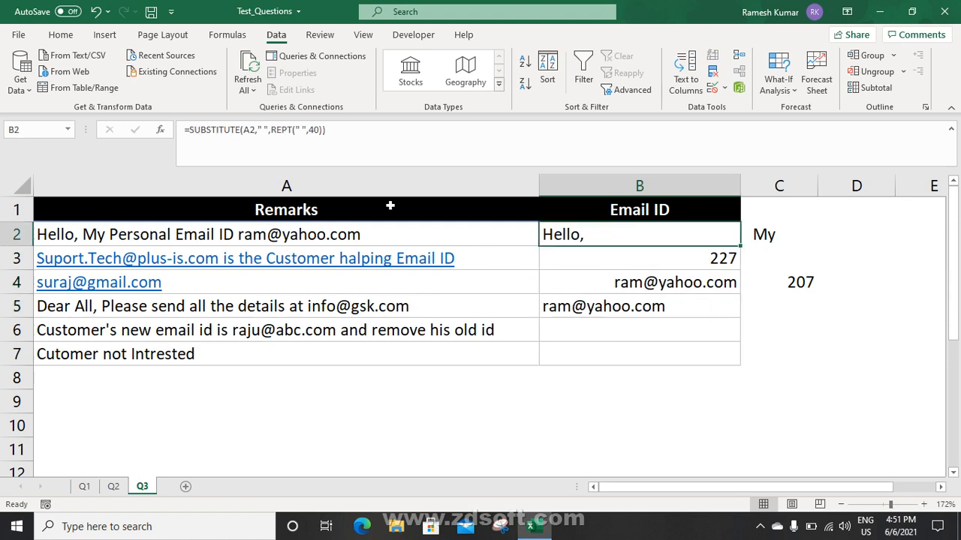
left_click_drag(189, 130, 445, 163)
key("ctrl+c")
key("Escape")
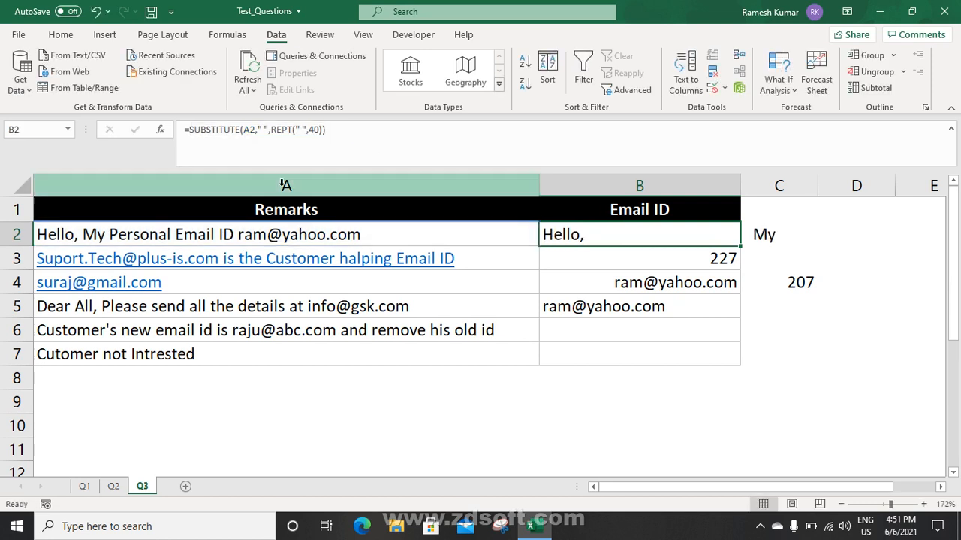
left_click(553, 261)
left_click(247, 129)
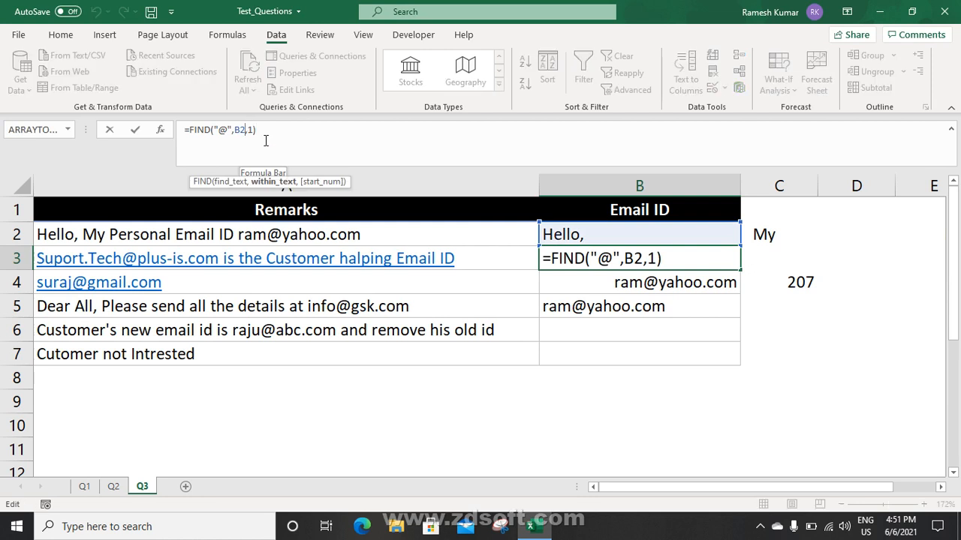
key("shift+Left")
key("shift+Left")
key("ctrl+v")
key("Return")
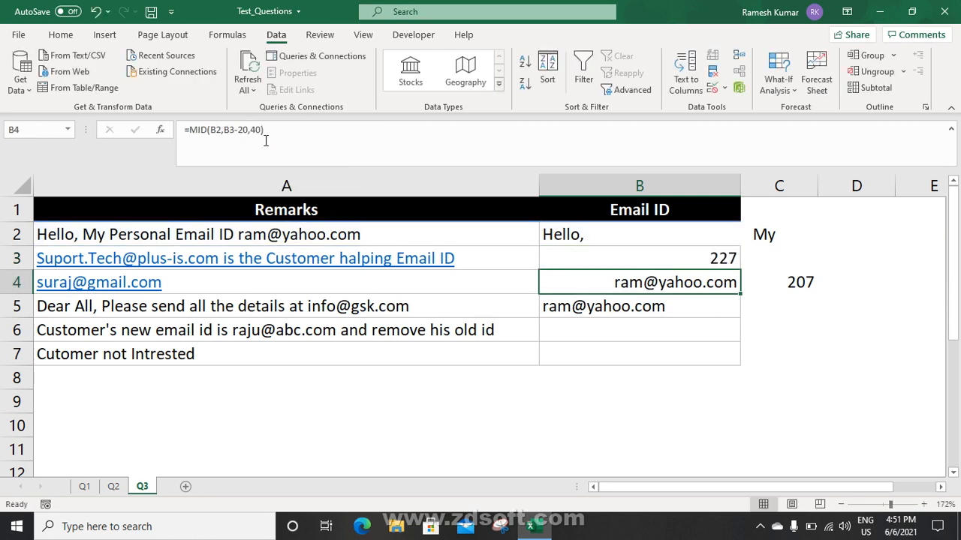
key("Up")
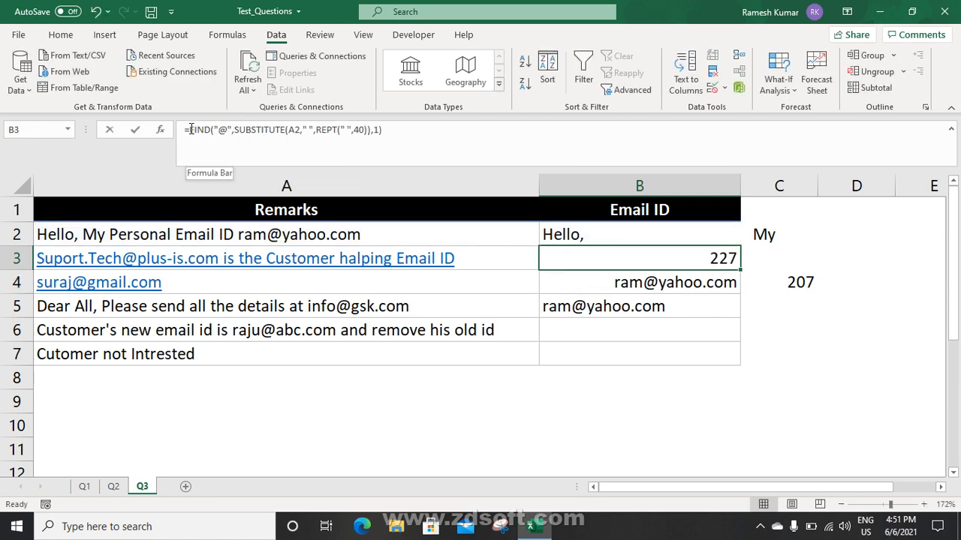
Replace B3 in B4's MID formula with the copied FIND expression
left_click_drag(192, 130, 500, 142)
key("Escape")
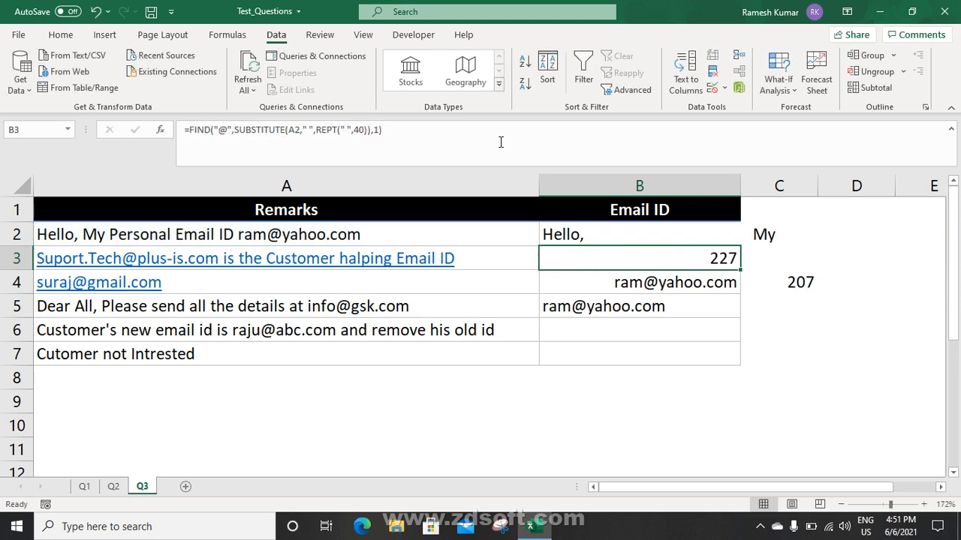
left_click(592, 286)
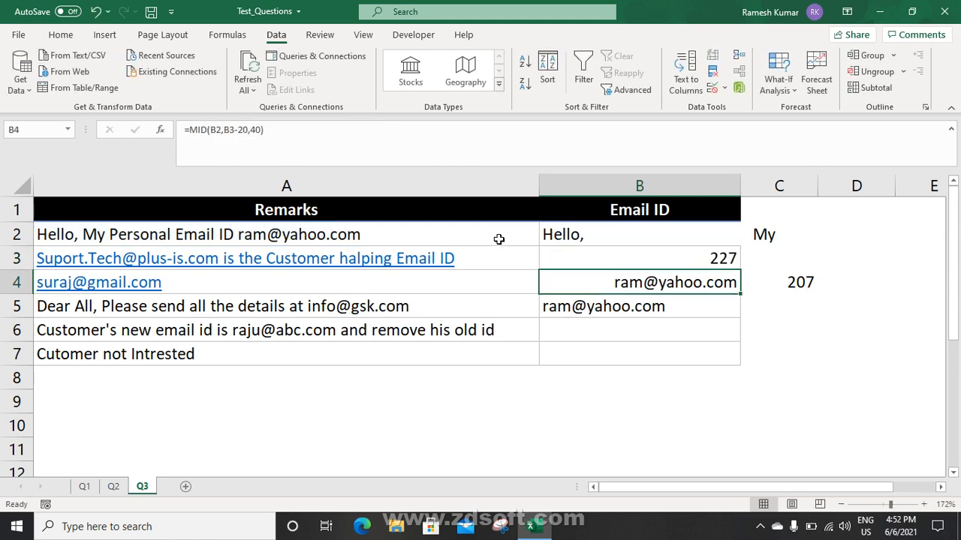
left_click(611, 255)
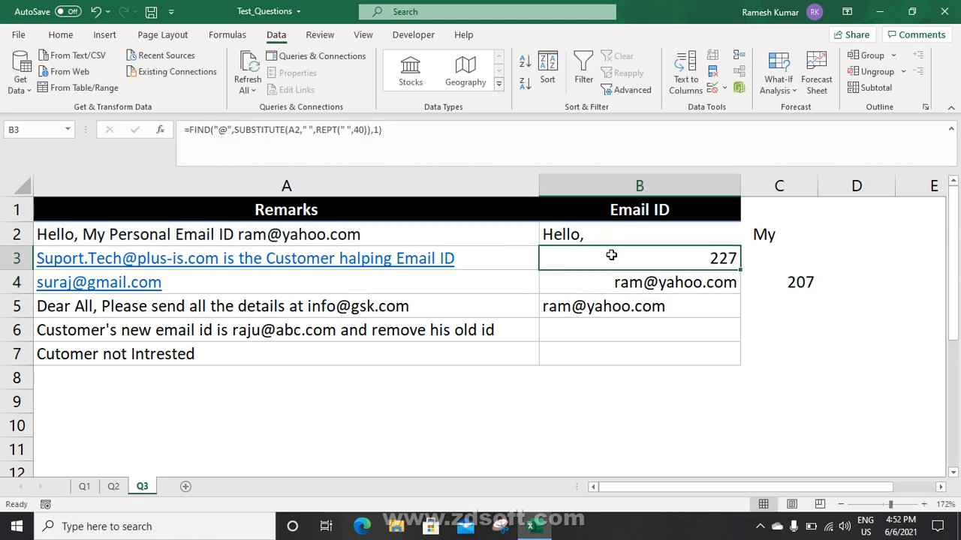
left_click(612, 280)
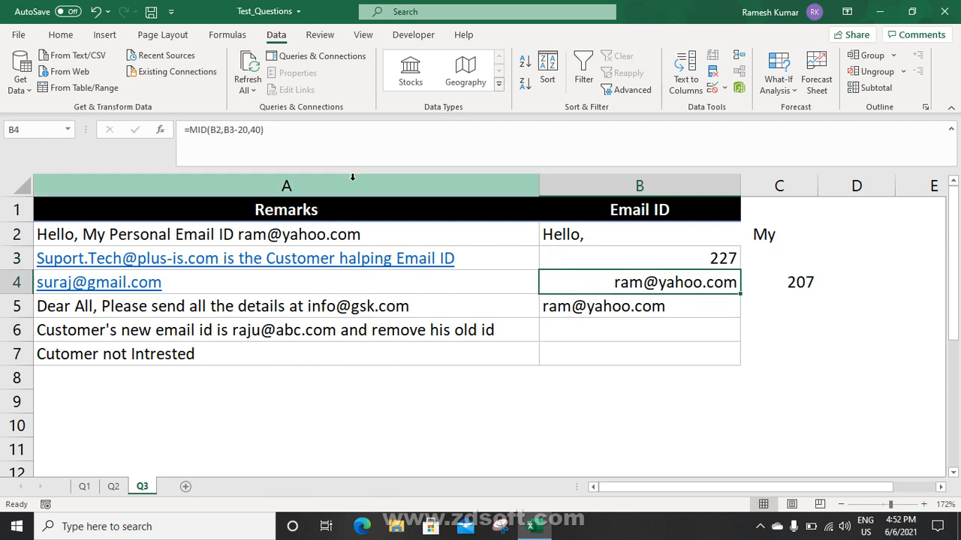
left_click(239, 134)
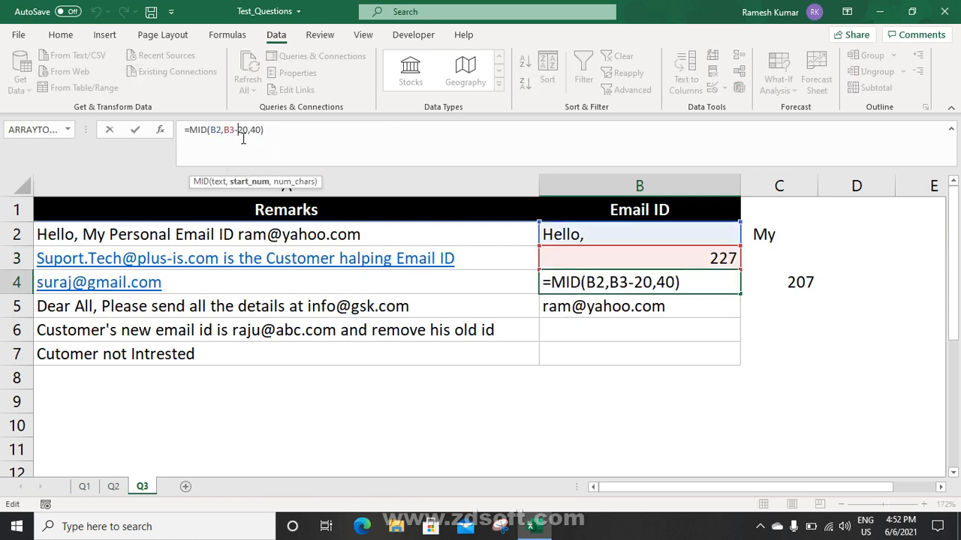
key("shift+Left")
key("shift+Left")
type("(")
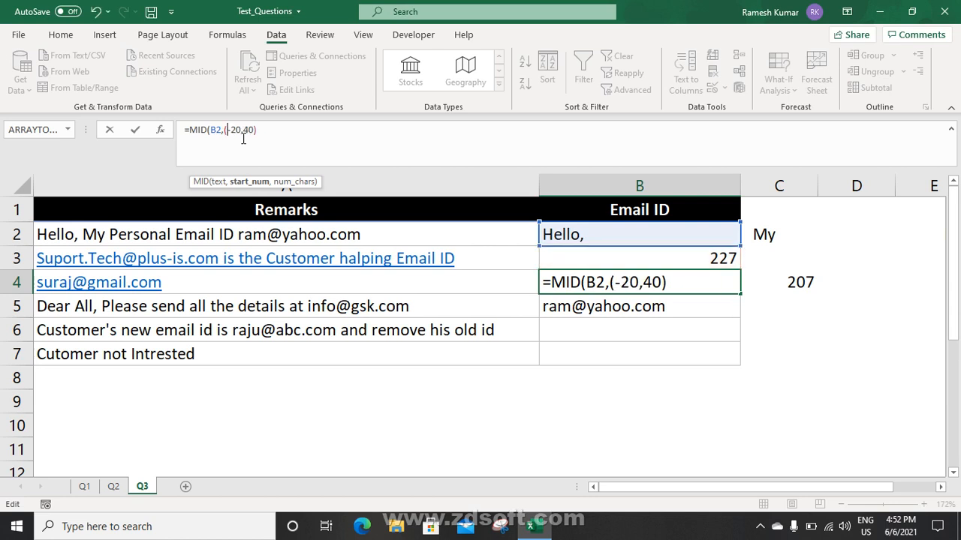
type("FIND(\"@\",SUBSTITUTE(A2,\" \",REPT(\" \",40)),1))")
key("ctrl+Return")
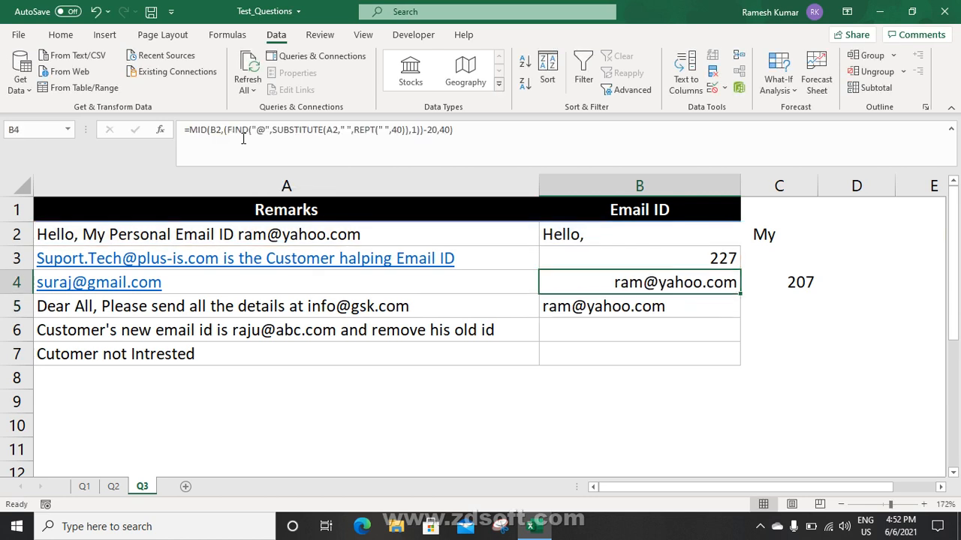
key("F2")
key("Escape")
Swap B2 in B4's MID formula for the SUBSTITUTE expression, then copy the whole MID formula
left_click(579, 232)
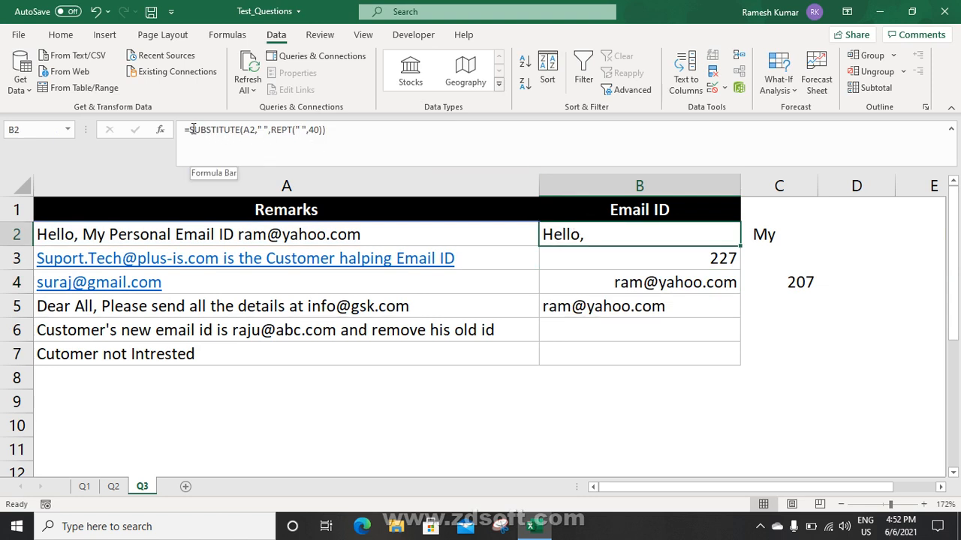
left_click_drag(191, 130, 440, 144)
key("ctrl+c")
key("Escape")
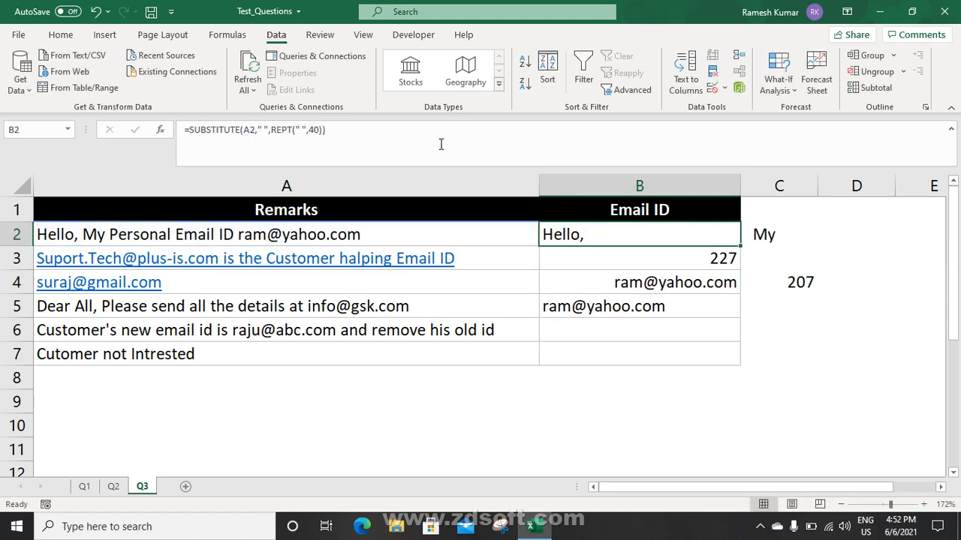
left_click(631, 280)
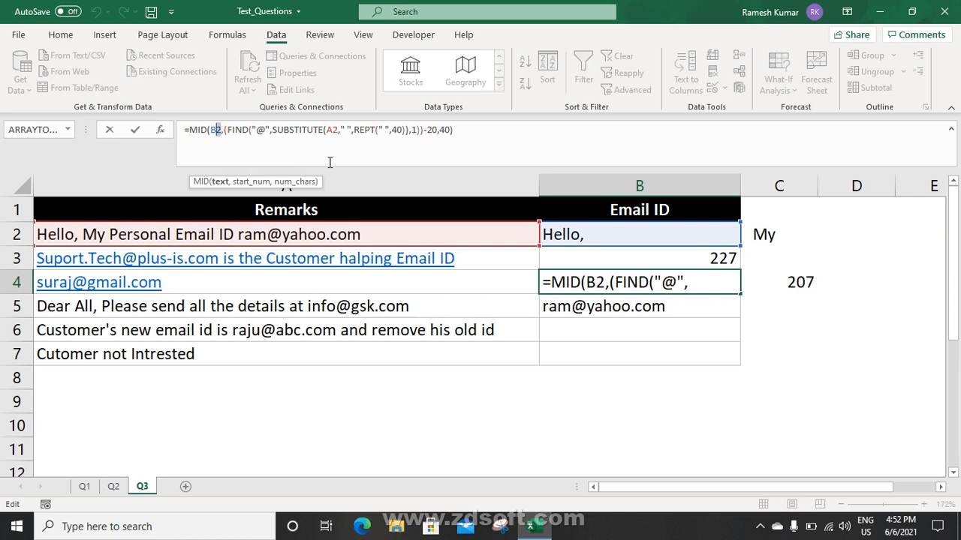
key("ctrl+v")
key("Return")
key("Up")
key("Up")
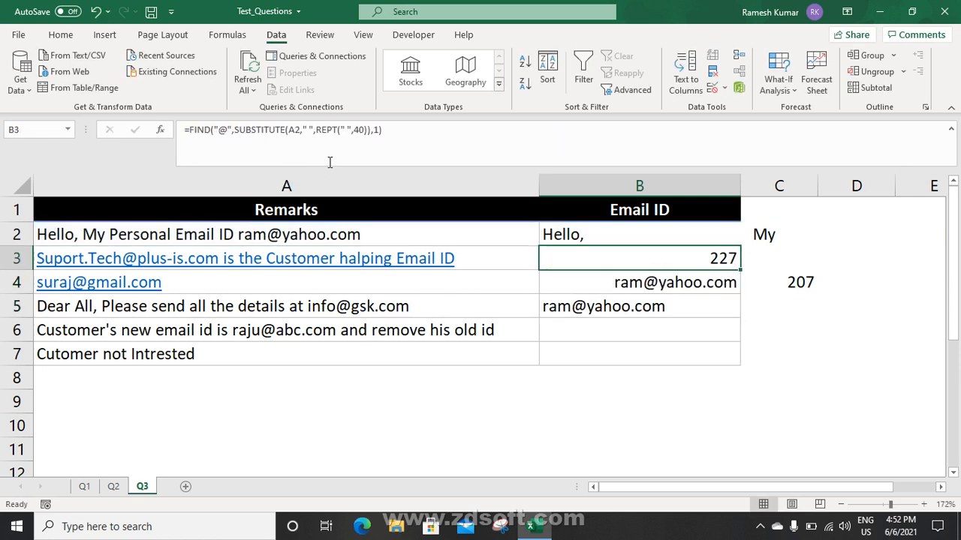
key("Down")
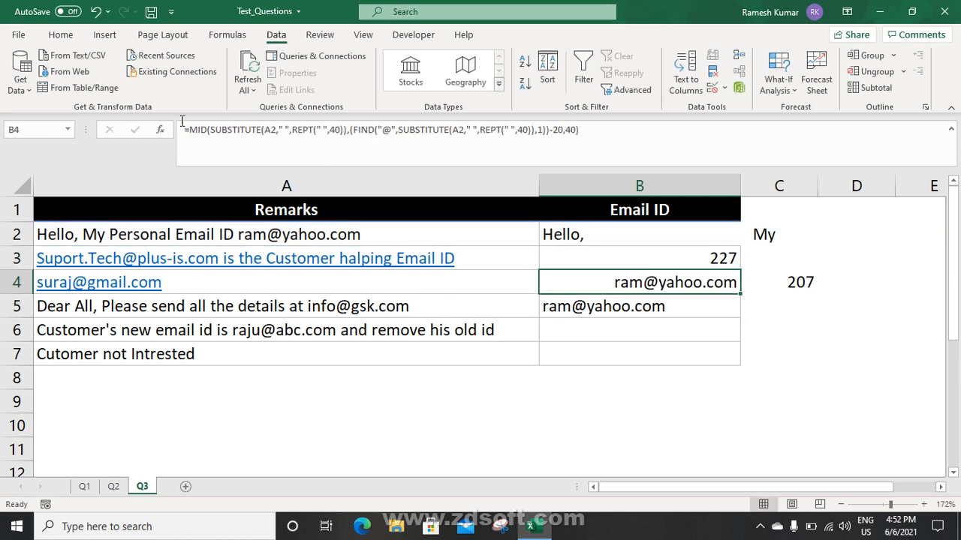
left_click_drag(190, 129, 660, 158)
key("ctrl+c")
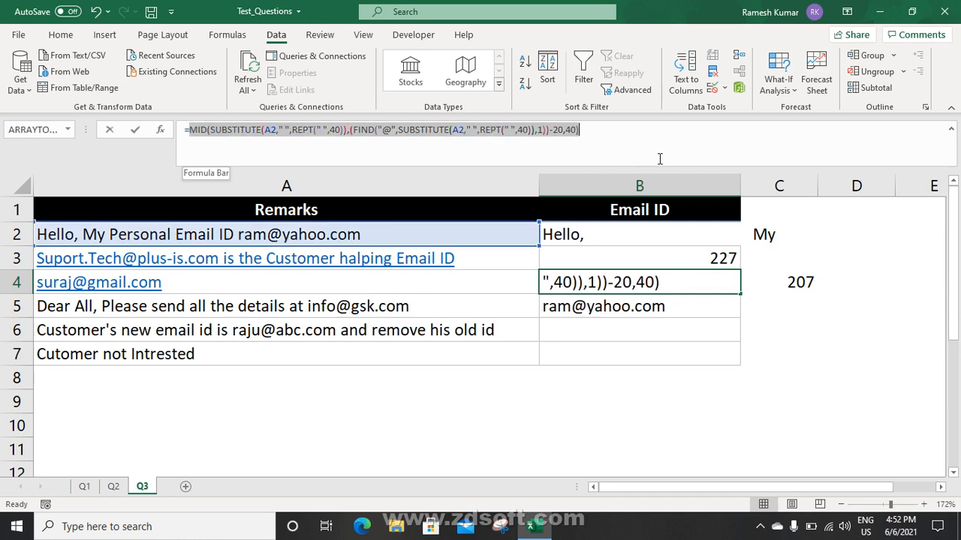
key("Escape")
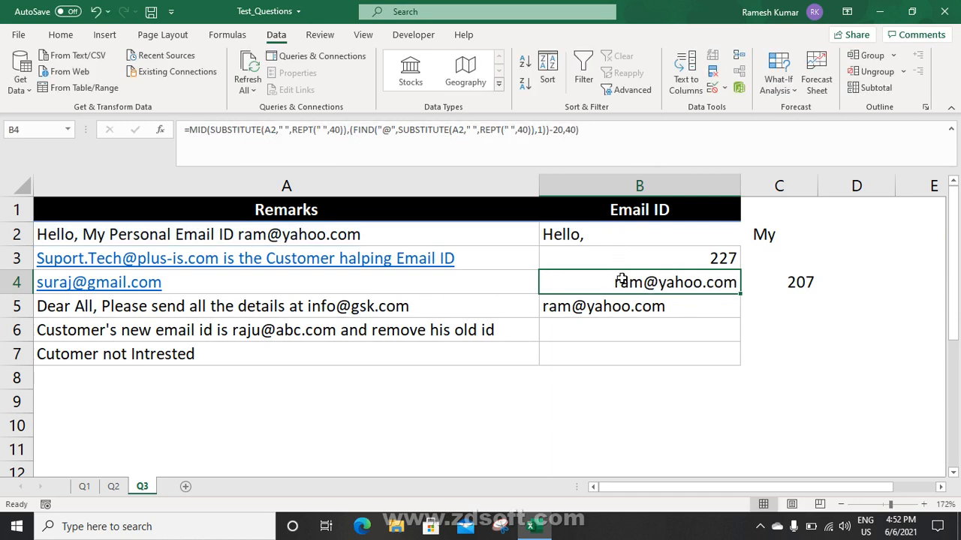
Nest the MID formula inside B5's TRIM and clear the helper formulas in B2:B4
left_click(591, 305)
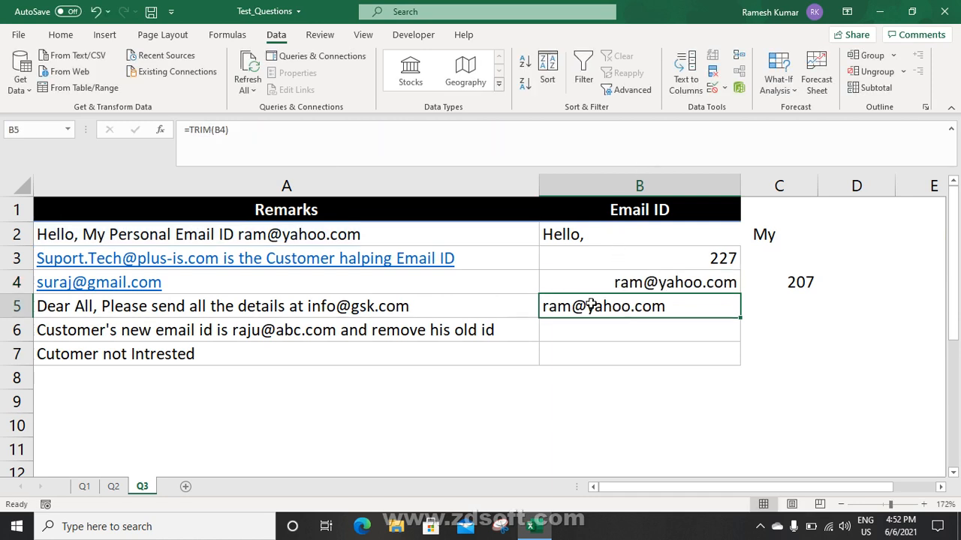
double_click(226, 129)
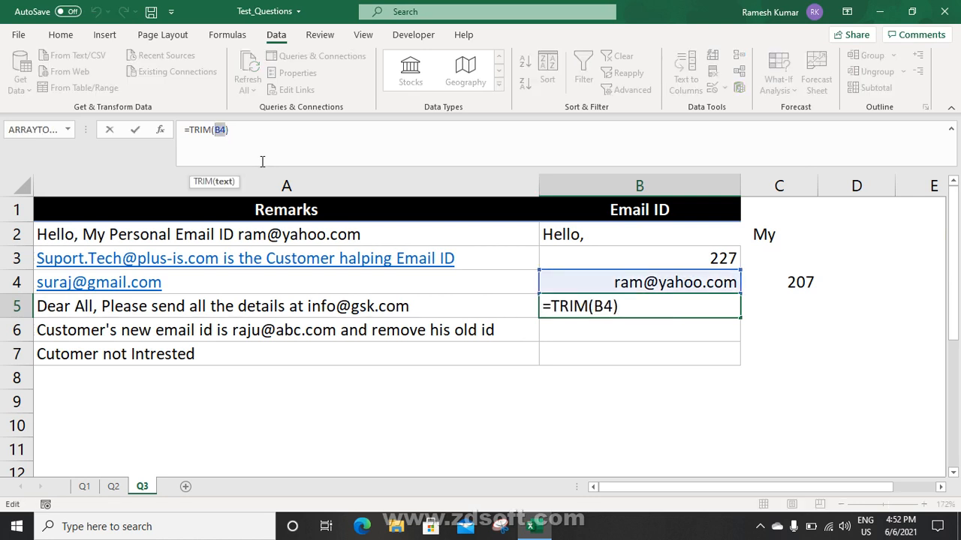
key("ctrl+v")
key("Return")
key("Up")
key("Up")
key("Up")
key("Up")
key("shift+Down")
key("shift+Down")
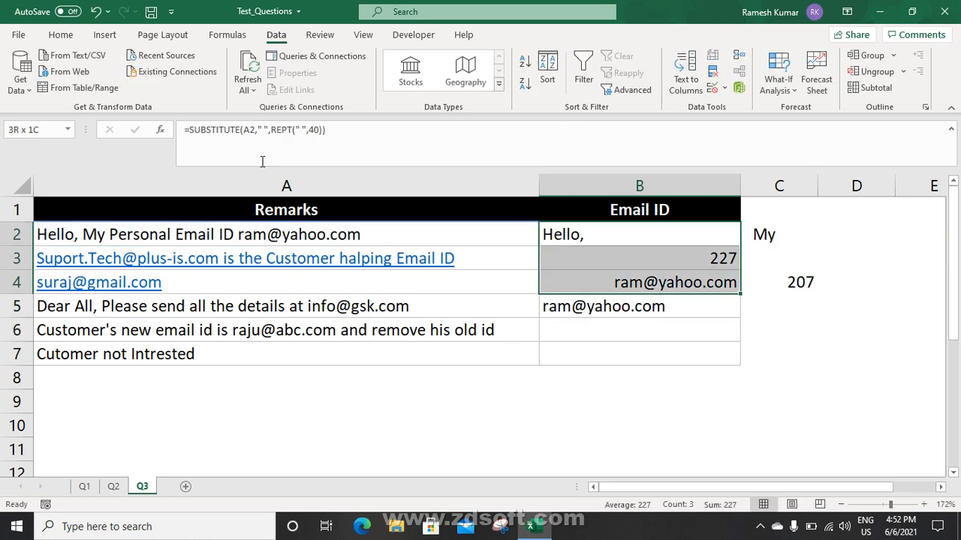
key("Delete")
Copy B5's combined TRIM/MID/SUBSTITUTE formula text into B2
key("Down")
key("Down")
key("Down")
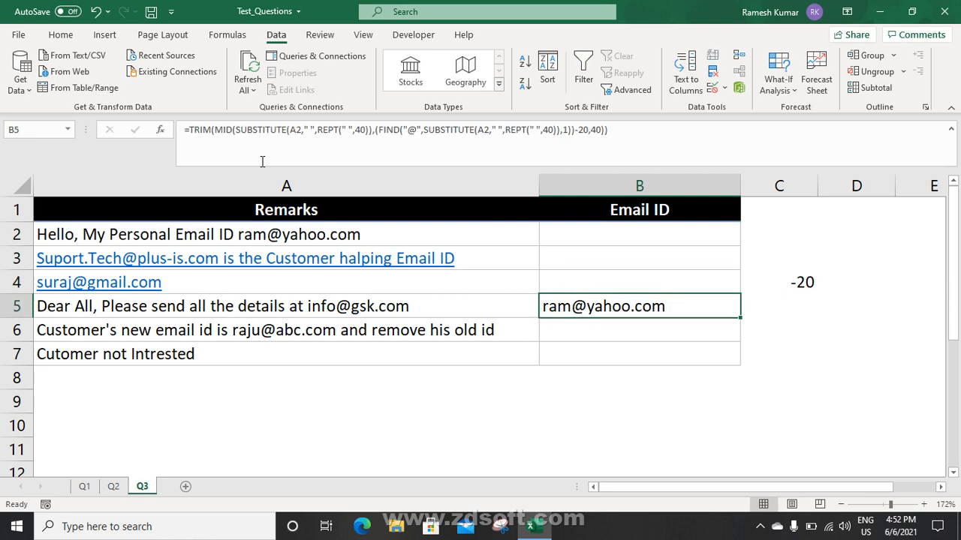
key("ctrl+c")
key("Up")
key("Up")
key("Up")
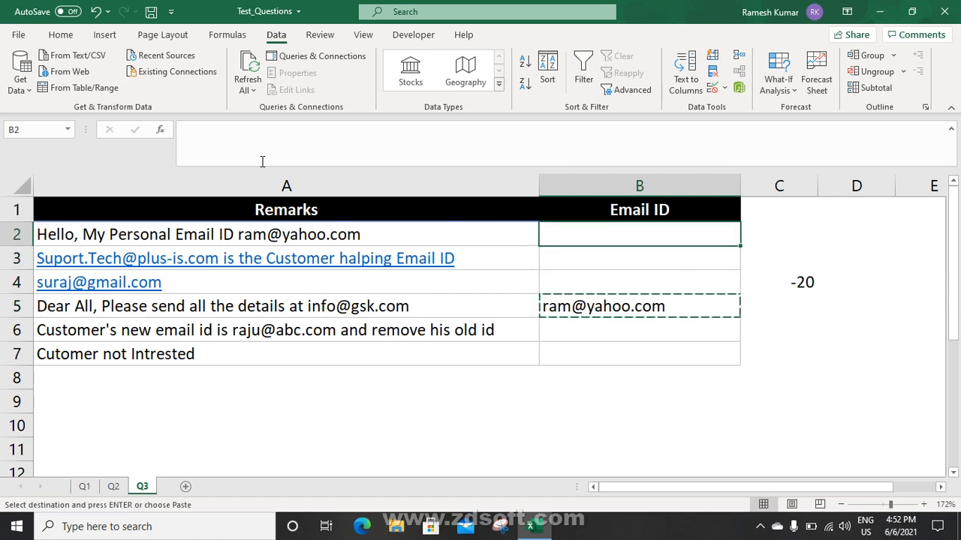
key("Escape")
key("Down")
key("Down")
key("Down")
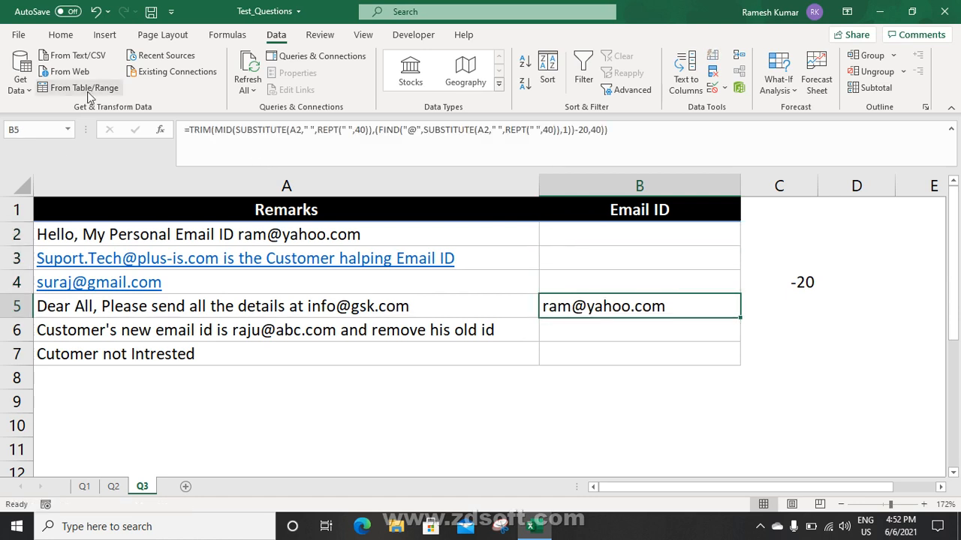
left_click_drag(189, 129, 764, 151)
key("ctrl+c")
key("Escape")
key("Up")
key("Up")
key("Up")
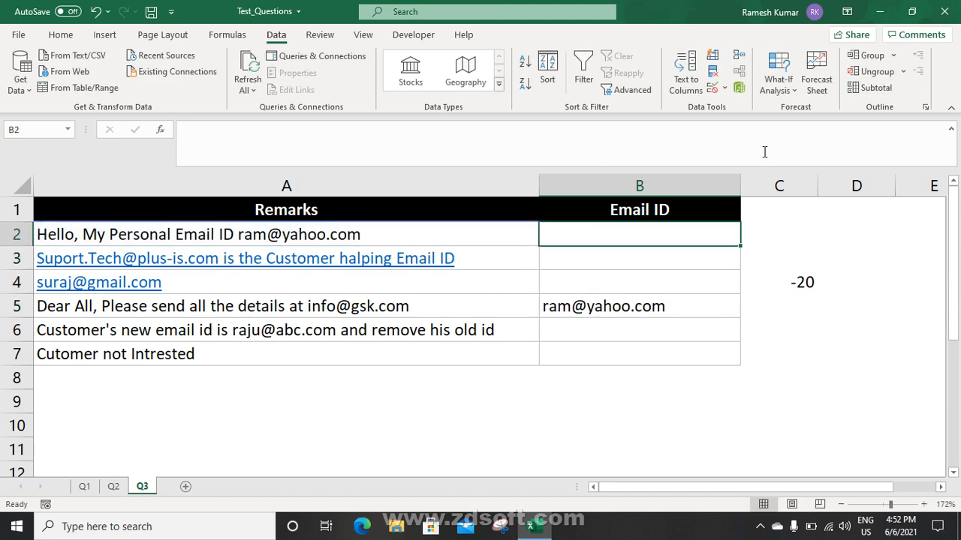
type("=")
key("ctrl+v")
key("Return")
Fill B2's email formula down to B7, extracting addresses for rows 2, 5 and 6
key("Down")
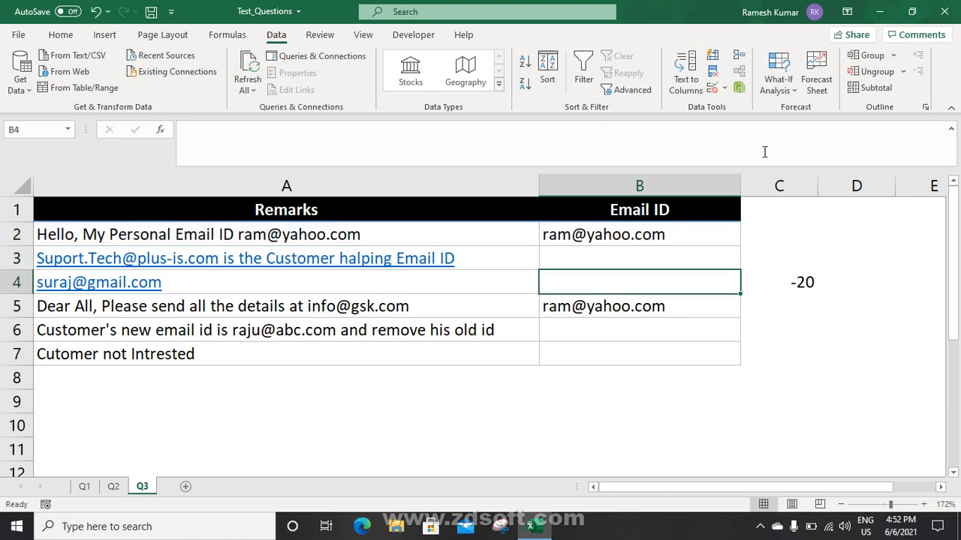
key("shift+Right")
key("shift+Down")
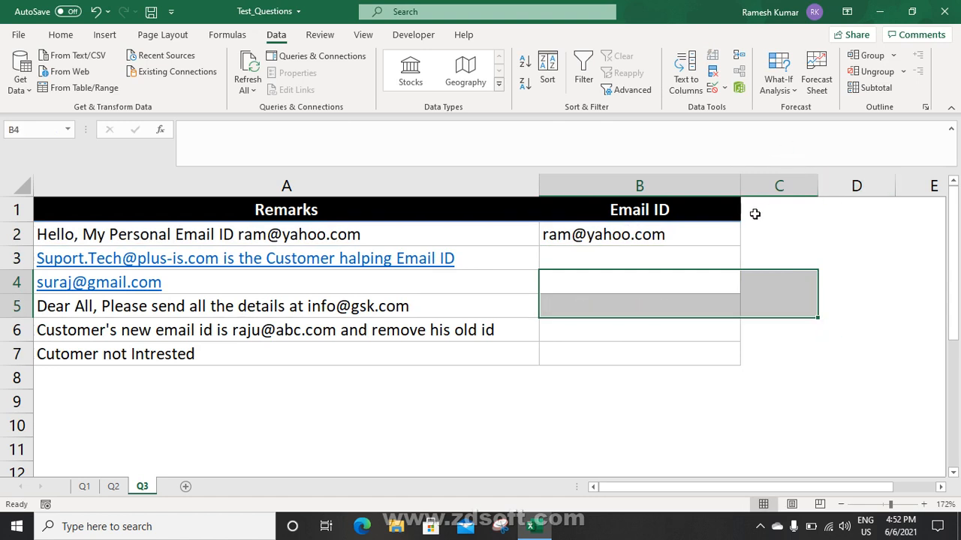
left_click(709, 236)
left_click_drag(736, 246, 718, 356)
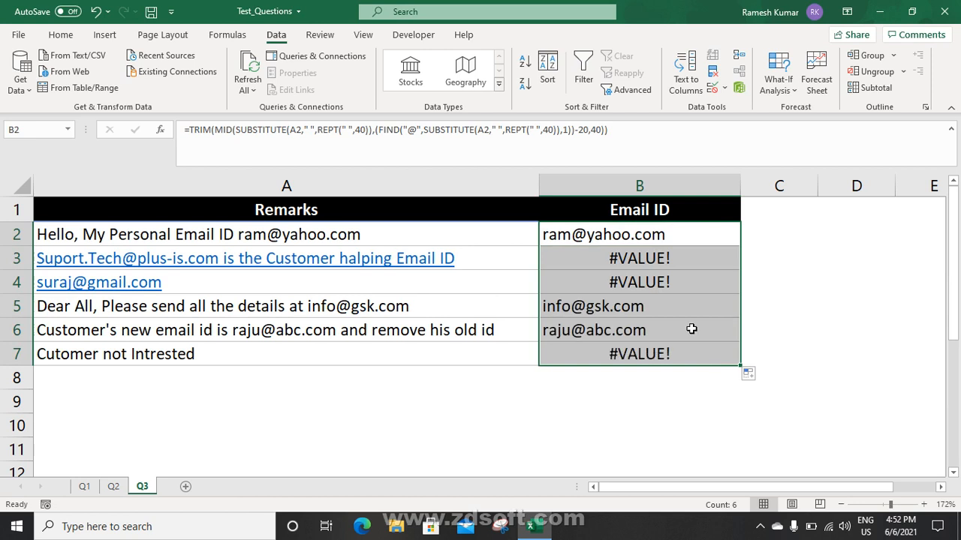
left_click(640, 264)
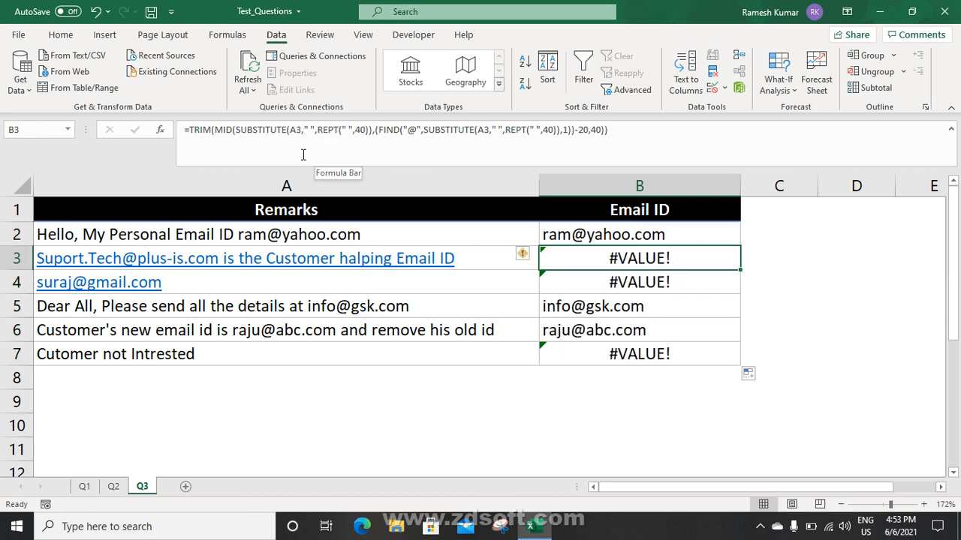
Prefix both A3 references in row 3's formula with " "& so the remark starts with a space
left_click(267, 129)
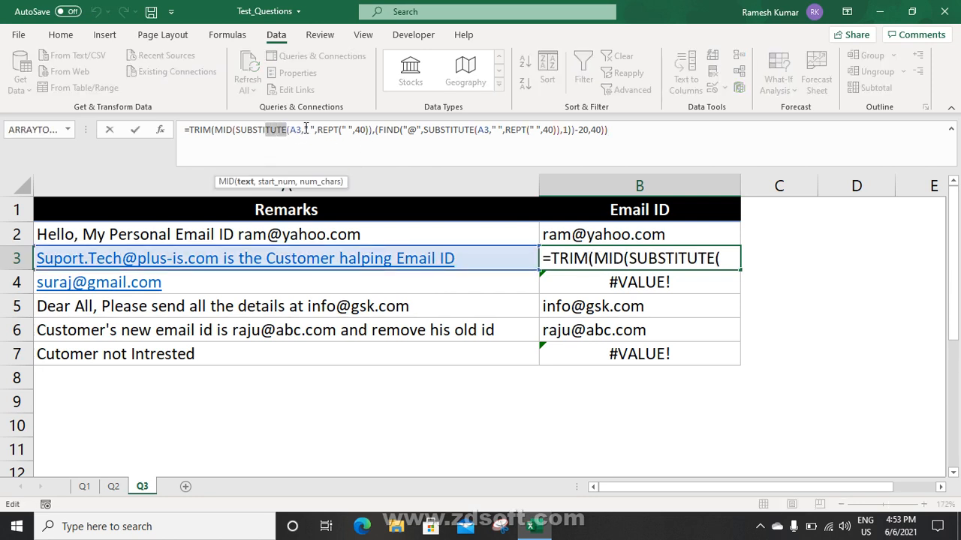
left_click(304, 129)
left_click_drag(337, 130, 366, 129)
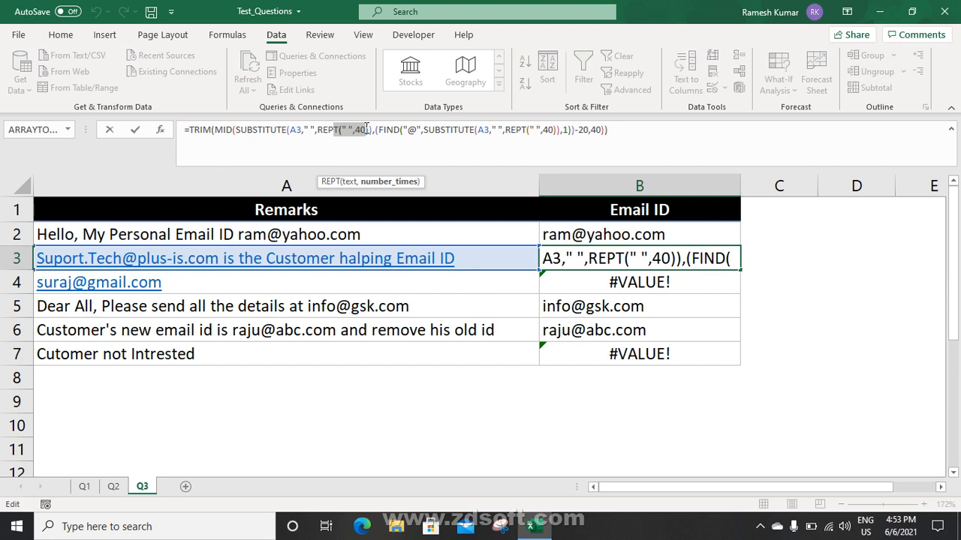
key("Escape")
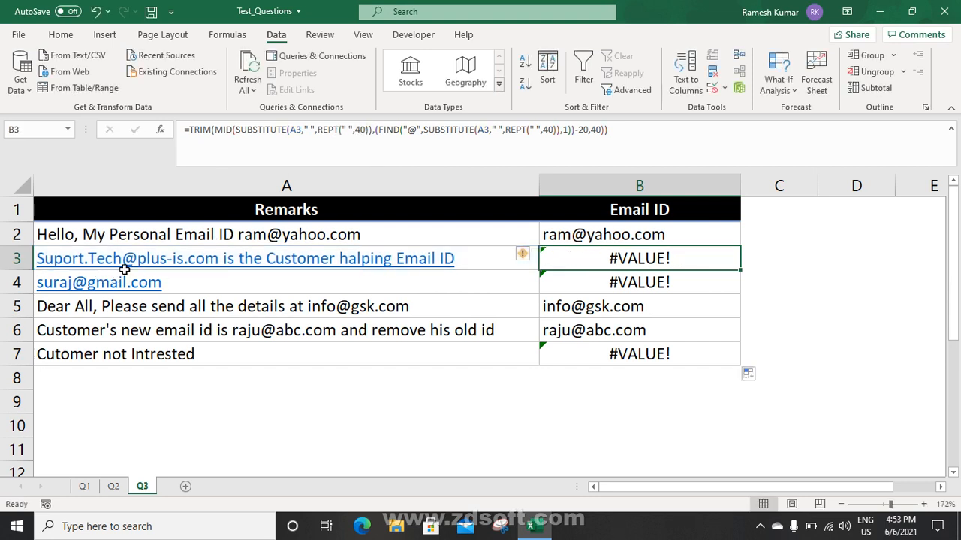
left_click(204, 288)
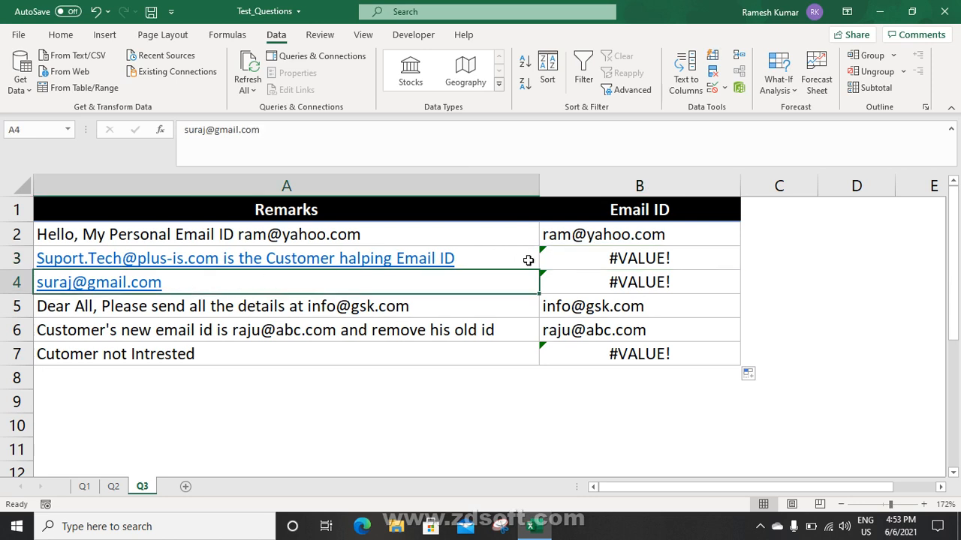
left_click(563, 262)
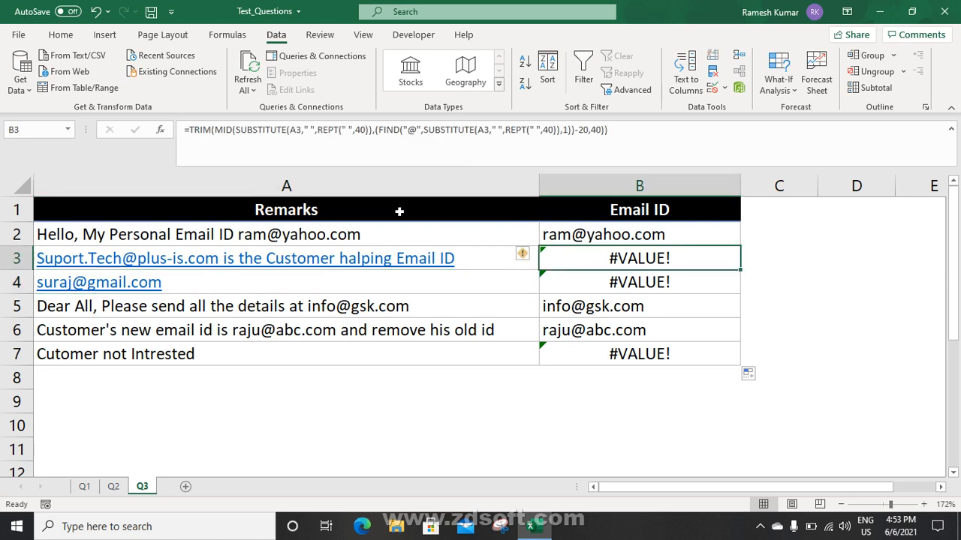
left_click(291, 131)
type("\" \"")
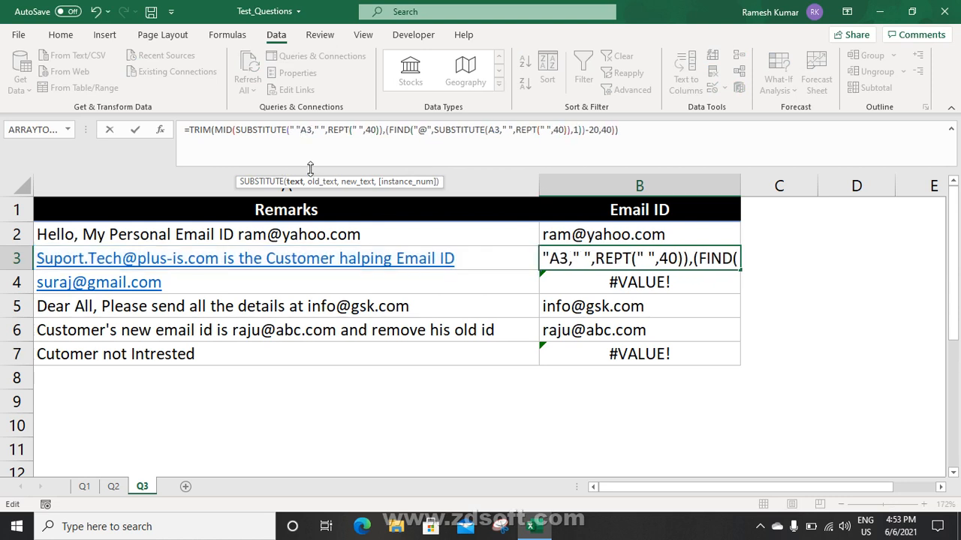
type("&")
left_click(496, 131)
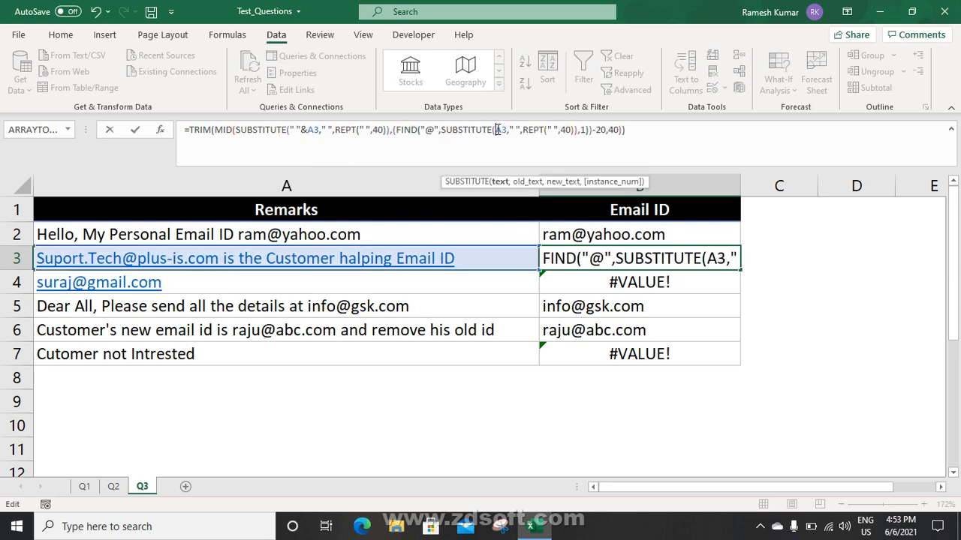
type("\" \"")
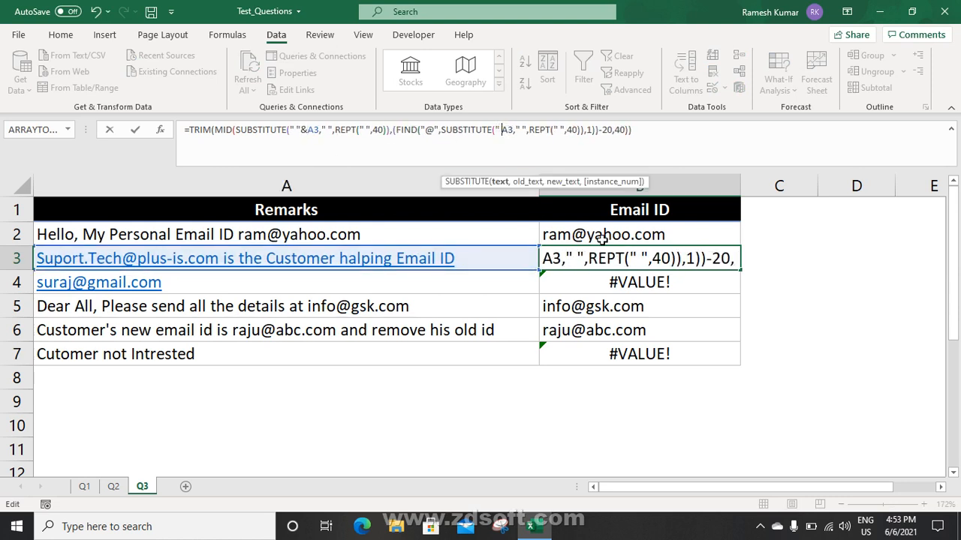
type("\"&")
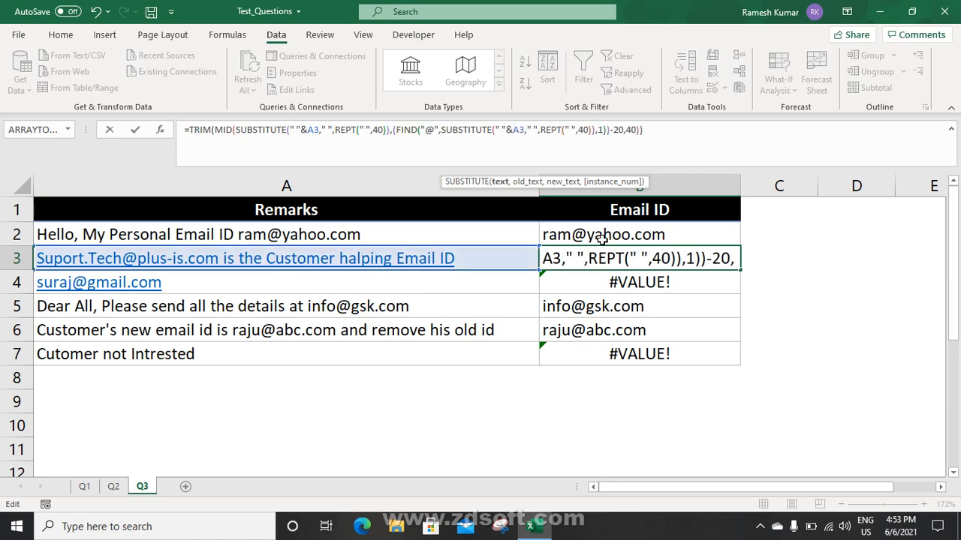
key("Return")
Paste the corrected formula over B2:B7, leaving only B7 showing #VALUE!
key("Up")
key("ctrl+c")
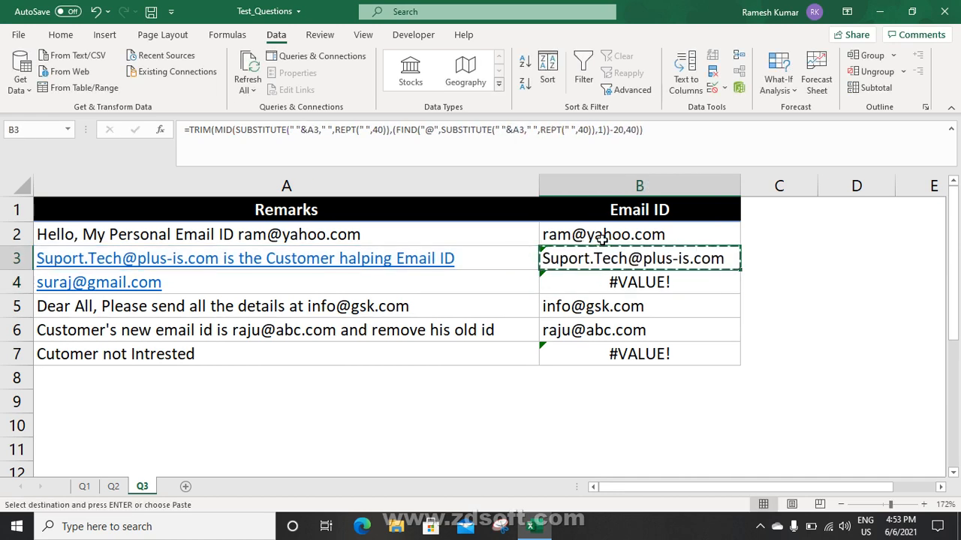
left_click(603, 238)
key("ctrl+shift+Down")
key("ctrl+v")
key("Down")
key("Down")
key("Down")
key("Down")
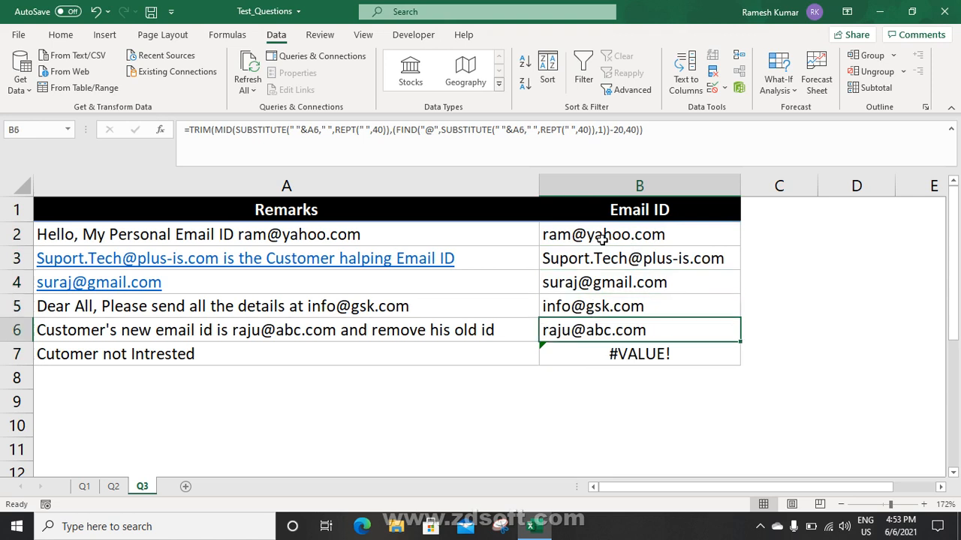
left_click(665, 355)
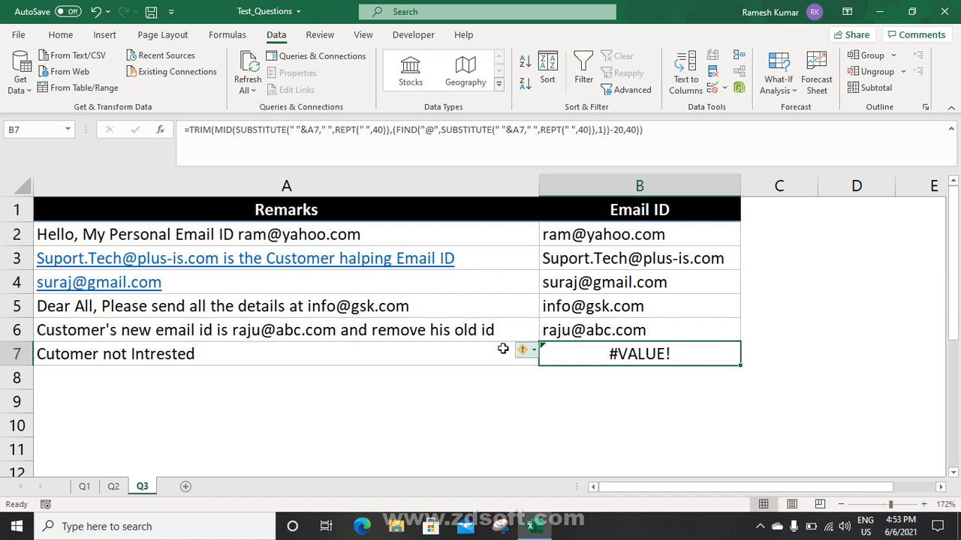
left_click(290, 355)
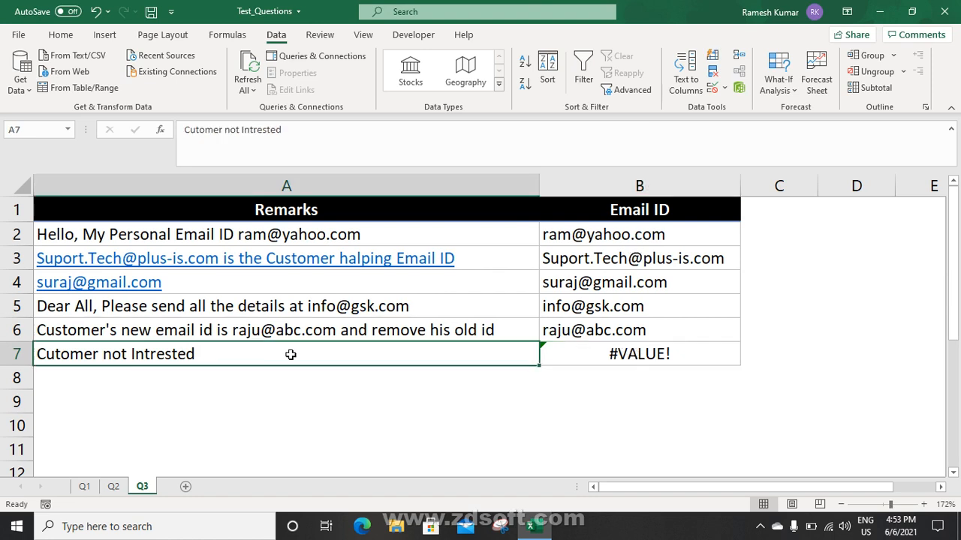
double_click(291, 354)
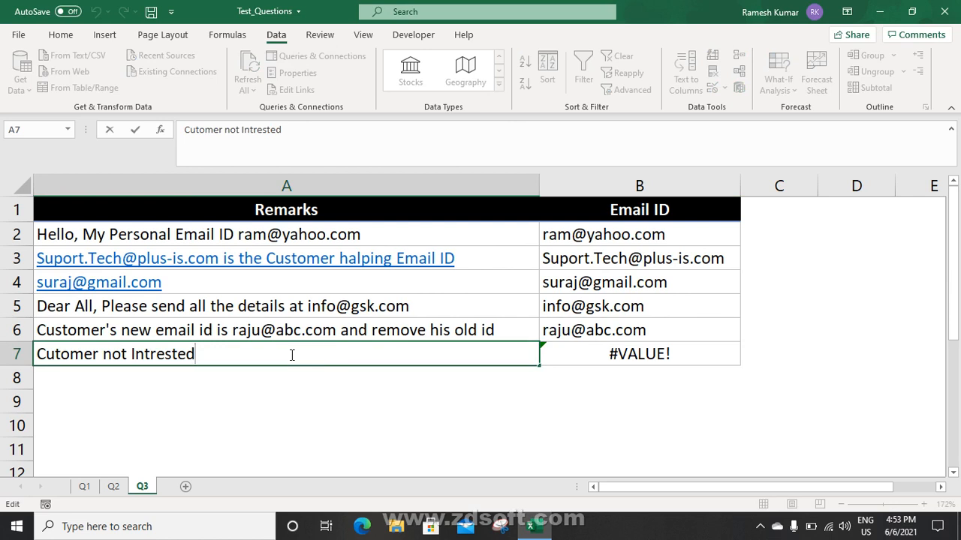
key("Escape")
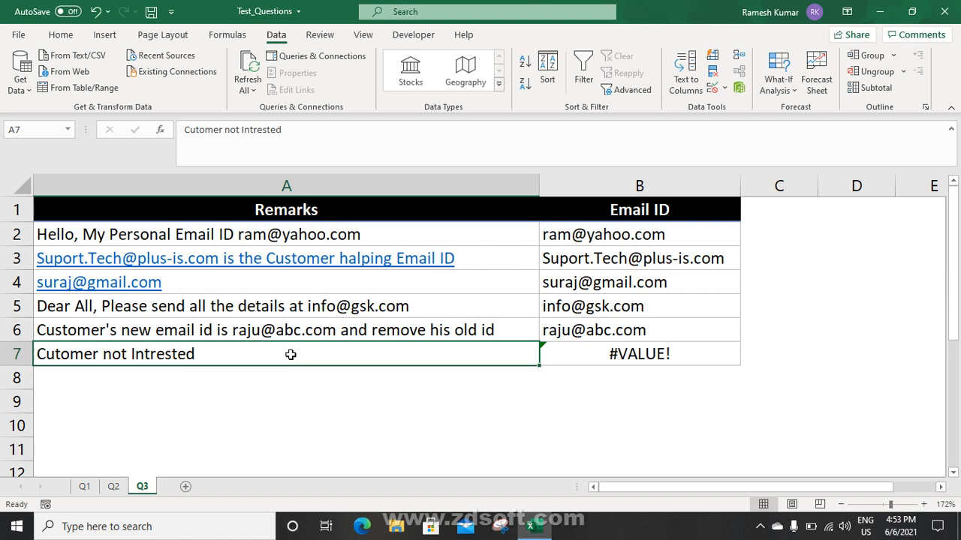
type("@")
key("Return")
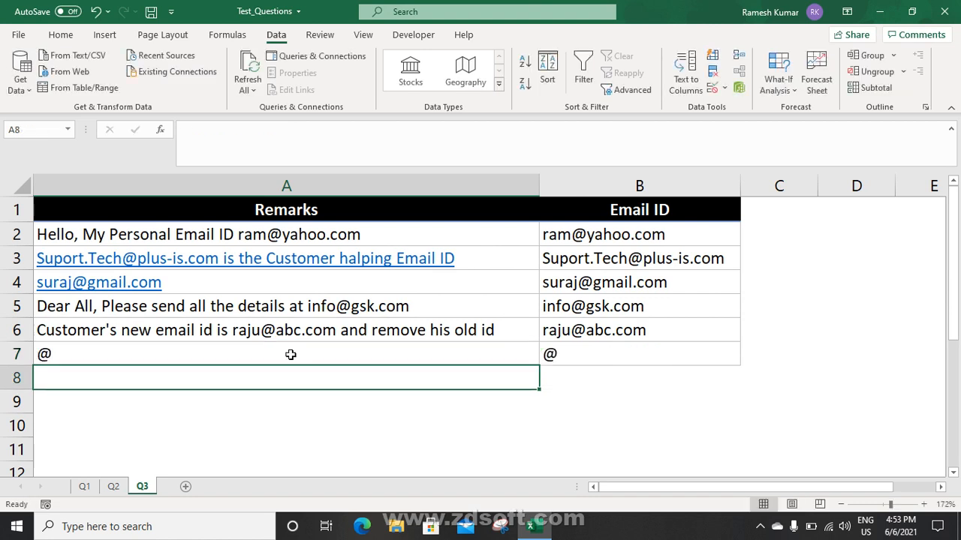
left_click(292, 355)
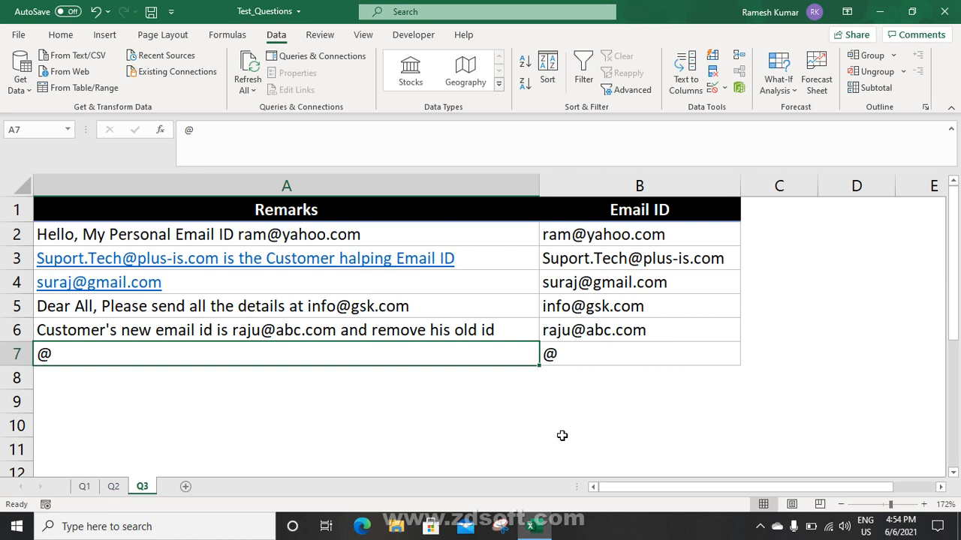
key("ctrl+z")
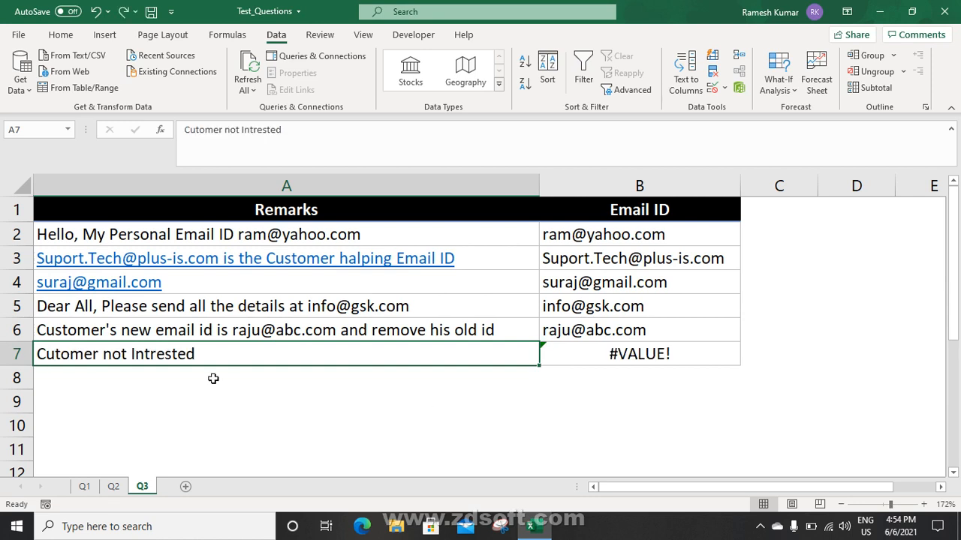
left_click_drag(637, 234, 637, 330)
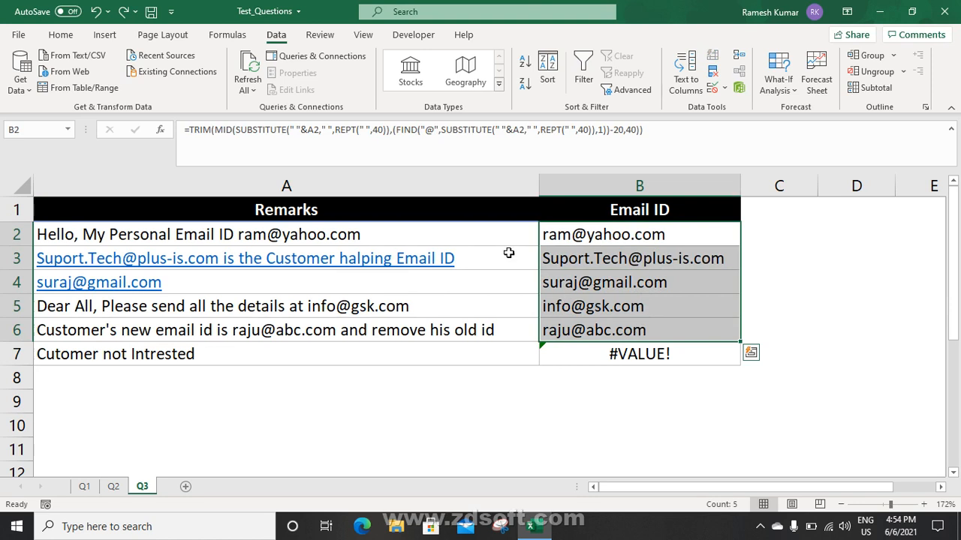
left_click(584, 358)
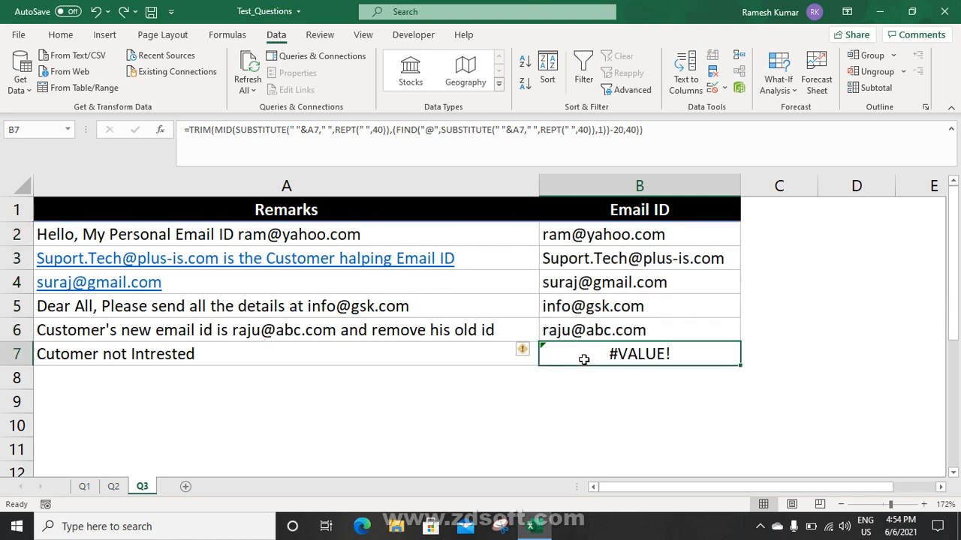
left_click(253, 354)
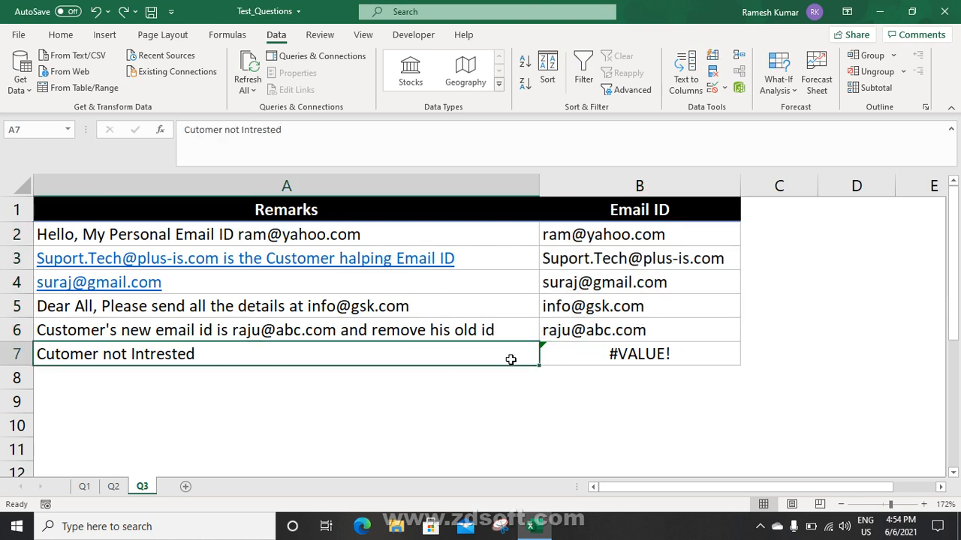
left_click(563, 359)
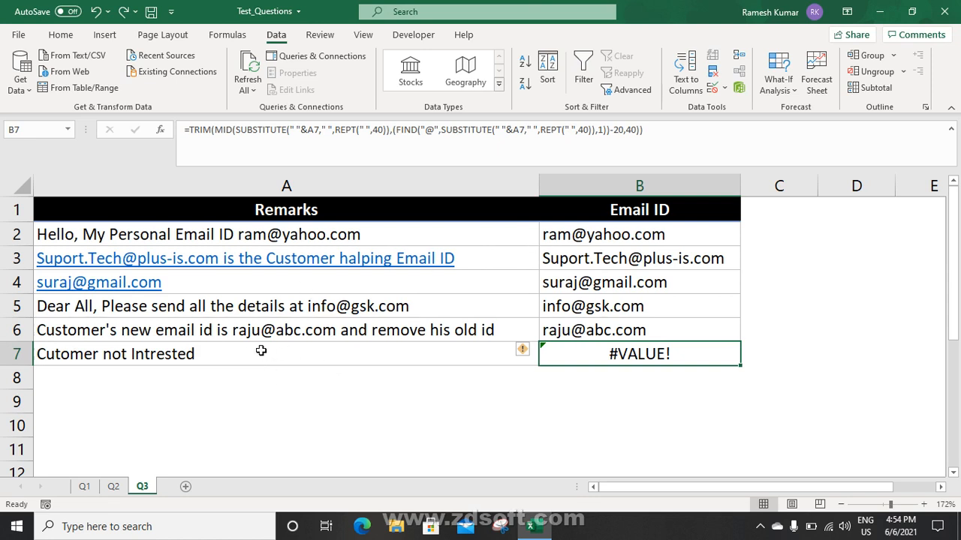
left_click(607, 233)
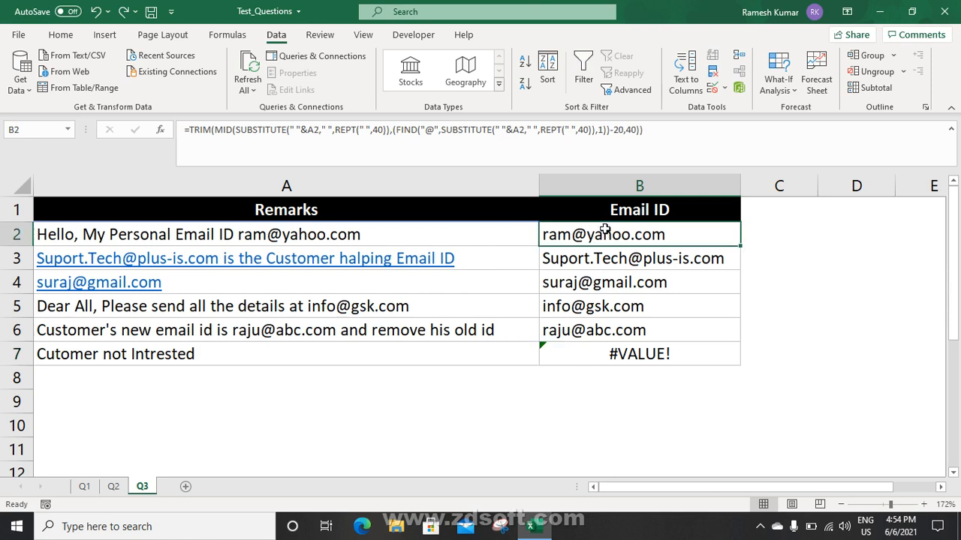
left_click(597, 355)
left_click(572, 239)
Wrap row 2's Email ID formula in IFERROR(…,"") so errors return blank
left_click(192, 129)
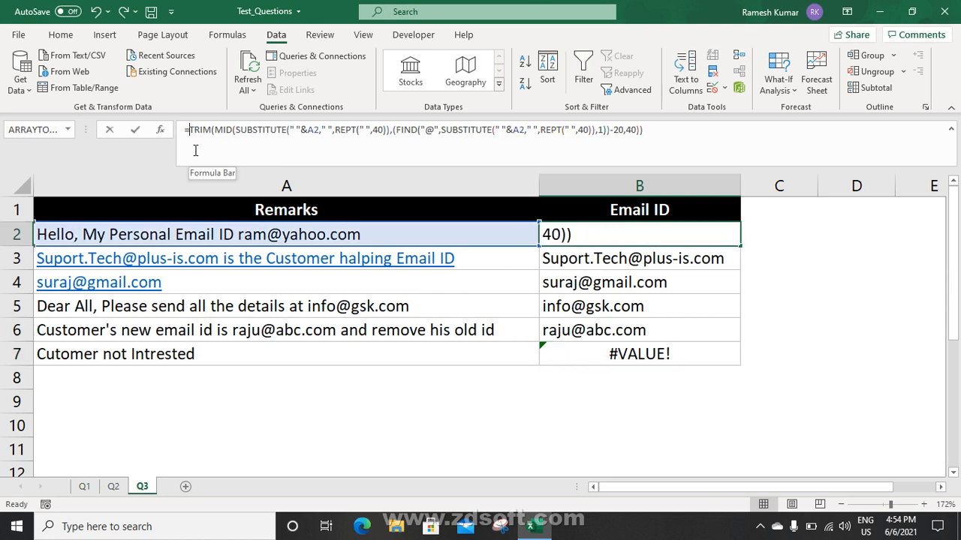
type("IFERROR(")
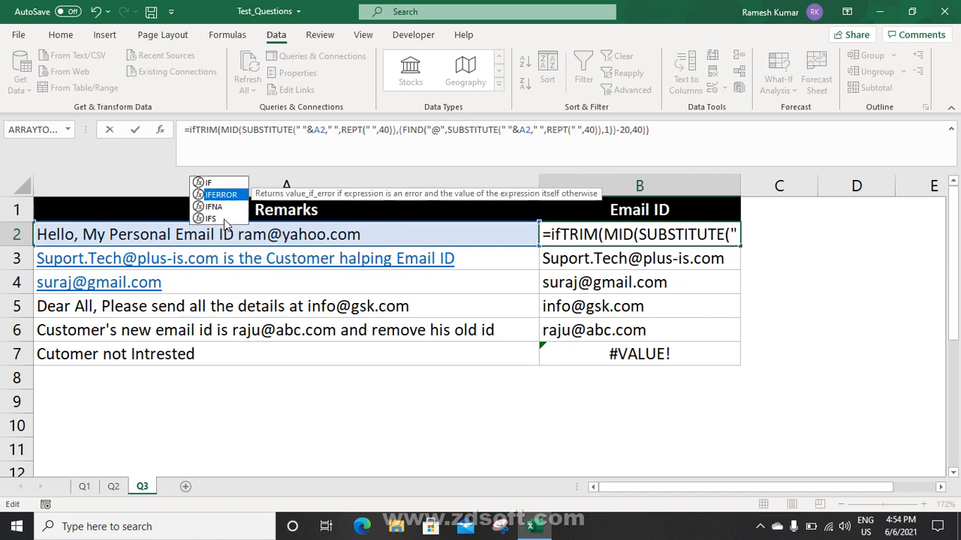
left_click(708, 129)
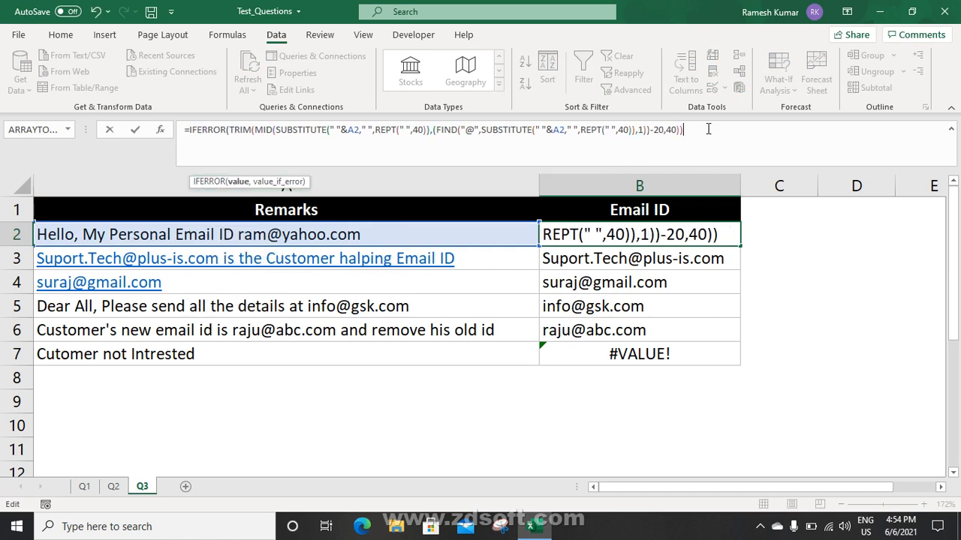
type(",\"\"")
key("Return")
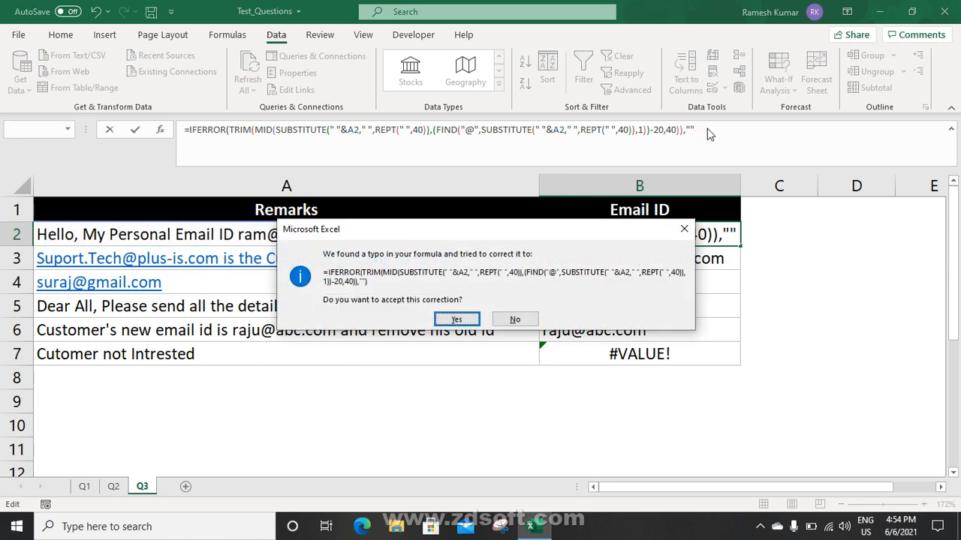
key("Return")
Append a test e-mail address to the row 7 remark in A7
key("Down")
key("Down")
key("Down")
key("Down")
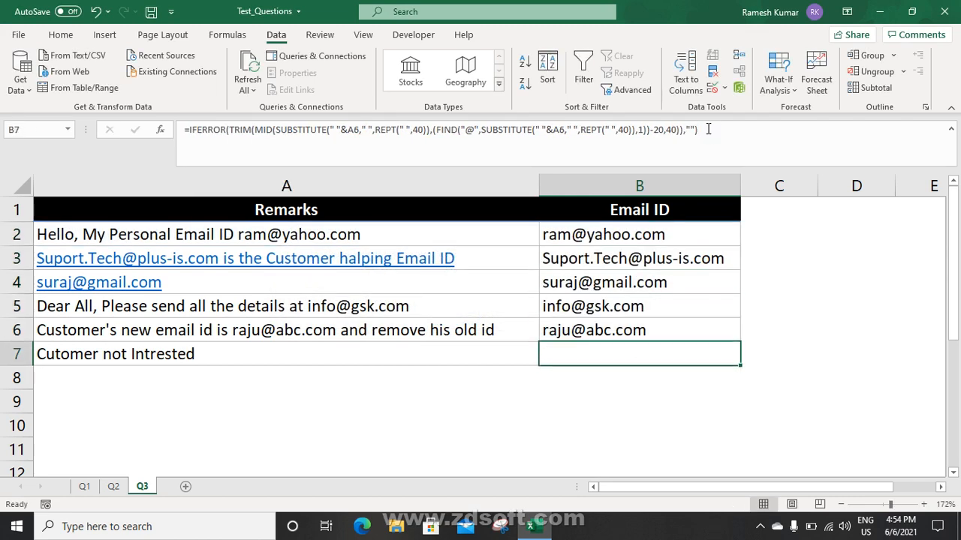
key("Left")
key("F2")
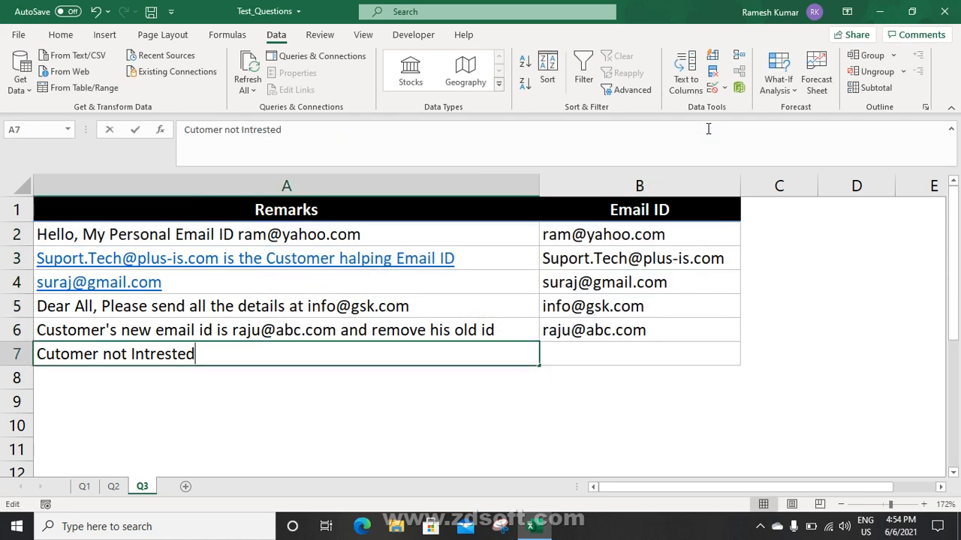
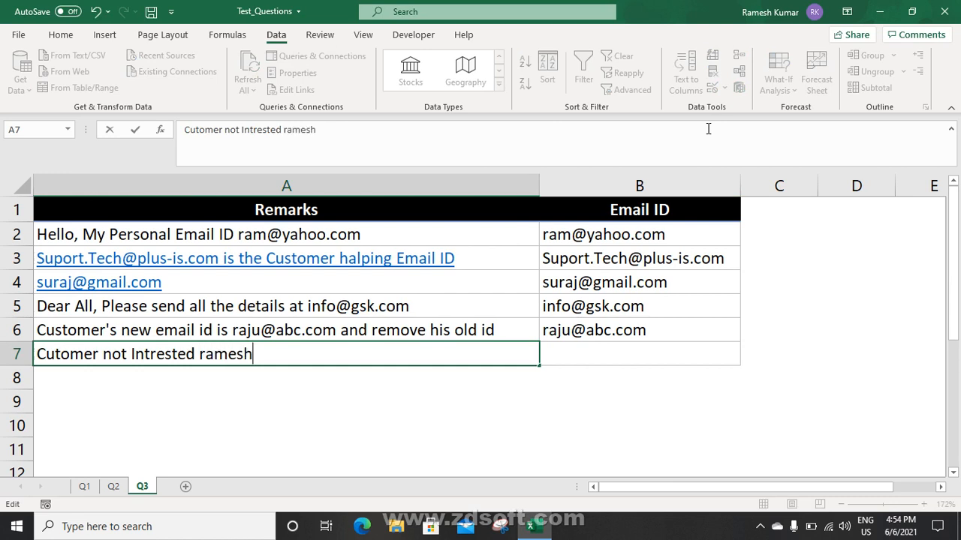
key("Return")
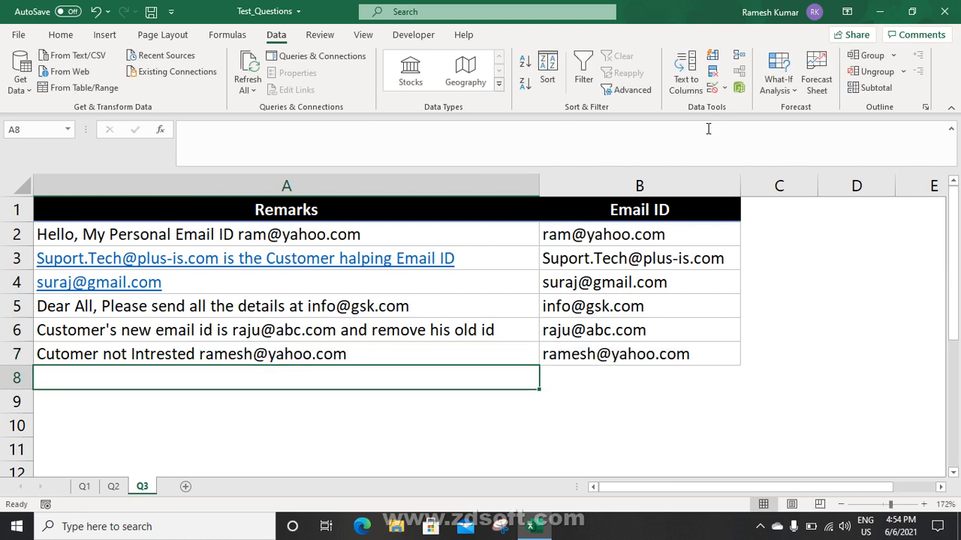
Delete the @ and domain part of the test address from the row 7 remark
left_click(398, 358)
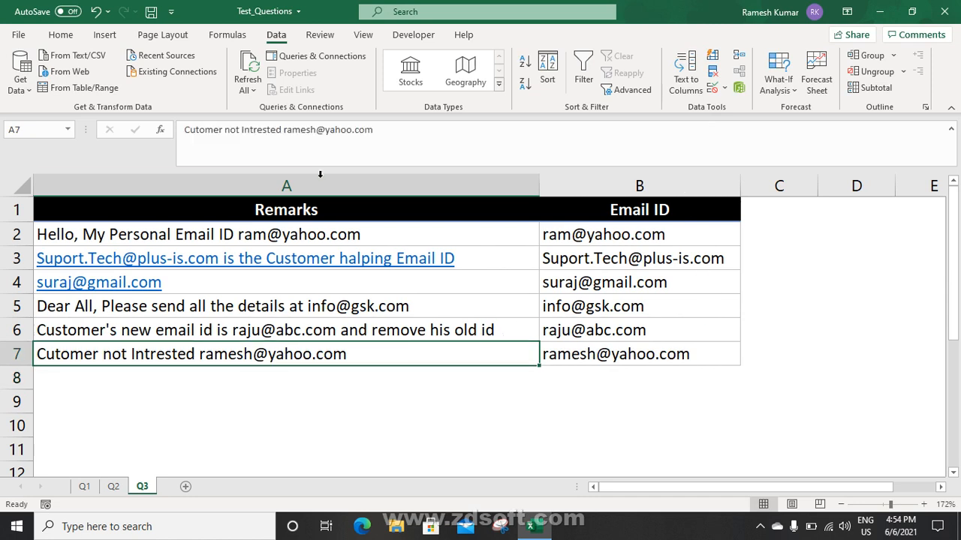
double_click(325, 131)
key("shift+Left")
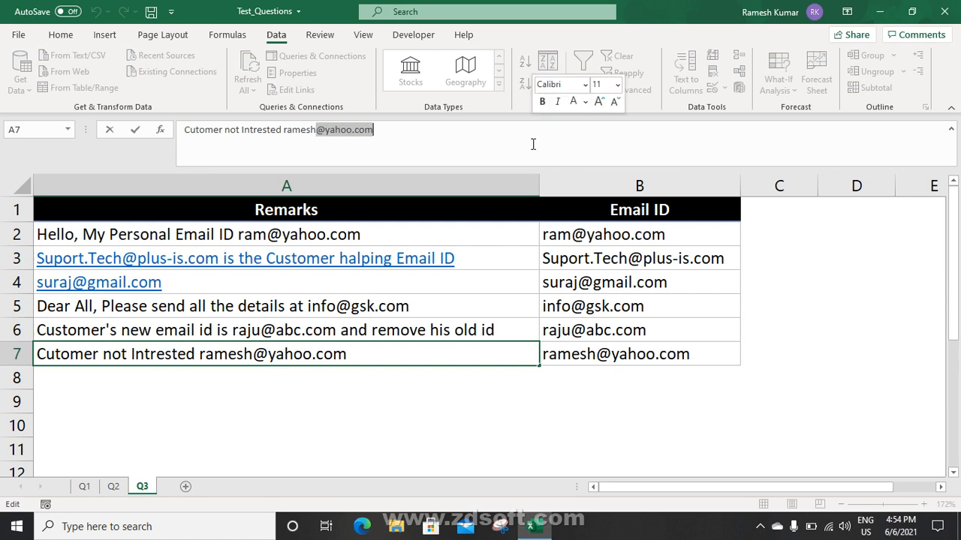
key("Delete")
key("Return")
key("Up")
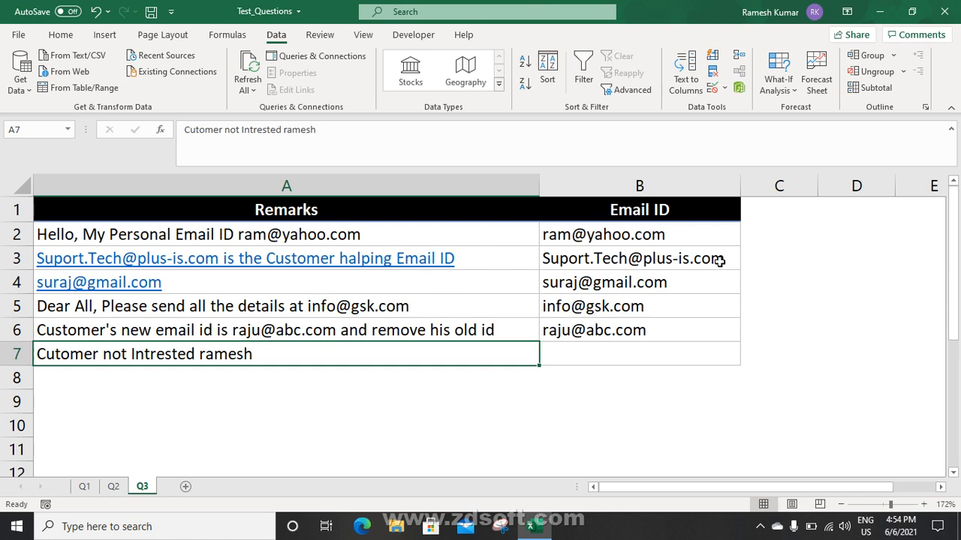
Review the Email ID formulas in B2:B6, then move to the Q1 SKU sheet
left_click(698, 237)
left_click(689, 264)
left_click(686, 282)
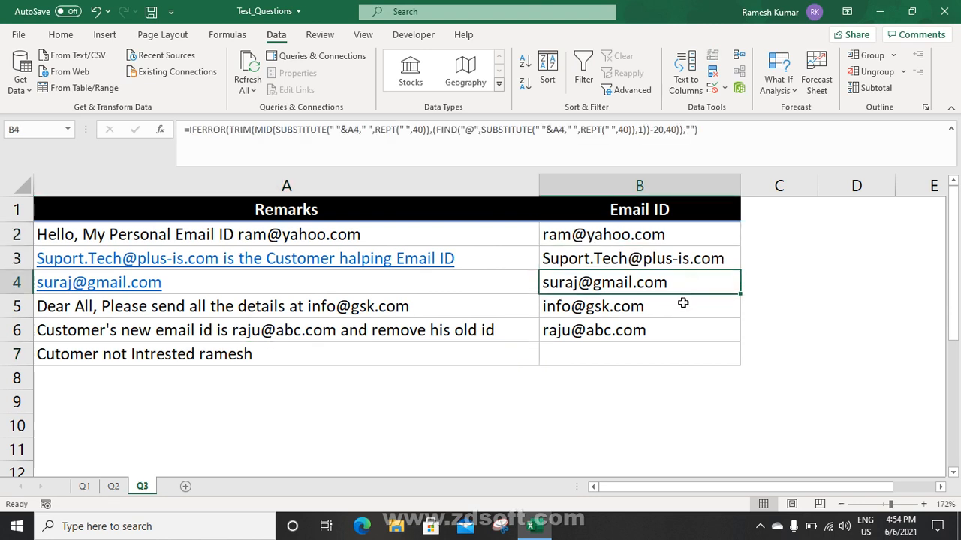
left_click(682, 304)
left_click(680, 325)
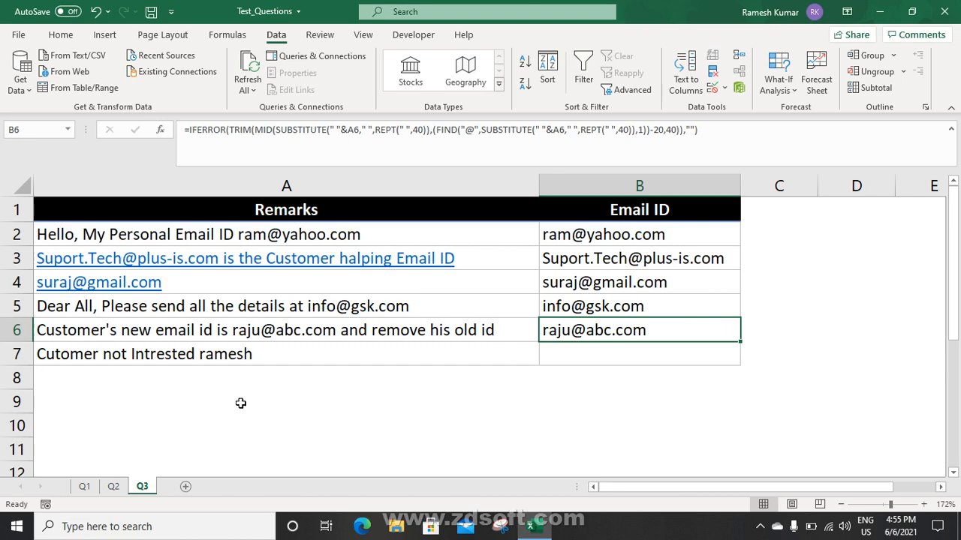
left_click(113, 487)
left_click(84, 486)
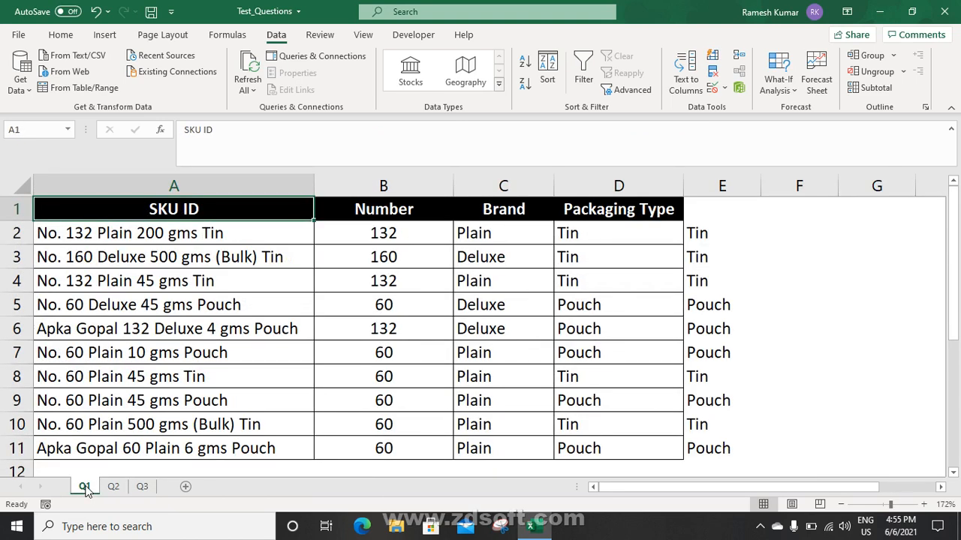
left_click(392, 302)
left_click(482, 276)
left_click(585, 266)
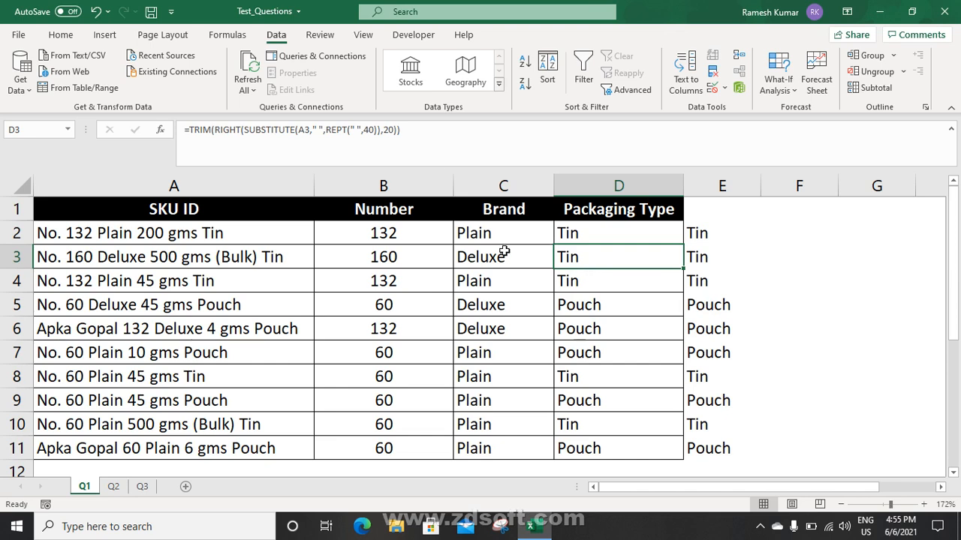
left_click(394, 239)
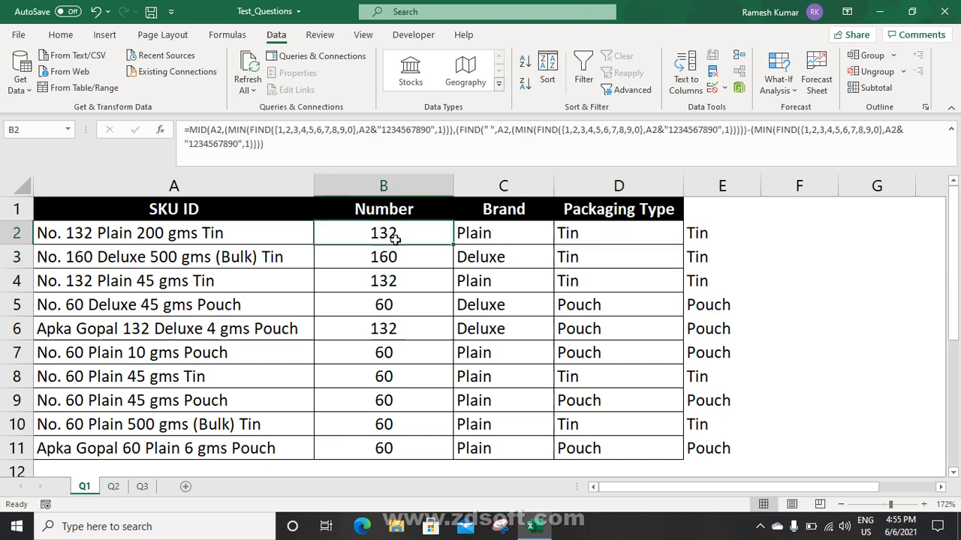
left_click(244, 132)
key("Escape")
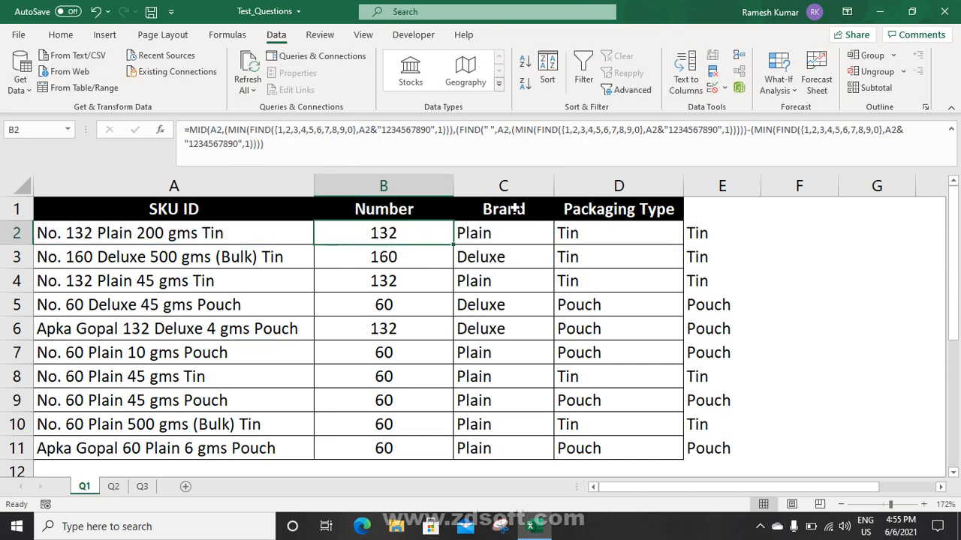
left_click(518, 225)
left_click(592, 237)
left_click(499, 233)
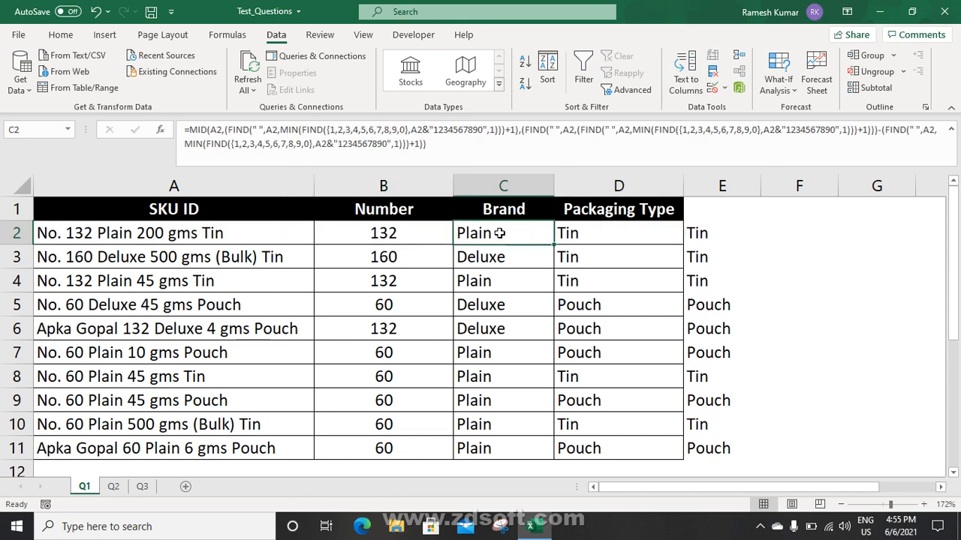
left_click(416, 240)
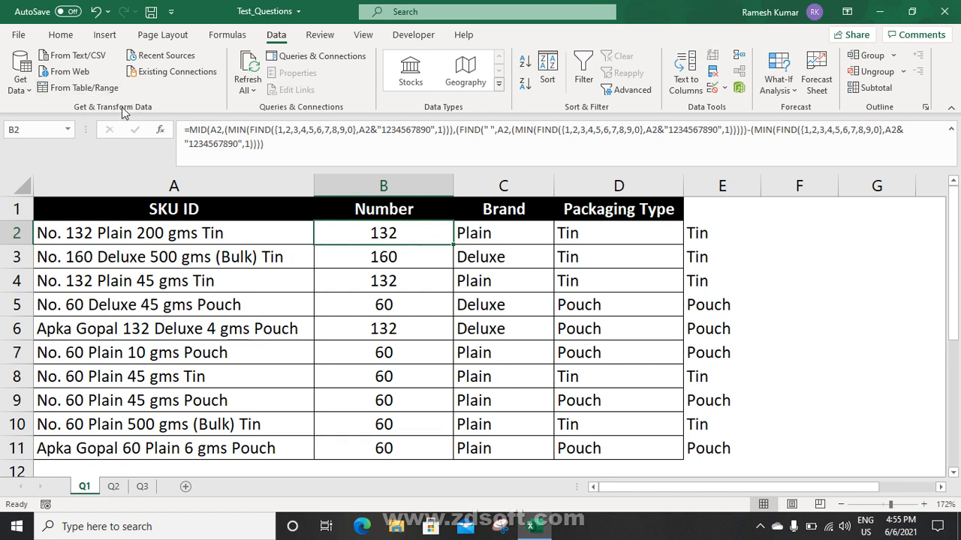
left_click(492, 237)
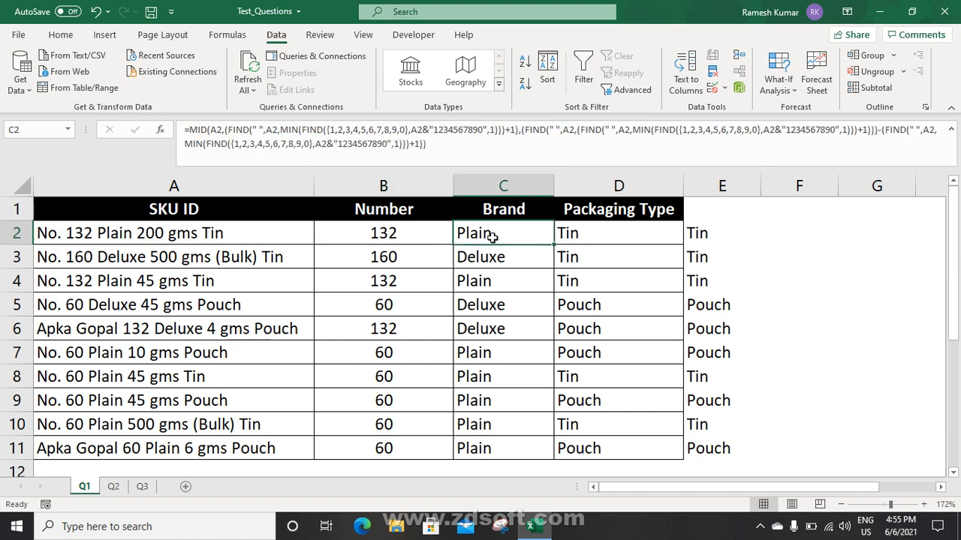
left_click(435, 231)
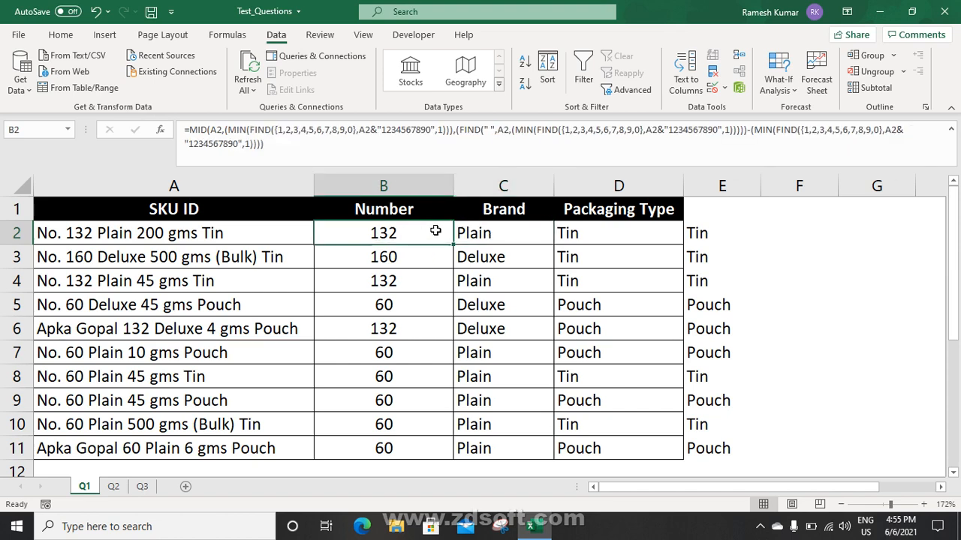
left_click(474, 228)
left_click_drag(427, 232, 583, 238)
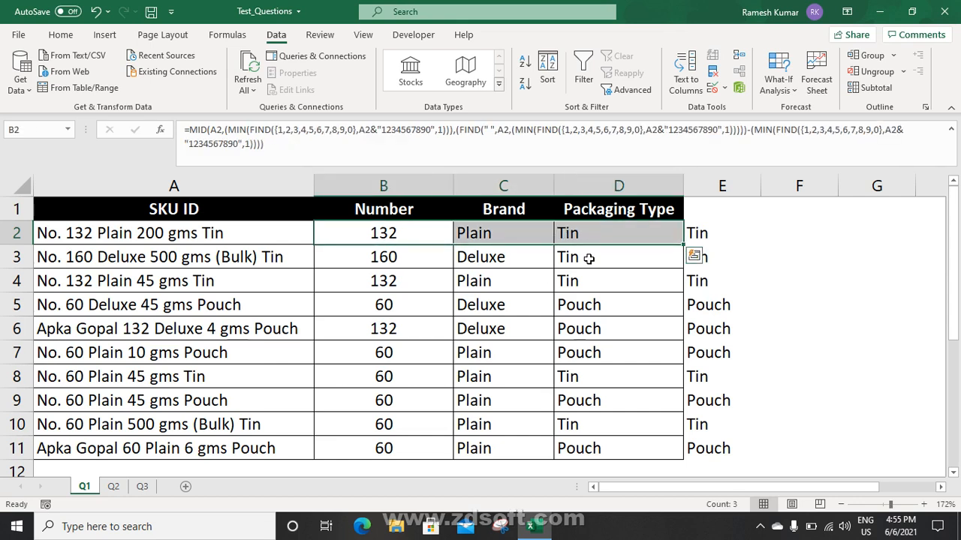
left_click(590, 257)
left_click(451, 234)
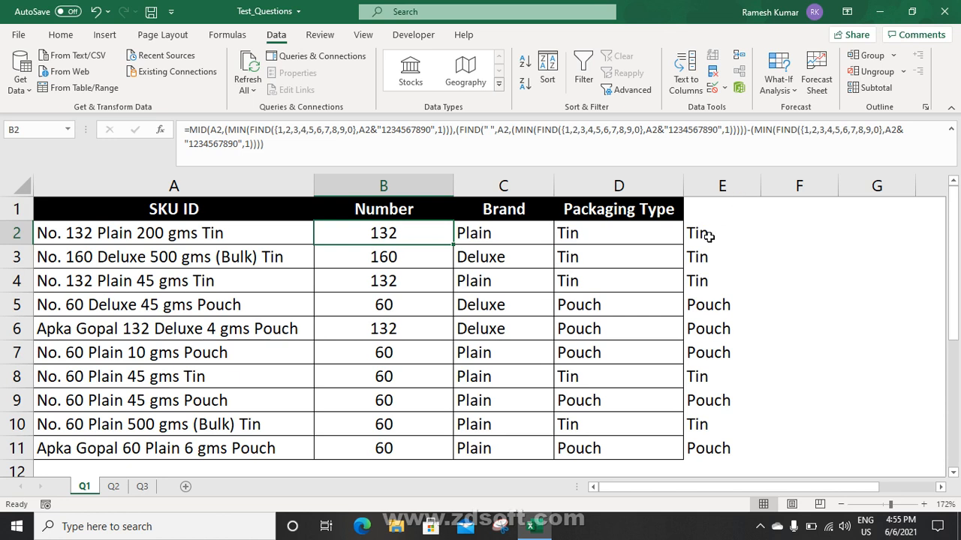
left_click_drag(703, 233, 718, 360)
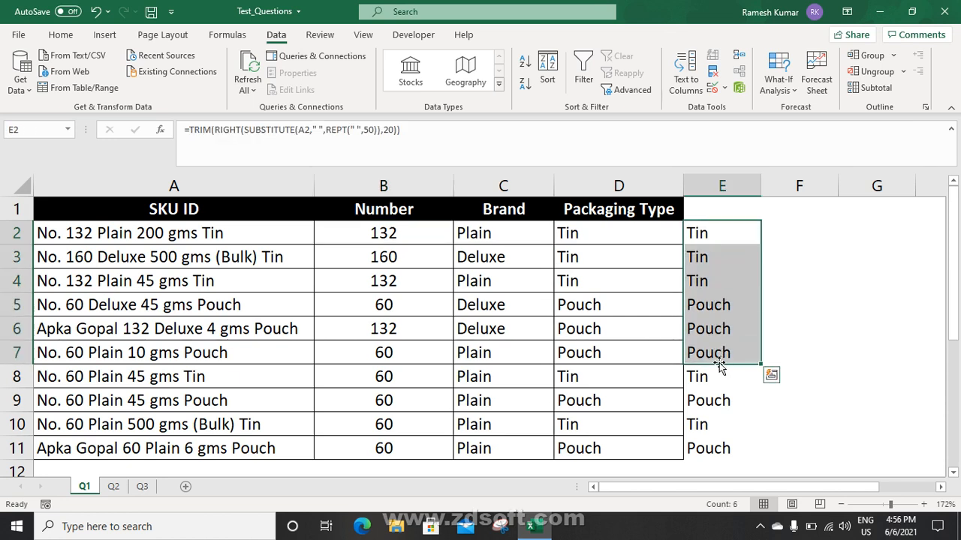
left_click(609, 242)
left_click(518, 242)
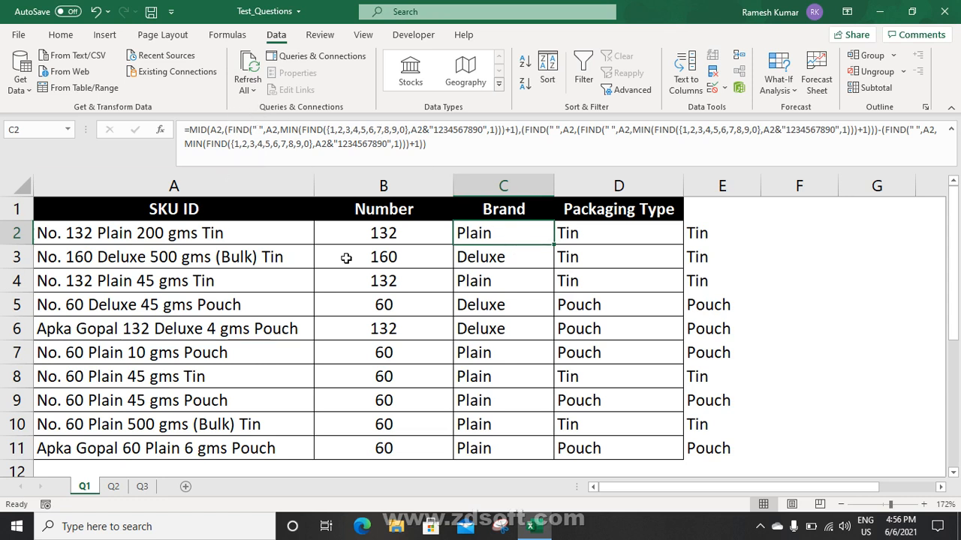
left_click(392, 231)
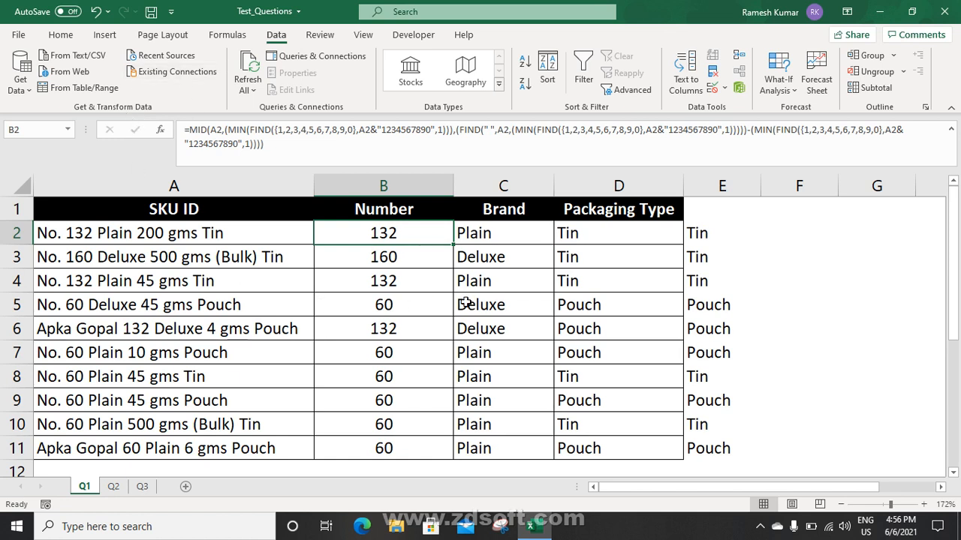
left_click(537, 227)
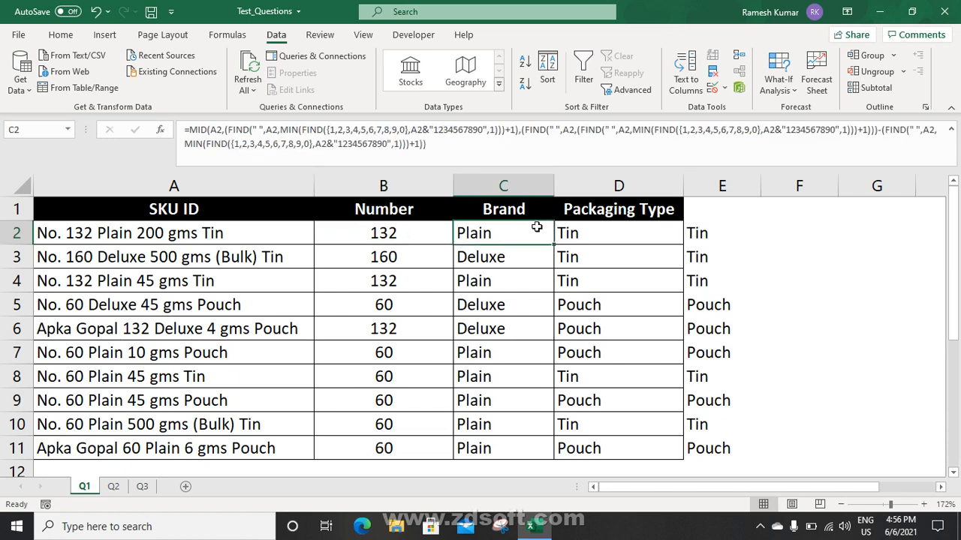
left_click(248, 235)
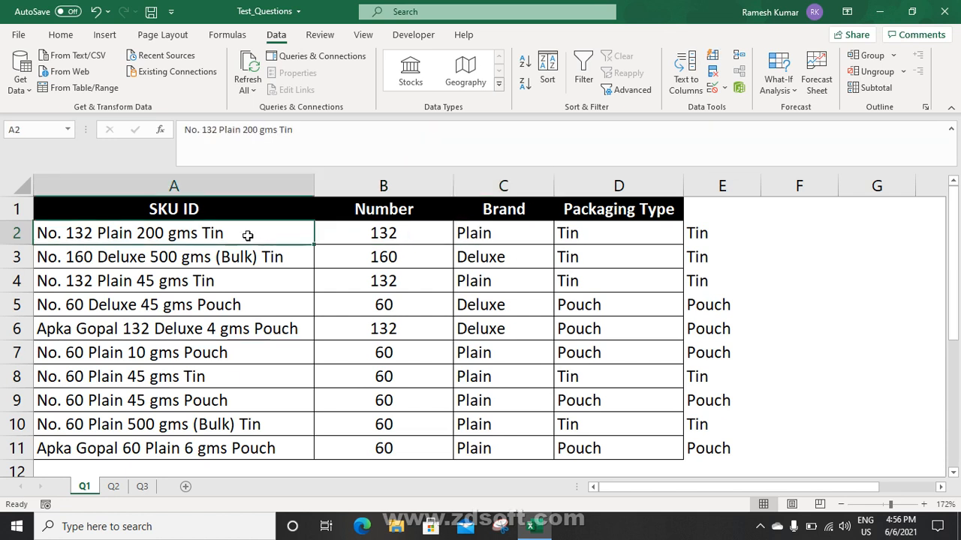
left_click(370, 239)
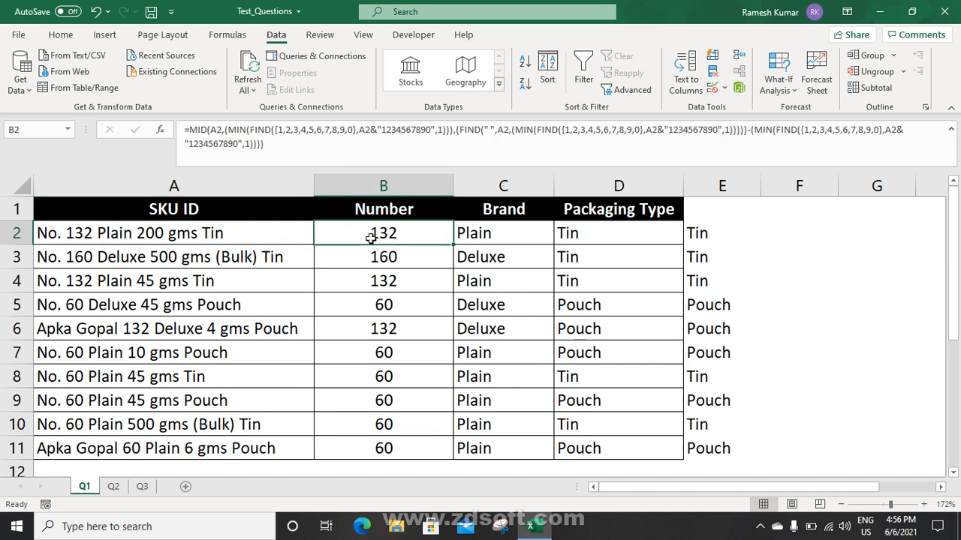
left_click(760, 526)
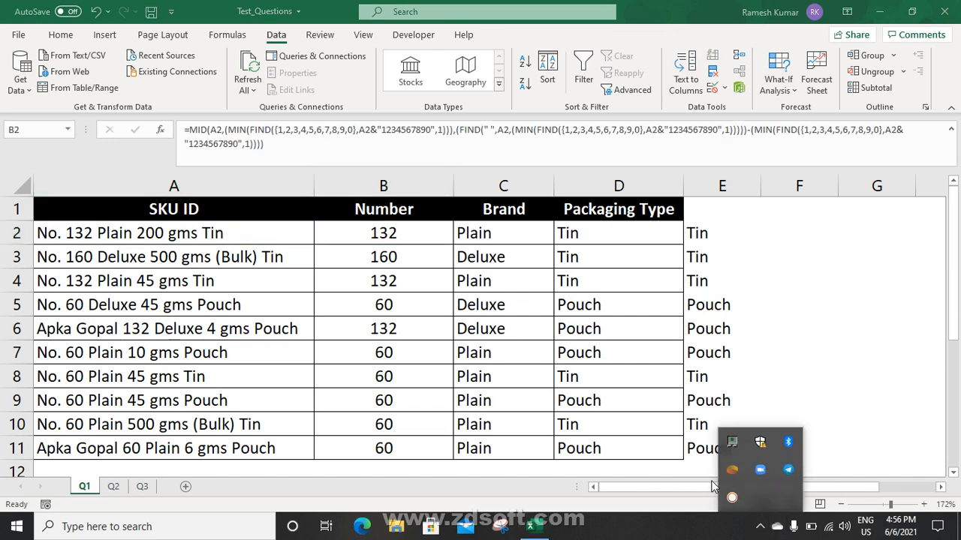
right_click(733, 499)
left_click(758, 528)
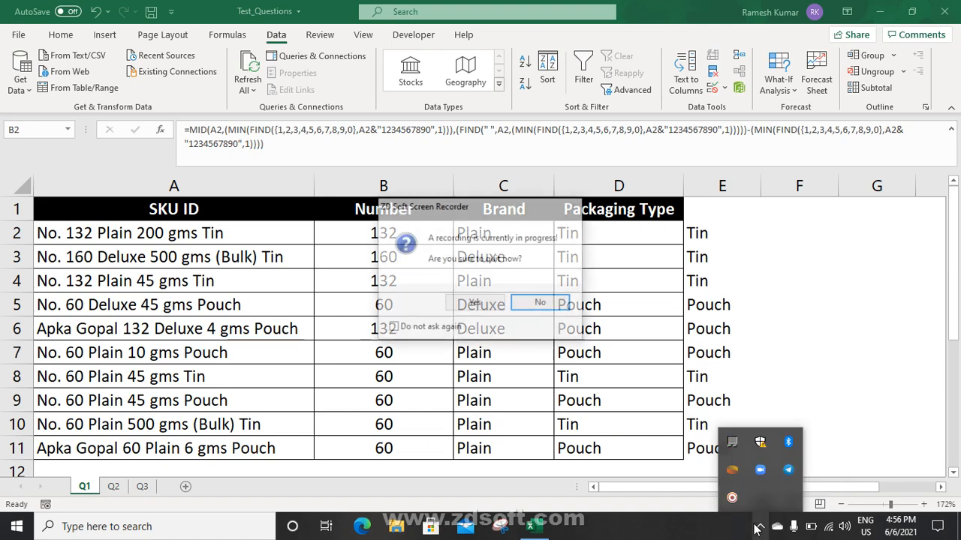